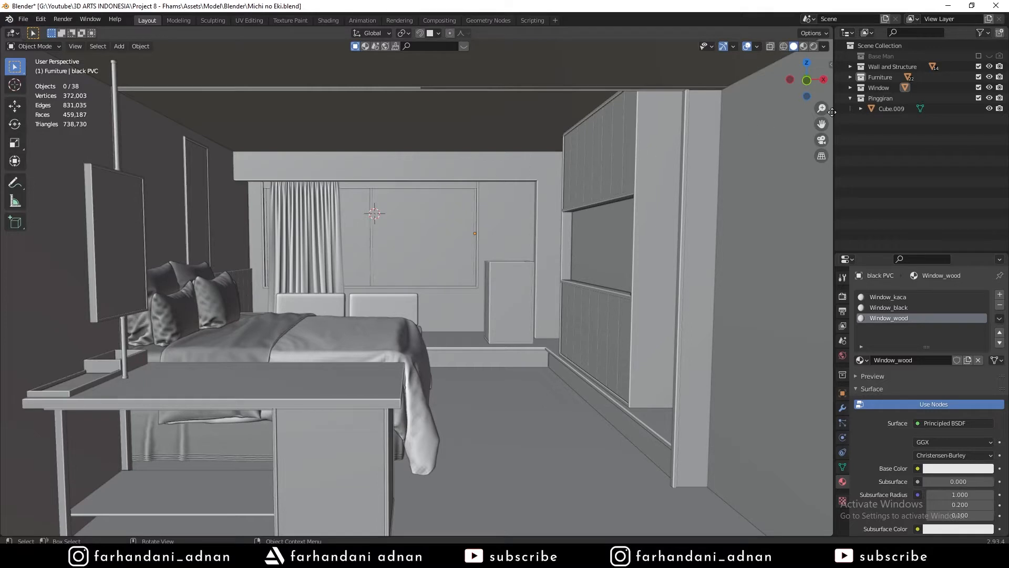
Turn off the eye icons of Furniture, Window and Pinggiran, leaving Wall and Structure visible.
left_click(849, 99)
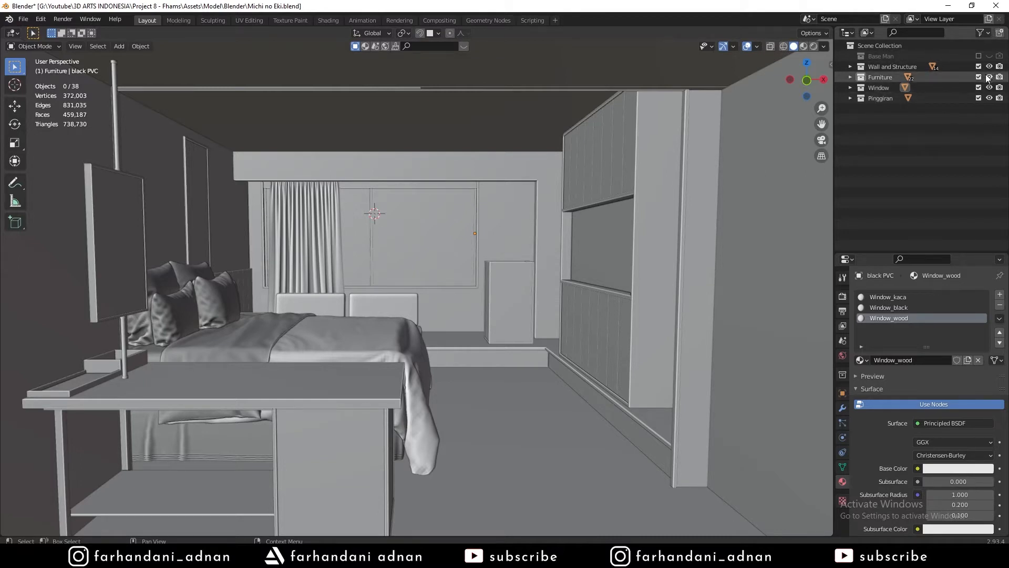
left_click(875, 100)
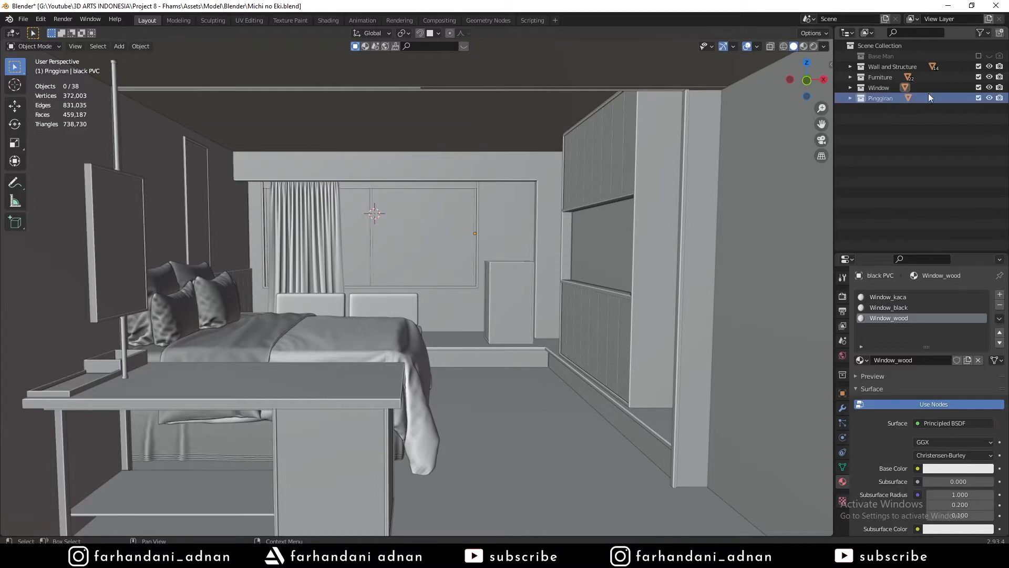
left_click(989, 99)
left_click(990, 98)
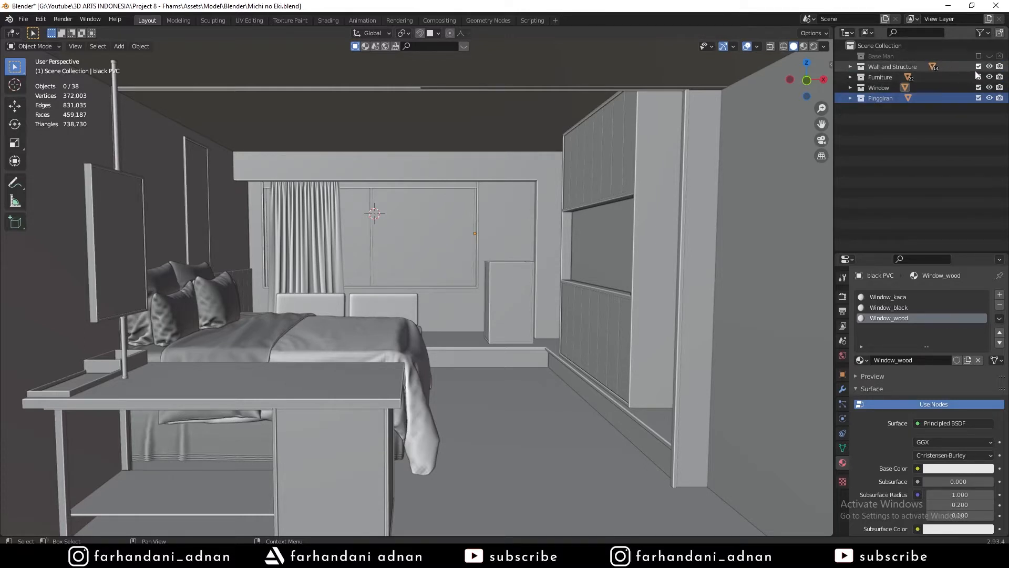
left_click(989, 77)
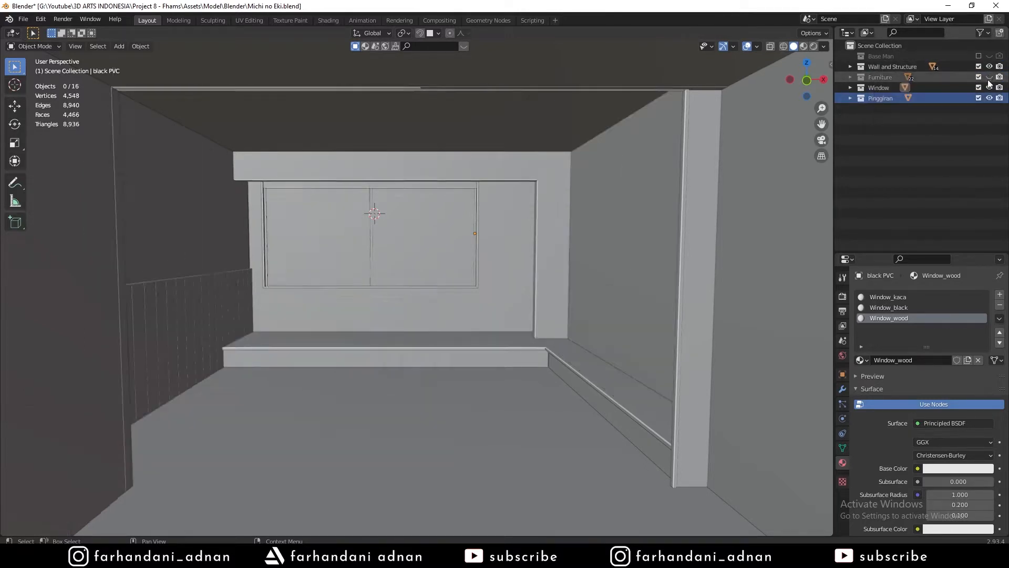
left_click_drag(989, 88, 989, 98)
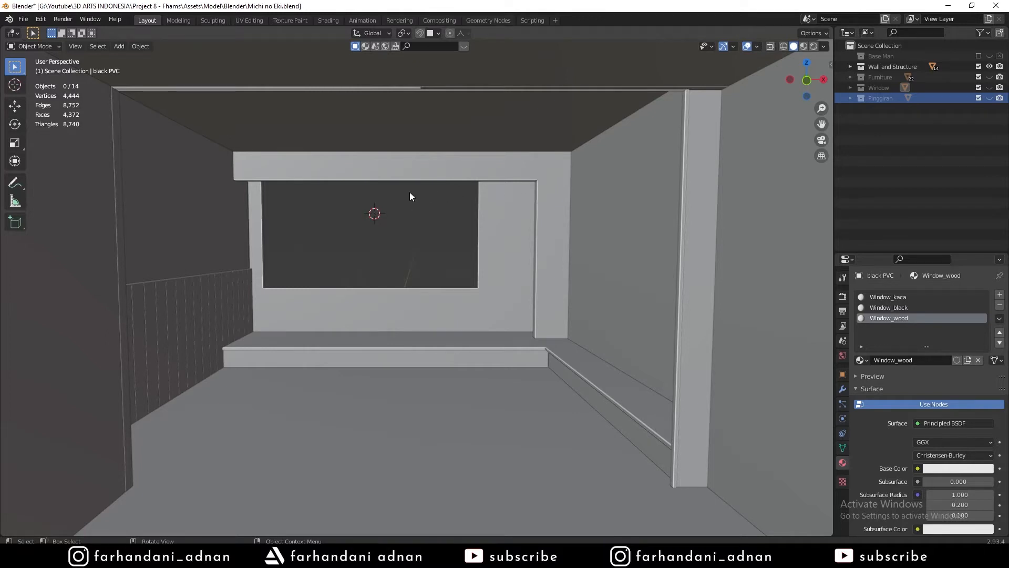
Select all visible wall objects and start an FBX (.fbx) export via File > Export.
key("a")
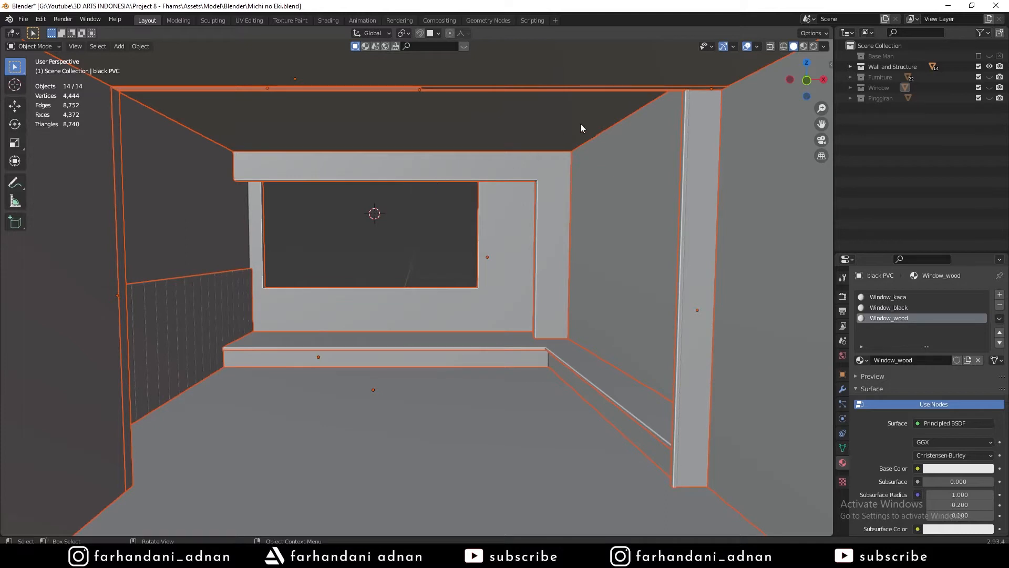
left_click(23, 19)
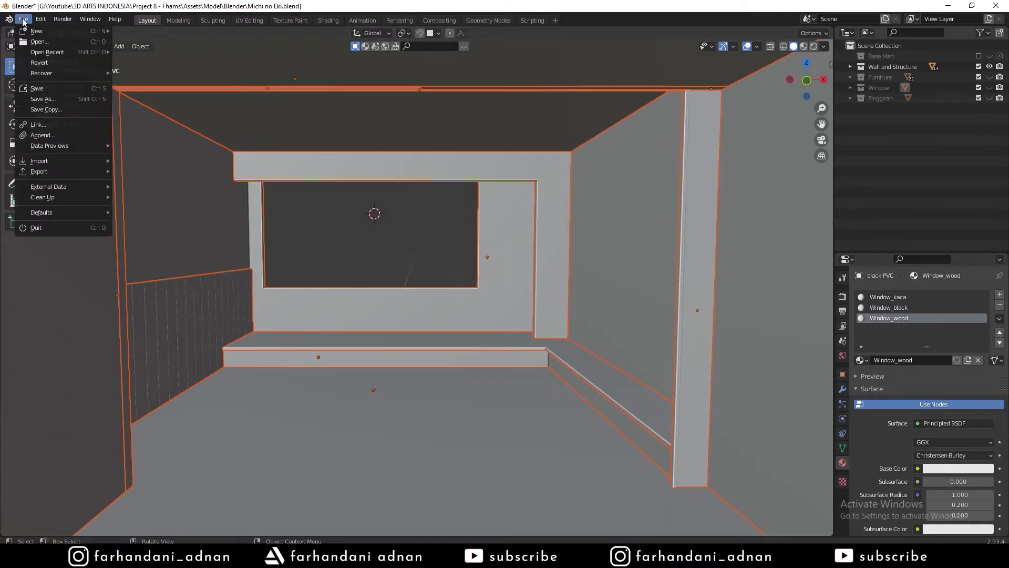
mouse_move(68, 174)
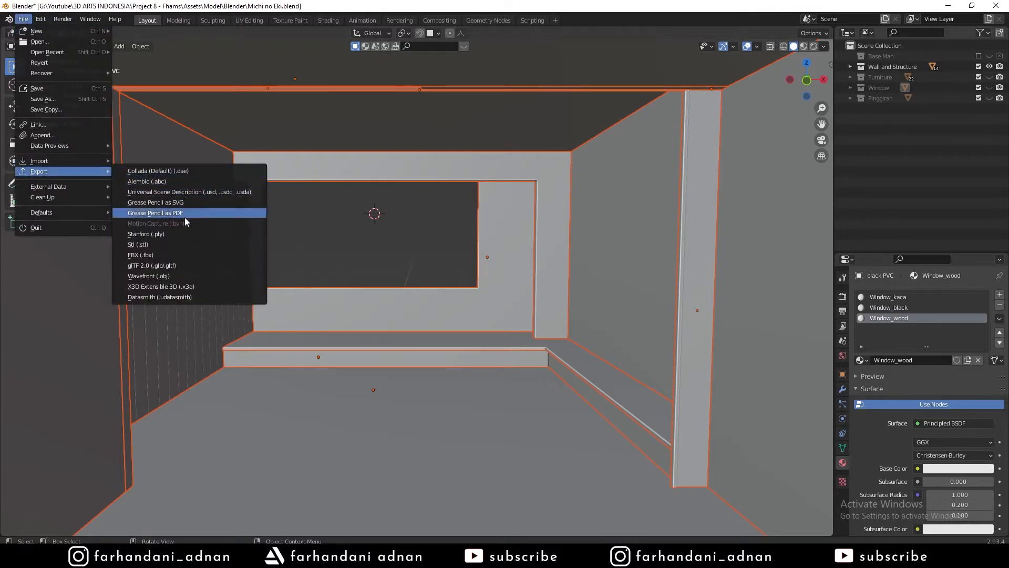
left_click(172, 254)
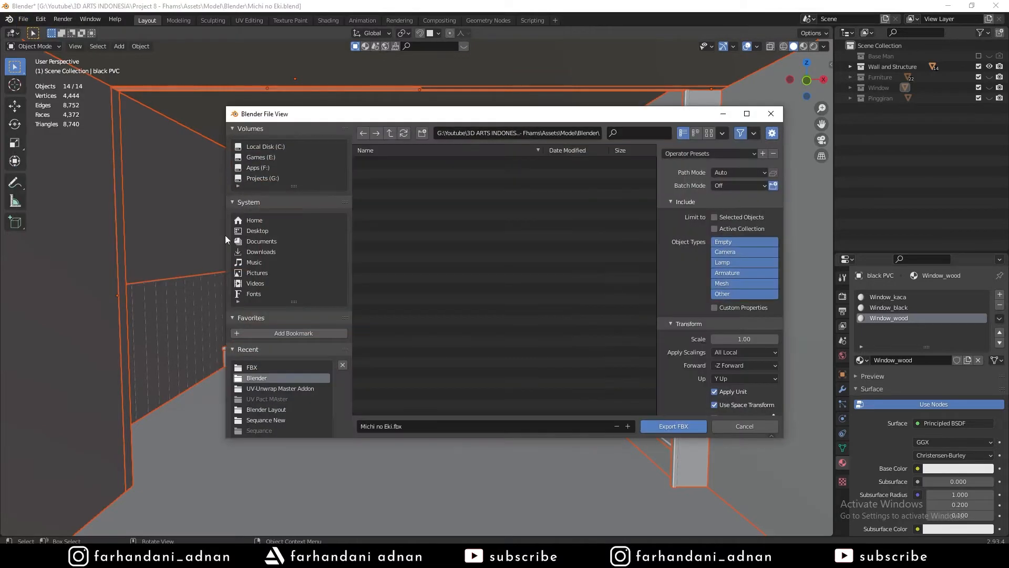
Tick Limit to Selected Objects and set Geometry smoothing to Face in the FBX export options.
left_click(714, 217)
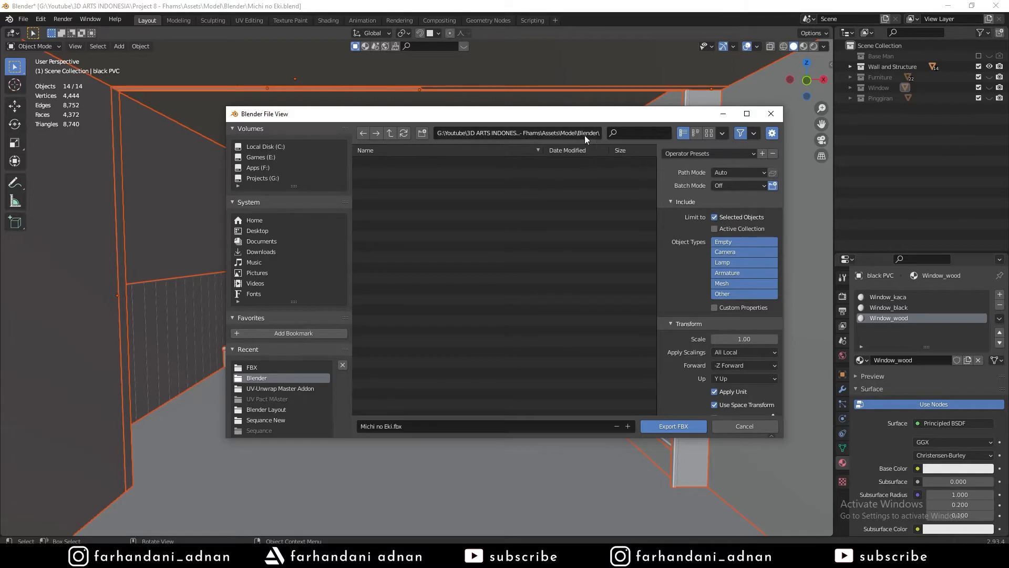
left_click_drag(526, 120, 540, 167)
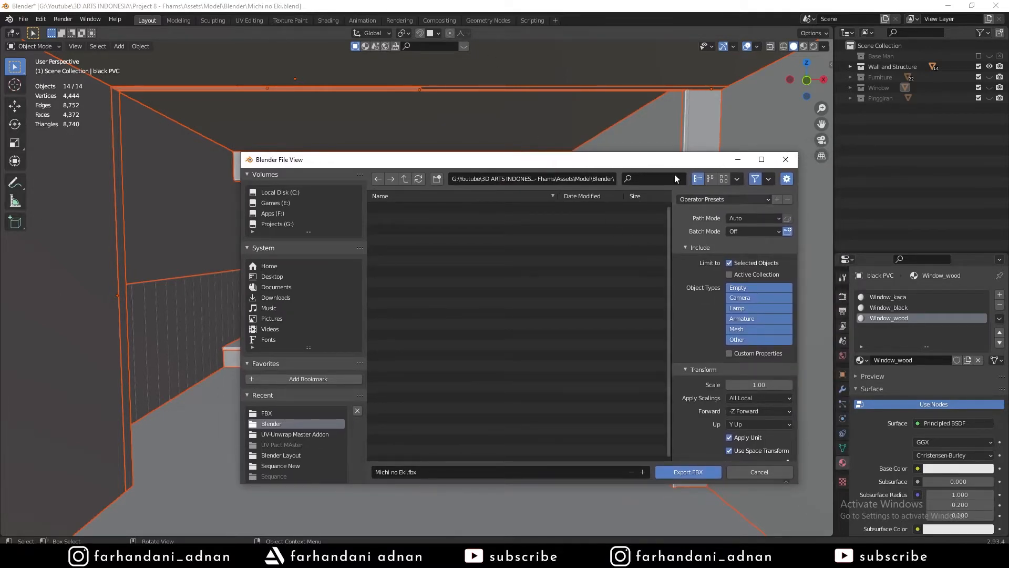
left_click_drag(549, 160, 529, 90)
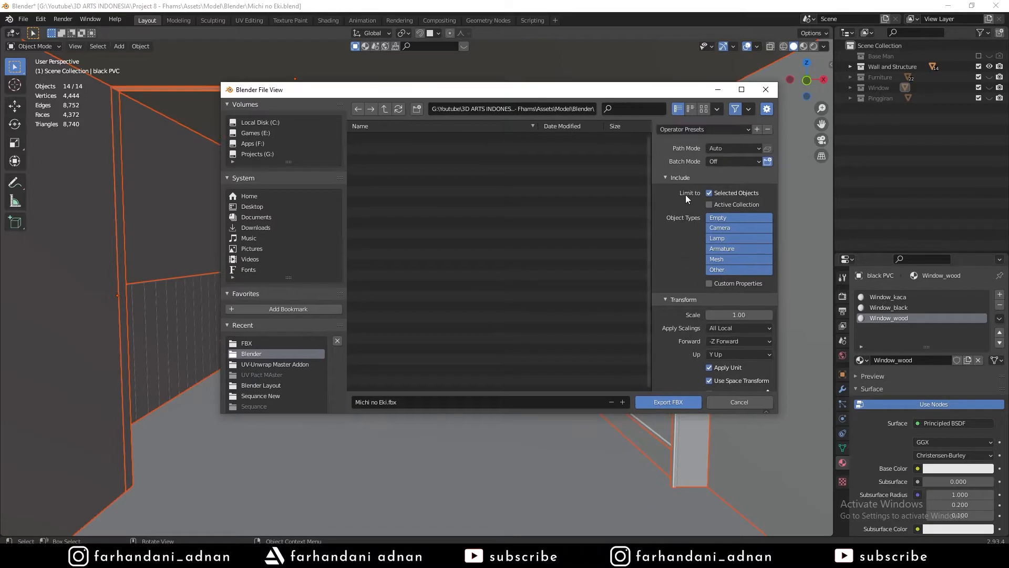
scroll(684, 231, "down", 2)
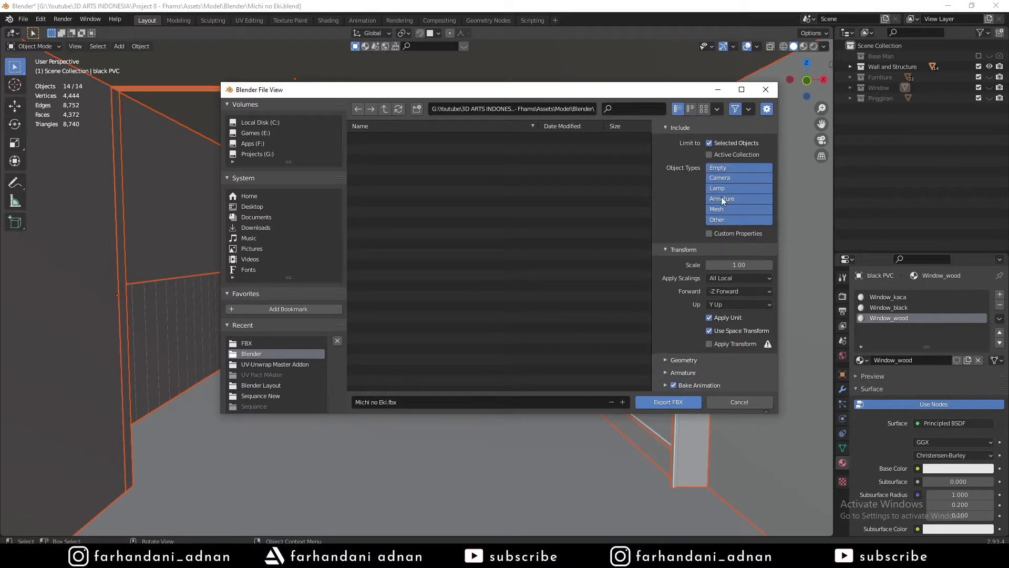
left_click(679, 360)
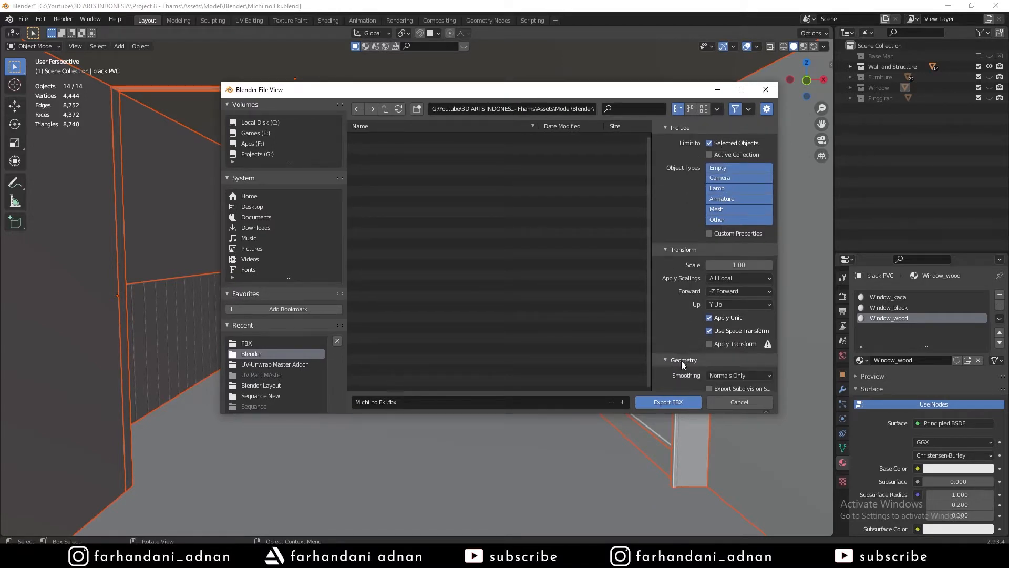
scroll(681, 341, "down", 3)
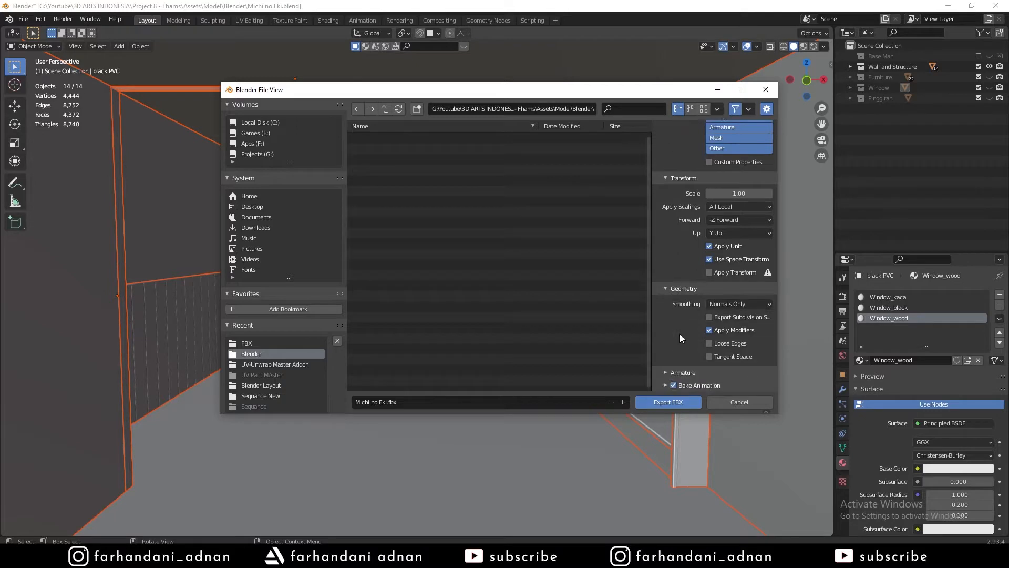
left_click(729, 304)
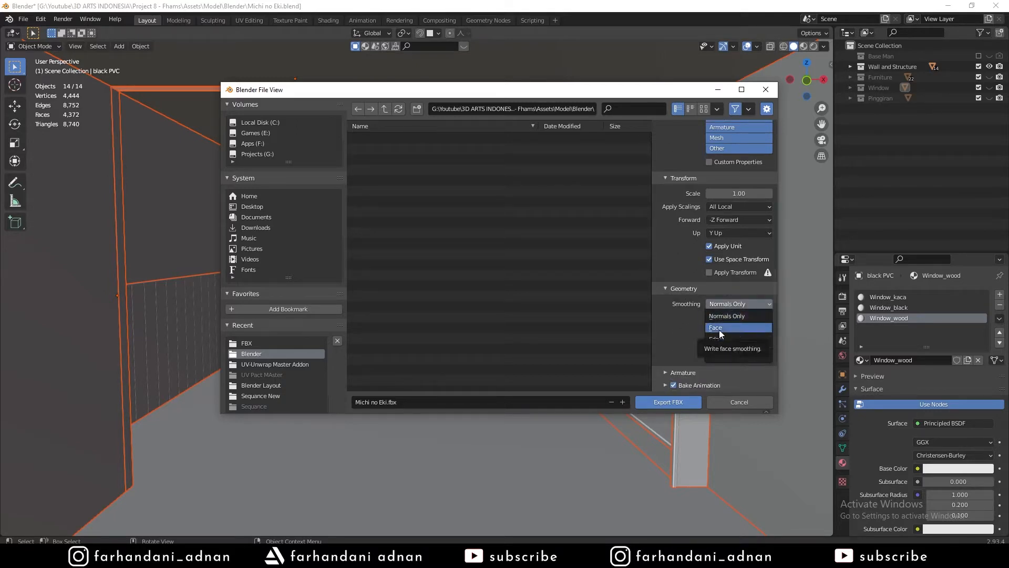
left_click(721, 328)
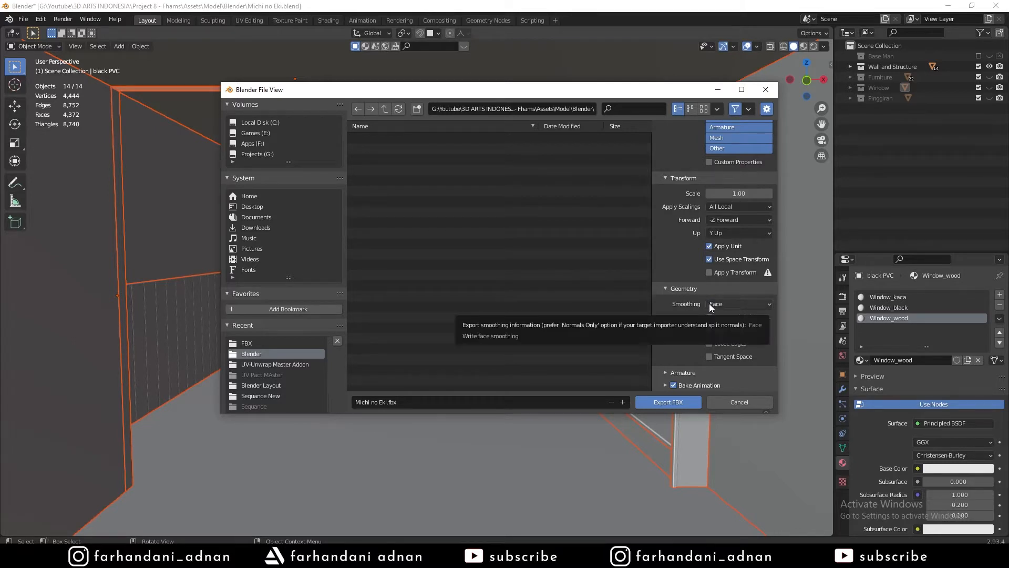
scroll(709, 304, "up", 5)
scroll(708, 307, "up", 2)
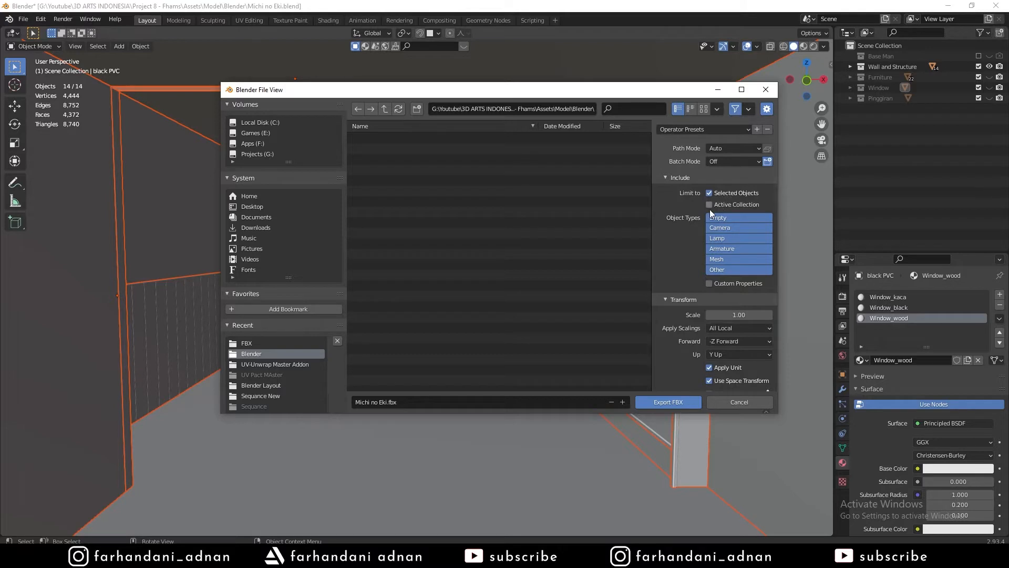
scroll(674, 281, "down", 5)
scroll(672, 281, "up", 5)
Name the export file 'Wall and Structure.fbx'.
left_click(459, 399)
type("asas")
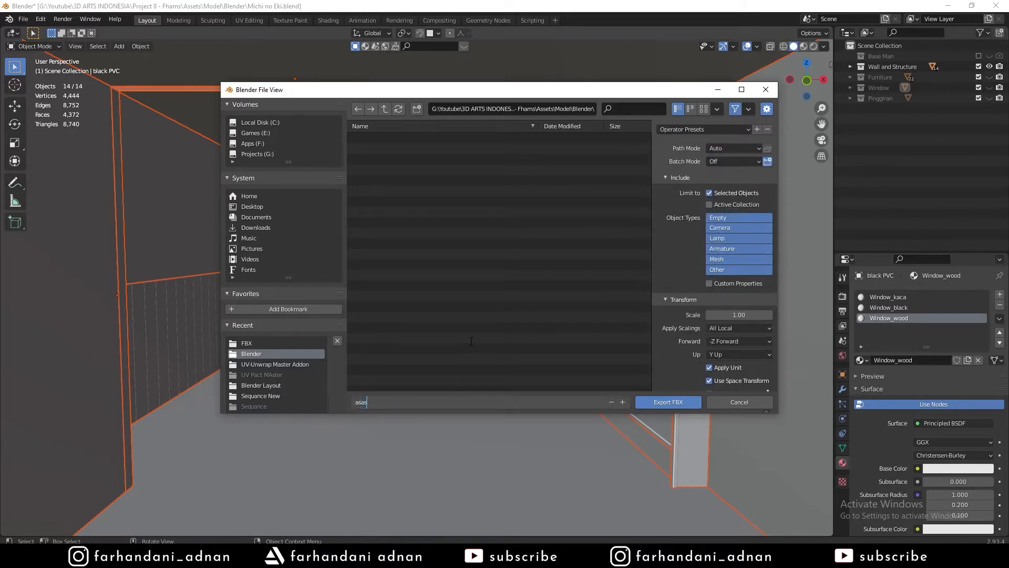
key("BackSpace")
key("BackSpace")
key("BackSpace")
key("BackSpace")
type("Wall and Structure")
key("Return")
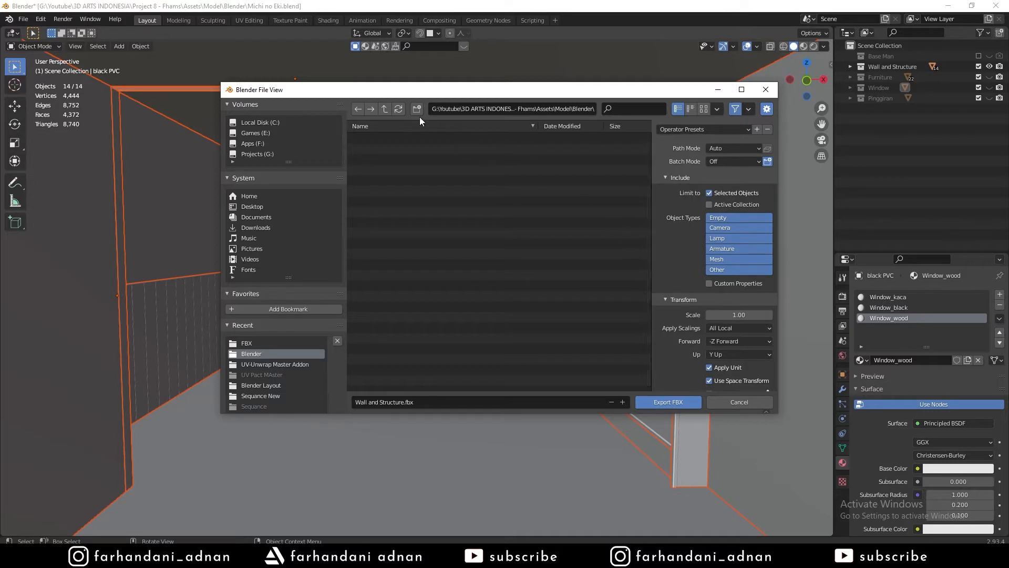
Move into the FBX folder, cancel the export window and deselect everything with Alt+A.
left_click(384, 109)
left_click(376, 148)
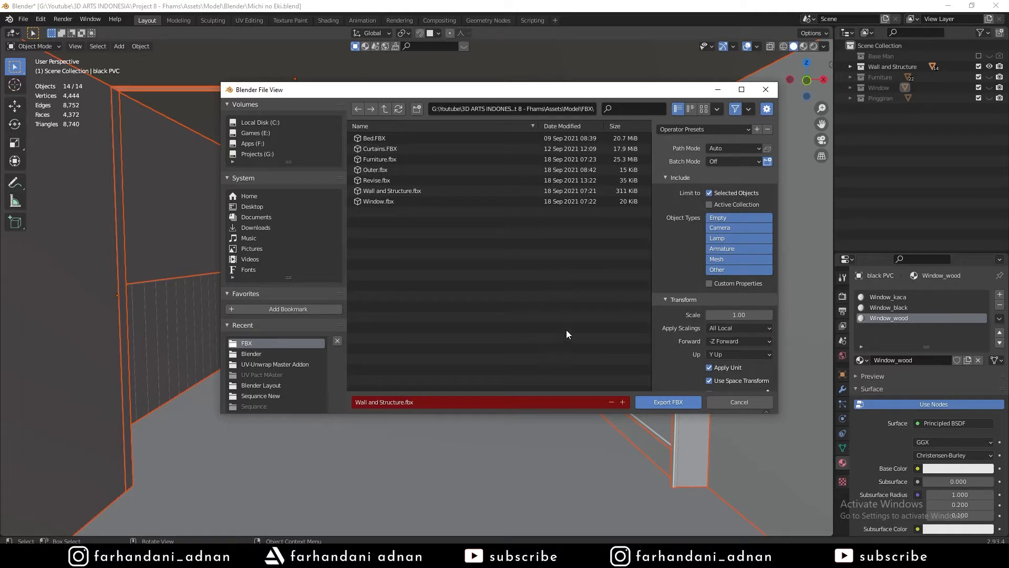
left_click(480, 400)
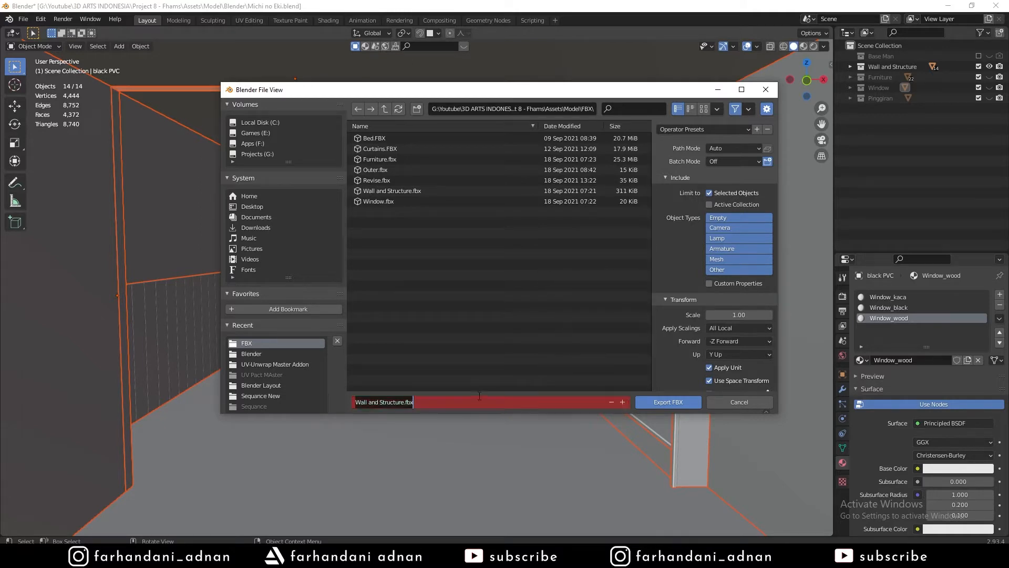
left_click(581, 285)
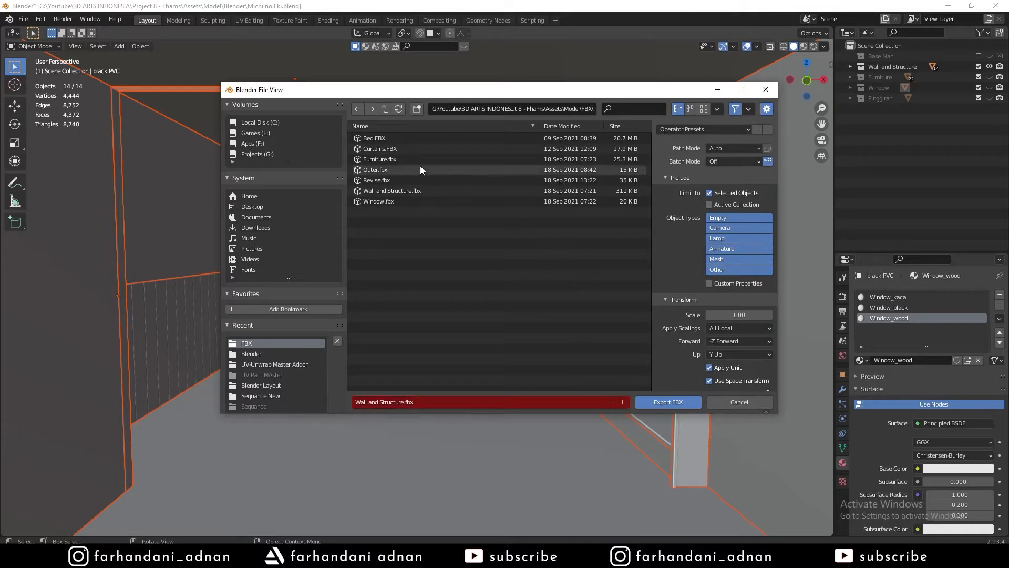
left_click(750, 402)
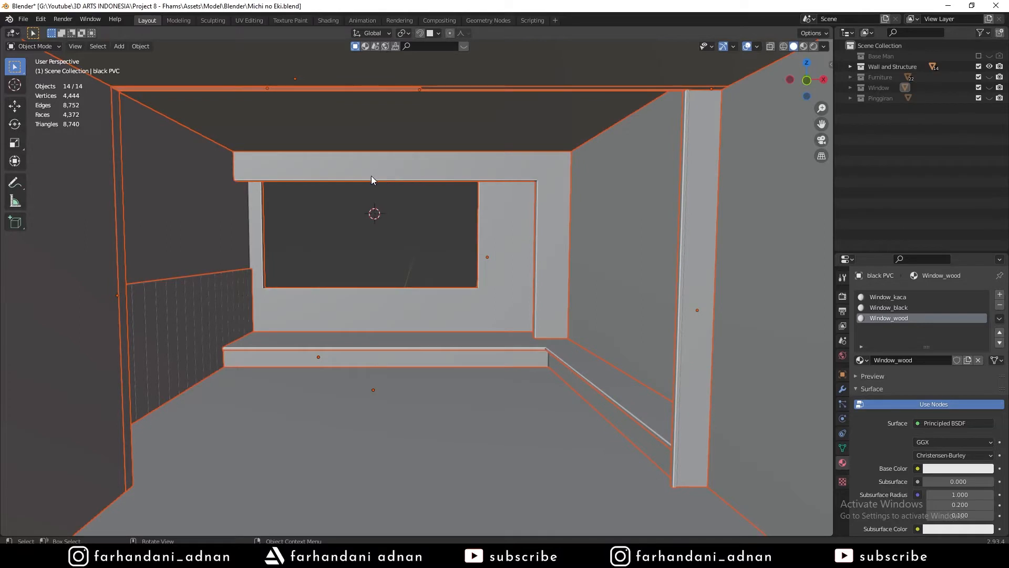
key("alt+a")
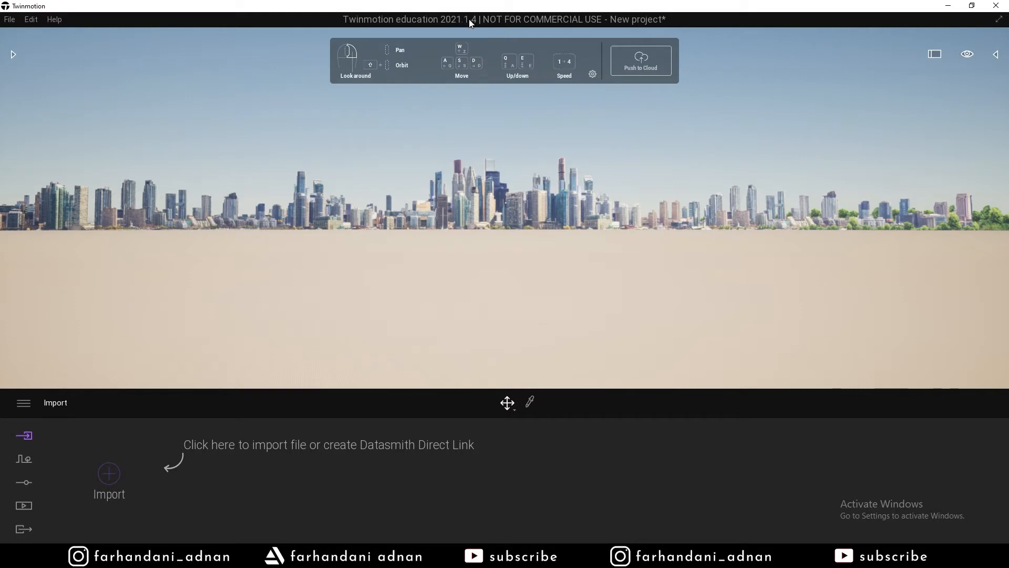
Look around the empty default scene and check the navigation device choices Keyboard, Pad and Touch.
right_click_drag(579, 174, 618, 160)
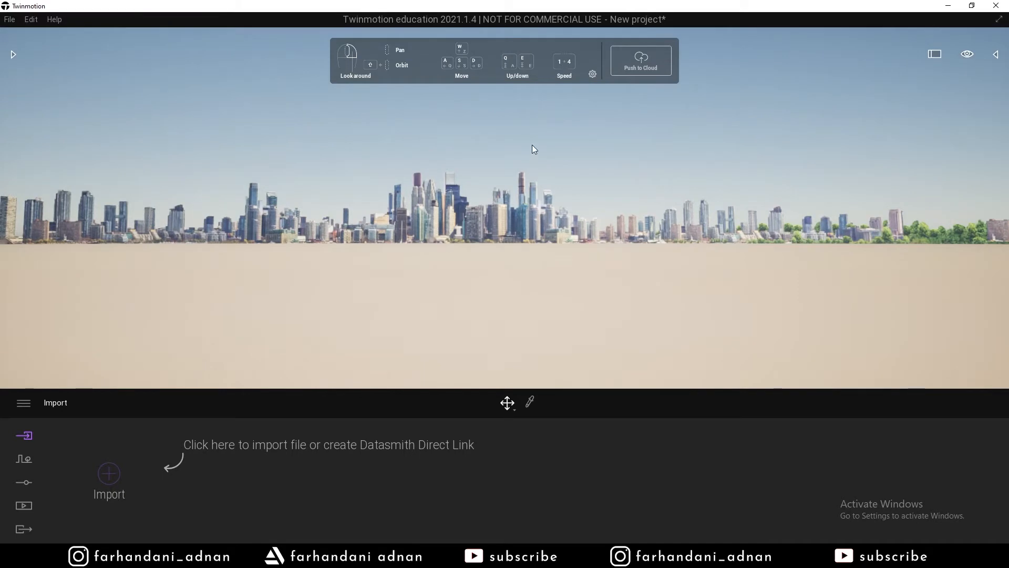
right_click_drag(524, 163, 535, 161)
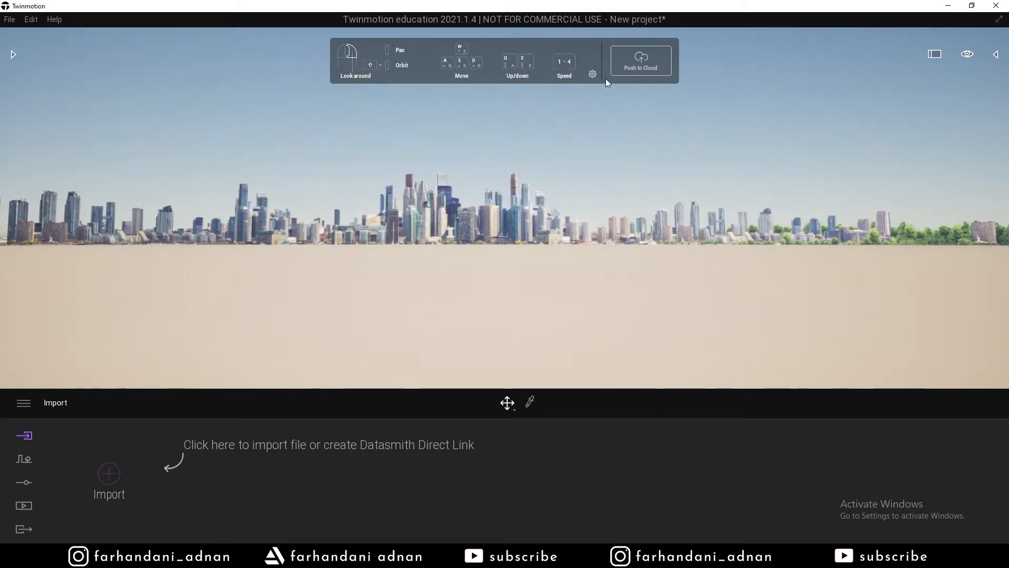
left_click(594, 75)
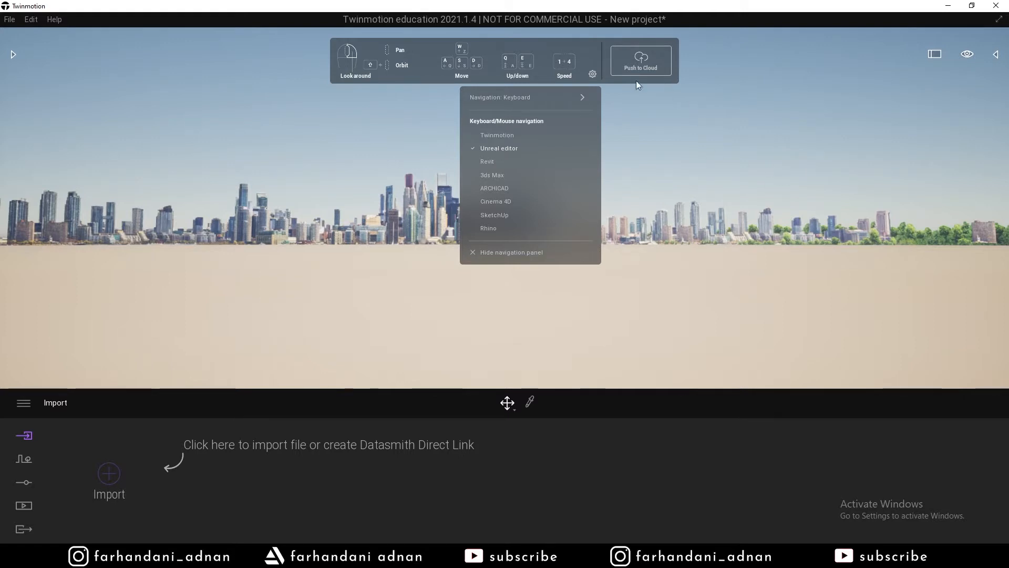
left_click(583, 97)
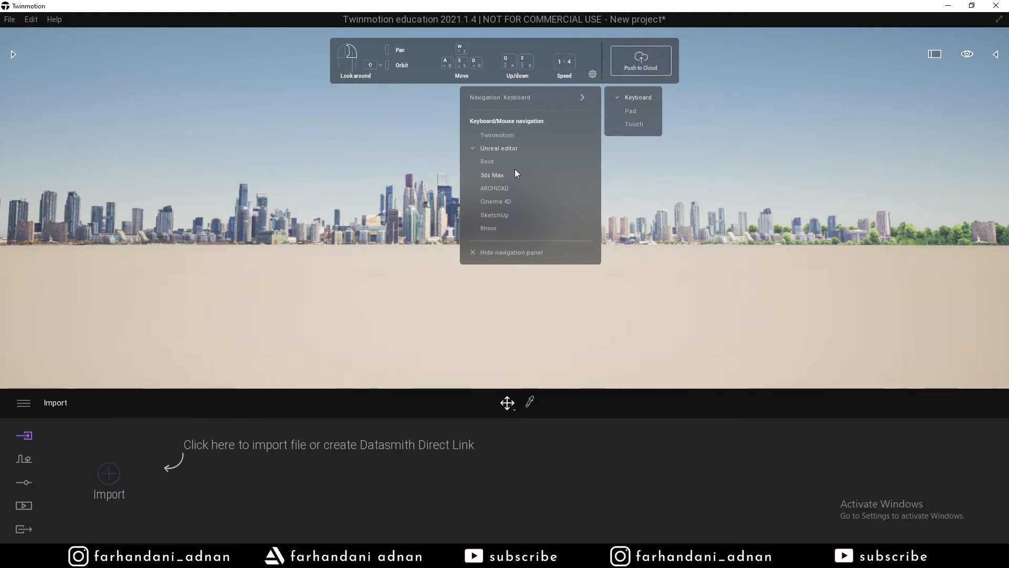
left_click(711, 157)
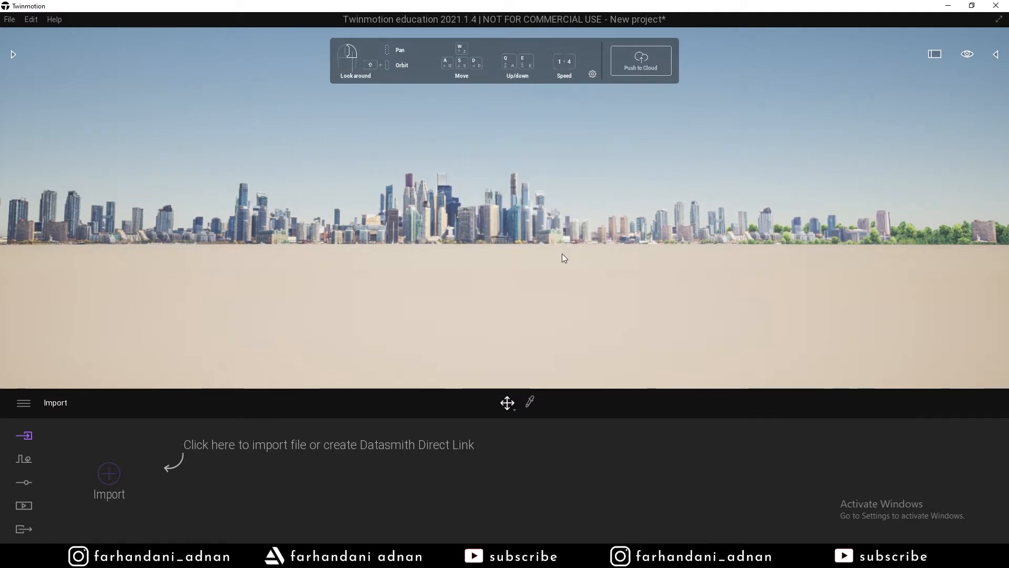
right_click_drag(563, 253, 553, 177)
right_click_drag(461, 212, 468, 204)
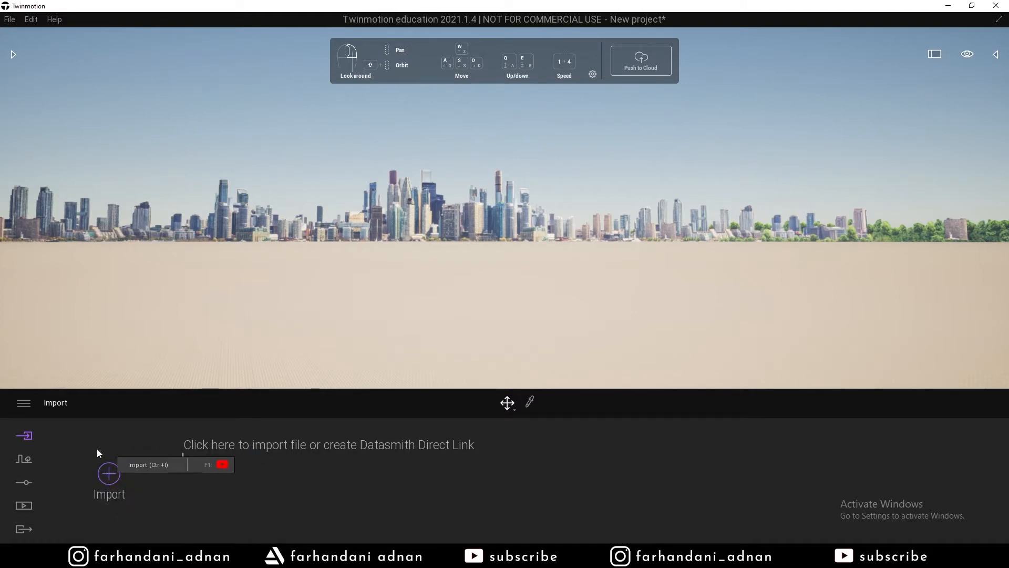
Set the Geometry import Collapse option to Keep hierarchy.
left_click(111, 475)
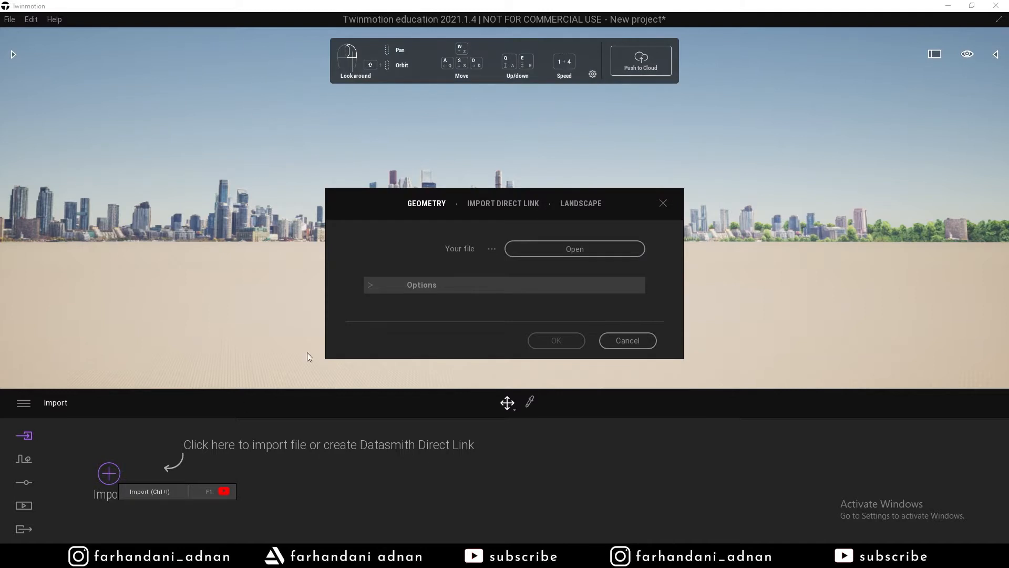
left_click_drag(359, 204, 370, 184)
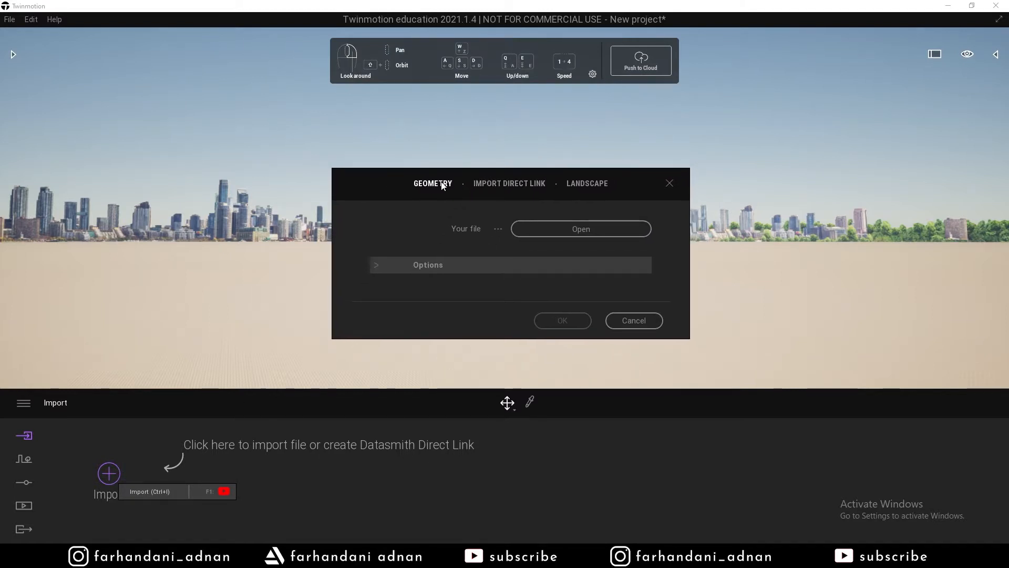
left_click(378, 269)
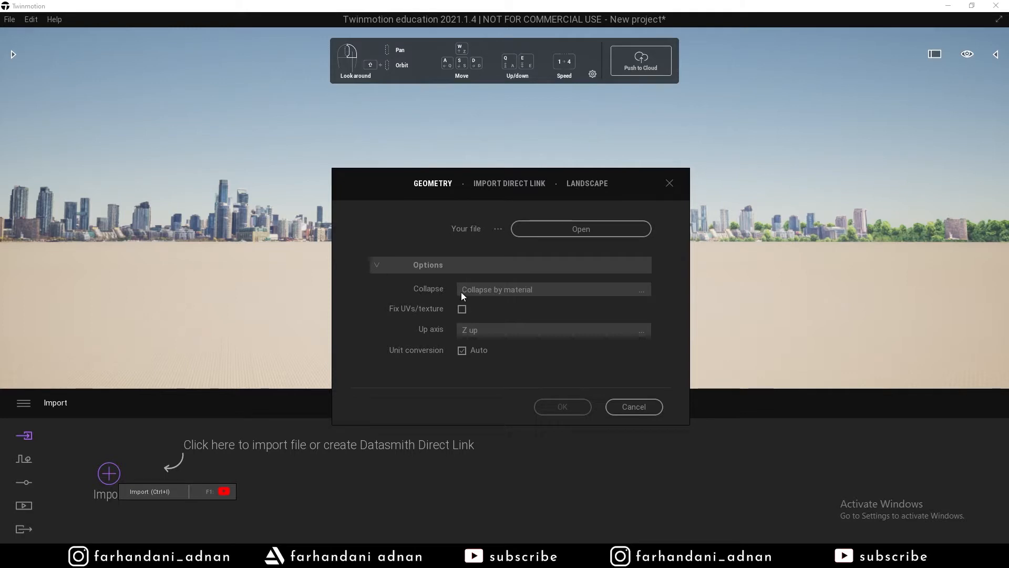
left_click(494, 294)
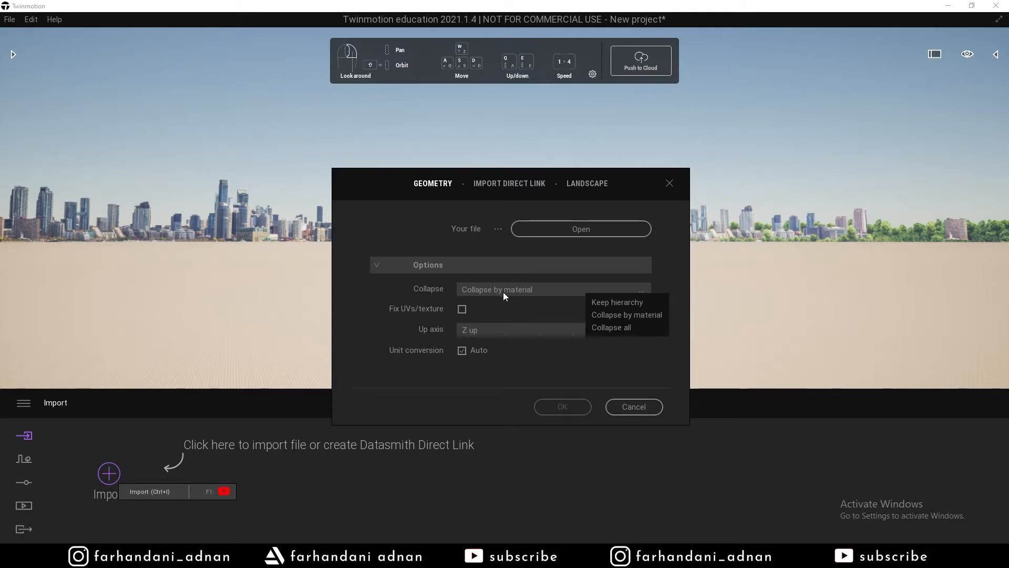
left_click(604, 304)
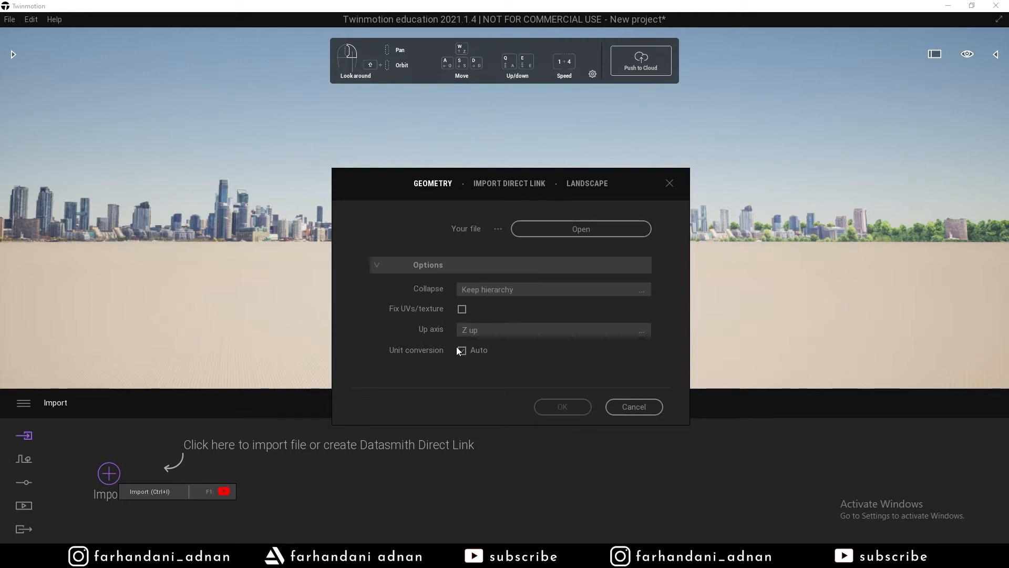
Set Direct Link collapse to Keep hierarchy, glance at Landscape options, then return to Geometry.
left_click(388, 266)
left_click(500, 189)
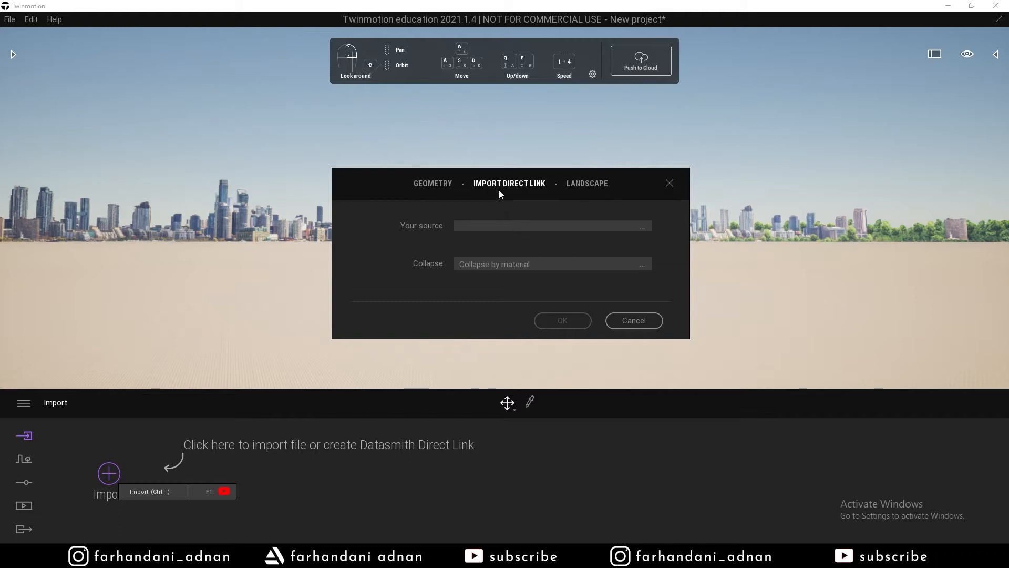
left_click(483, 269)
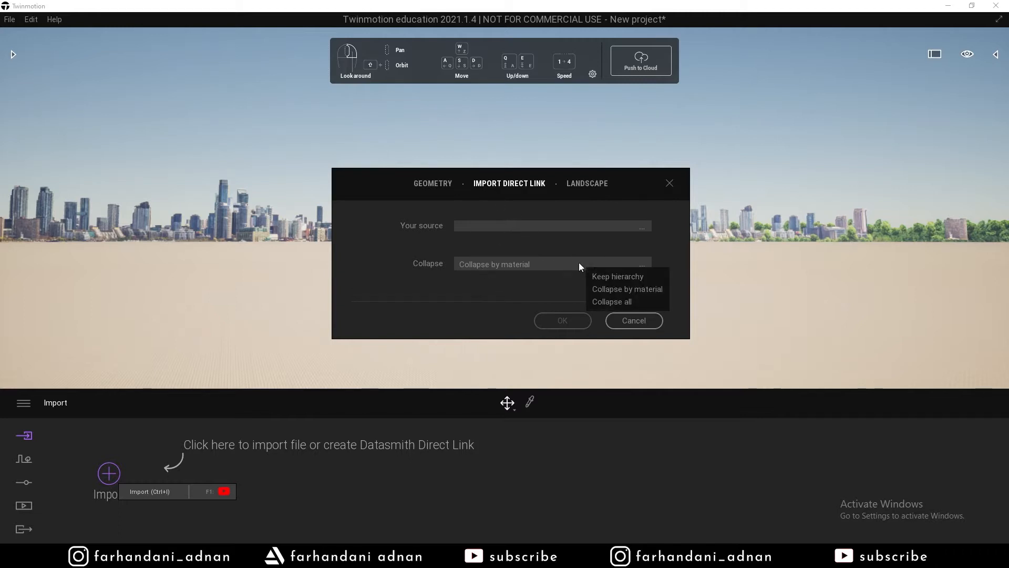
left_click(605, 277)
left_click(603, 186)
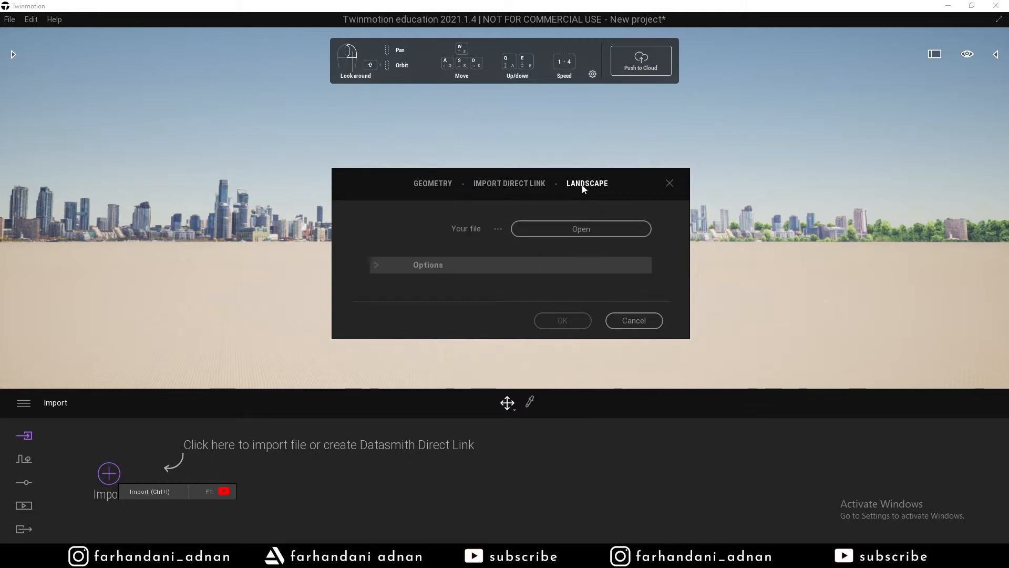
left_click(389, 266)
left_click(390, 266)
left_click(500, 183)
left_click(435, 184)
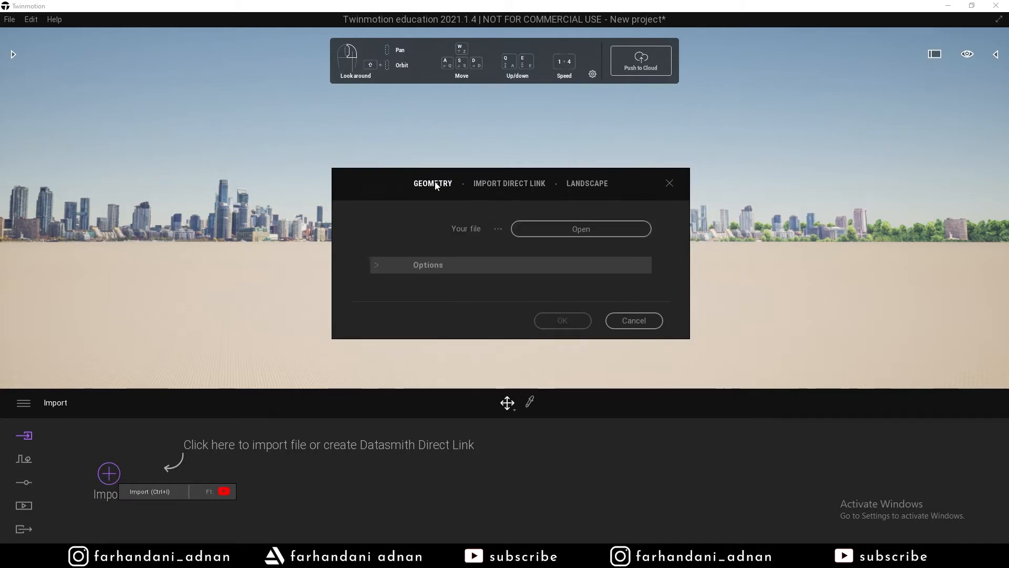
left_click(545, 229)
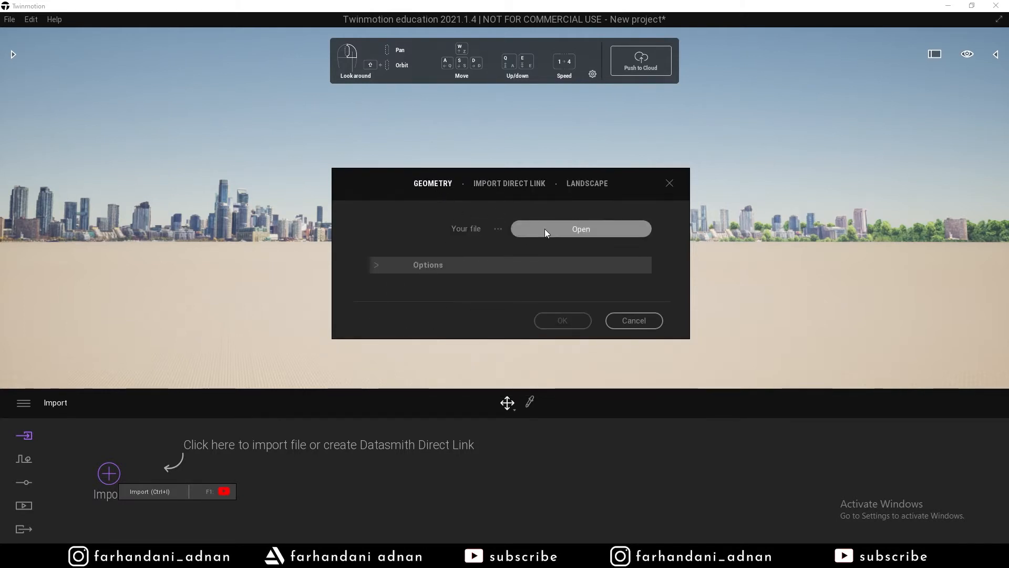
Import Wall and Structure.fbx from Project 8 - Fhams > Assets > Model > FBX.
left_click(345, 286)
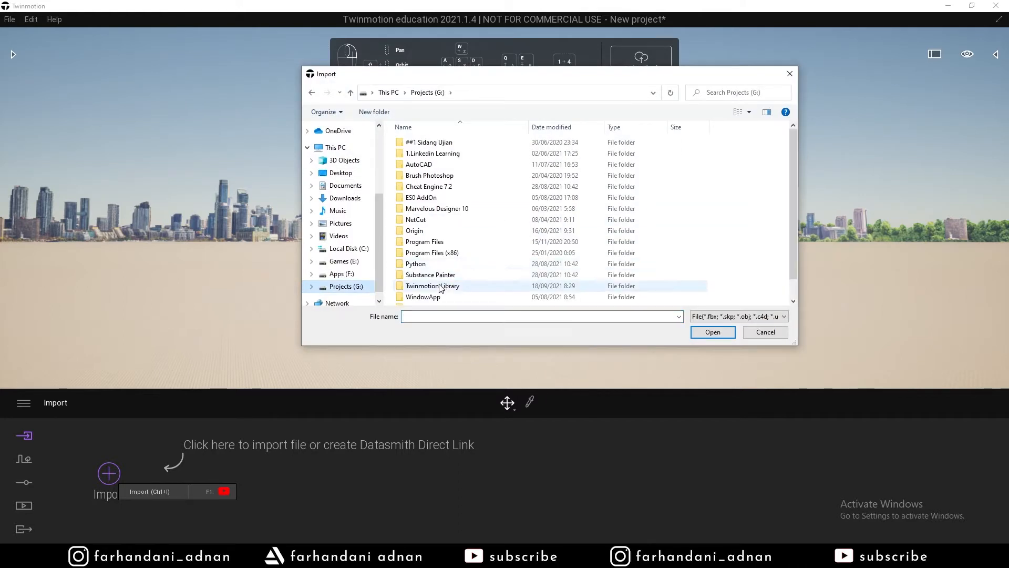
double_click(426, 296)
double_click(450, 153)
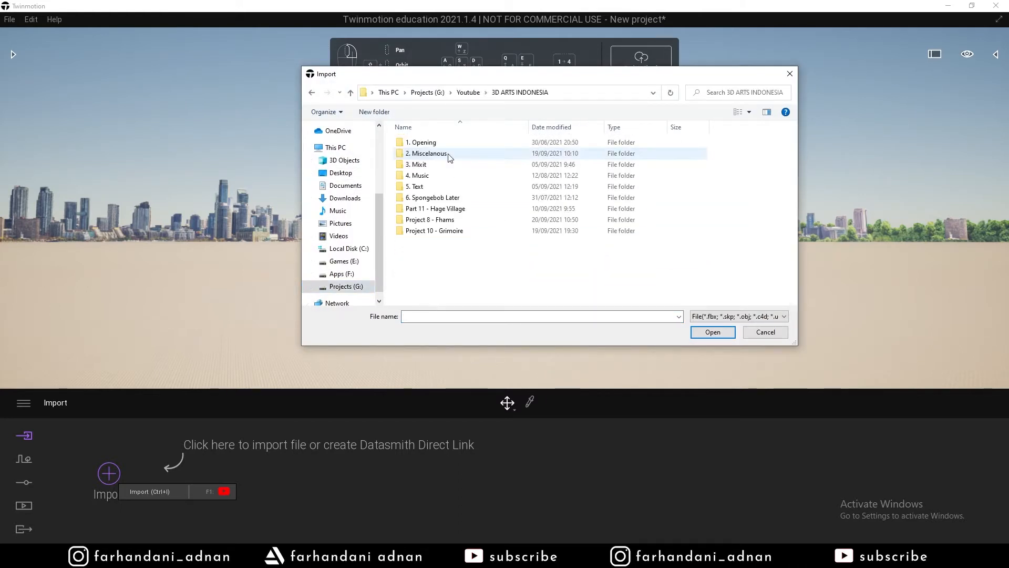
double_click(445, 220)
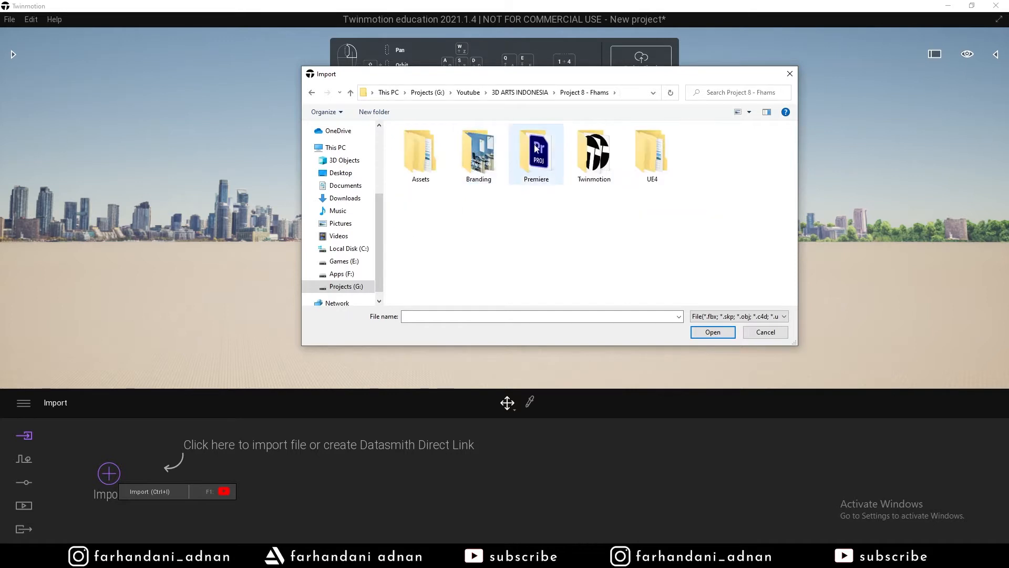
double_click(435, 149)
double_click(435, 156)
double_click(435, 156)
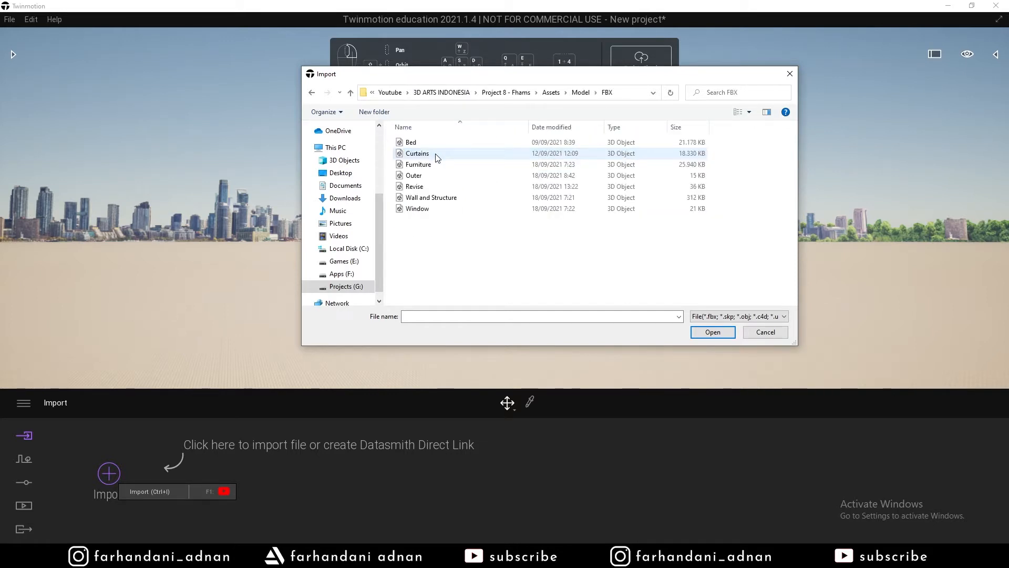
left_click(429, 201)
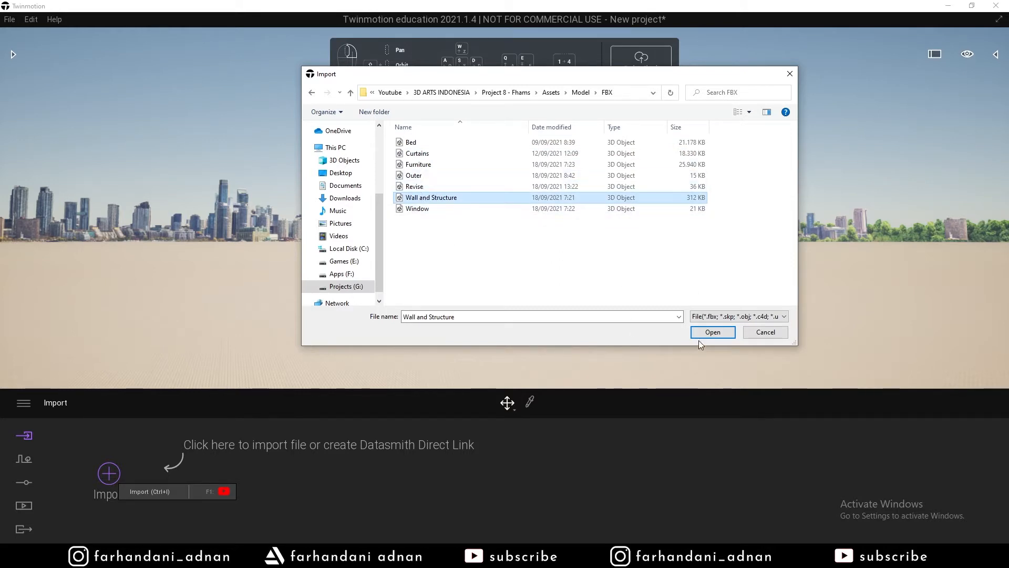
left_click(713, 332)
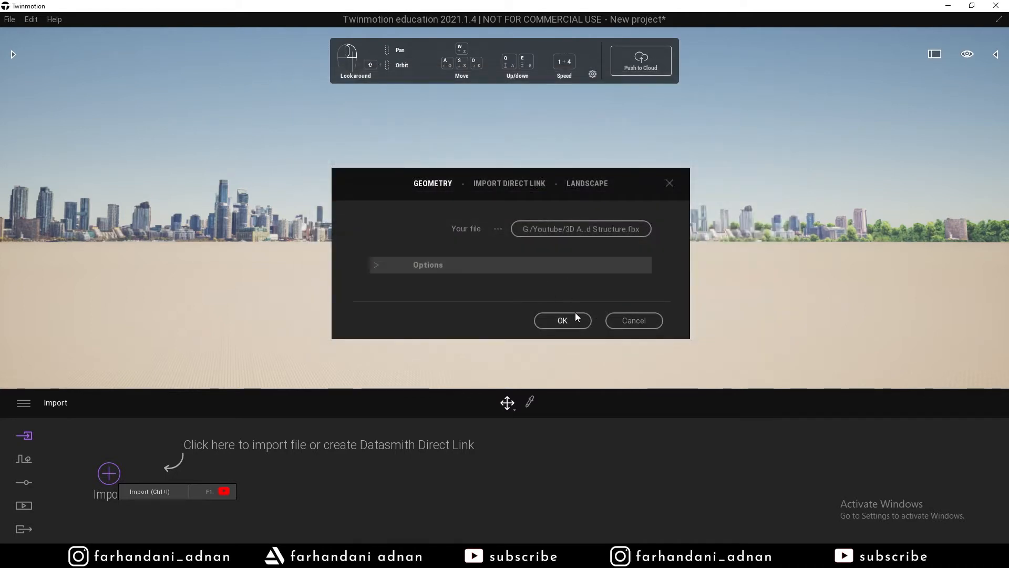
left_click(372, 265)
left_click(383, 264)
left_click(557, 322)
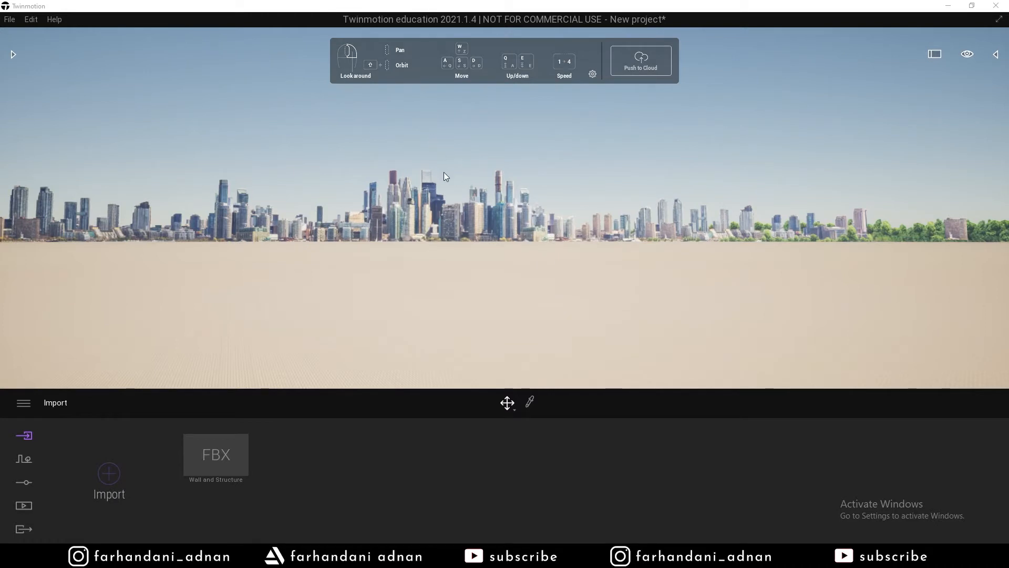
Tilt the camera down and fly through the opening into the imported room.
left_click(429, 139)
right_click_drag(429, 138, 368, 378)
key("s")
key("w")
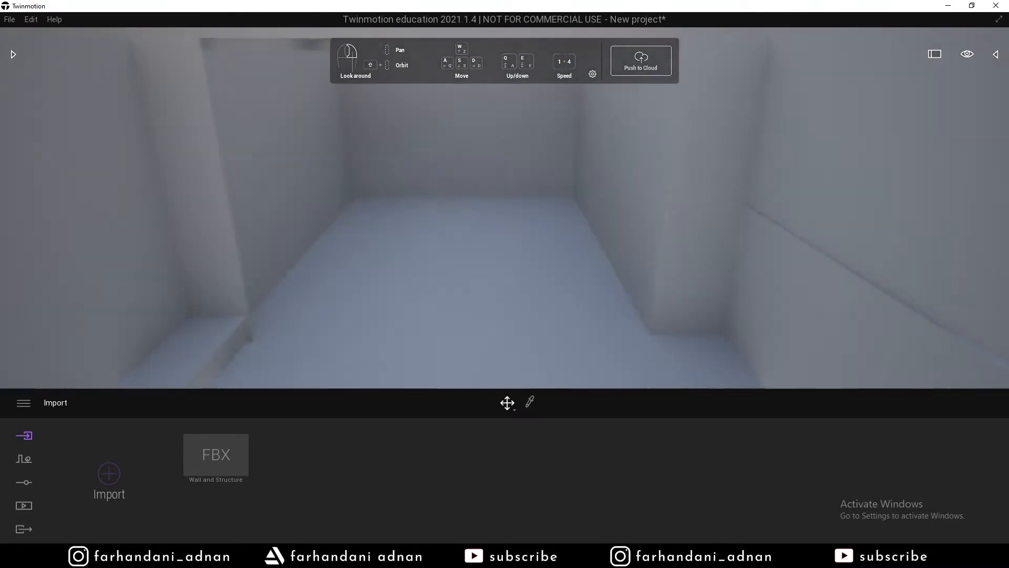
right_click_drag(505, 263, 310, 218)
key("s")
key("q")
key("e")
Back up, adjust height and sidestep to centre the view on the window opening.
key("s")
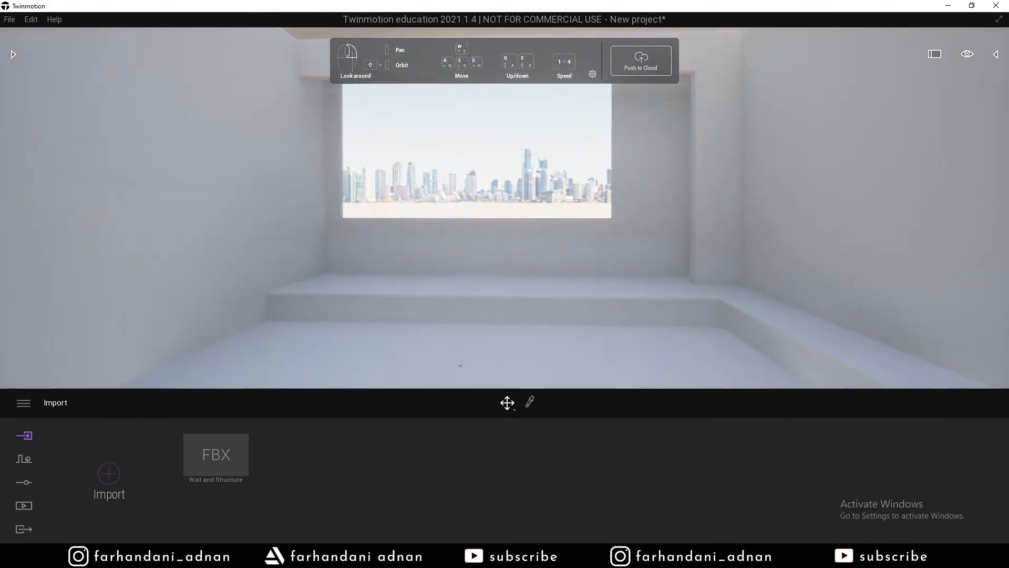
key("s")
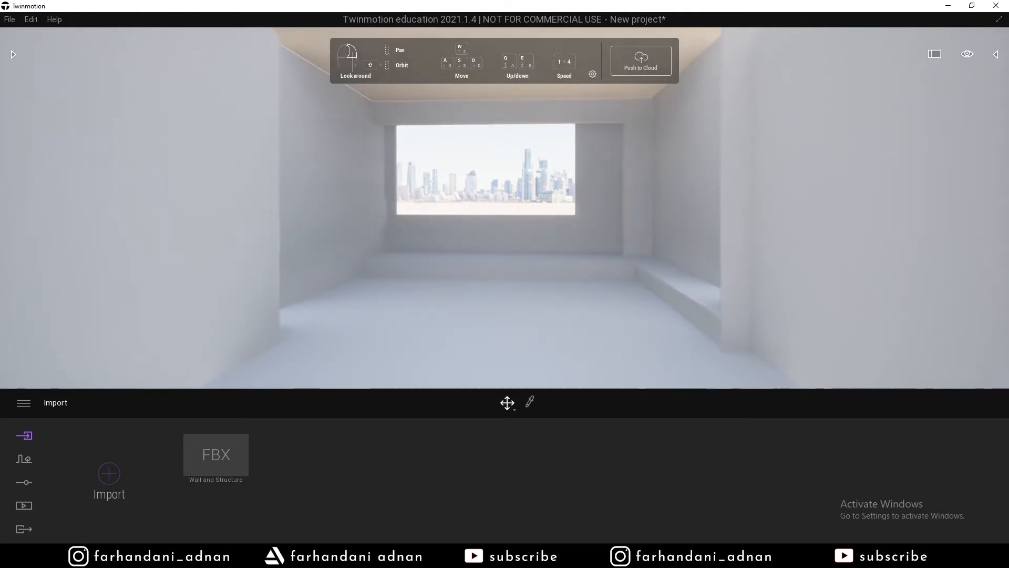
key("e")
key("q")
right_click_drag(310, 218, 336, 218)
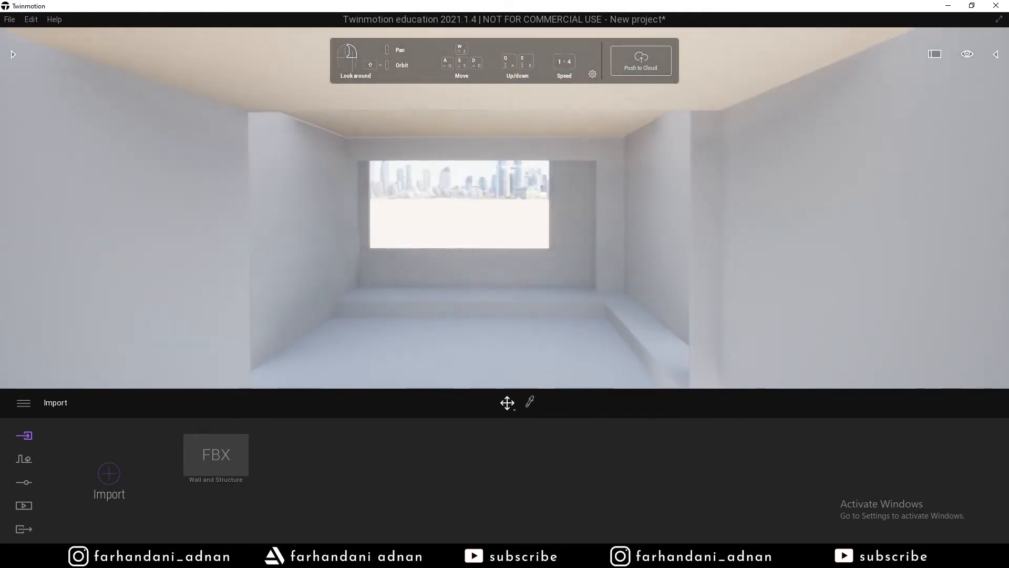
key("w")
key("s")
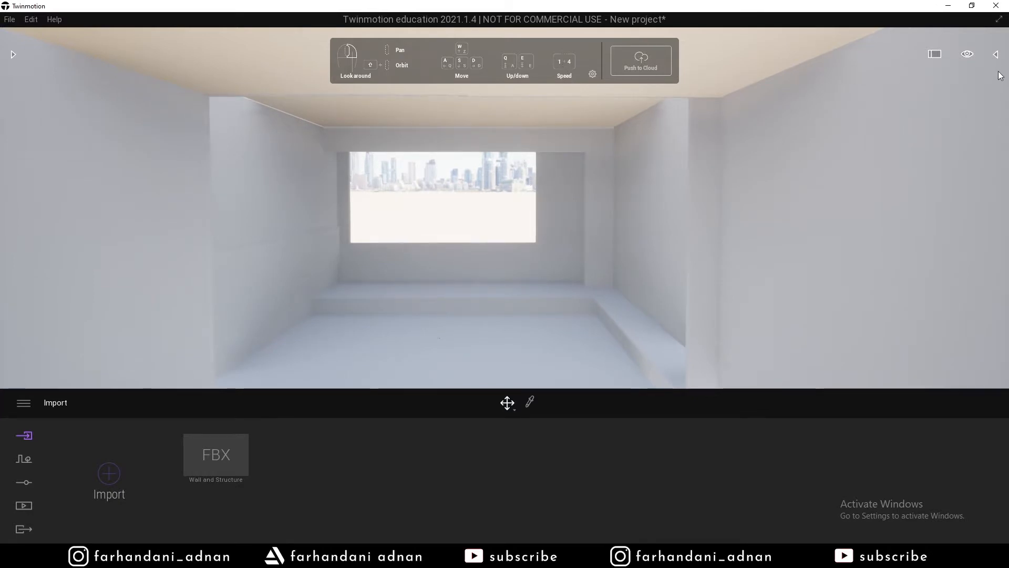
key("a")
key("d")
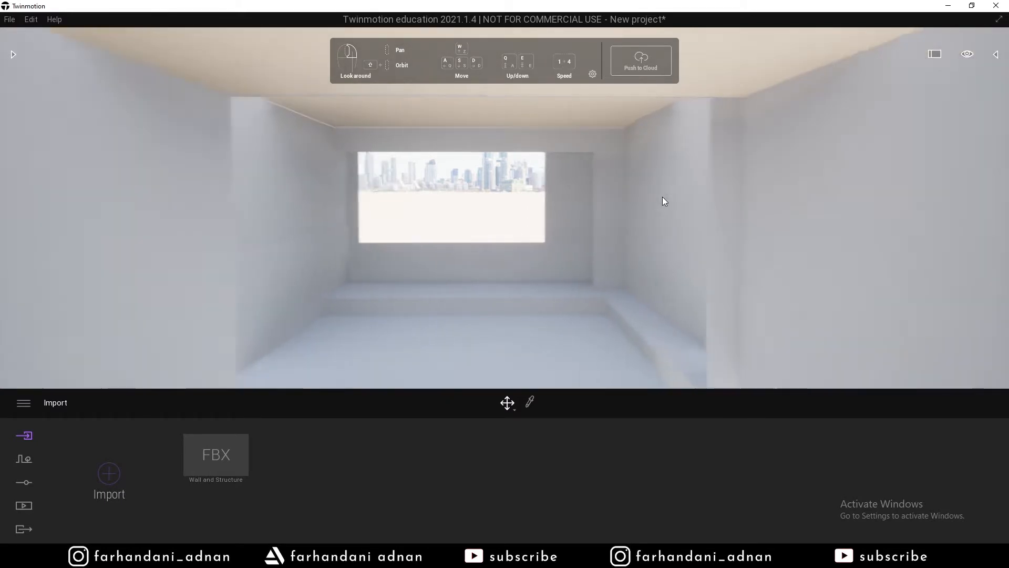
key("d")
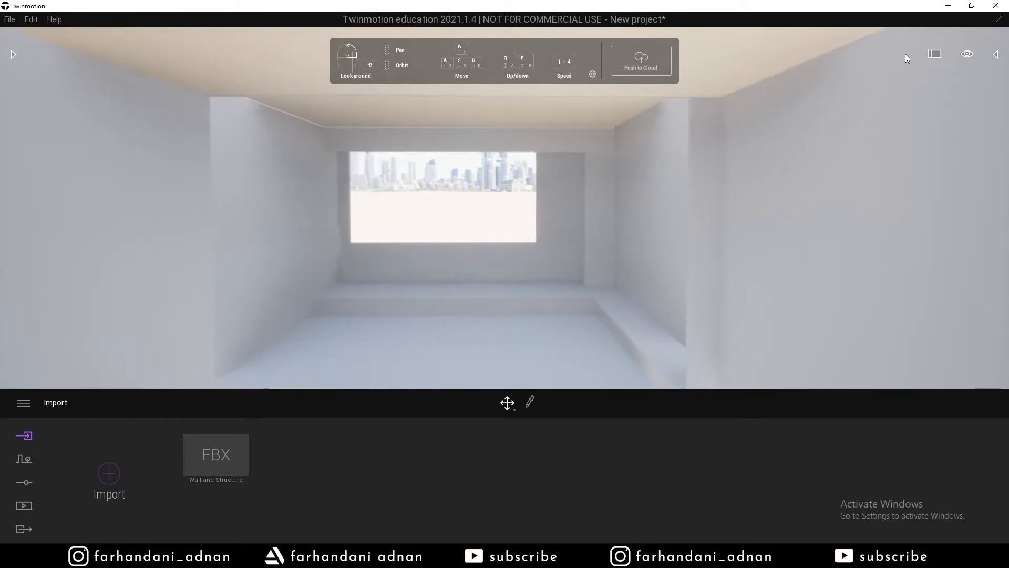
Set the navigation speed to 1, the slowest walking speed.
left_click(998, 55)
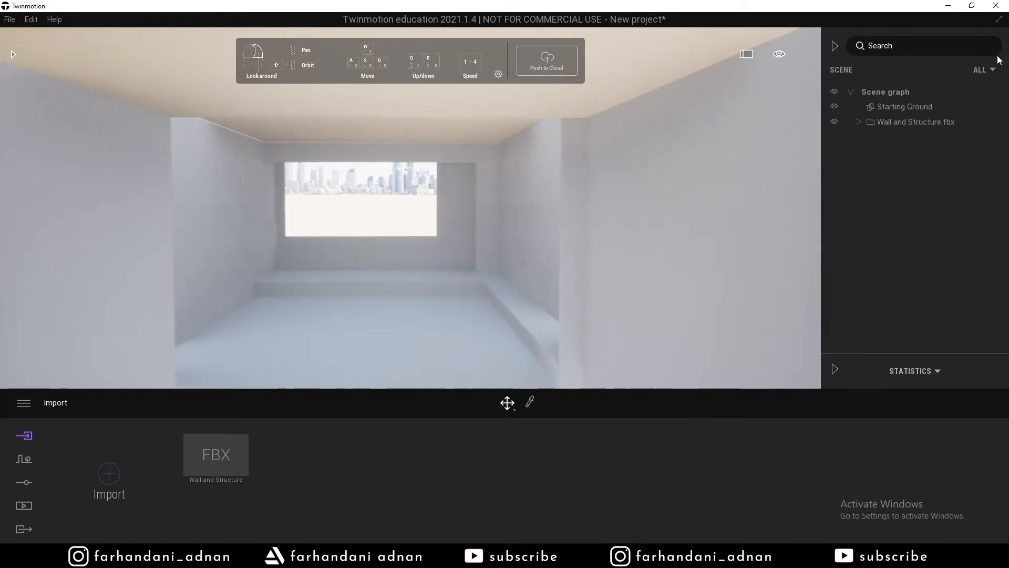
left_click(836, 46)
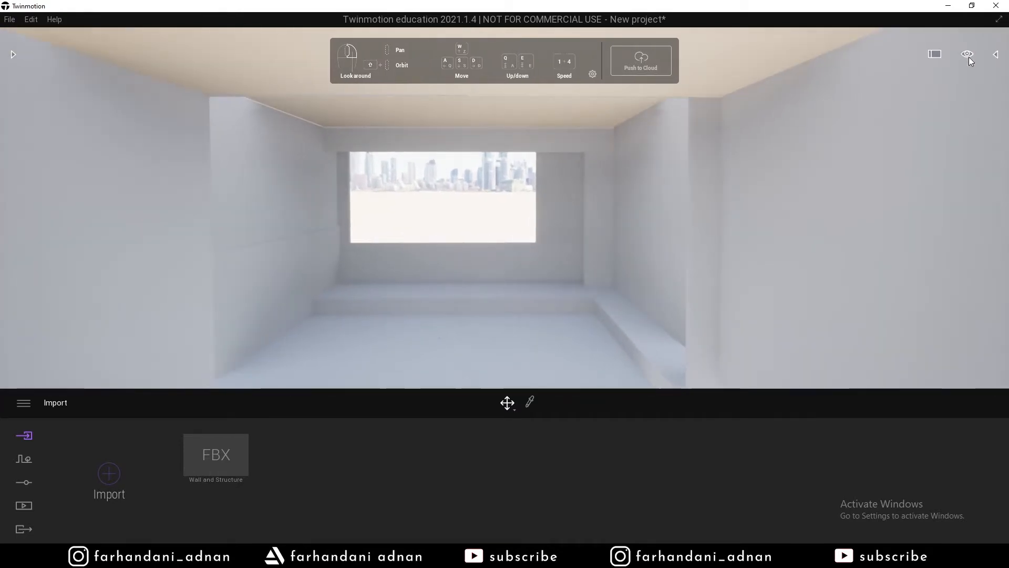
mouse_move(970, 59)
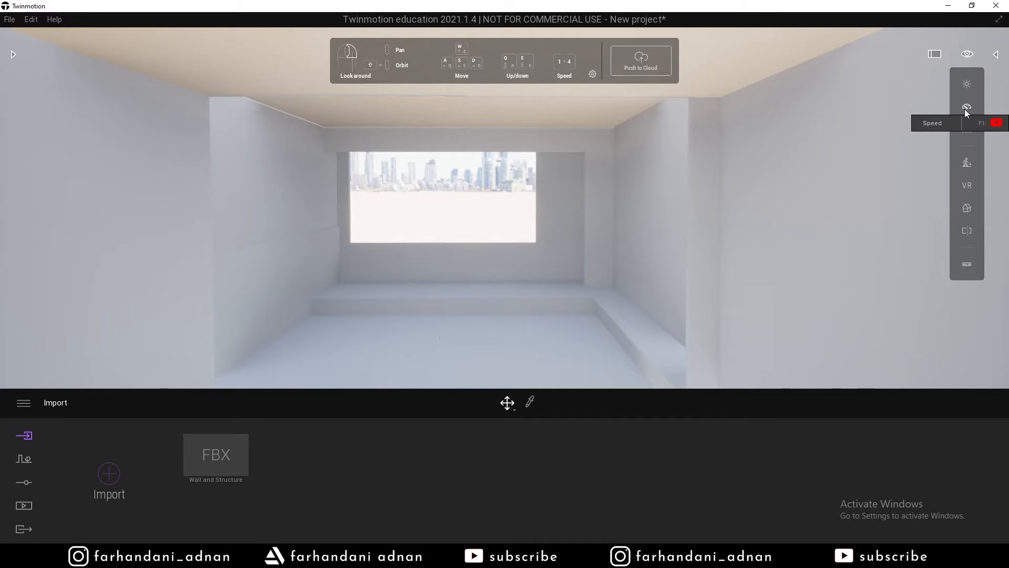
mouse_move(964, 109)
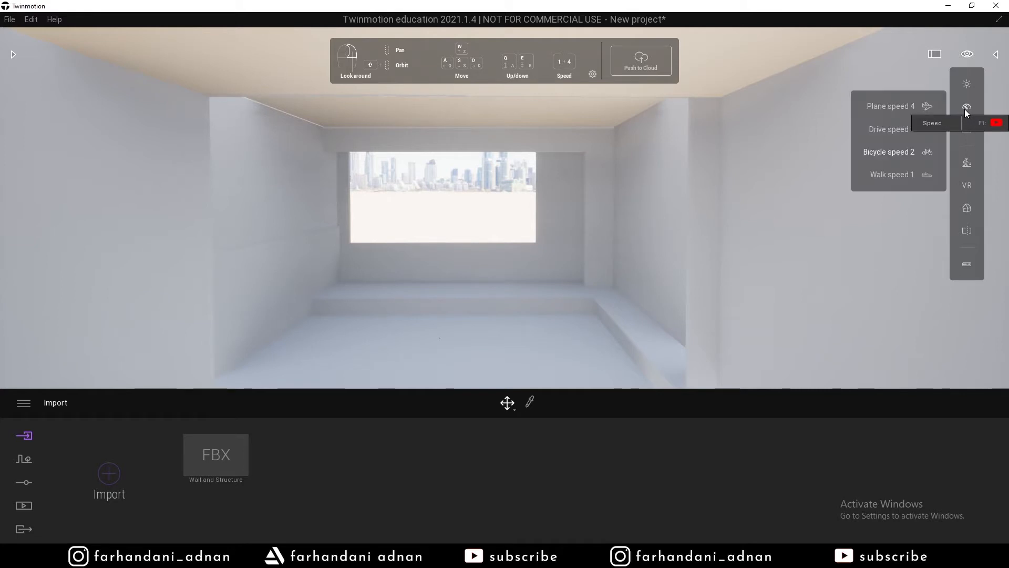
left_click(893, 178)
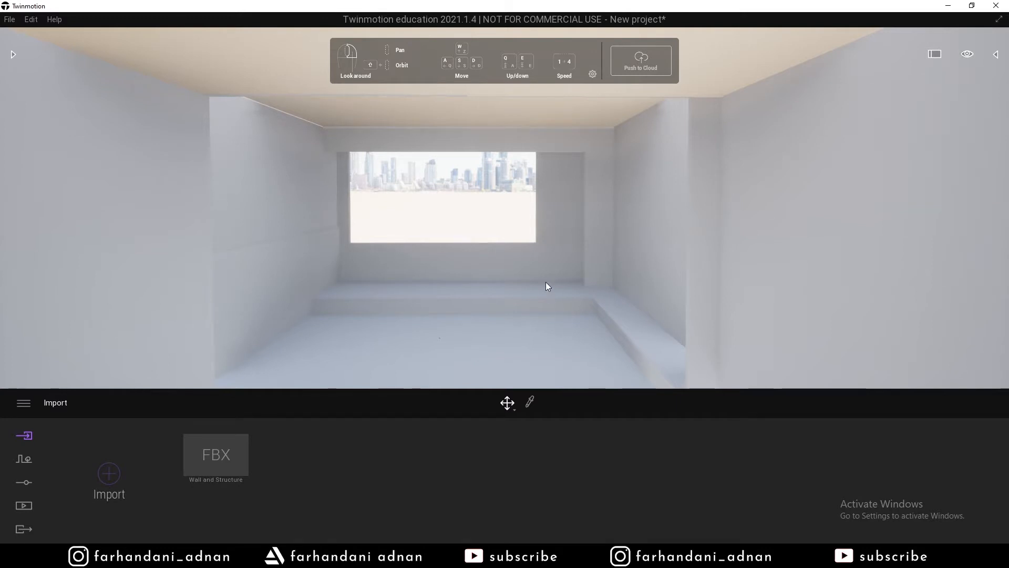
Walk the camera forward into the room to frame the window and skyline.
key("w")
key("s")
key("a")
key("d")
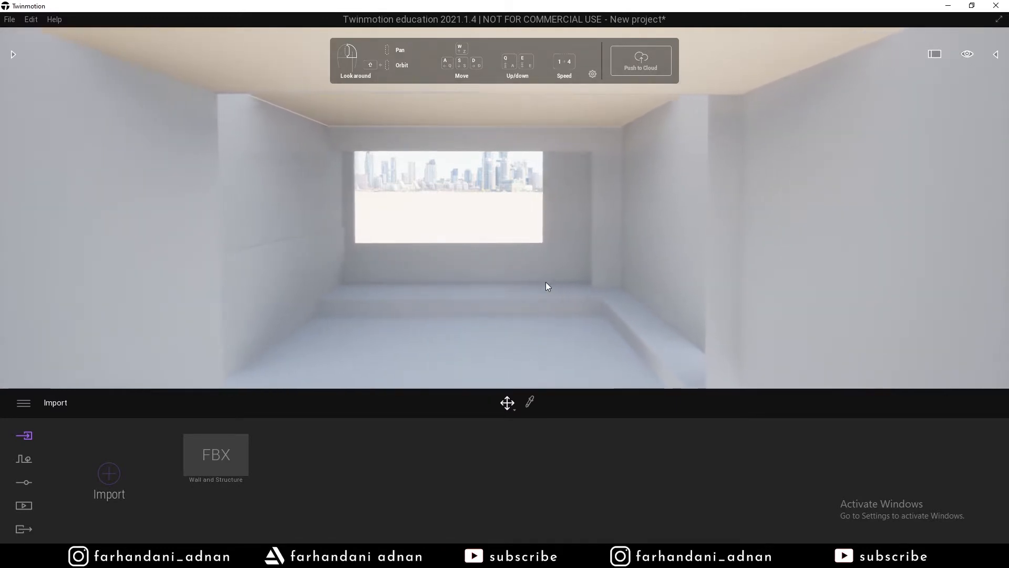
key("w")
key("s")
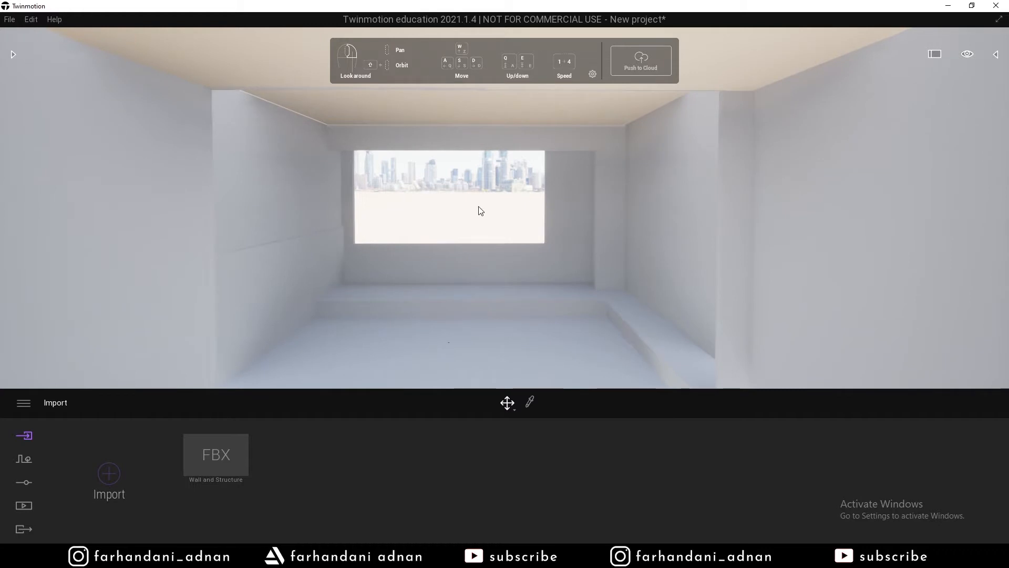
Import Window.fbx with Keep hierarchy set for Geometry and Direct Link collapse.
left_click(109, 473)
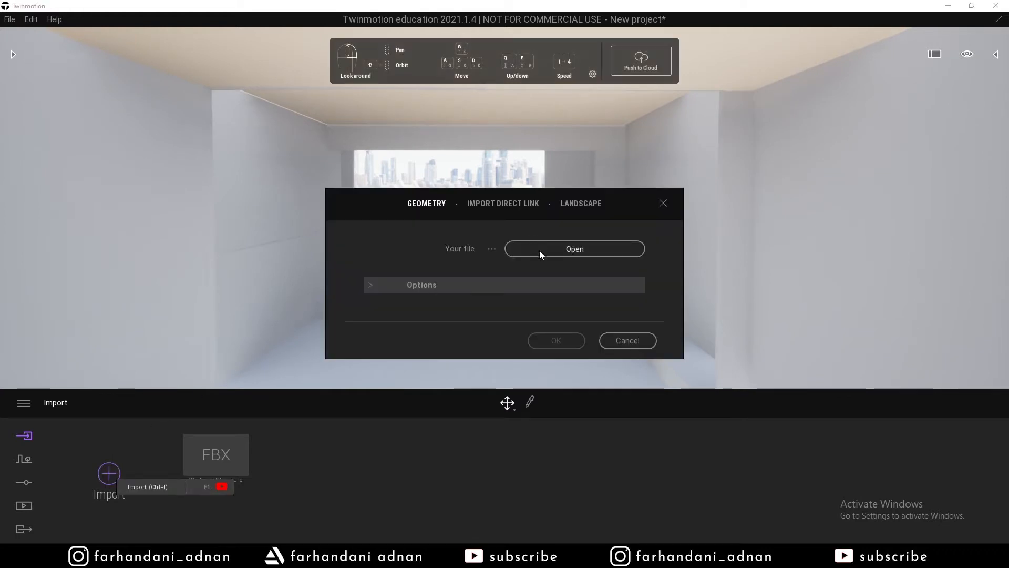
left_click(368, 286)
left_click(528, 312)
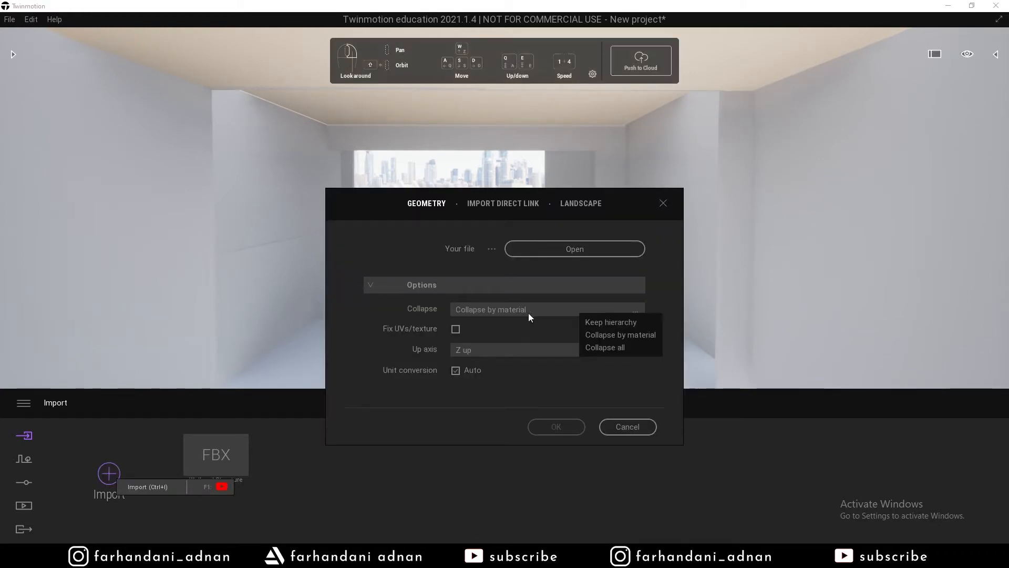
left_click(612, 322)
left_click(503, 203)
left_click(530, 284)
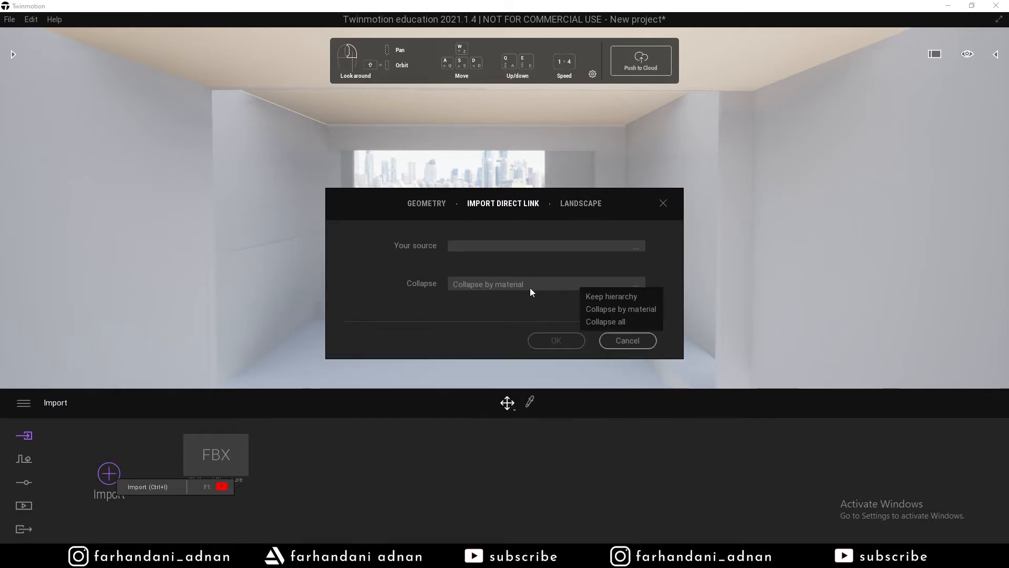
left_click(594, 298)
left_click(439, 204)
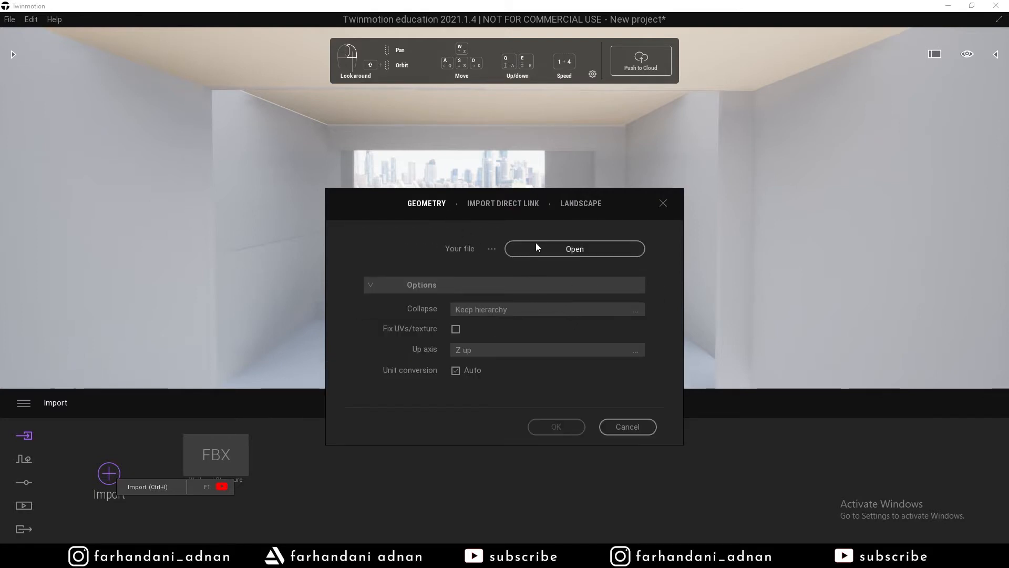
left_click(536, 247)
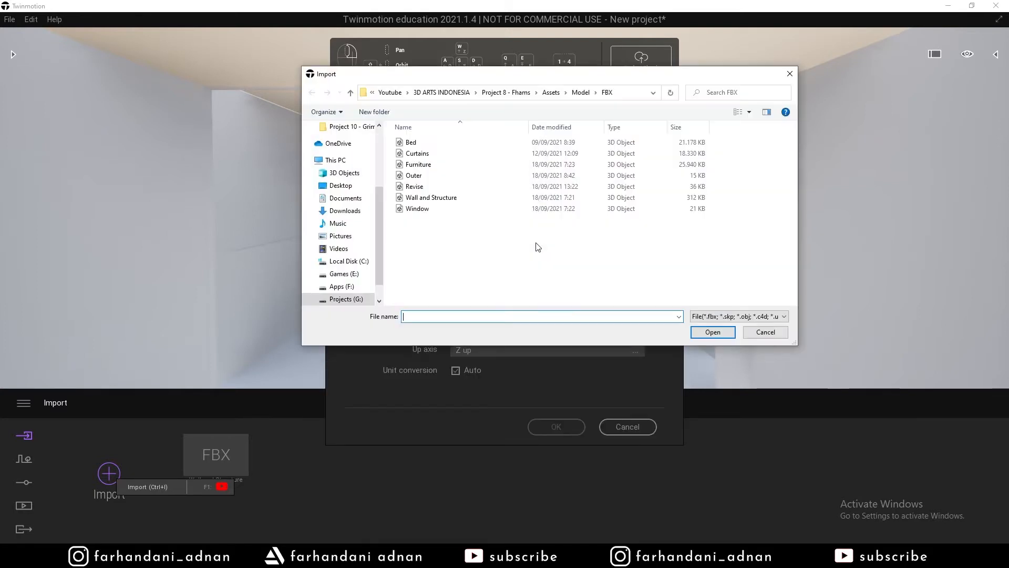
double_click(417, 208)
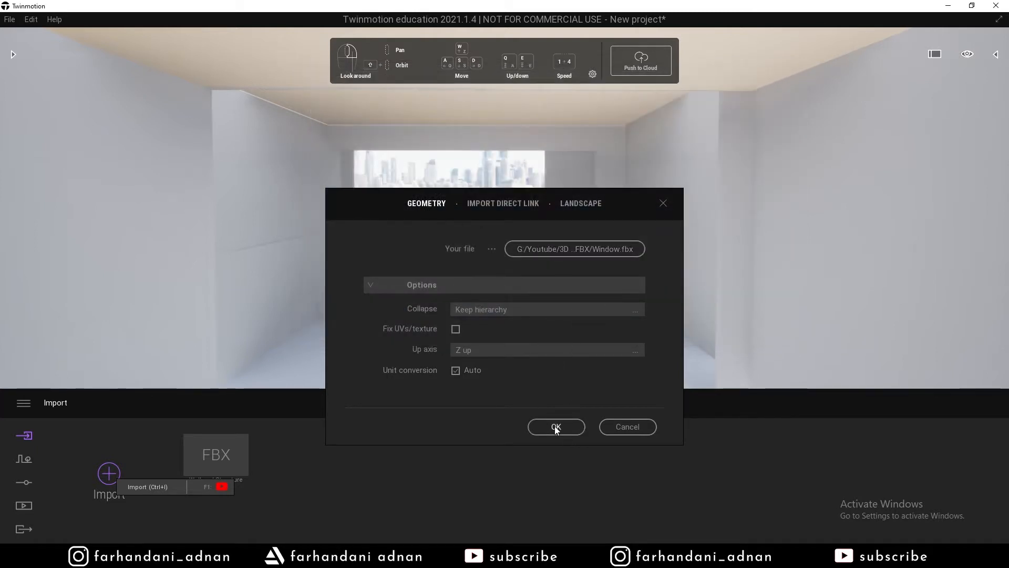
left_click(556, 427)
Import Furniture.fbx with the same Keep hierarchy collapse settings.
left_click(109, 473)
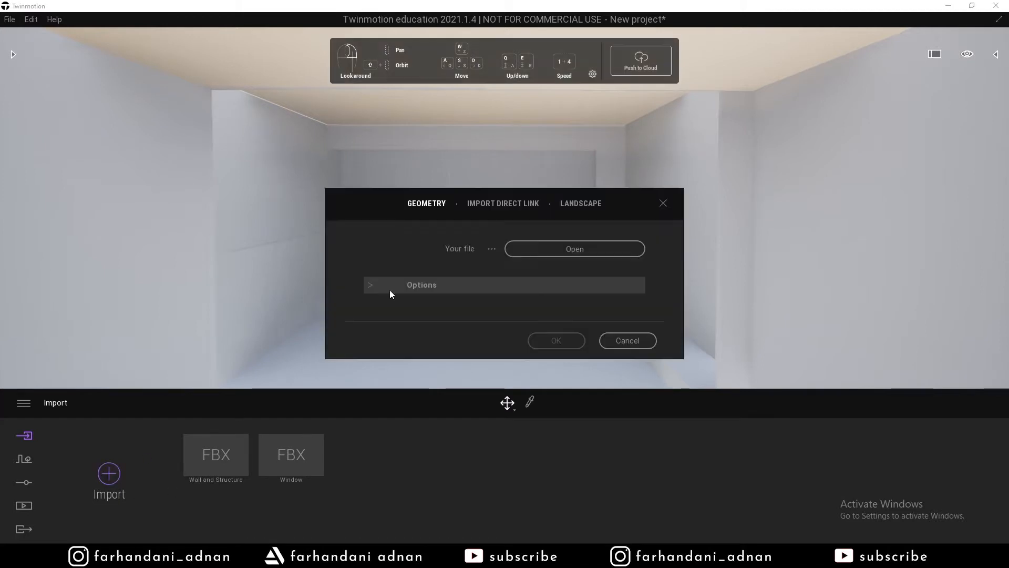
left_click(400, 285)
left_click(578, 304)
left_click(583, 320)
left_click(503, 203)
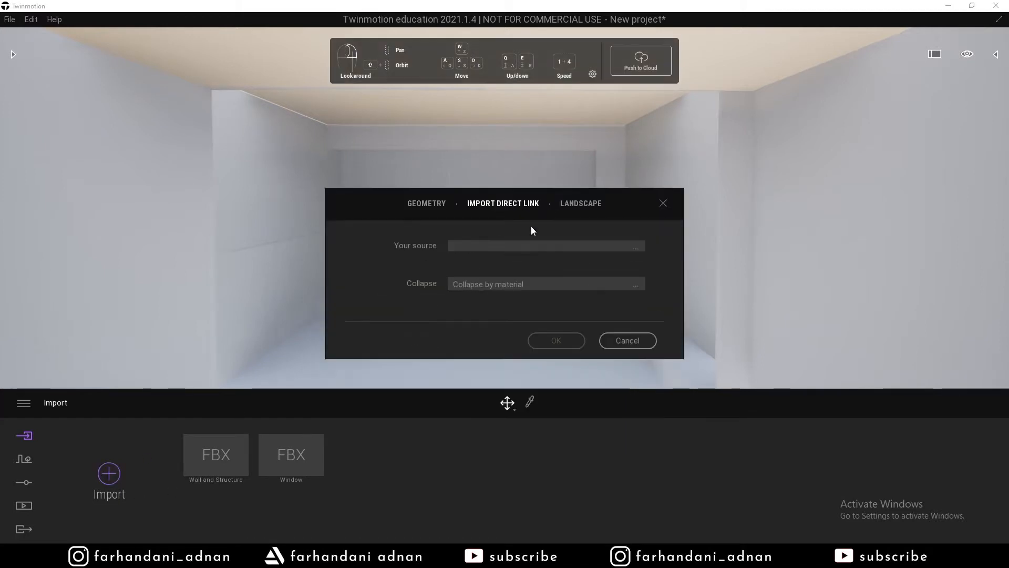
left_click(583, 284)
left_click(586, 293)
left_click(426, 203)
left_click(523, 247)
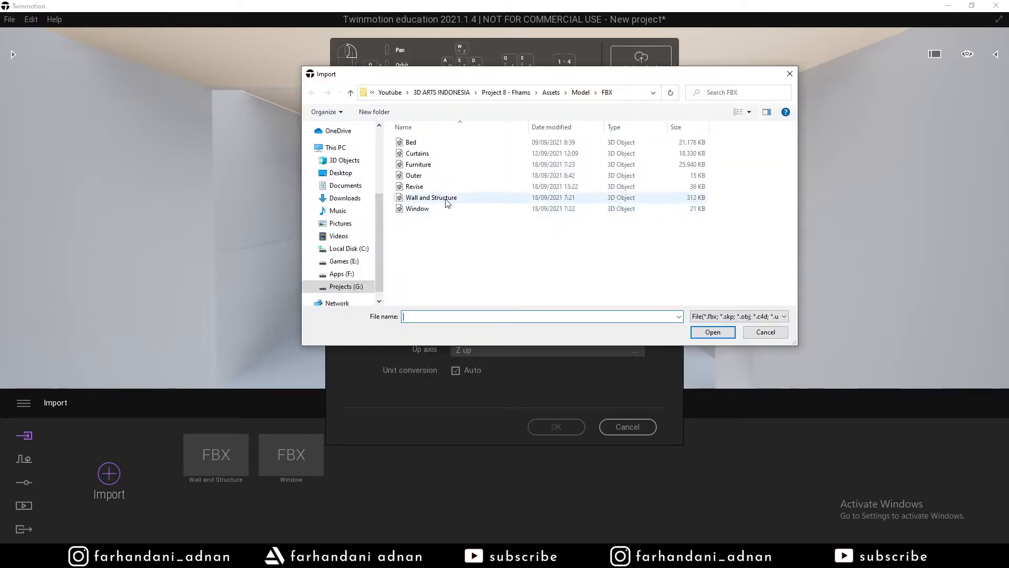
double_click(437, 165)
left_click(557, 426)
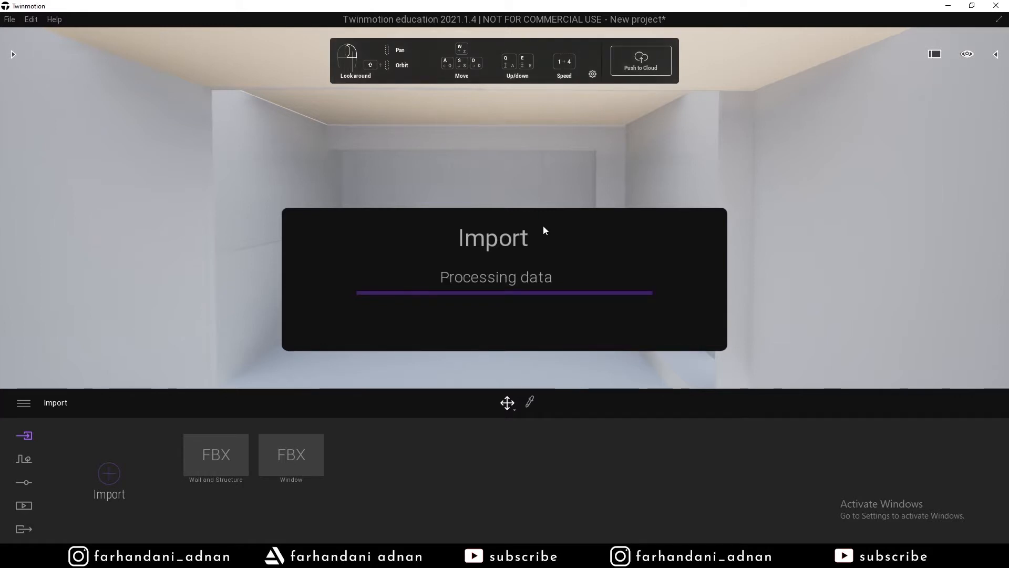
Start another import with Collapse set to Keep hierarchy and Revise.fbx chosen as the file.
left_click(122, 472)
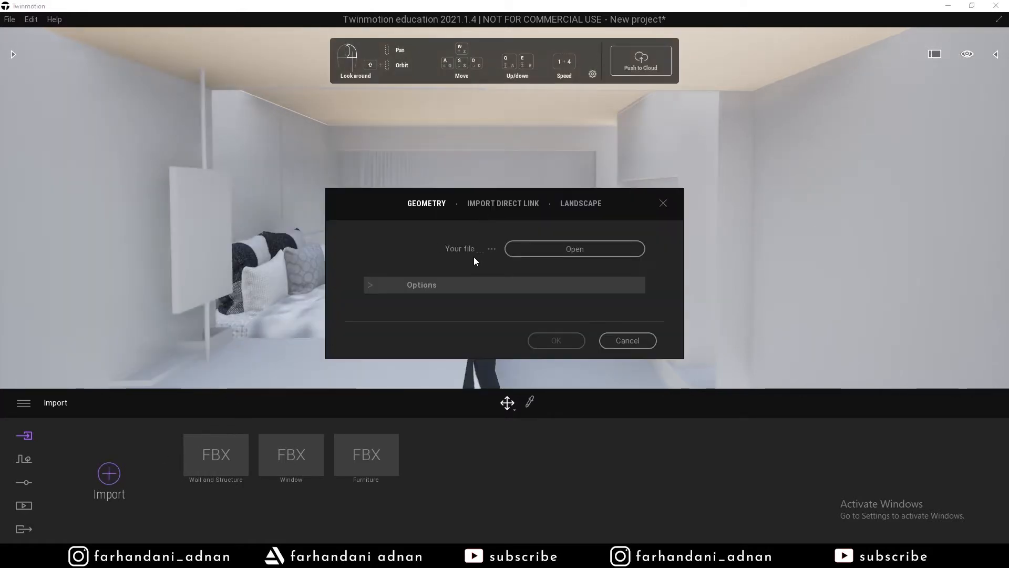
left_click(475, 284)
left_click(503, 203)
left_click(578, 284)
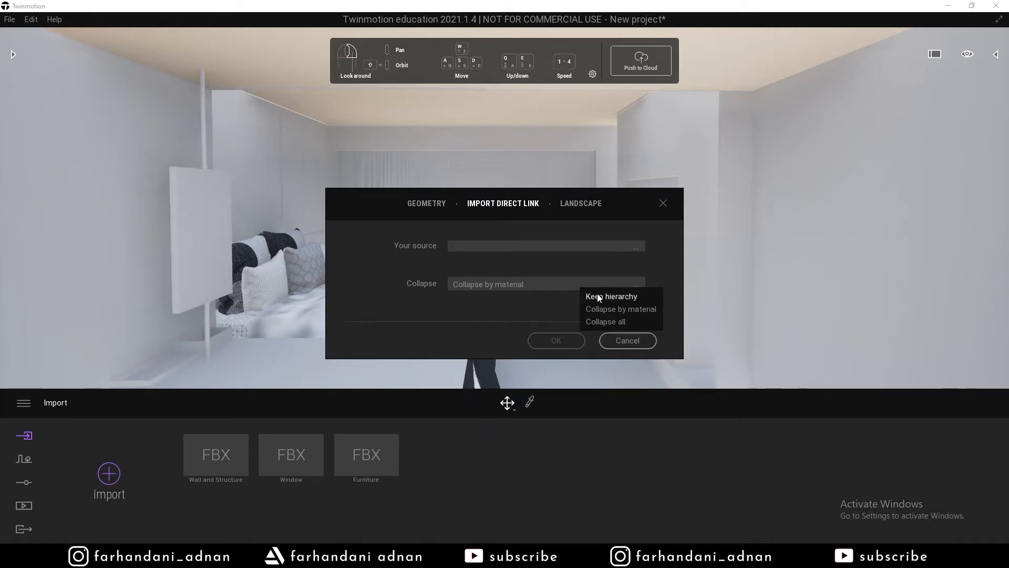
left_click(426, 204)
left_click(604, 249)
left_click(448, 155)
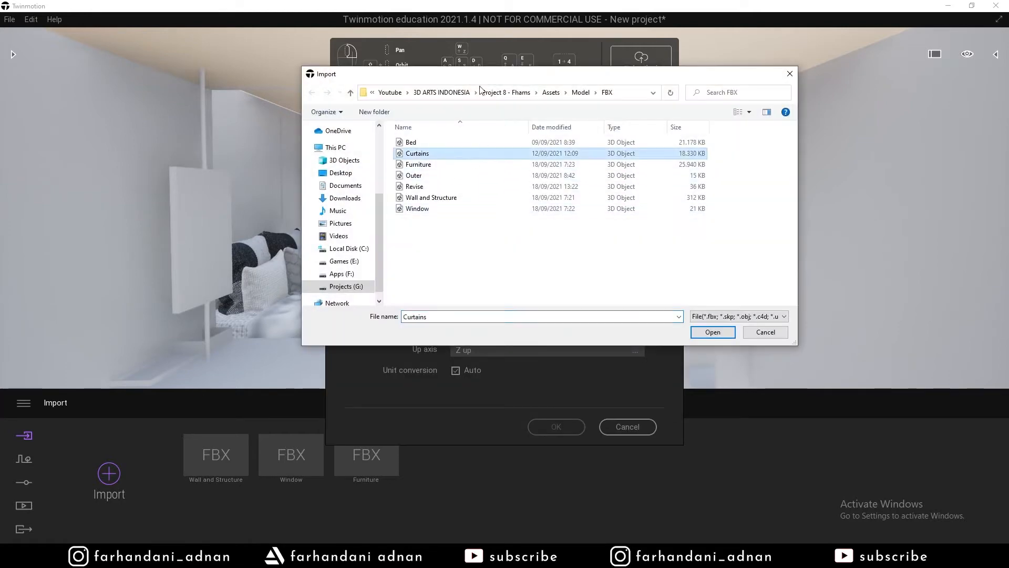
mouse_move(442, 76)
left_mouse_down()
mouse_move(612, 87)
mouse_move(455, 86)
left_mouse_up()
left_click(445, 198)
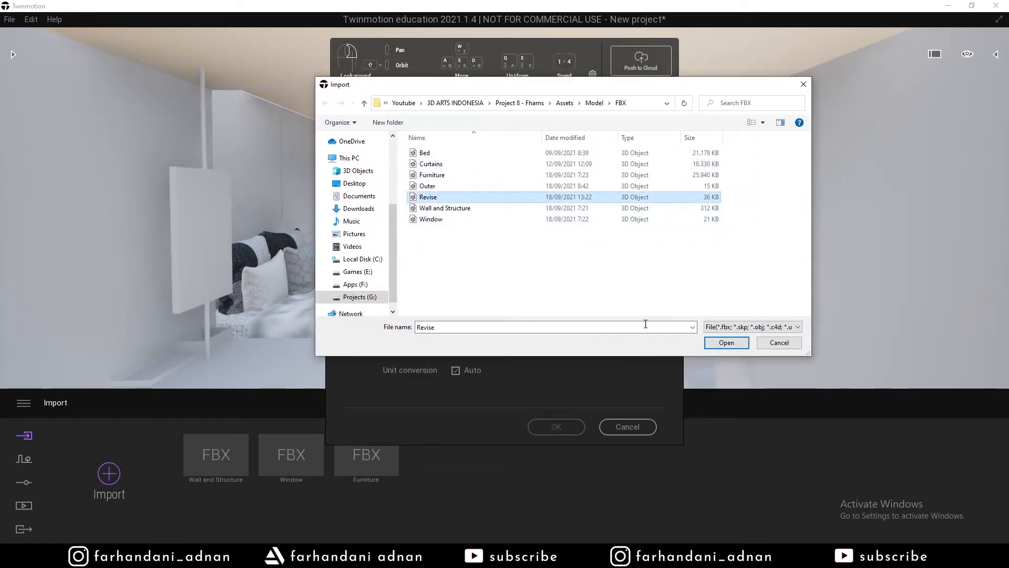
left_click(726, 342)
Import Revise.fbx, using the imported Steel material for this conflict only (Apply to all unchecked).
left_click(503, 204)
left_click(426, 204)
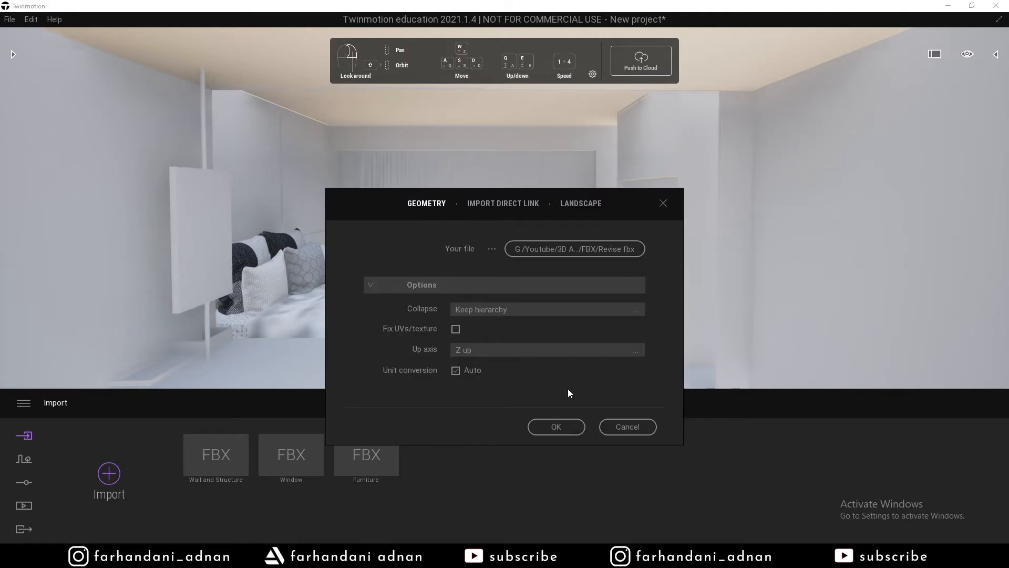
left_click(557, 426)
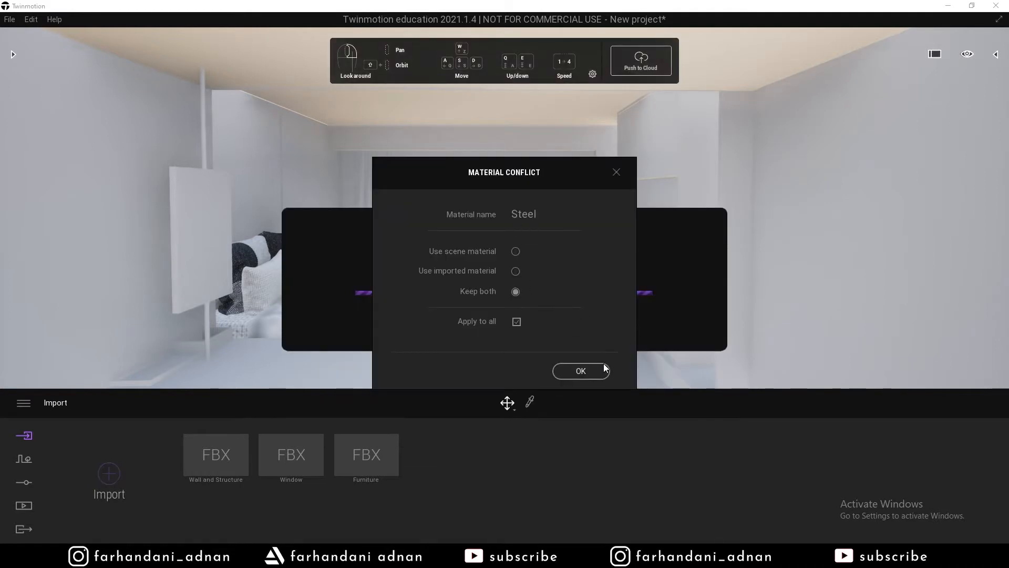
left_click(516, 271)
left_click(516, 322)
left_click(581, 371)
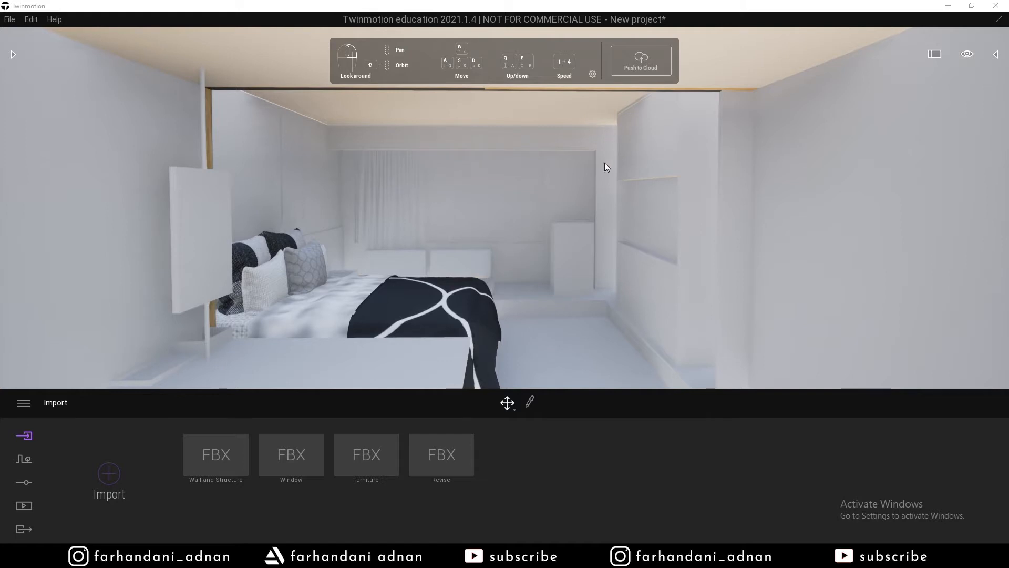
Inspect the furnished room by selecting the bed and its grey, white, back and black-and-white pillows.
right_click_drag(561, 160, 537, 172)
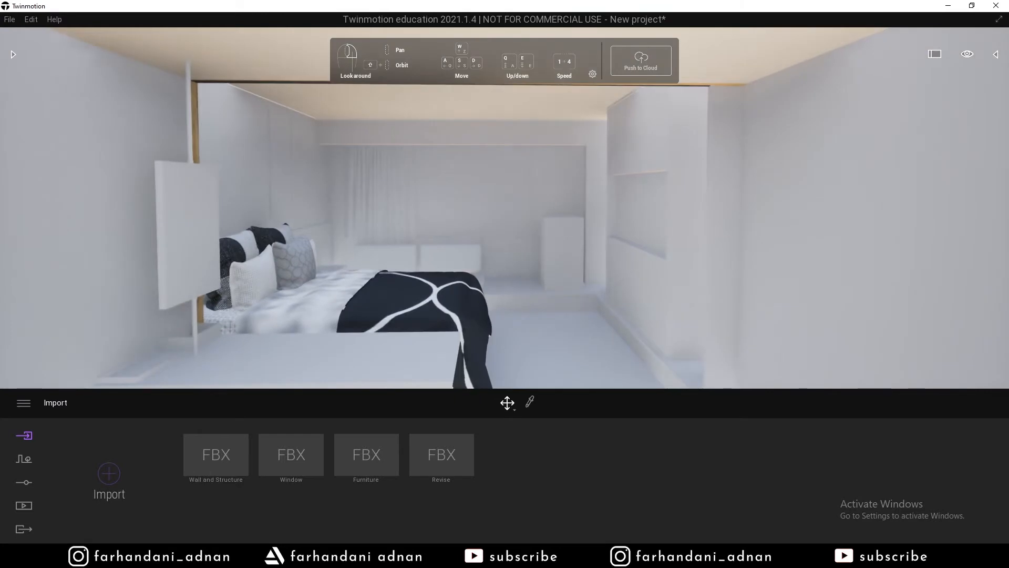
mouse_move(429, 235)
right_mouse_down()
mouse_move(419, 240)
mouse_move(430, 241)
right_mouse_up()
left_click(362, 292)
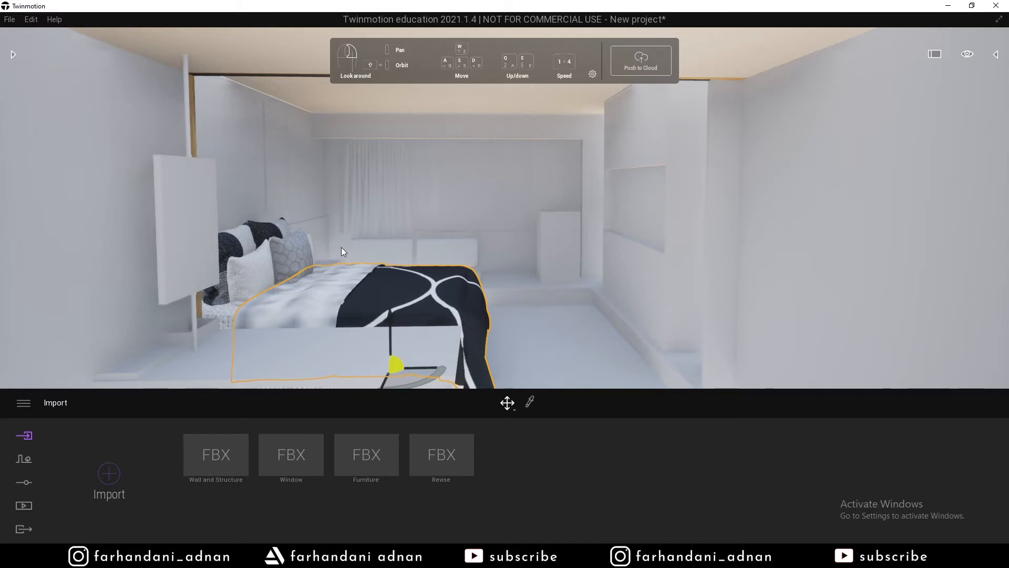
left_click(278, 245)
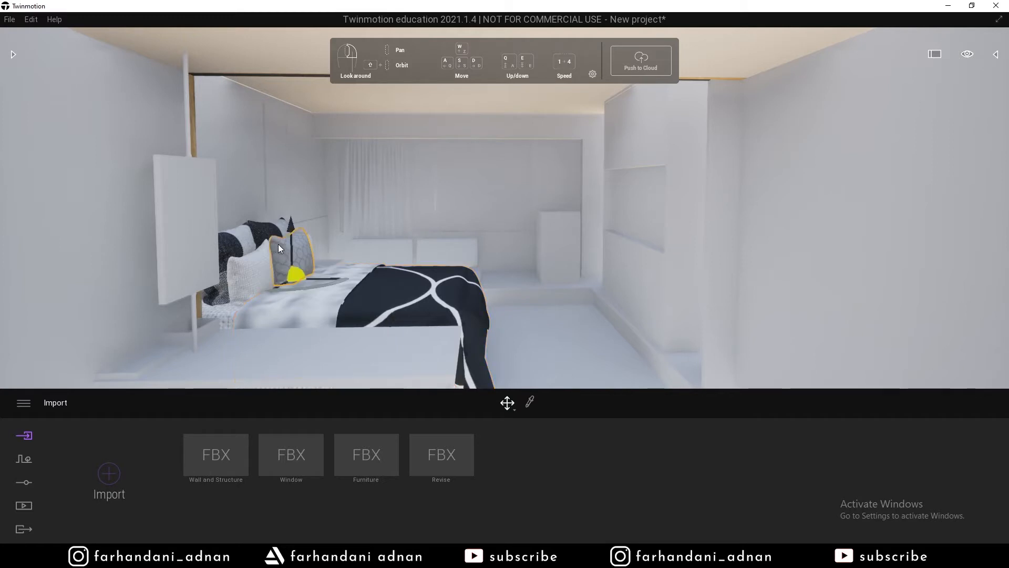
left_click(254, 269)
left_click(388, 281)
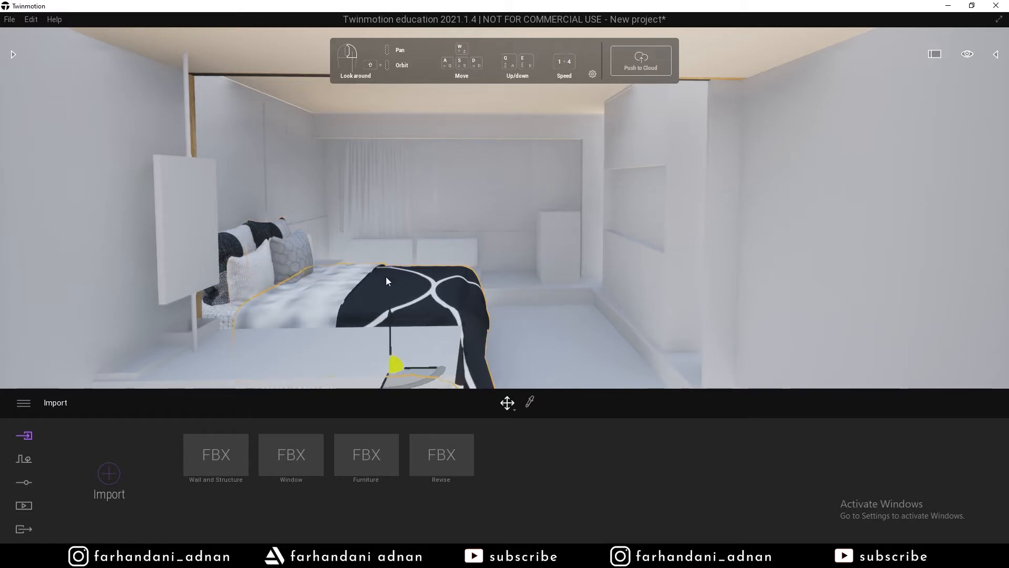
left_click(267, 265)
left_click(293, 259)
left_click(267, 229)
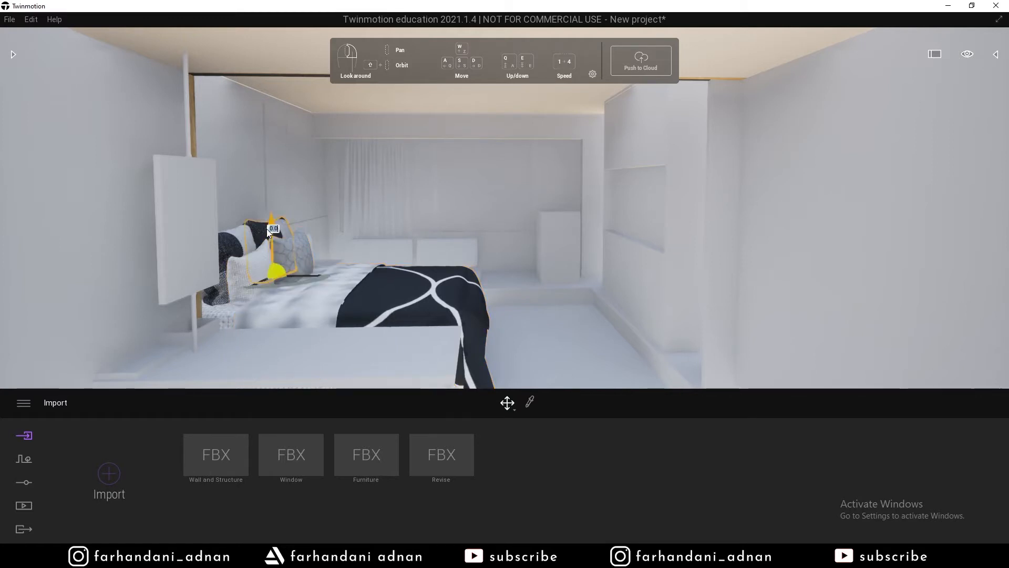
left_click(239, 247)
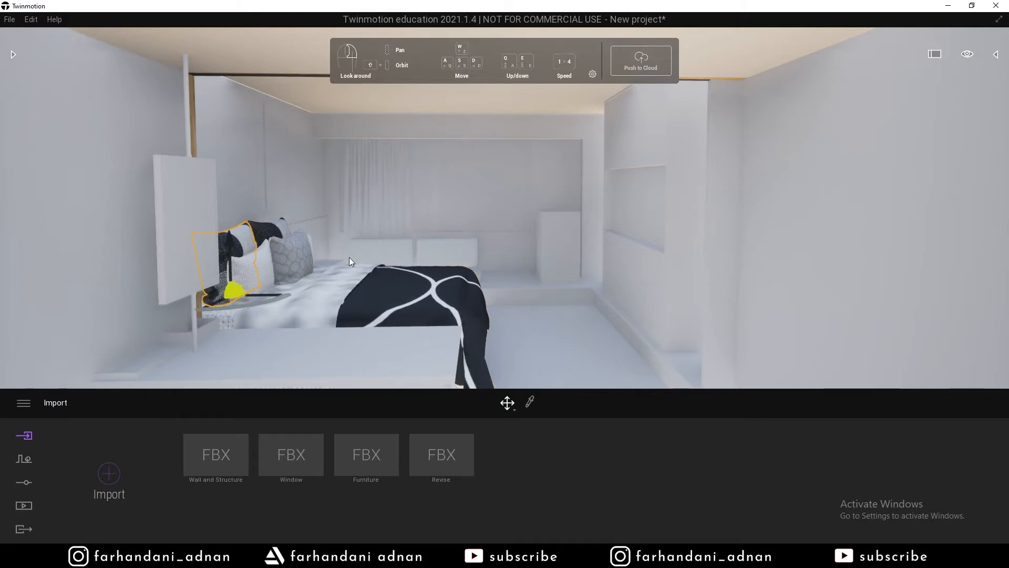
left_click(352, 273)
left_click(258, 263)
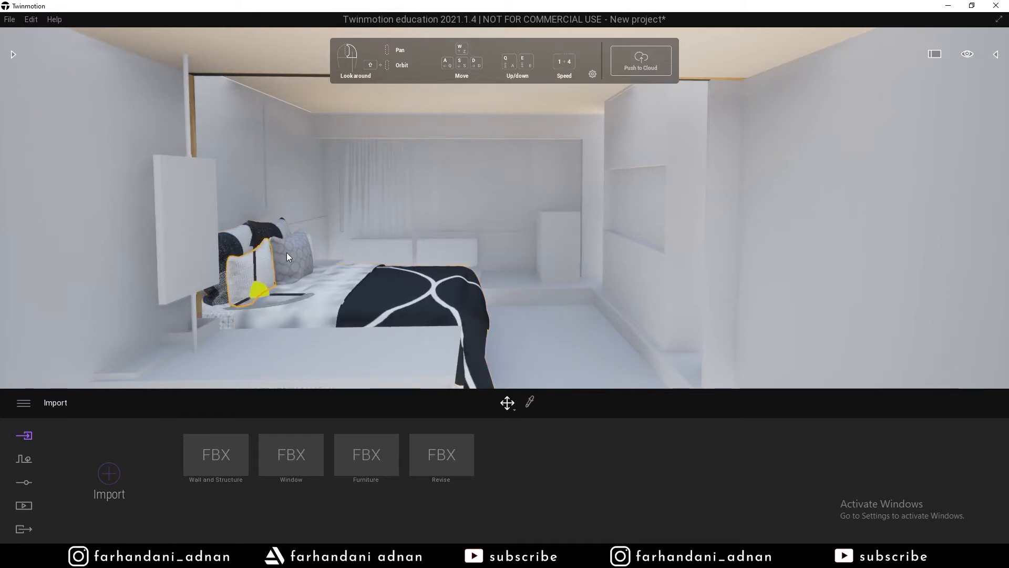
left_click(286, 253)
left_click(269, 233)
left_click(245, 253)
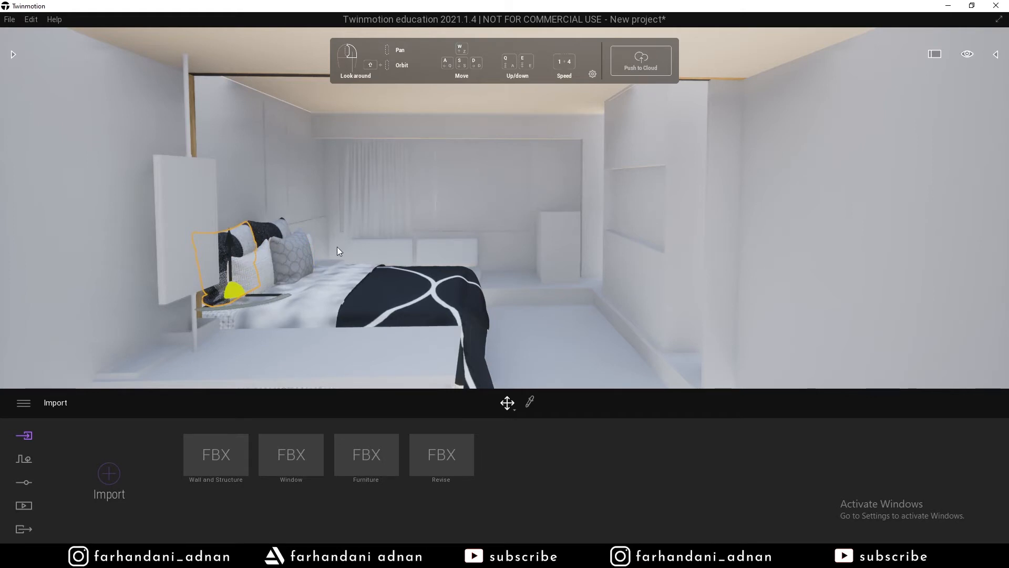
left_click(448, 287)
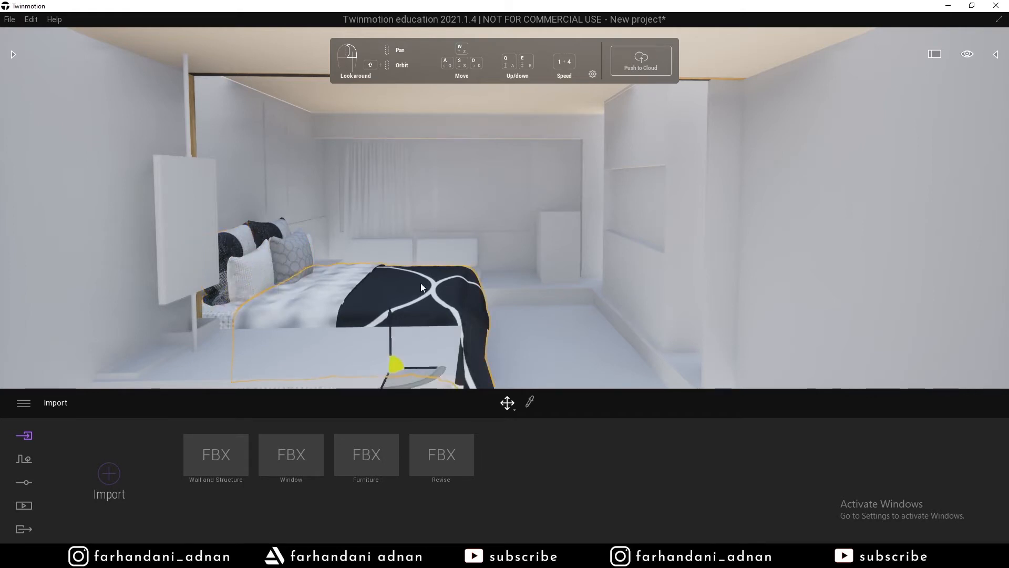
left_click(268, 270)
left_click(274, 226)
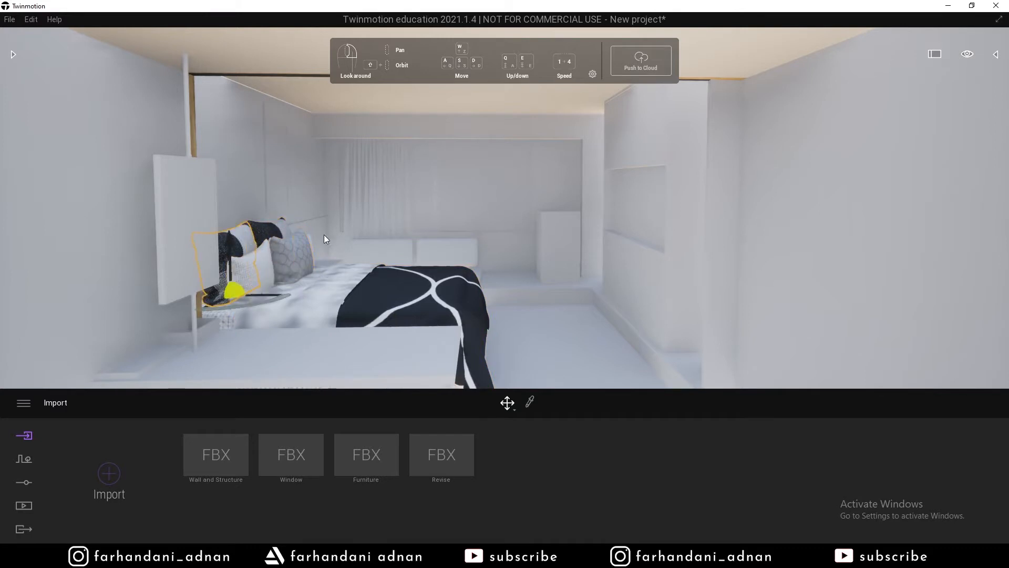
Select the far-wall curtain panel, then deselect it and fly back and up to frame the window wall.
left_click(492, 200)
key("w")
right_click_drag(562, 246, 557, 244)
key("s")
key("w")
key("s")
key("w")
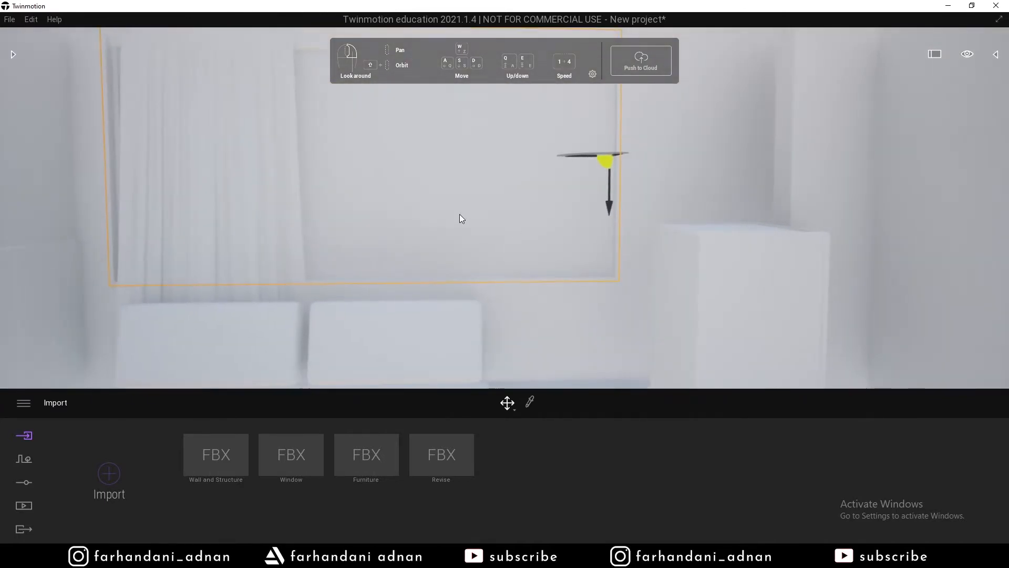
key("s")
key("q")
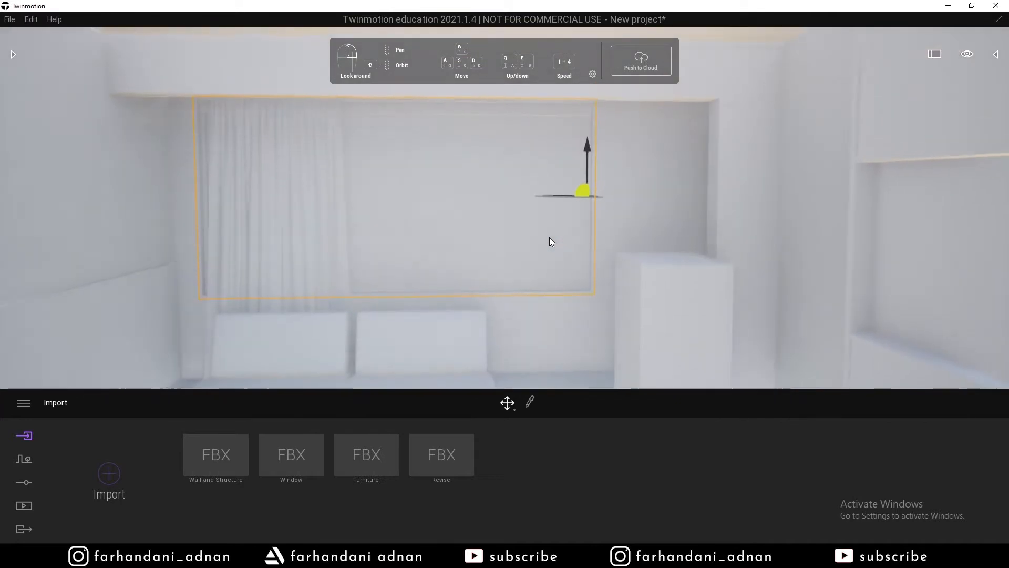
key("s")
key("w")
key("Escape")
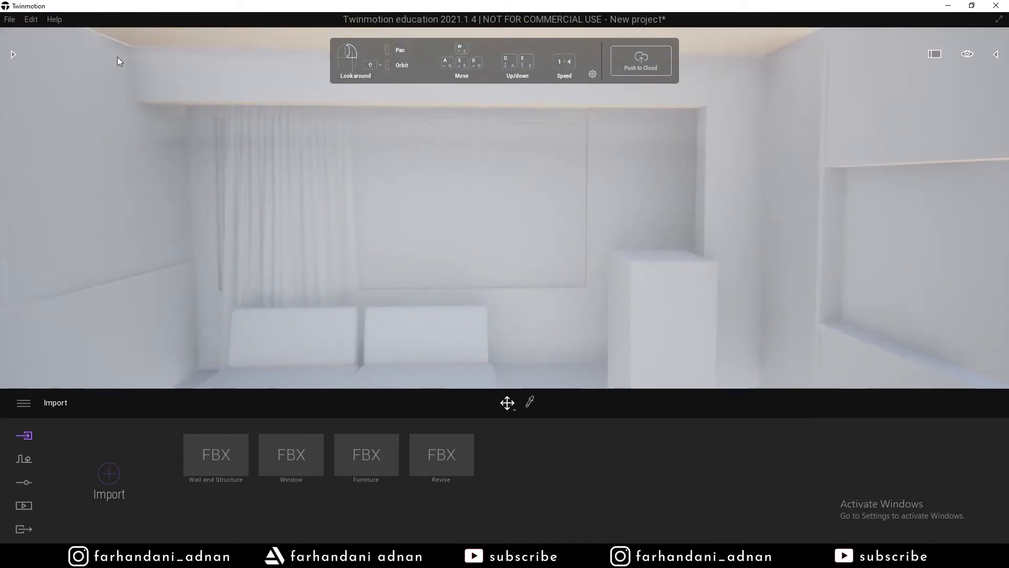
Open the Library's Materials and show the Glass category with Clear glass, Mirror and Frosted glass.
left_click(15, 55)
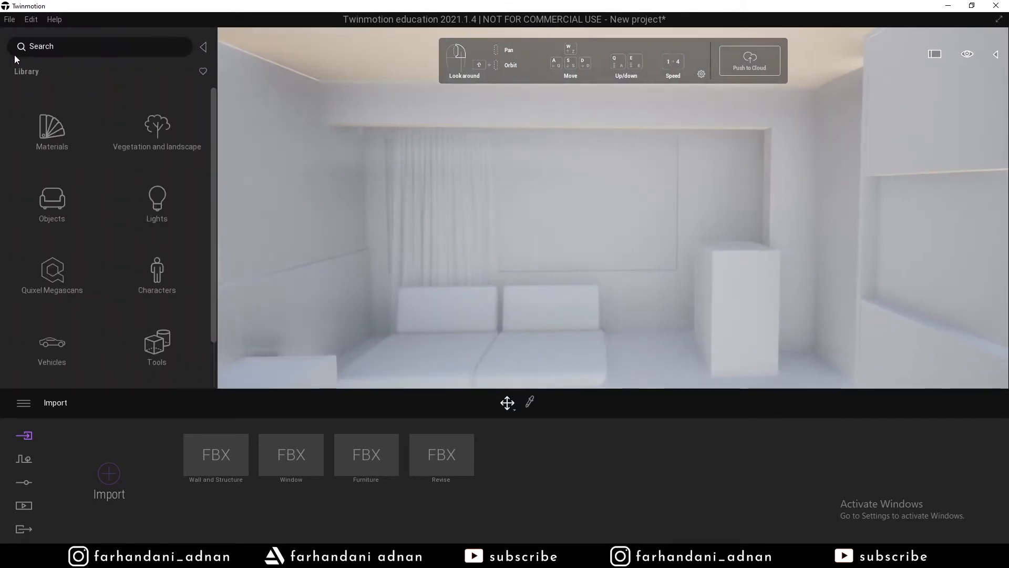
scroll(74, 132, "down", 1)
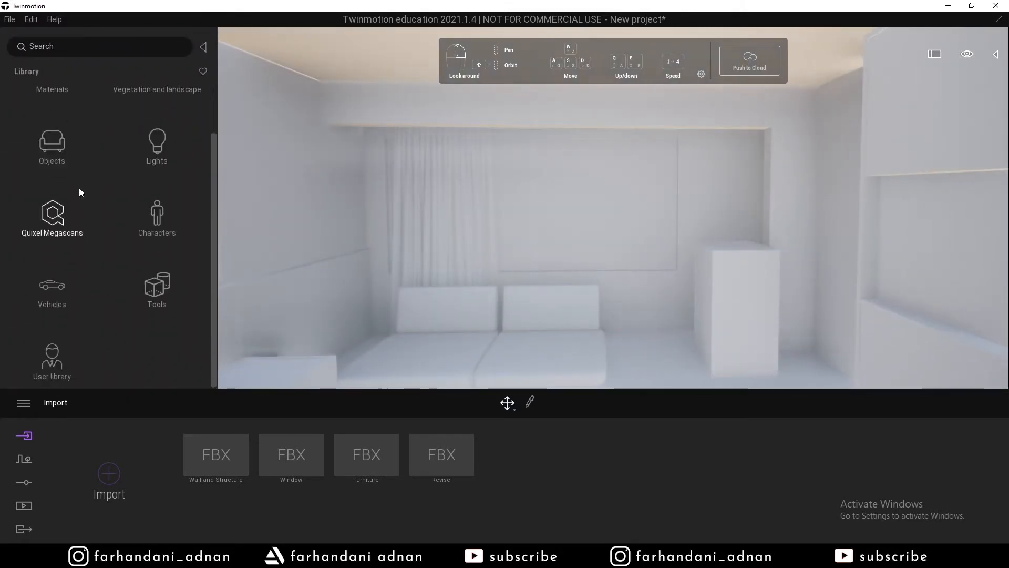
scroll(81, 202, "up", 1)
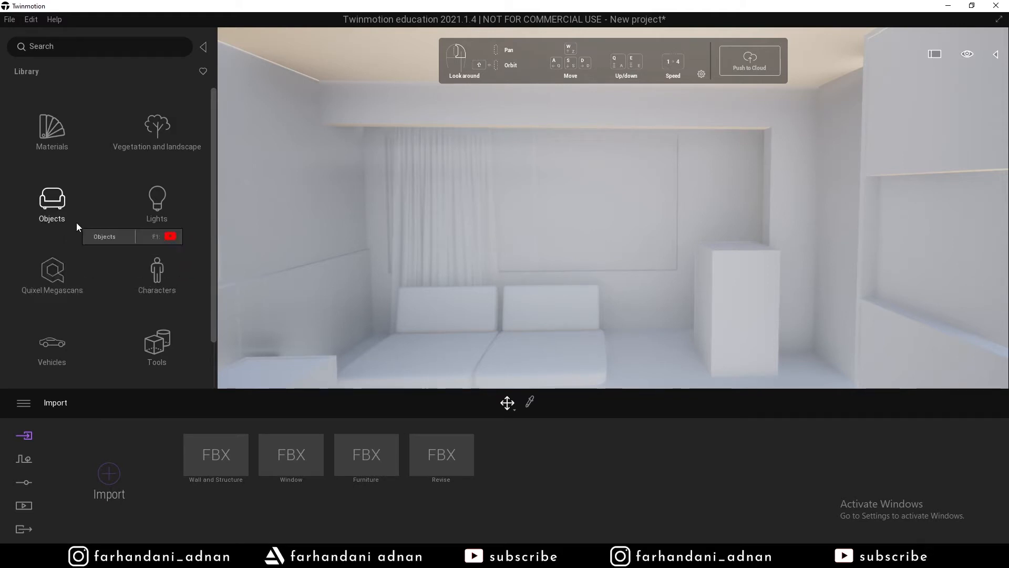
left_click(57, 135)
left_click(62, 134)
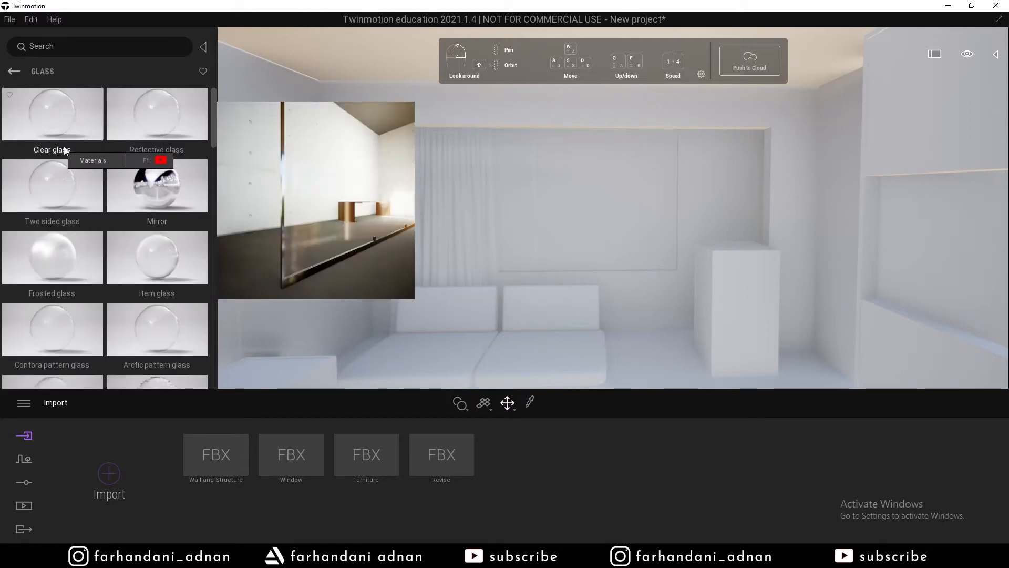
Apply Clear glass to the window pane and fly around to view the skyline through it.
left_click_drag(58, 119, 579, 198)
key("s")
right_click_drag(673, 271, 689, 270)
key("w")
key("w")
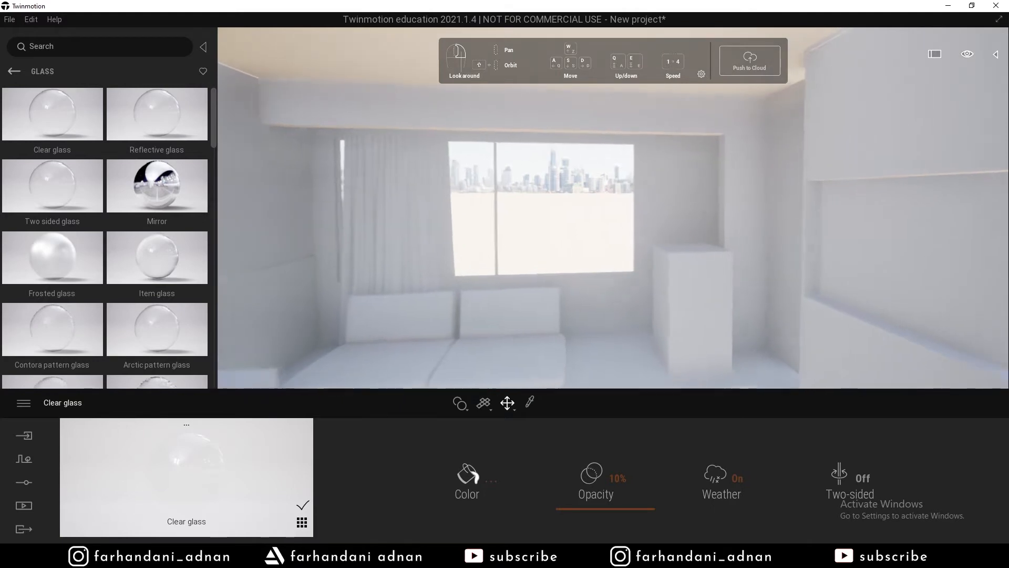
key("a")
key("s")
key("d")
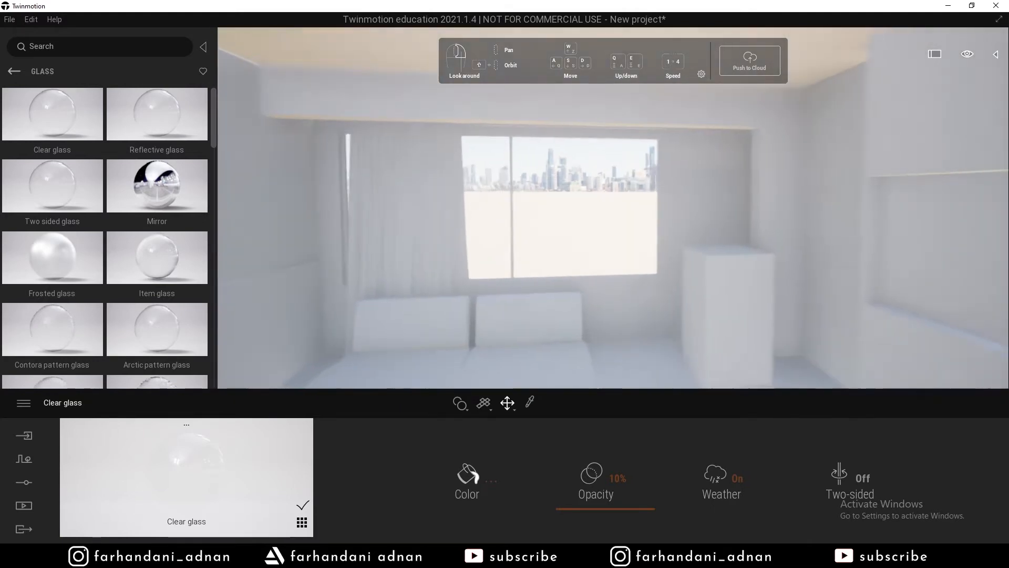
key("d")
key("s")
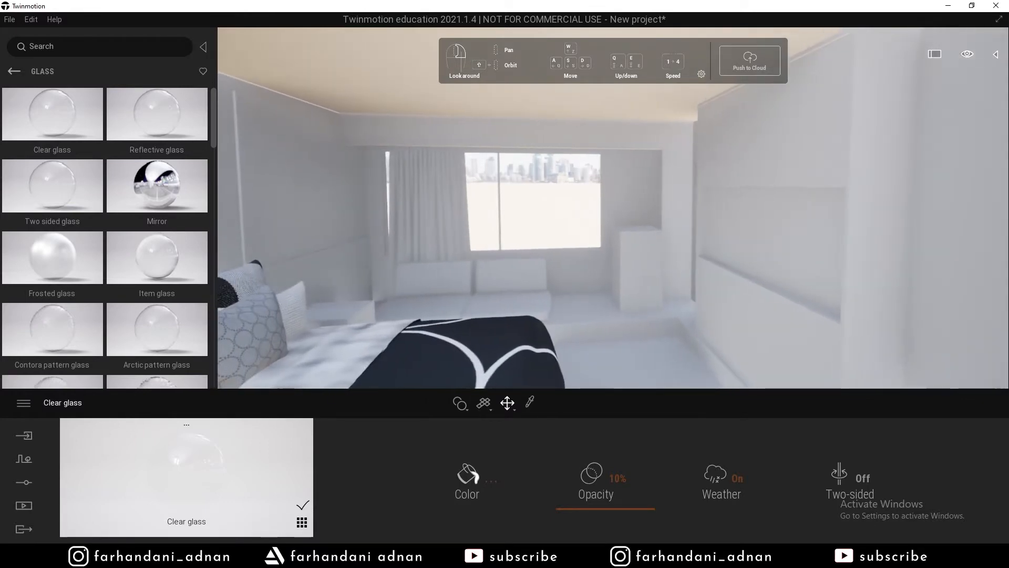
key("s")
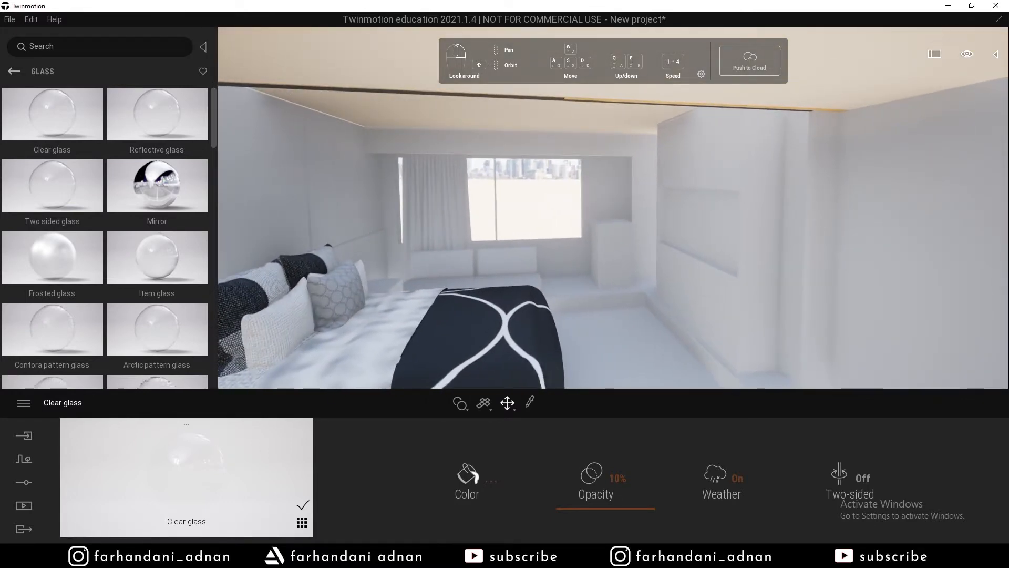
Fly above the roof to view the brick ground and filter the Materials library to Water.
key("a")
key("q")
key("e")
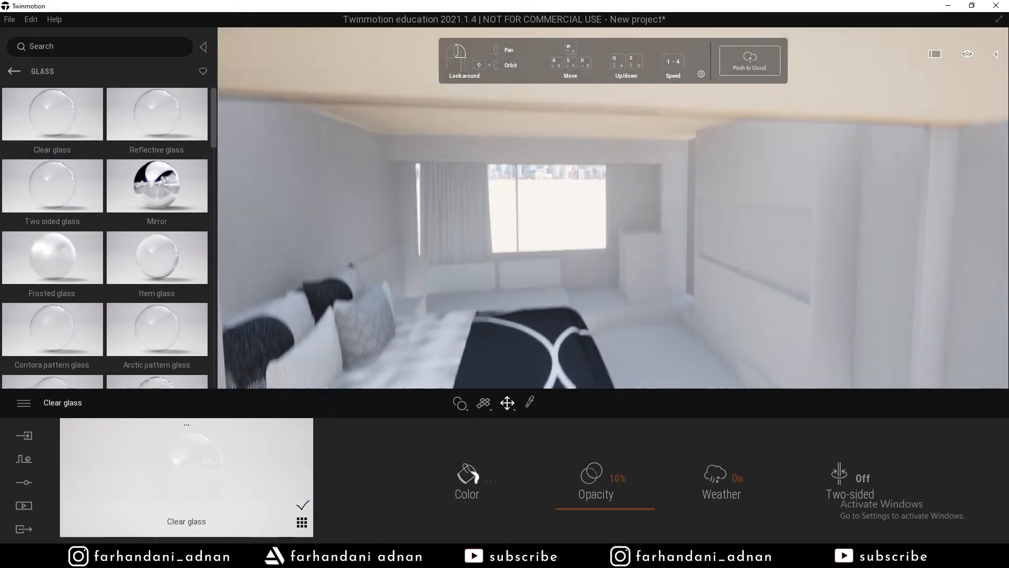
key("e")
key("a")
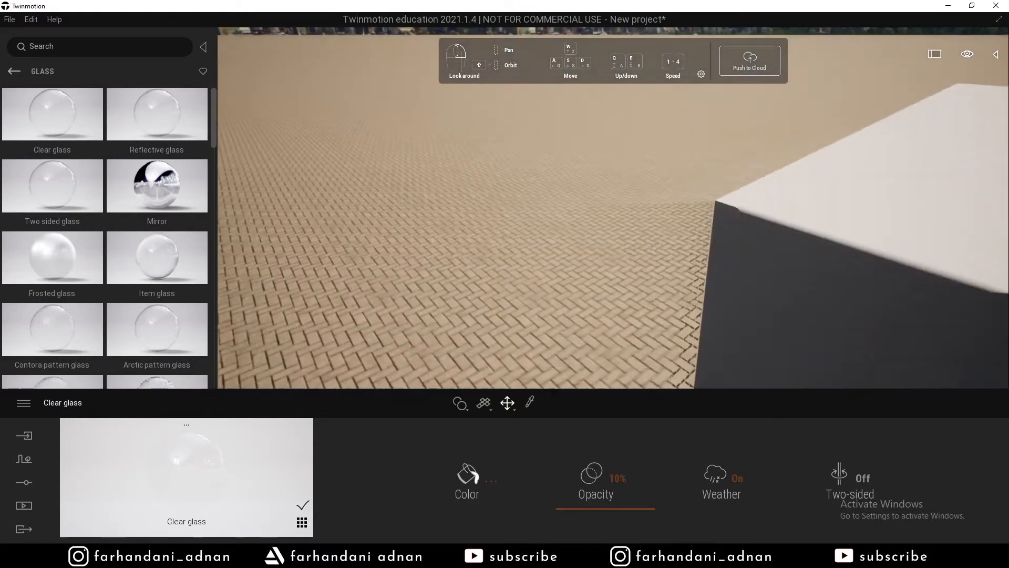
key("a")
right_click_drag(622, 257, 612, 218)
left_click(14, 71)
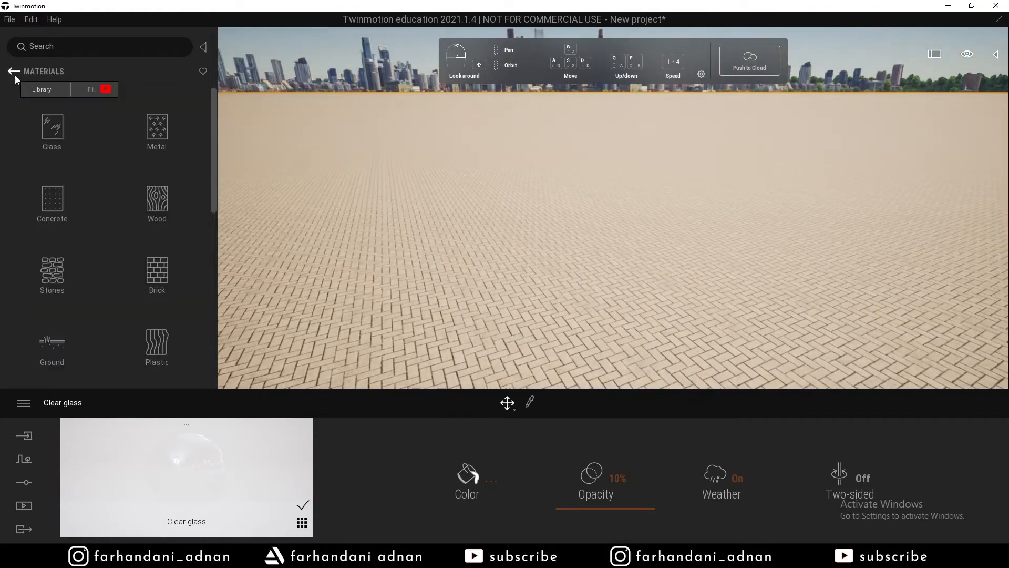
scroll(158, 184, "down", 5)
scroll(159, 218, "up", 5)
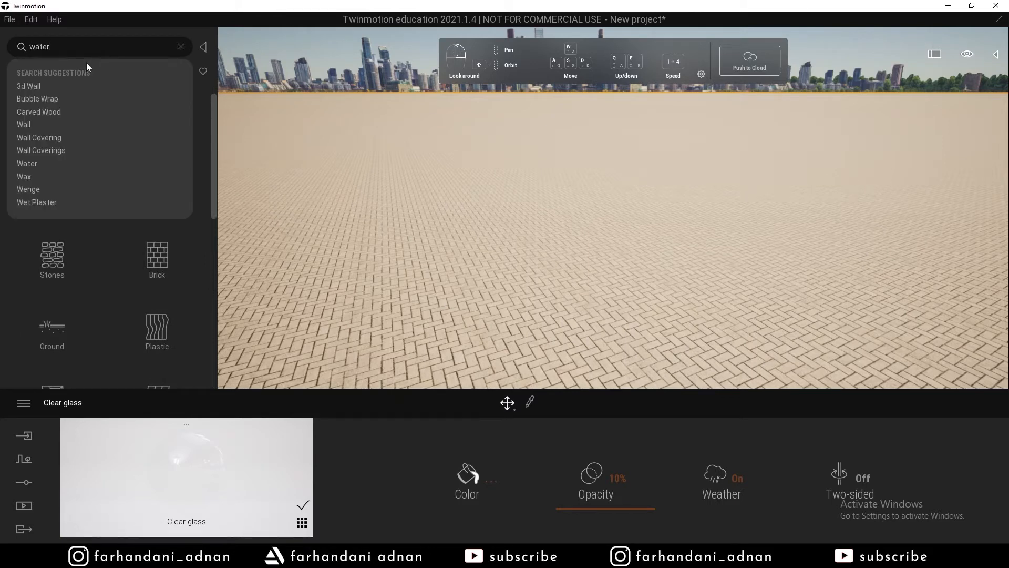
left_click(46, 81)
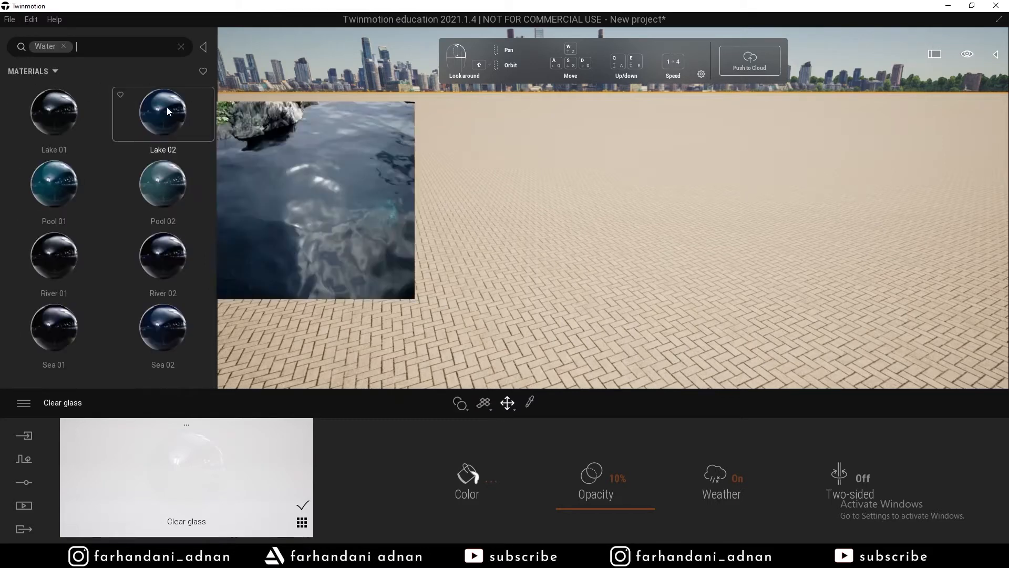
Apply Sea 02 water to the ground around the building.
mouse_move(160, 293)
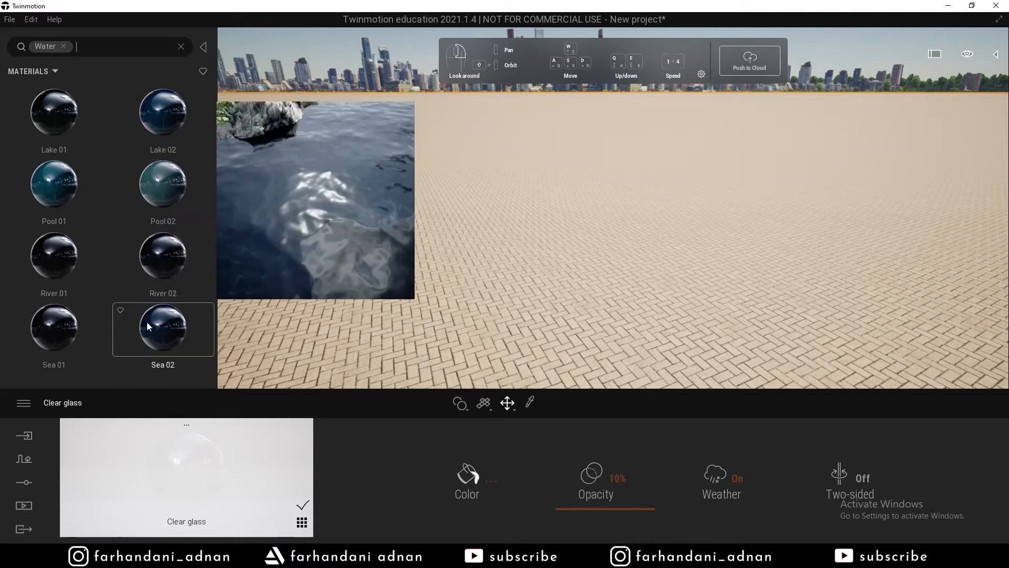
mouse_move(46, 197)
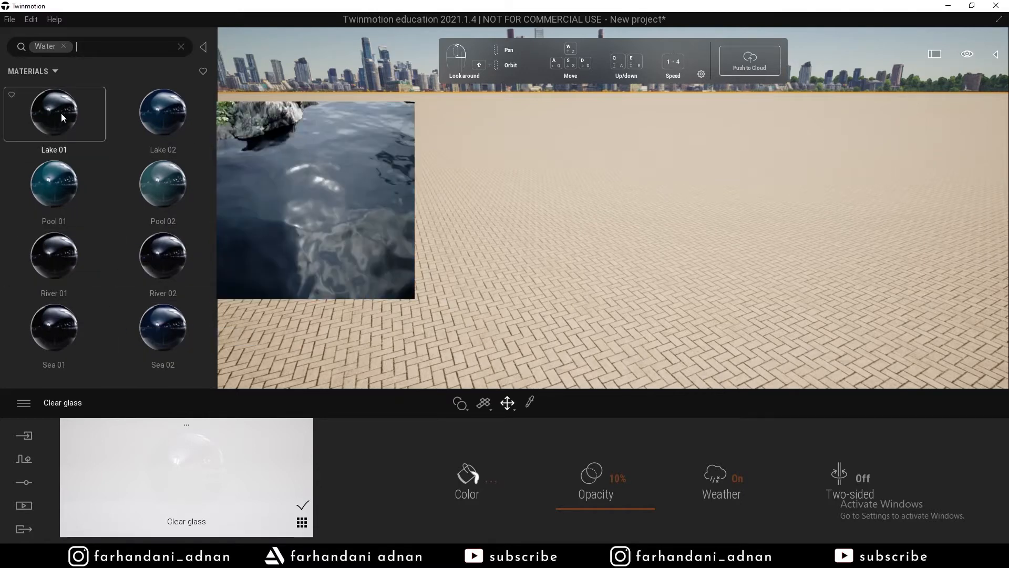
mouse_move(157, 323)
left_click_drag(156, 322, 617, 262)
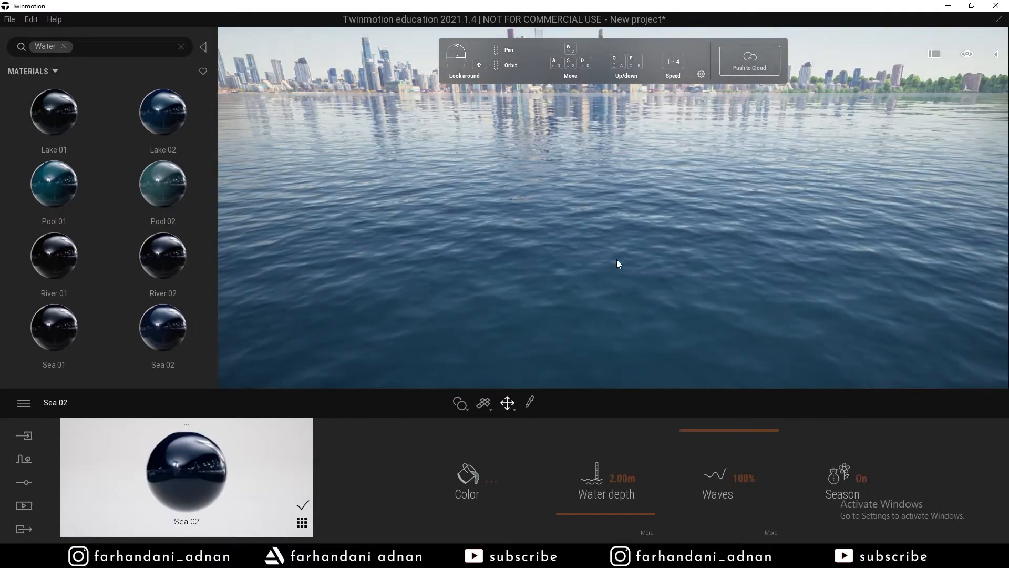
Look across the new sea surface, then fly back over the roof and down into the bedroom.
right_click_drag(617, 262, 869, 210)
key("s")
key("w")
key("s")
key("q")
key("e")
key("s")
Frame the sea through the window from beside the desk, then clear the Water search filter.
key("s")
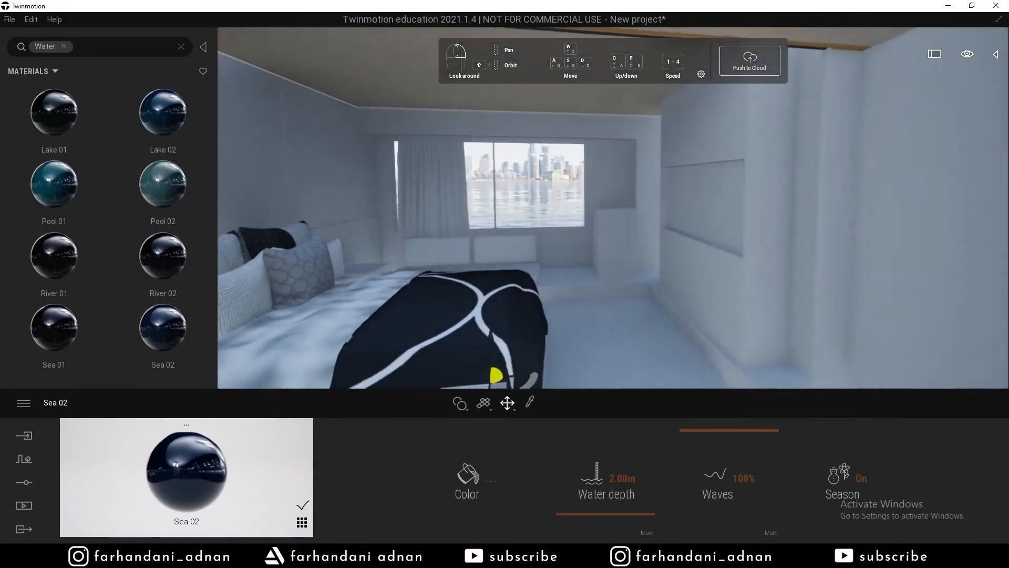
key("q")
key("s")
key("d")
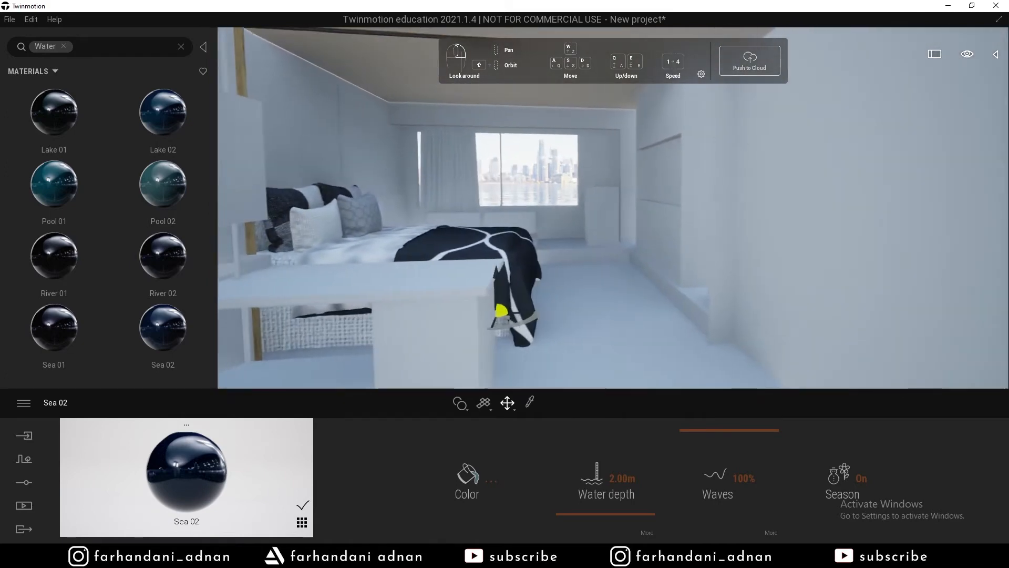
key("s")
key("e")
key("q")
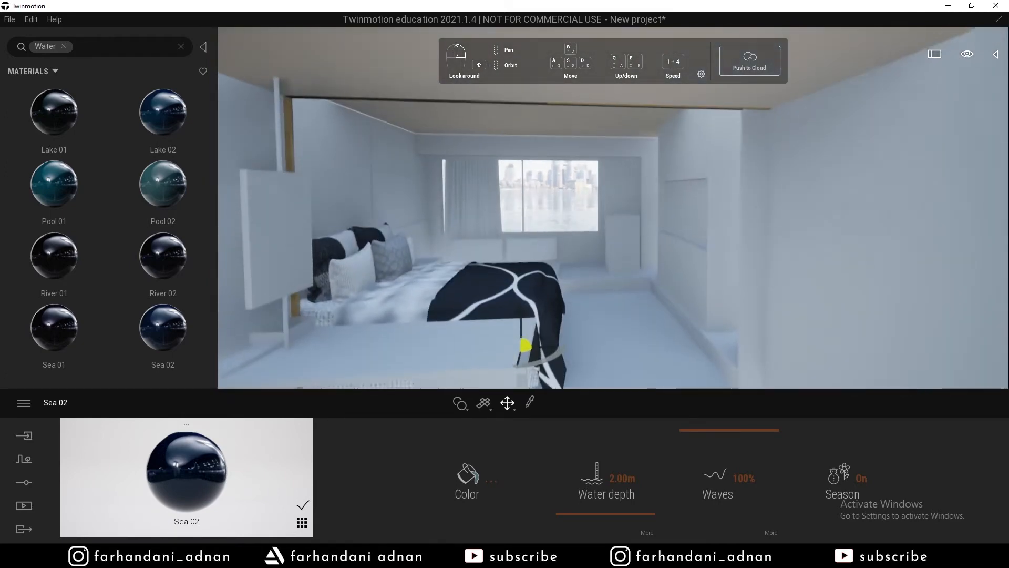
key("w")
key("q")
key("s")
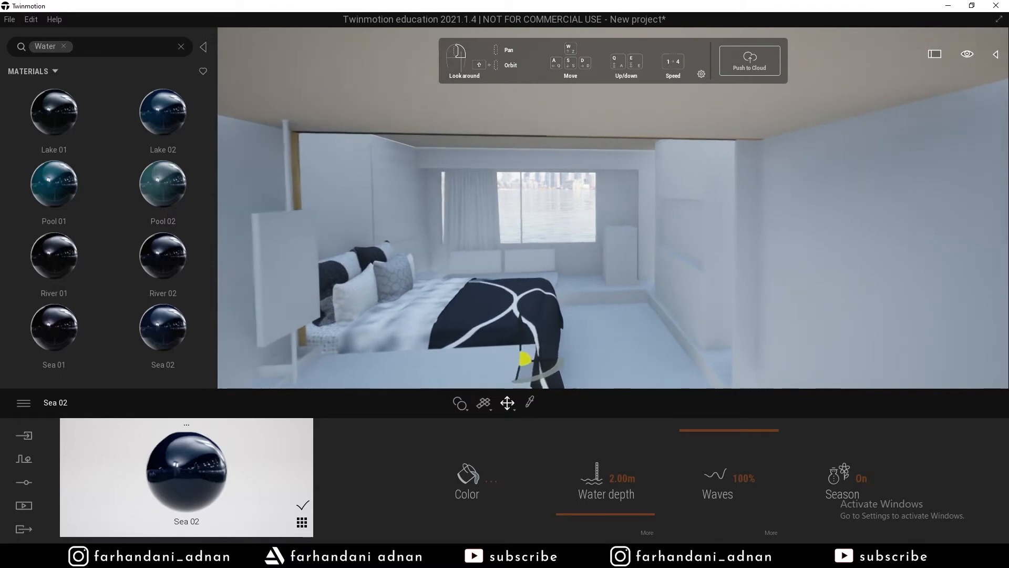
key("q")
key("e")
key("d")
right_click_drag(613, 207, 633, 188)
key("w")
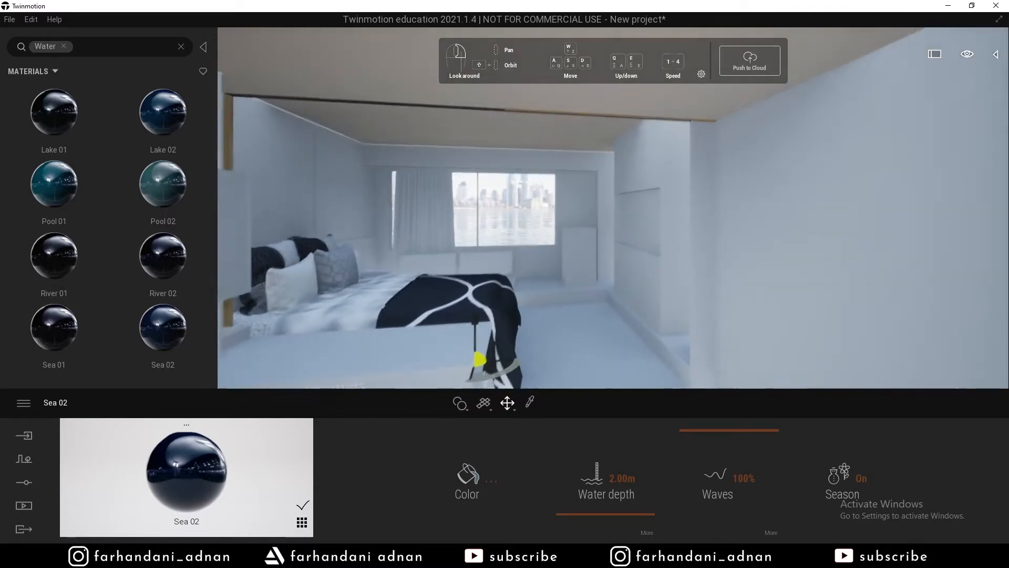
key("a")
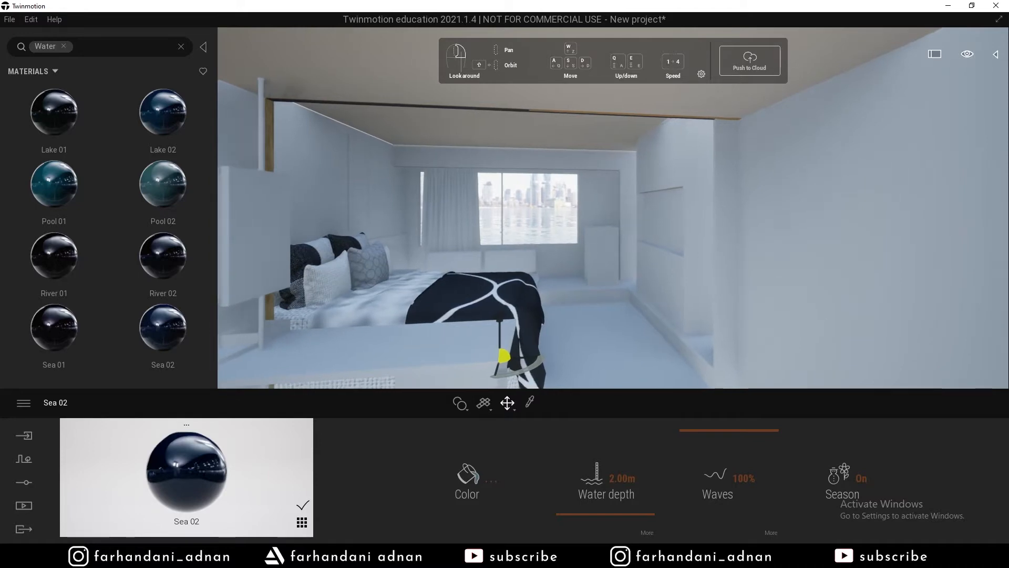
key("s")
right_click_drag(613, 207, 569, 217)
key("w")
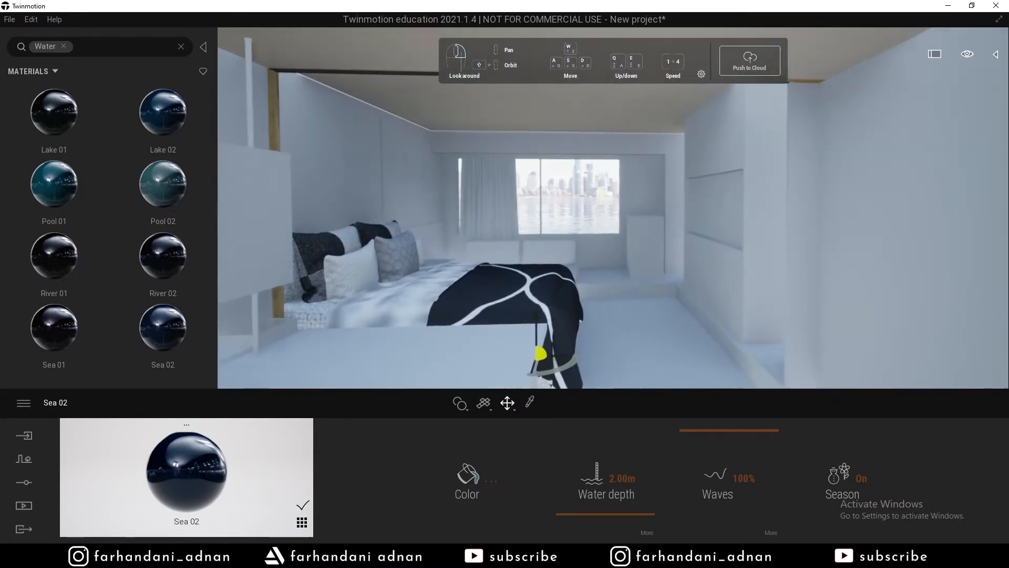
key("s")
left_click(181, 47)
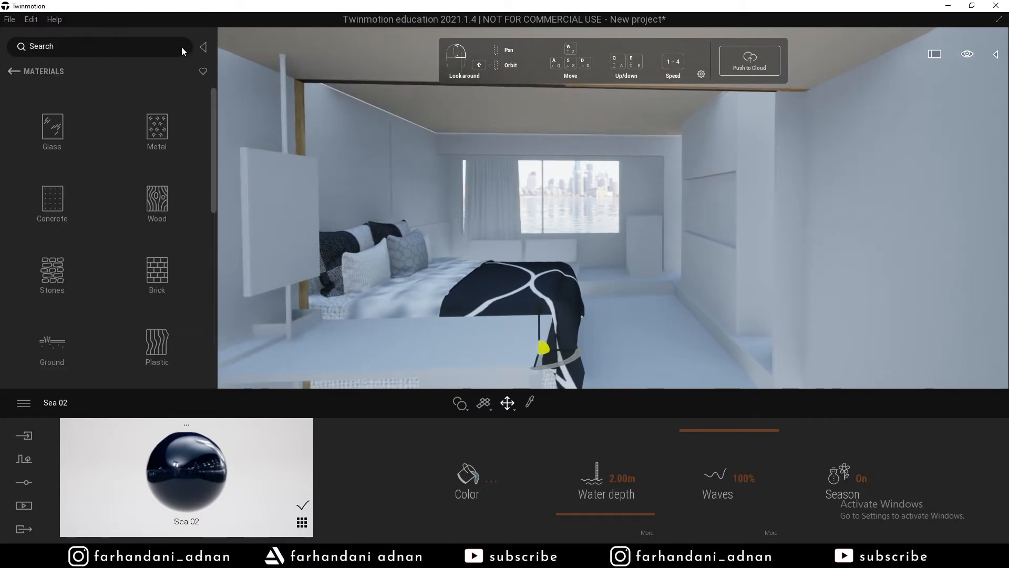
Aim the view at the bedroom floor and apply the Ash 01 B wood material to it.
right_click_drag(558, 215, 584, 247)
key("s")
key("w")
key("q")
key("e")
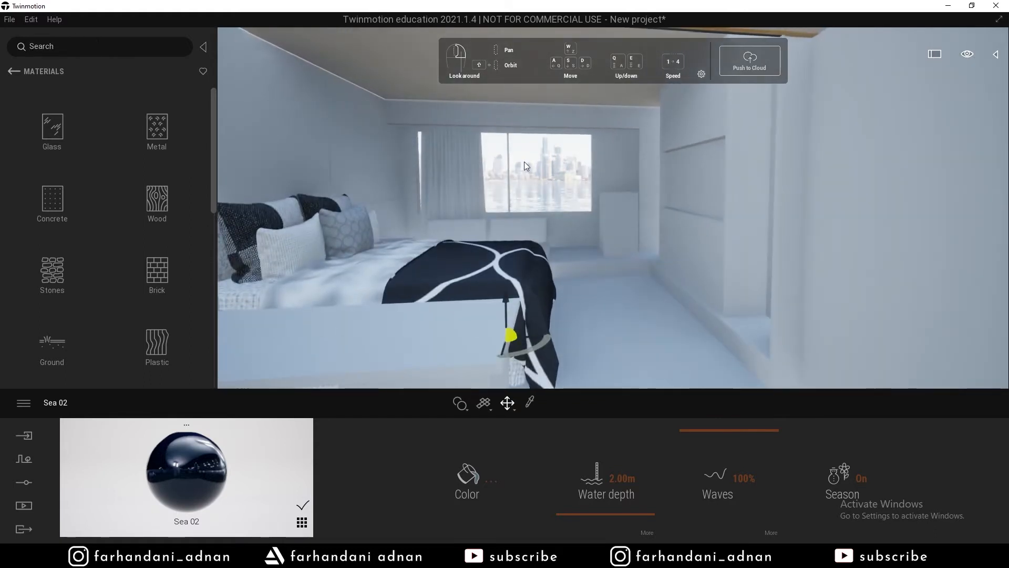
right_click_drag(526, 166, 565, 190)
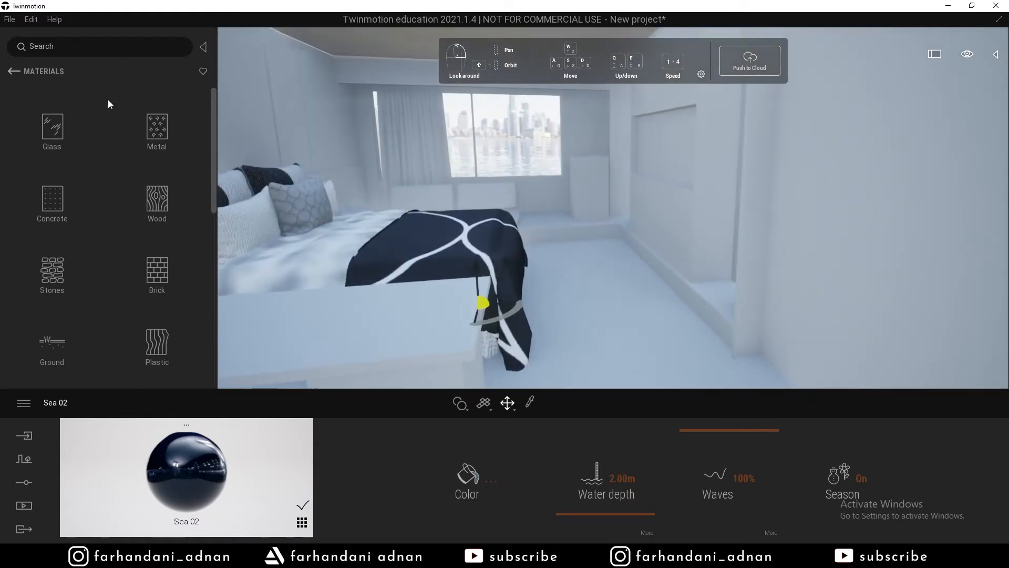
scroll(174, 149, "down", 1)
left_click(178, 153)
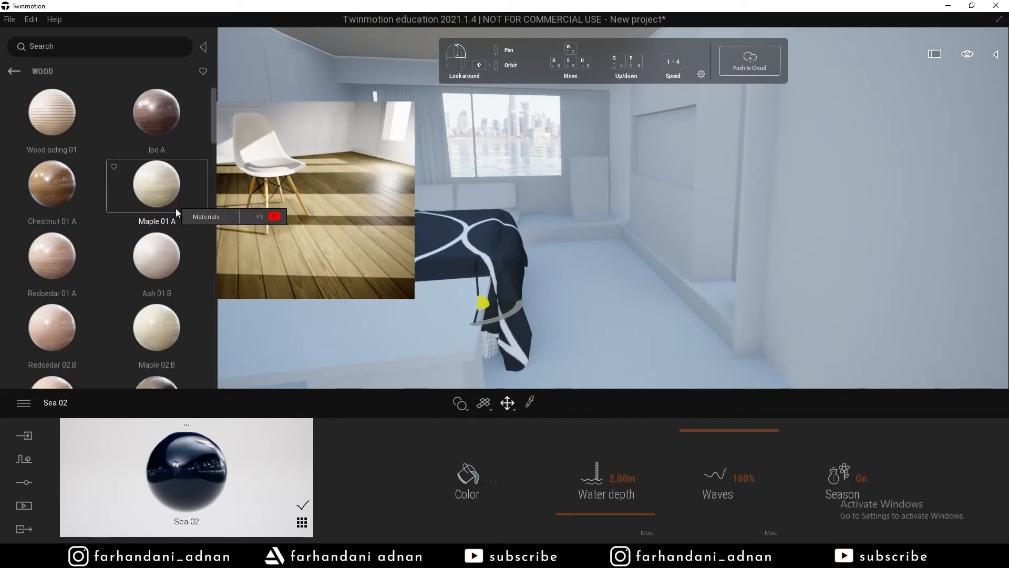
left_click_drag(166, 250, 632, 320)
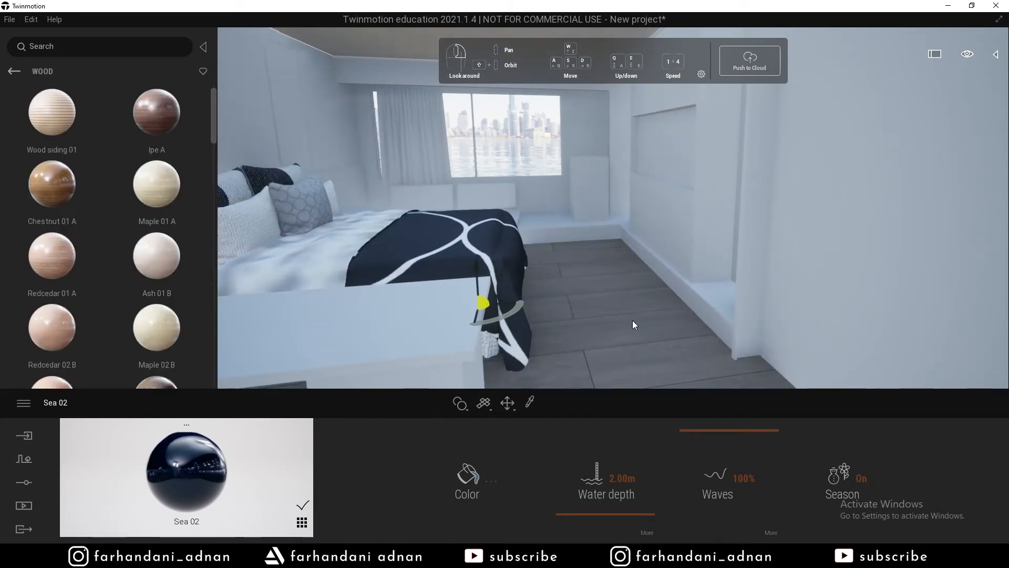
Move the camera along the desk and bed to inspect the new Ash 01 B floor.
key("s")
mouse_move(604, 326)
right_mouse_down()
mouse_move(602, 317)
mouse_move(592, 332)
mouse_move(603, 341)
mouse_move(590, 331)
mouse_move(610, 325)
mouse_move(607, 334)
right_mouse_up()
key("q")
key("a")
key("d")
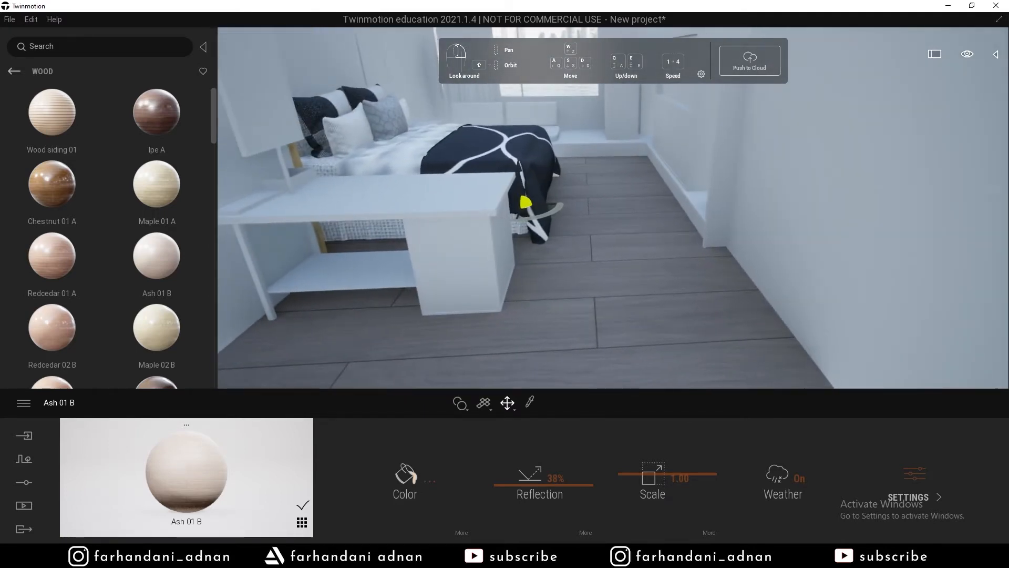
key("w")
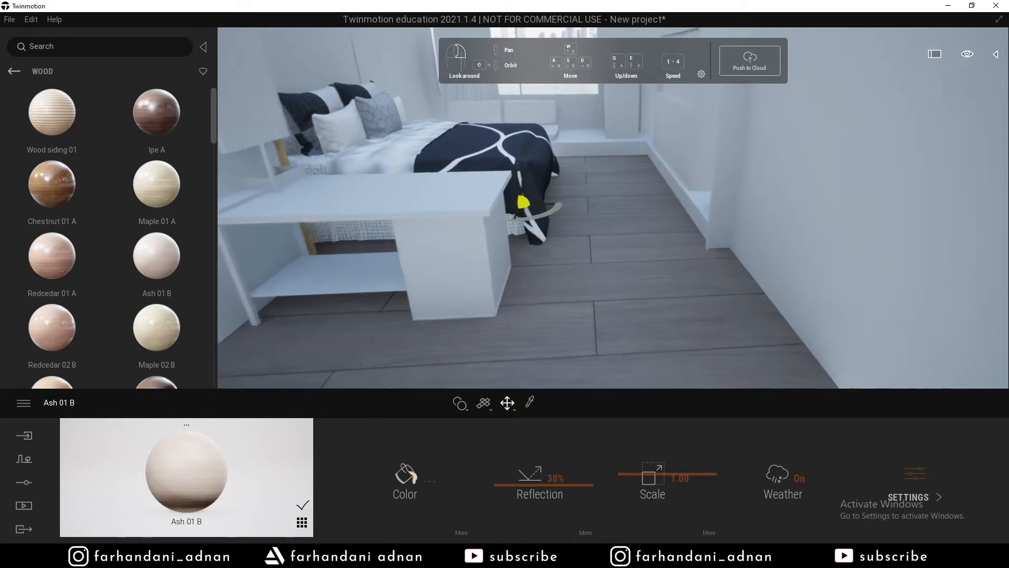
key("s")
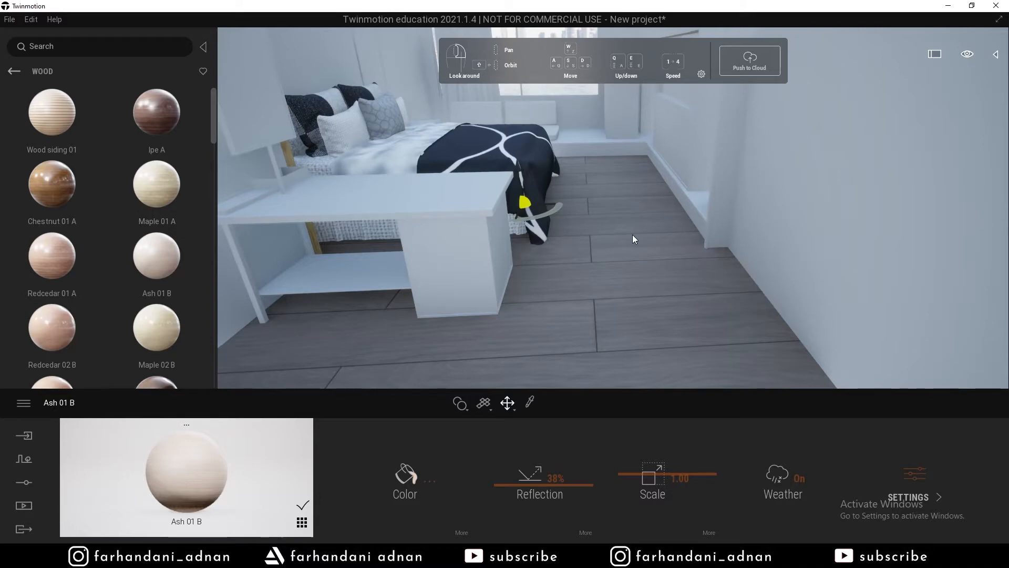
mouse_move(551, 265)
right_mouse_down()
mouse_move(605, 264)
mouse_move(555, 265)
mouse_move(614, 278)
mouse_move(552, 270)
right_mouse_up()
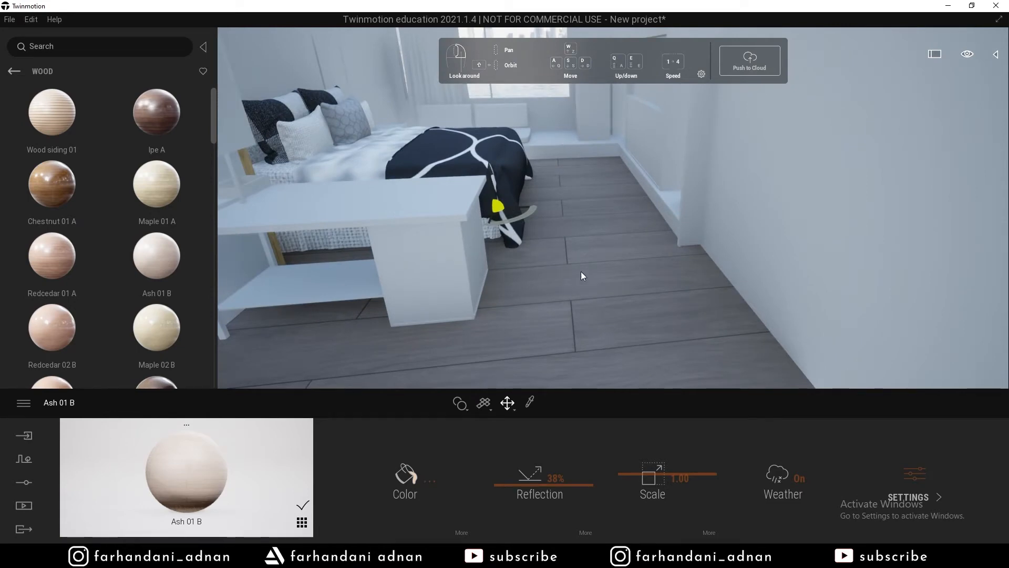
Set the Ash 01 B floor texture to scale 0.39 and rotation 90°, then review the planks.
right_click_drag(549, 253, 537, 331)
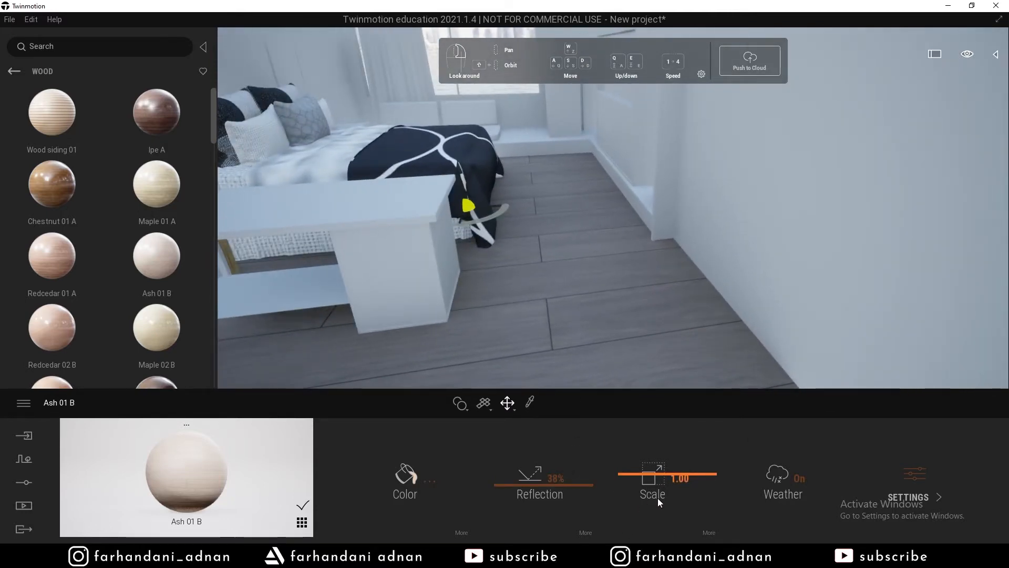
left_click_drag(647, 474, 640, 503)
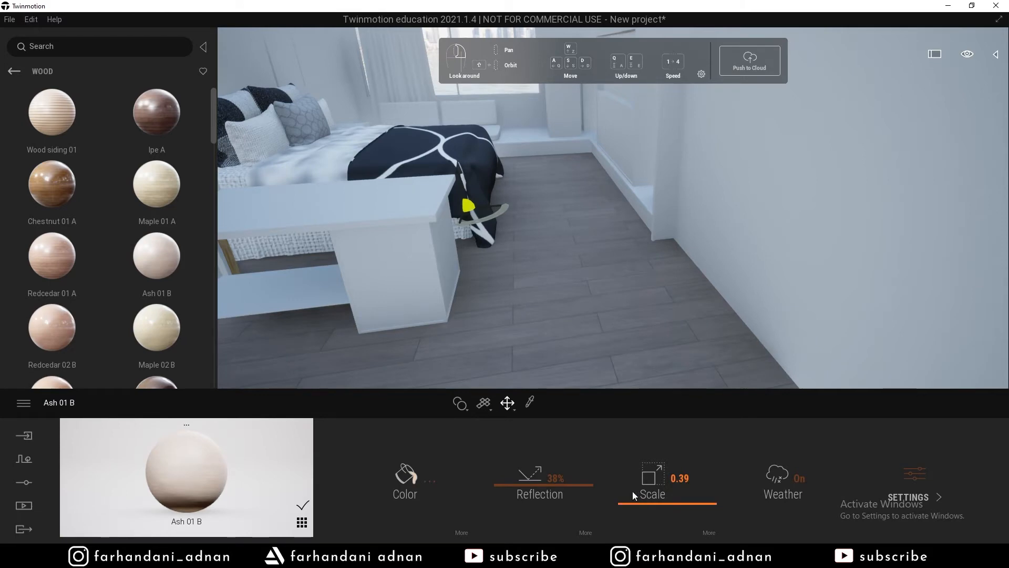
left_click(706, 531)
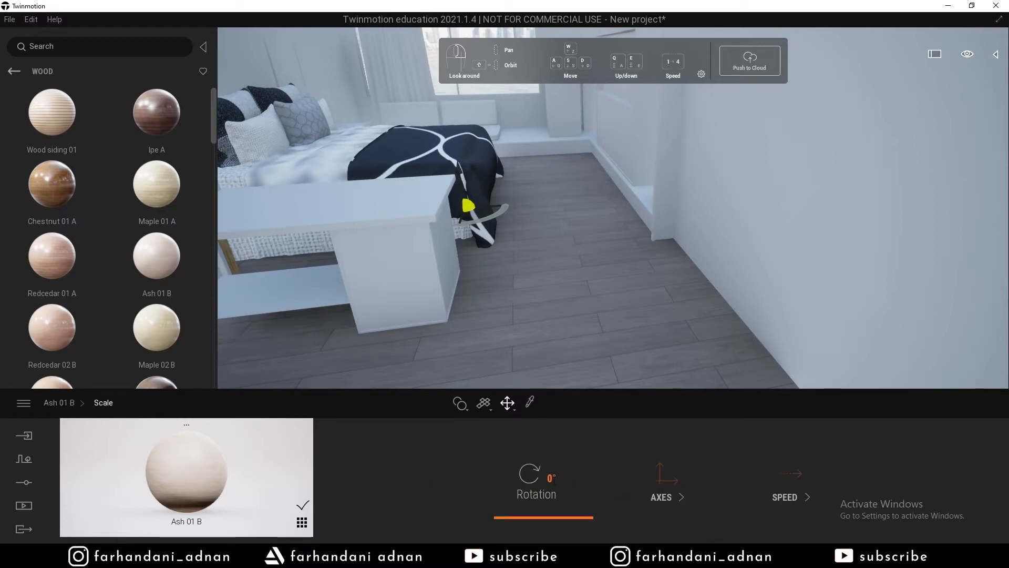
type("90")
right_click_drag(605, 337, 461, 267)
key("s")
key("a")
key("w")
key("s")
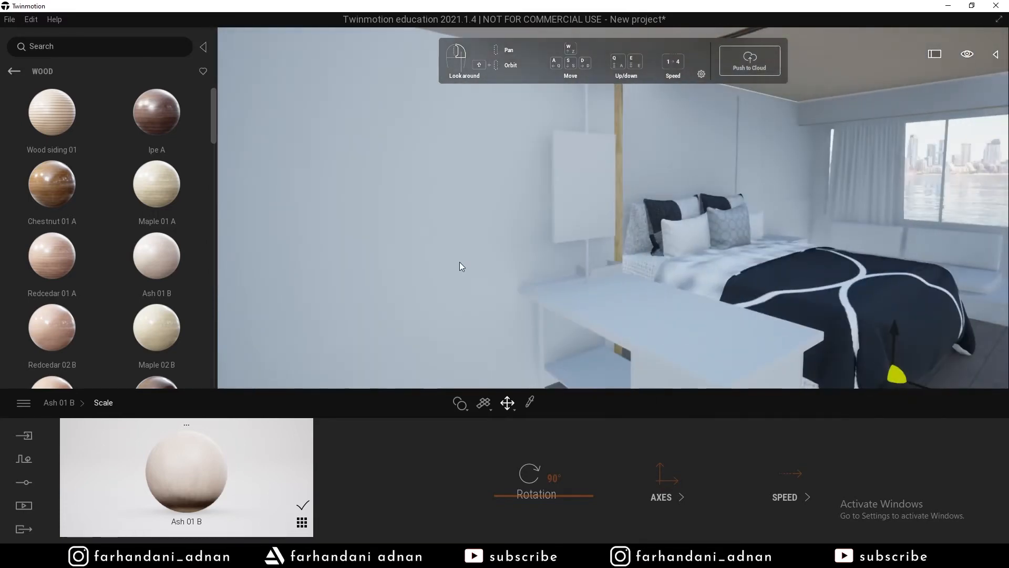
Open the Brick category and scroll through Rough brick, Round brick, Slate brick and the block materials.
left_click(13, 71)
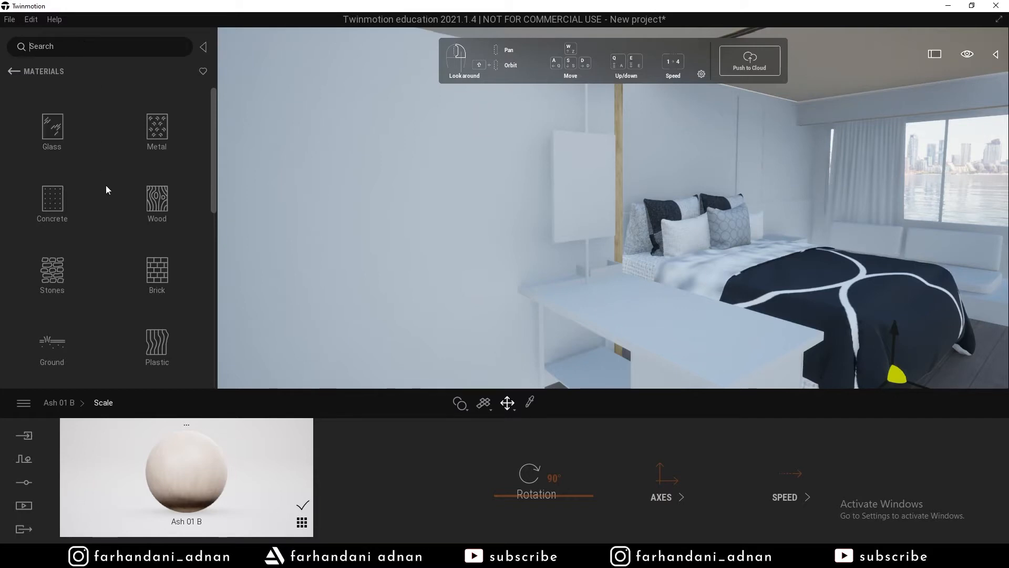
left_click(161, 273)
scroll(164, 211, "down", 2)
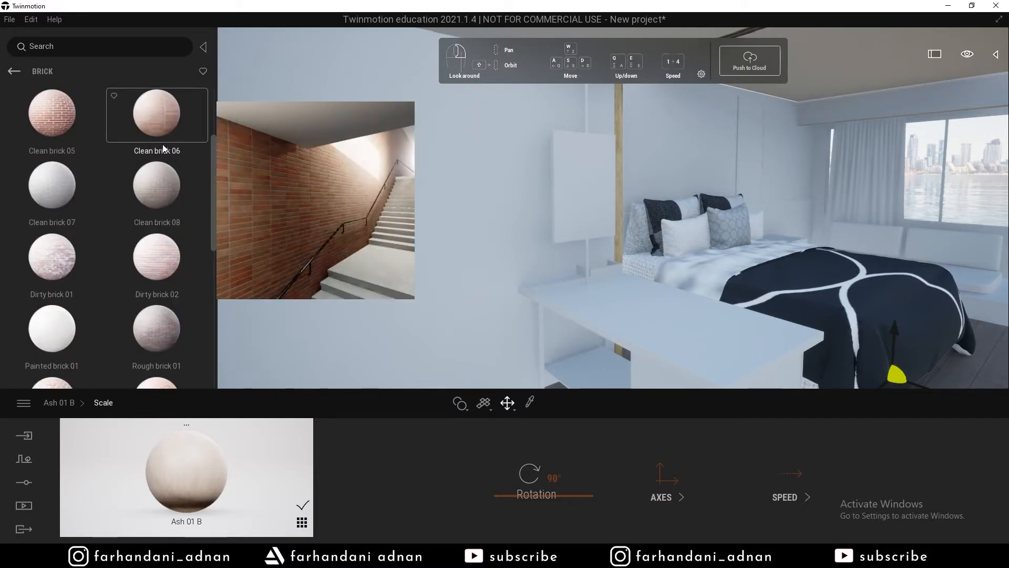
scroll(151, 301, "down", 3)
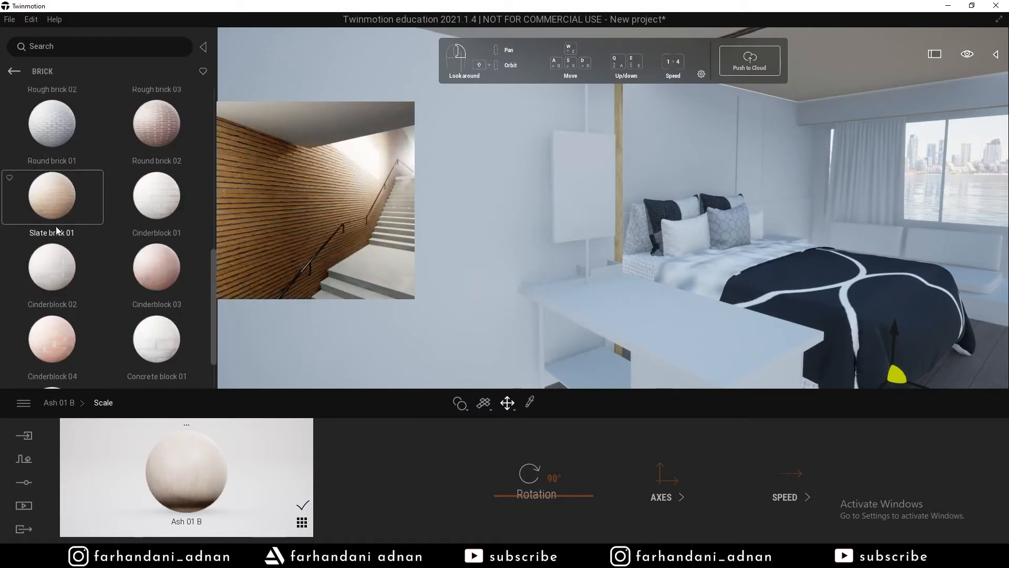
scroll(44, 332, "down", 3)
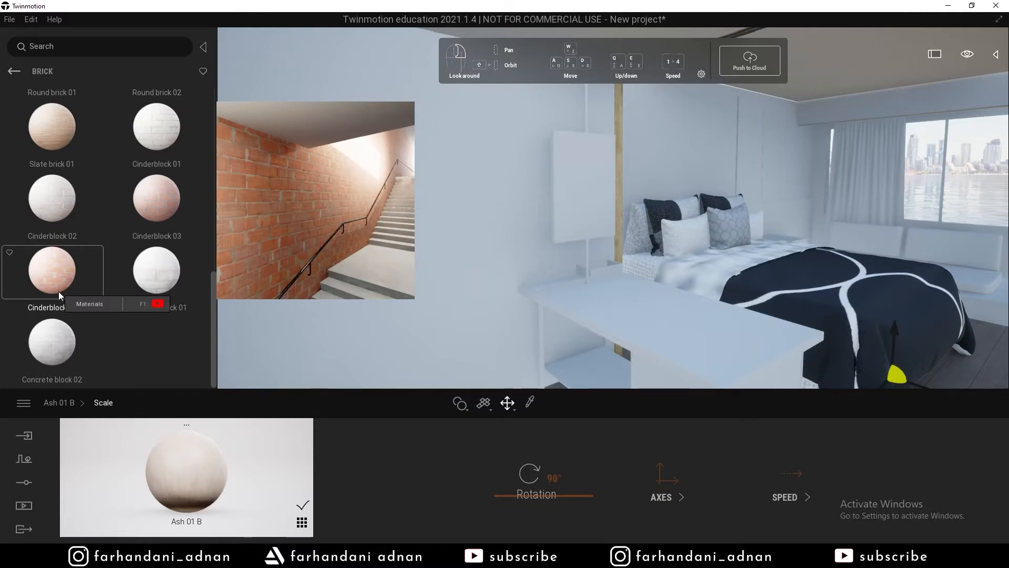
scroll(137, 177, "up", 1)
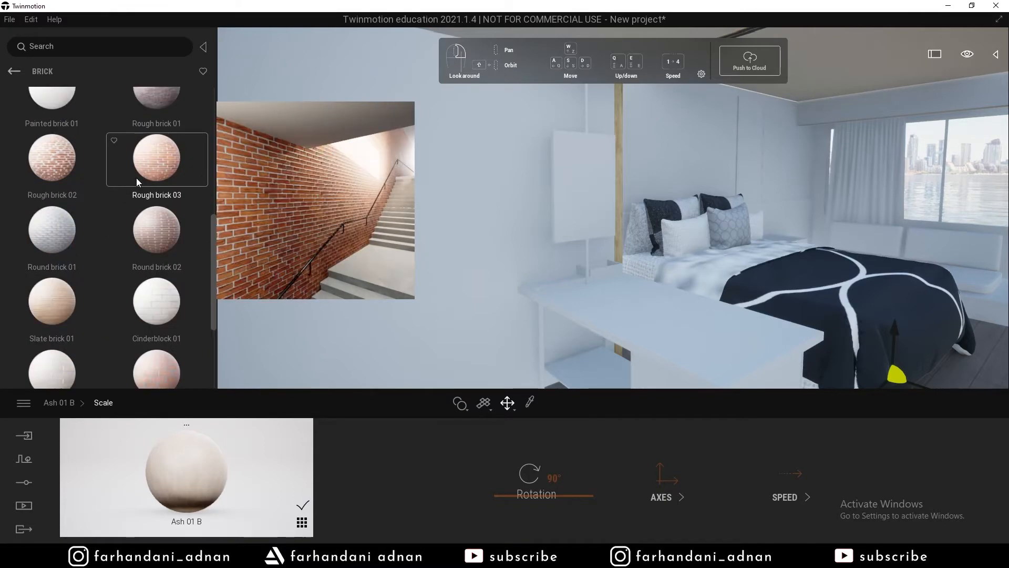
scroll(137, 182, "up", 1)
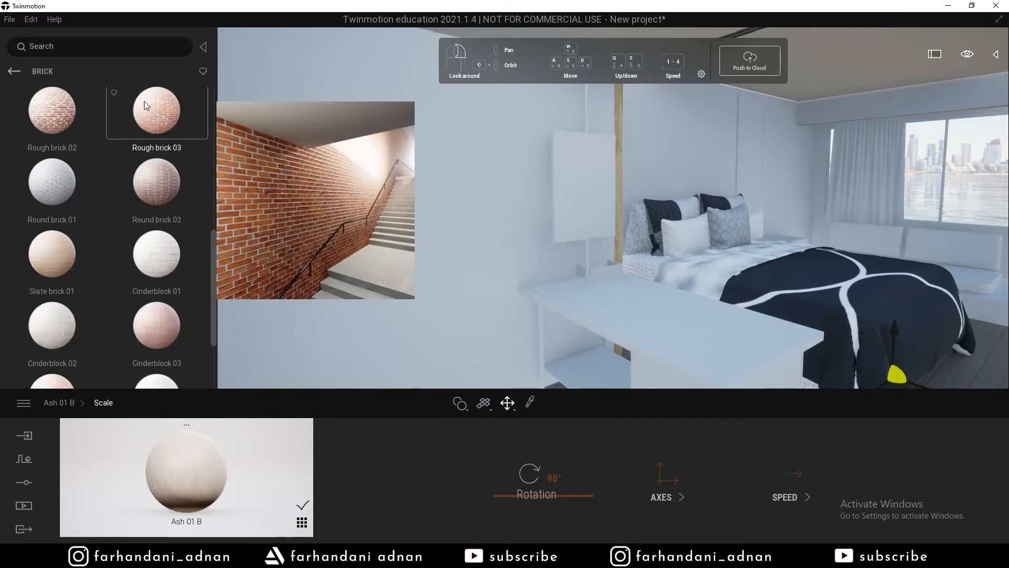
scroll(138, 141, "up", 1)
scroll(154, 205, "up", 1)
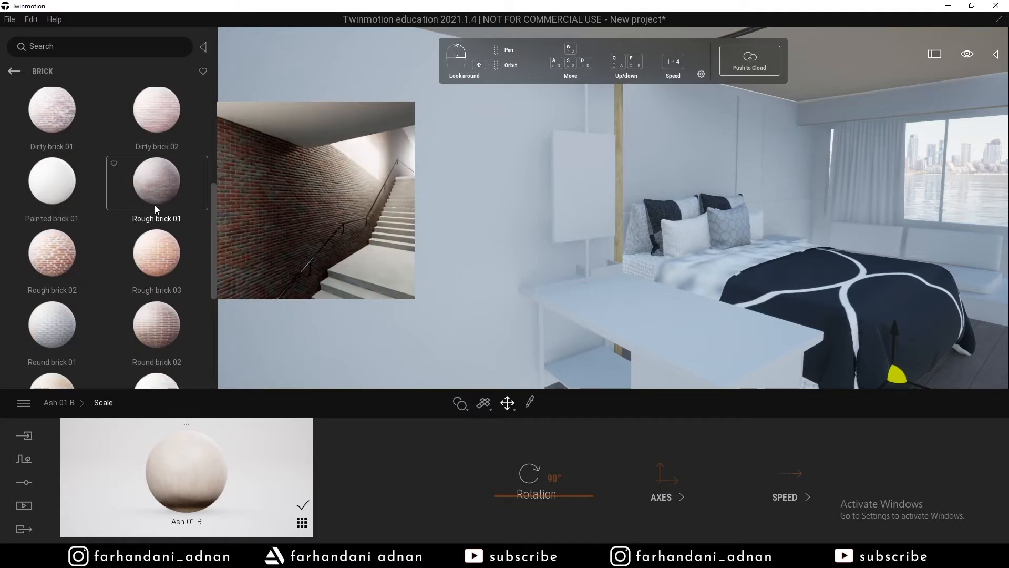
scroll(74, 333, "down", 5)
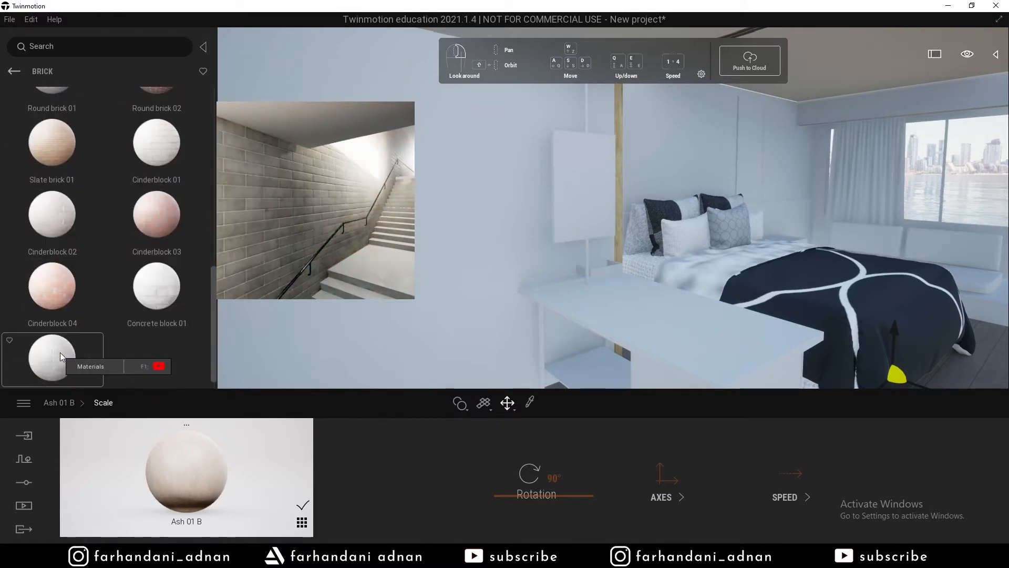
Apply Round brick 02 to the wall, with the bricks rotated 90° and scaled to 0.39.
left_click_drag(156, 108, 427, 140)
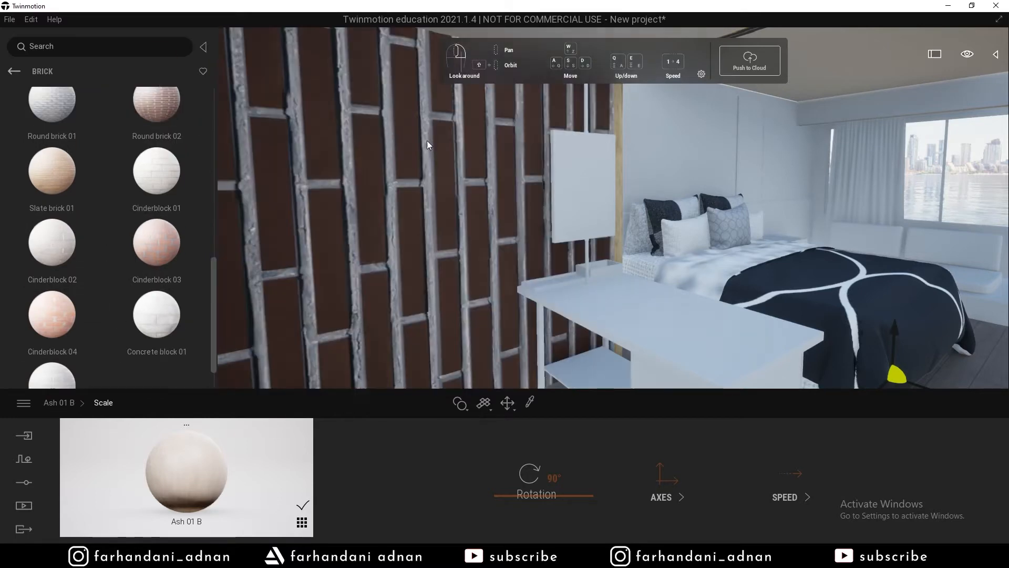
left_click(631, 498)
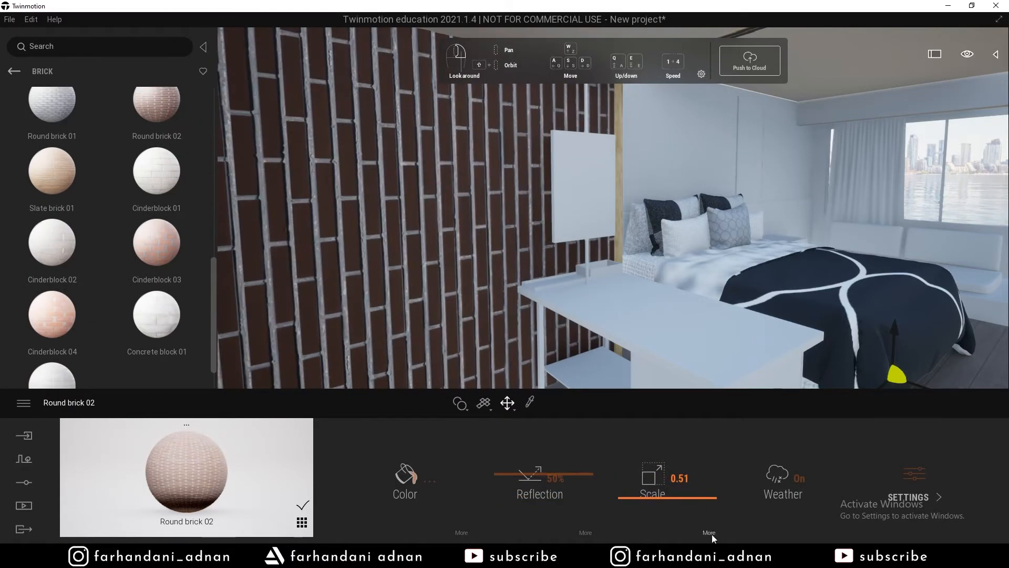
key("Return")
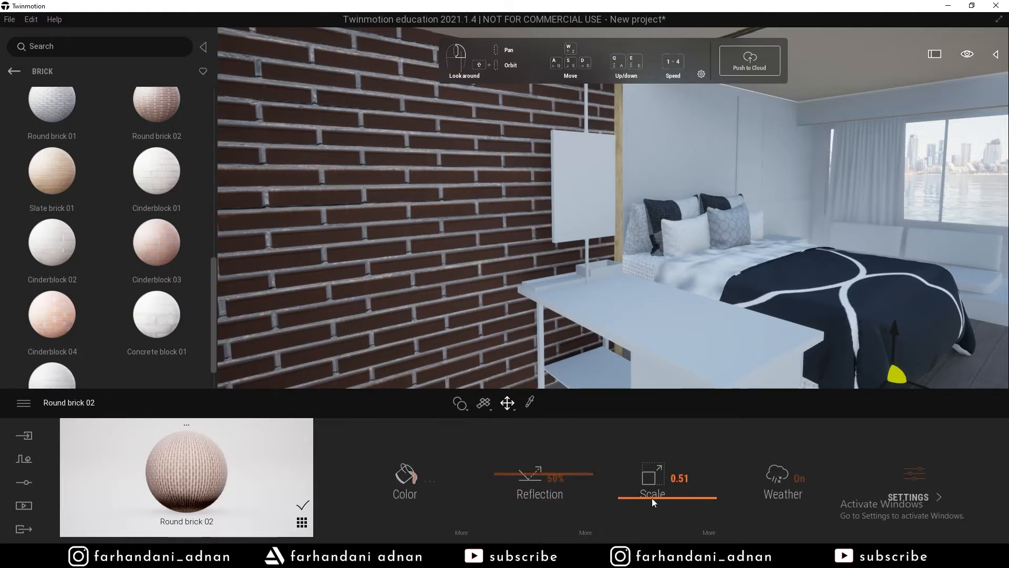
left_click_drag(654, 502, 638, 502)
Retint the wall bricks a muted steel blue.
left_click(404, 476)
left_click(398, 241)
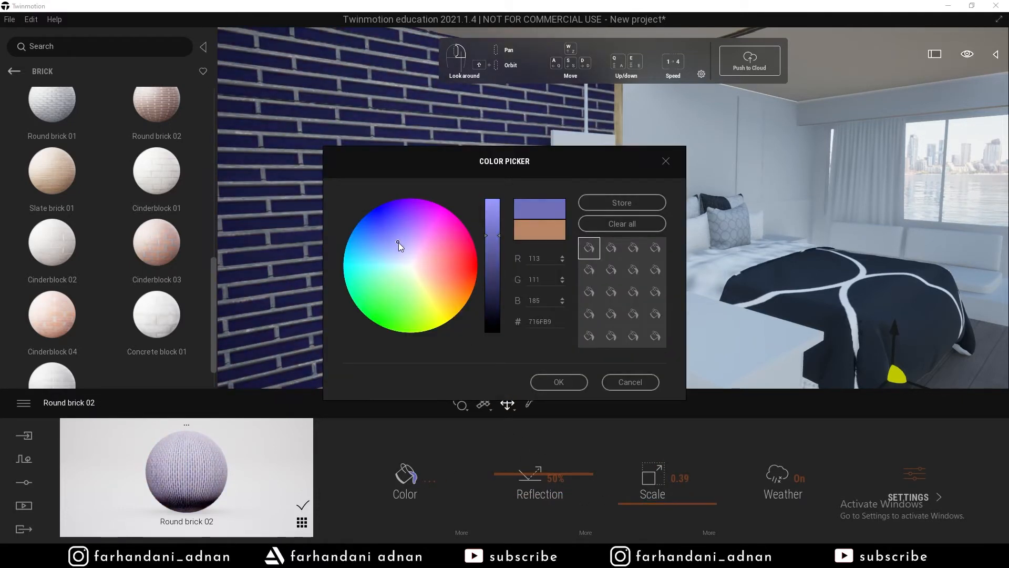
left_click(559, 382)
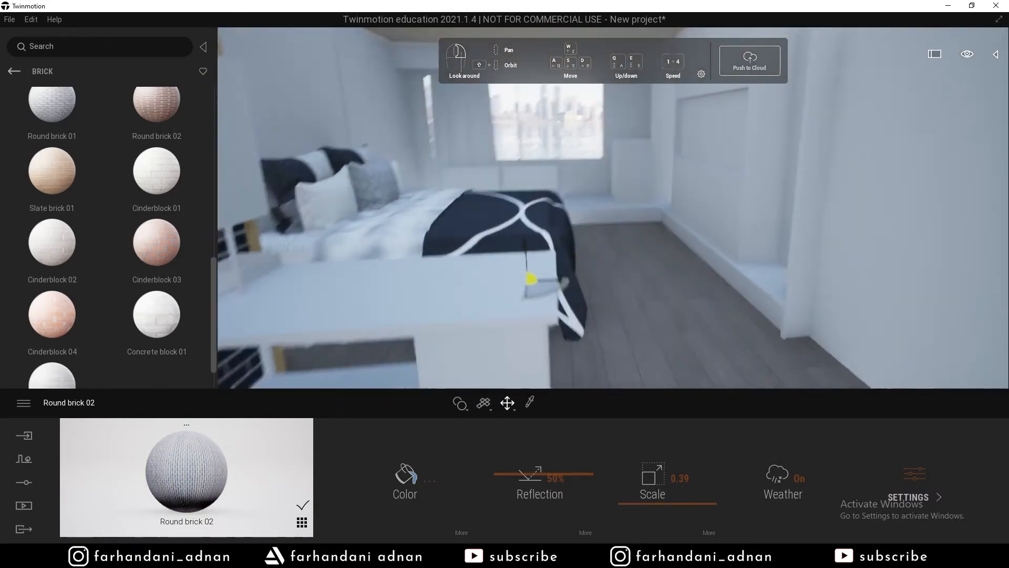
key("w")
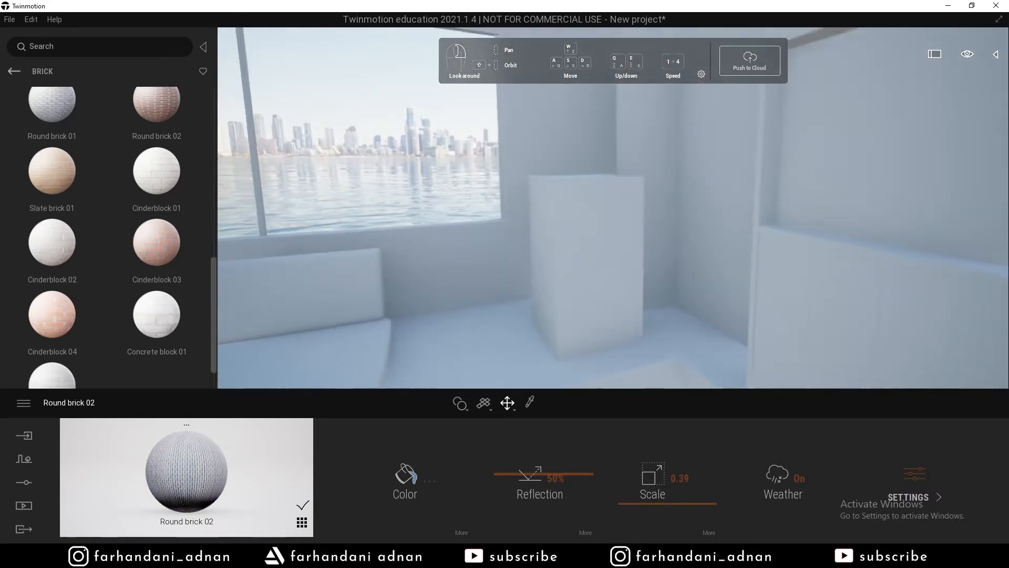
Filter the material library to Metal and browse for Brushed aluminium 01.
left_click(302, 522)
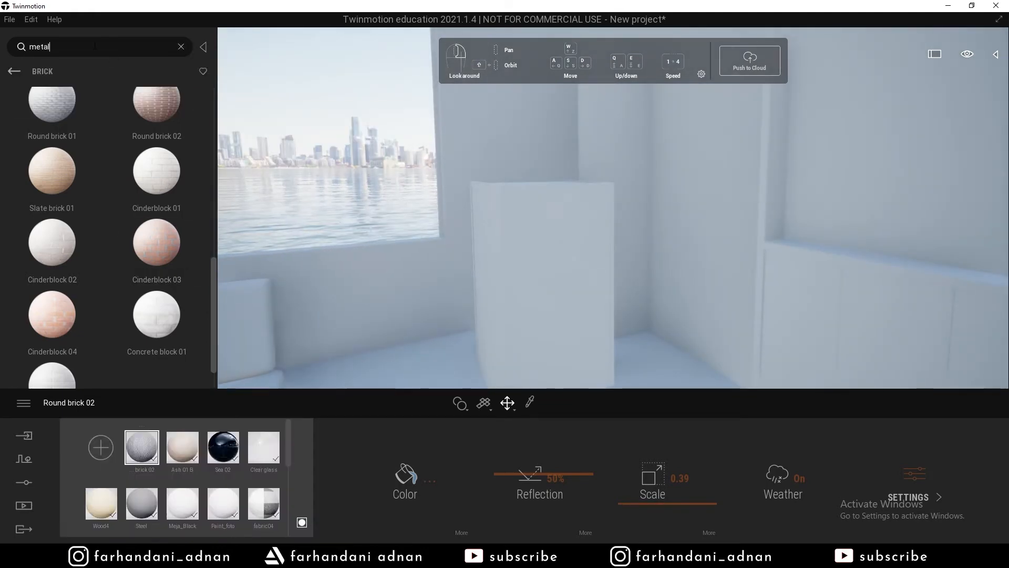
left_click(24, 69)
left_click(76, 46)
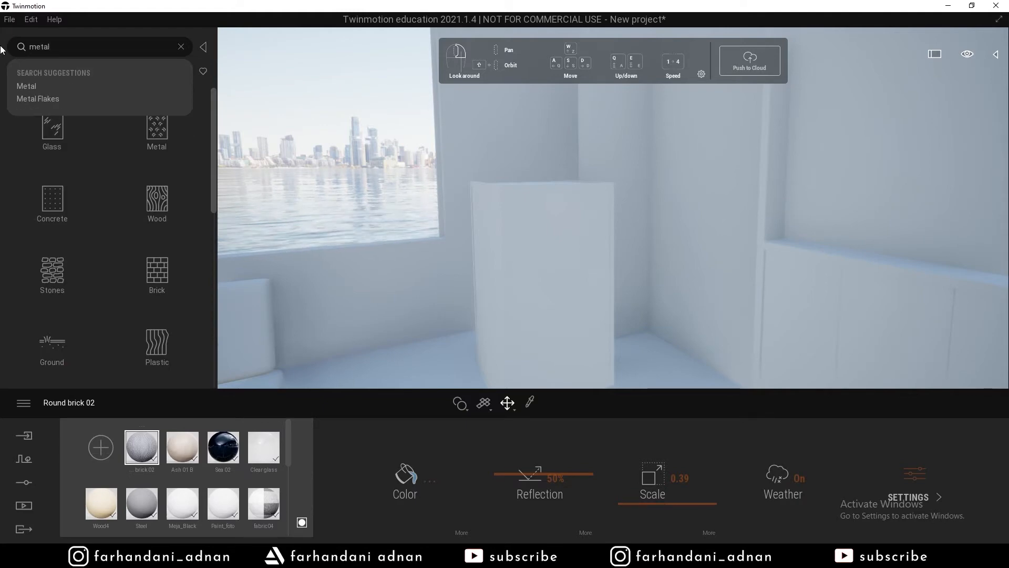
left_click(46, 85)
scroll(127, 230, "down", 5)
mouse_move(132, 236)
left_mouse_down()
mouse_move(503, 201)
mouse_move(149, 235)
left_mouse_up()
scroll(144, 252, "down", 6)
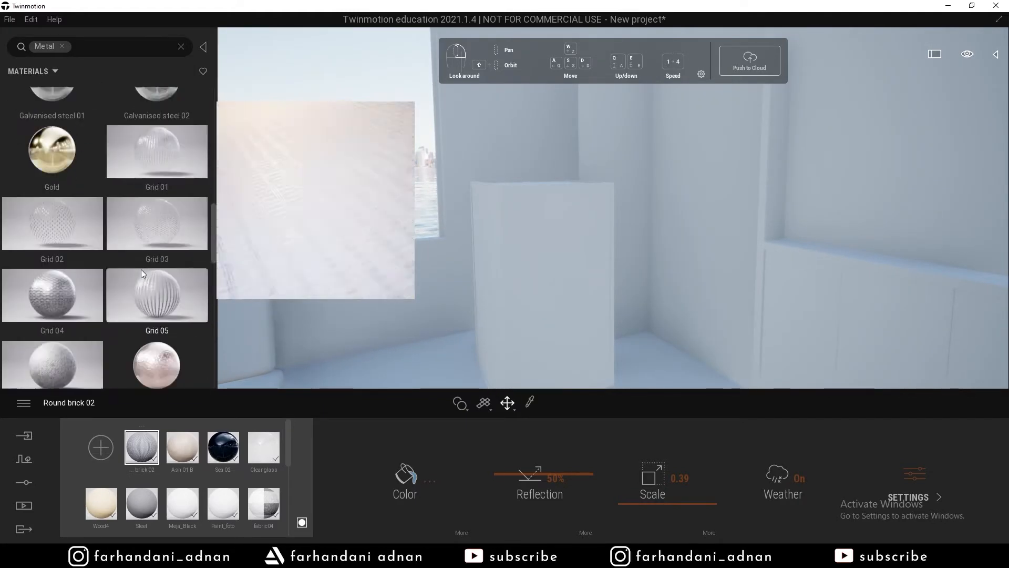
scroll(211, 363, "down", 8)
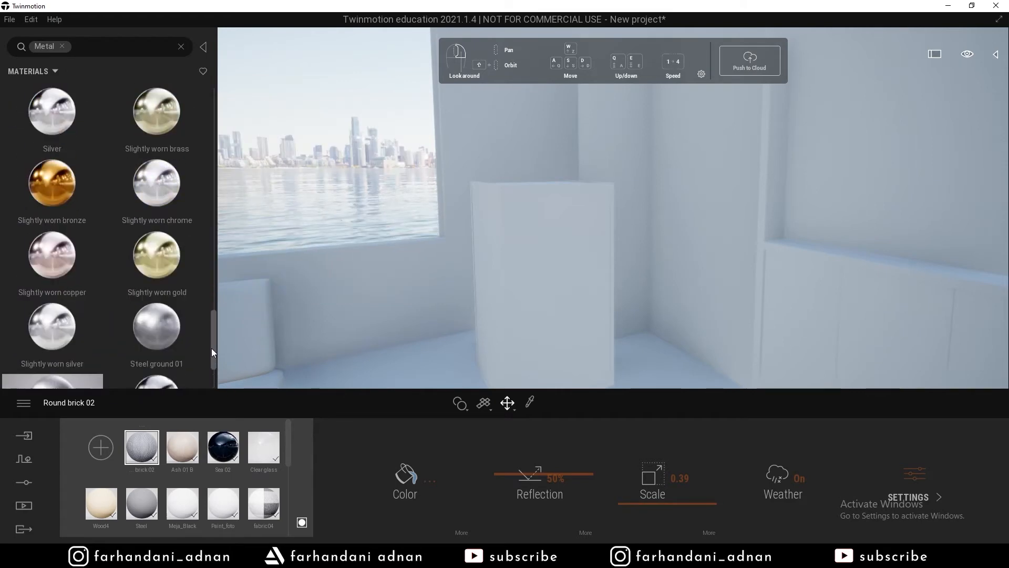
left_click_drag(206, 375, 221, 175)
scroll(156, 194, "up", 3)
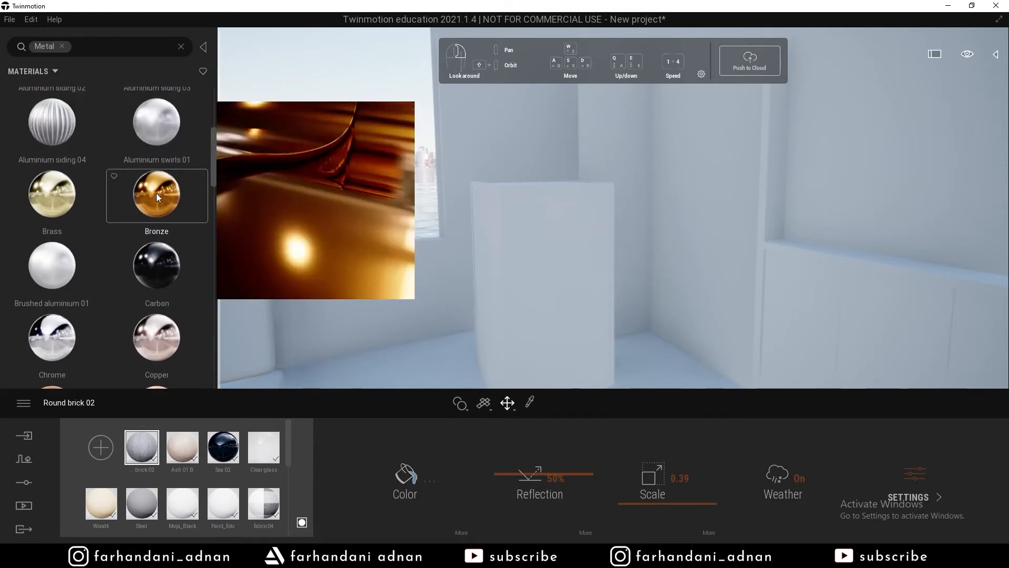
scroll(126, 212, "up", 3)
left_click_drag(54, 116, 500, 188)
scroll(74, 169, "down", 6)
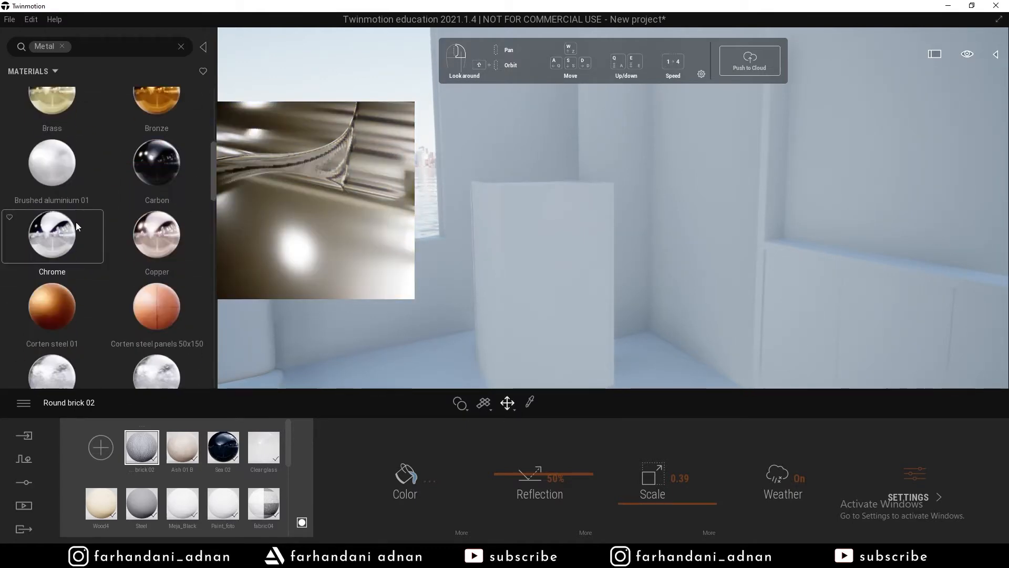
Apply Brushed aluminium 01 to the box frame and darken it to dark grey.
mouse_move(79, 169)
left_mouse_down()
mouse_move(497, 193)
mouse_move(771, 147)
left_mouse_up()
left_click(405, 475)
left_click_drag(798, 191, 793, 269)
left_click(856, 362)
right_click_drag(778, 310, 820, 321)
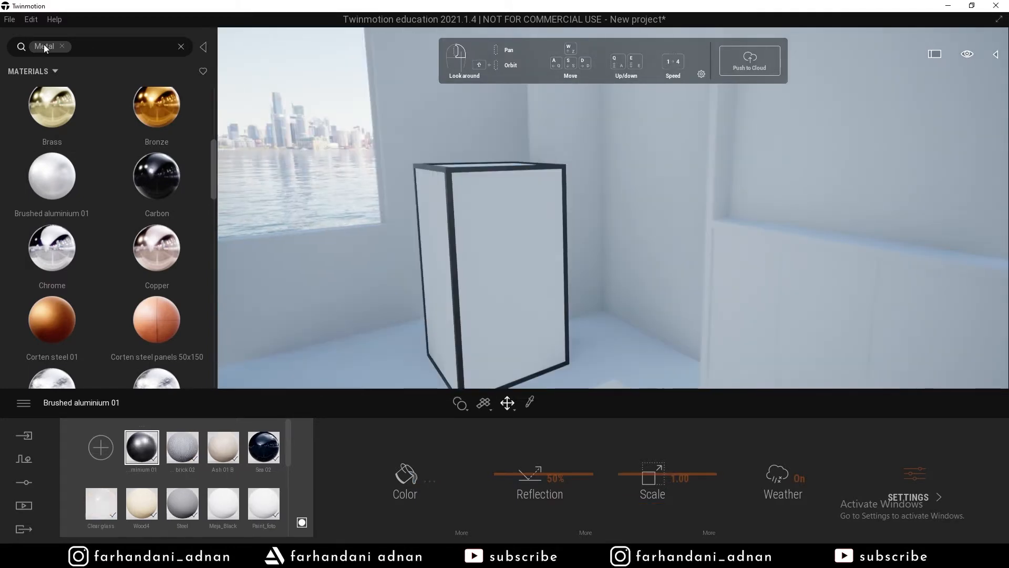
left_click(62, 47)
Search the library for wood and apply Olive 02 G to the box.
type("wood")
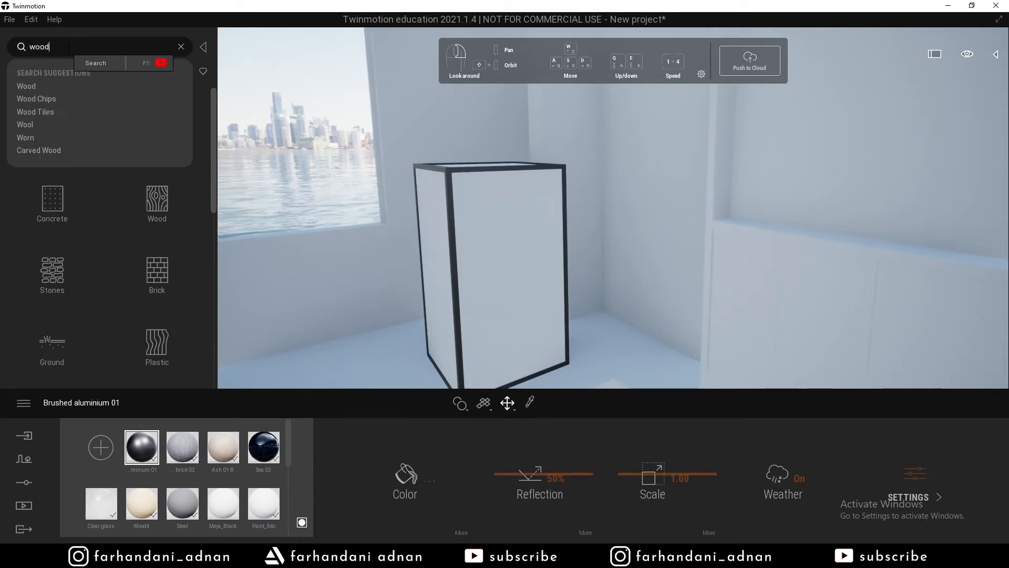
left_click(32, 89)
scroll(69, 244, "down", 10)
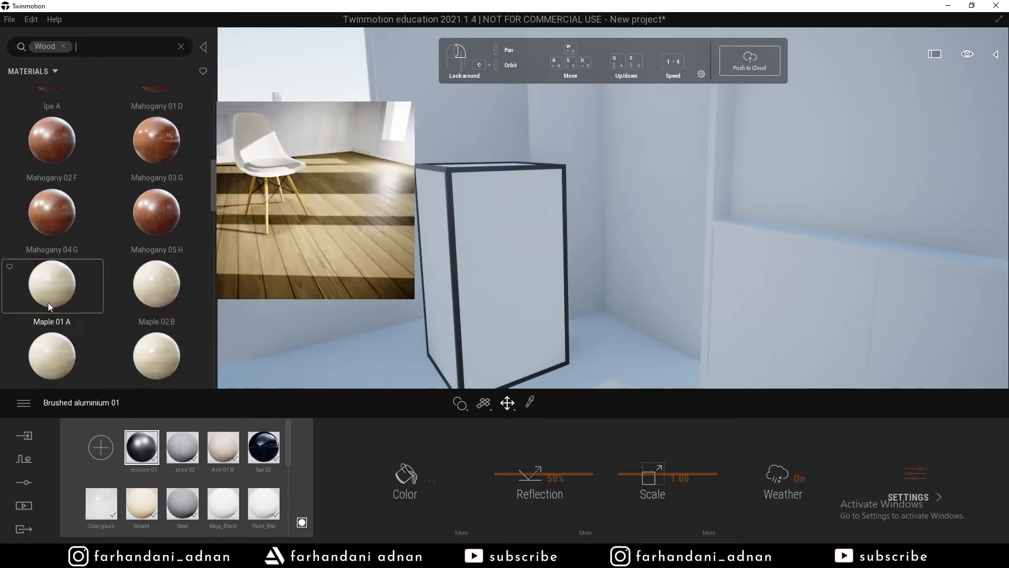
scroll(52, 303, "down", 8)
left_click_drag(50, 234, 513, 238)
Tint the Olive 02 G wood a light beige (#F1D0B6) and store it as a swatch.
left_click(417, 481)
left_click_drag(446, 158, 757, 209)
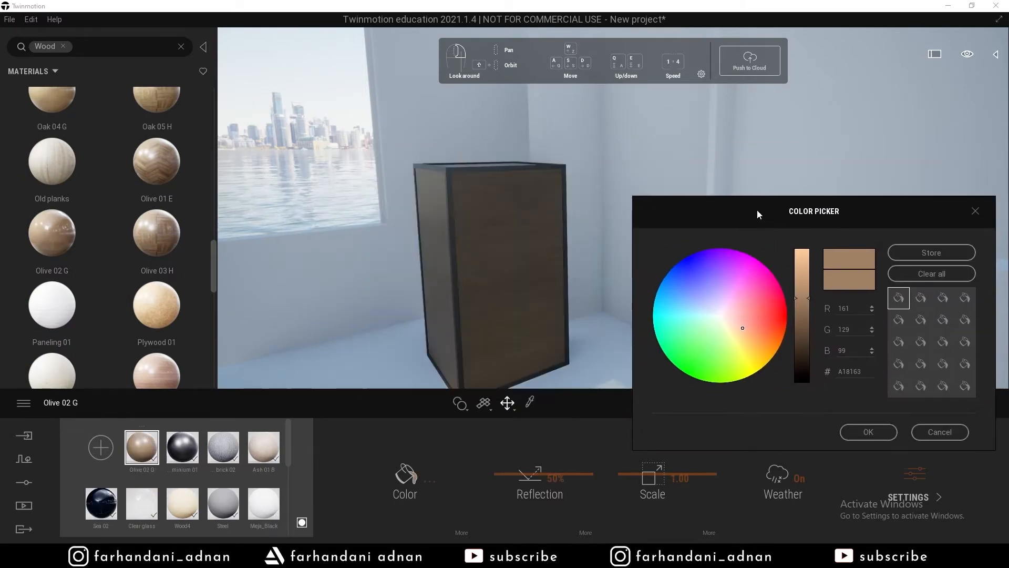
left_click(732, 328)
left_click(731, 321)
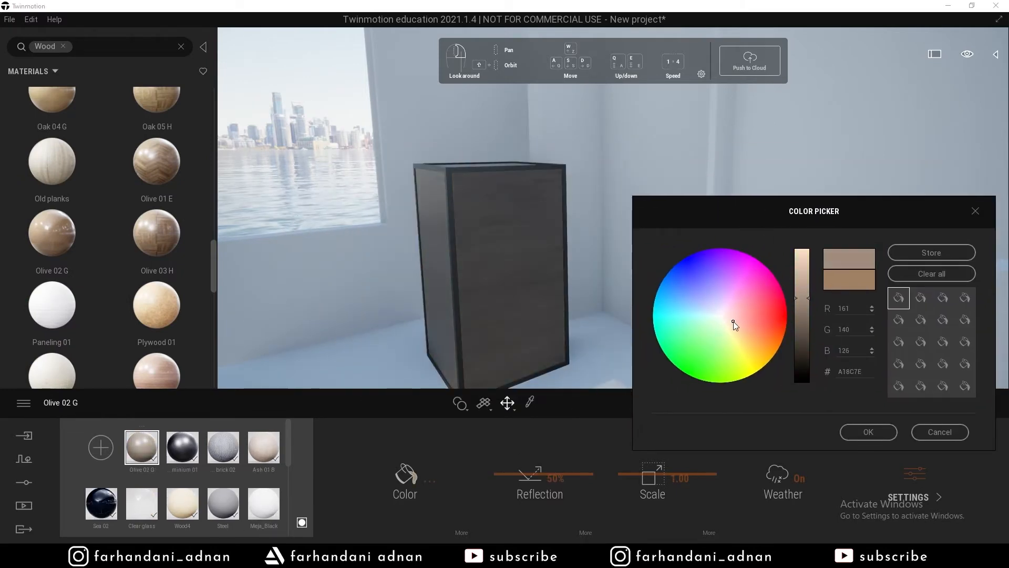
left_click_drag(801, 298, 800, 255)
left_click(732, 342)
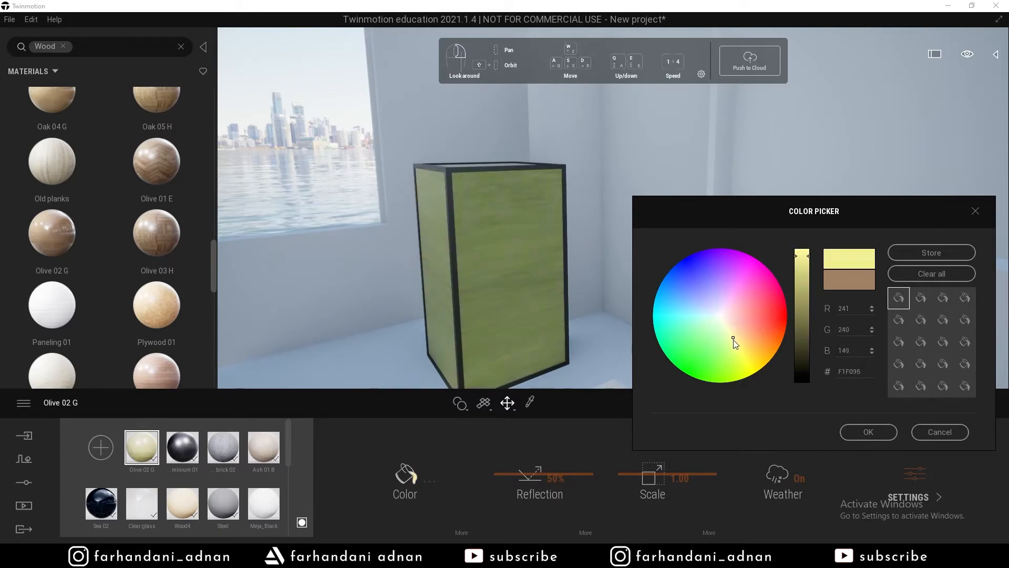
left_click(735, 329)
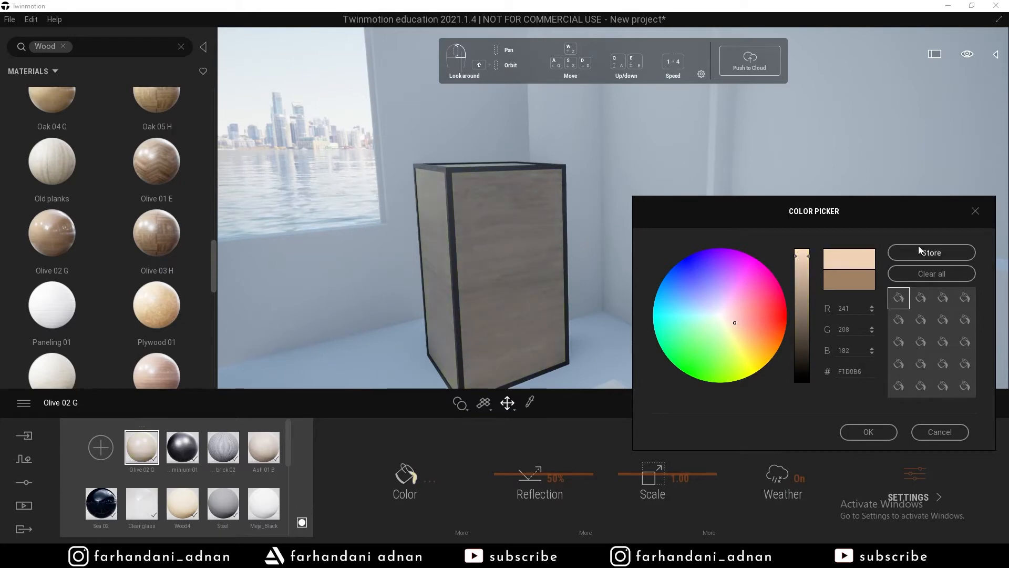
left_click(931, 252)
left_click(869, 431)
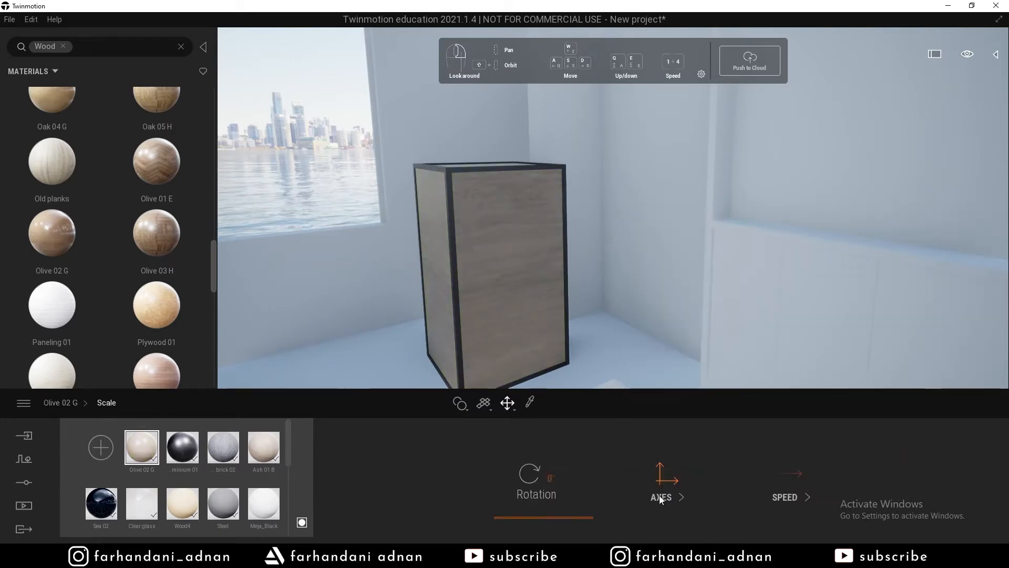
Apply Wood4 to the box and rotate its grain 90°.
key("s")
right_click_drag(612, 221, 520, 245)
key("w")
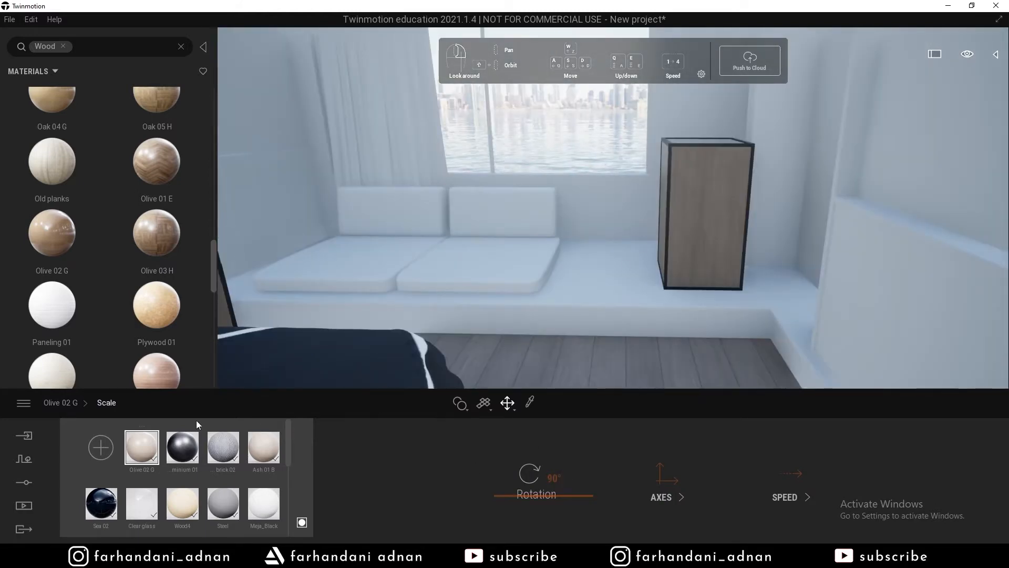
left_click_drag(182, 503, 698, 234)
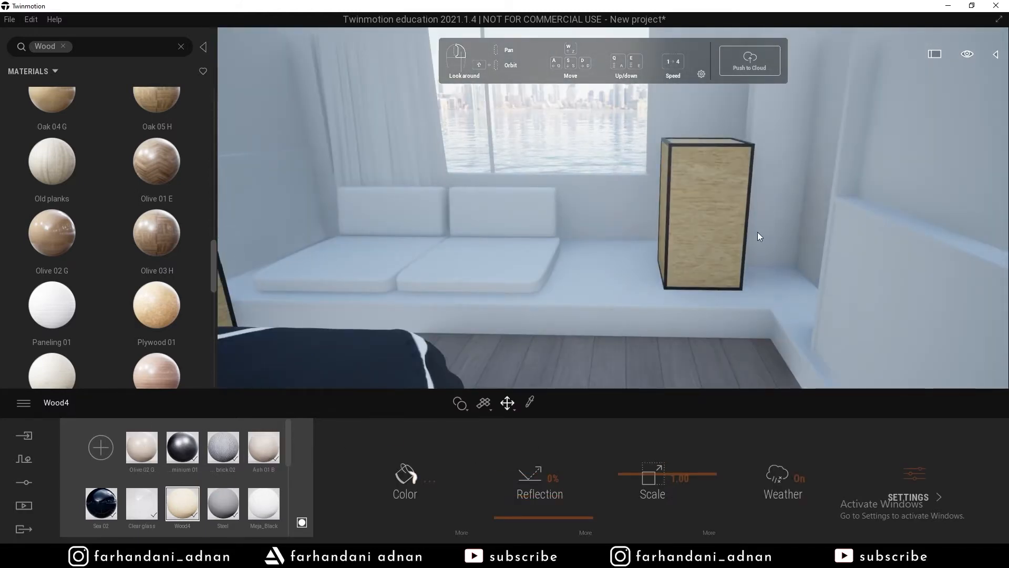
right_click_drag(758, 234, 799, 236)
key("w")
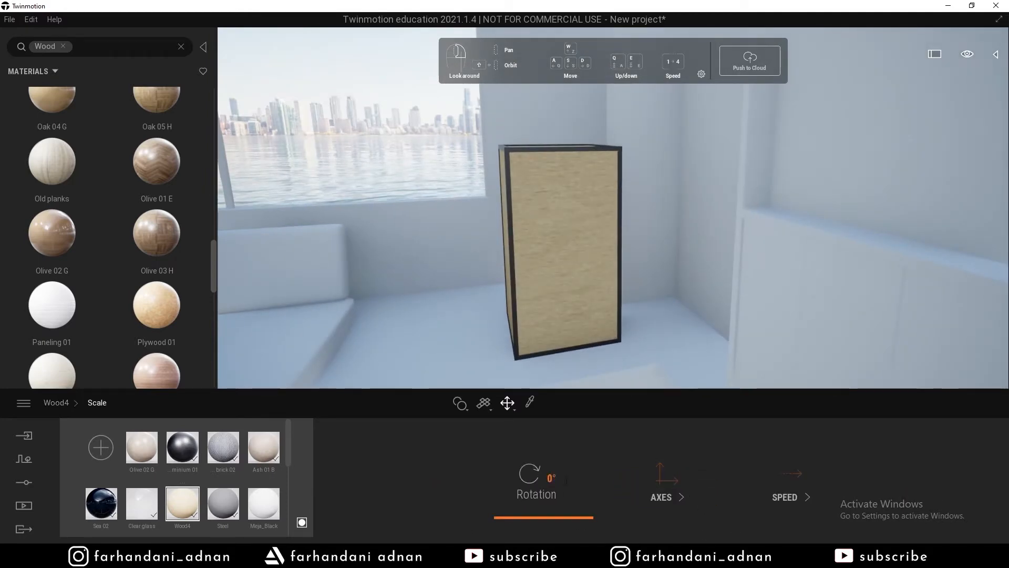
left_click(565, 480)
type("90")
key("Return")
Apply Wood4 to the niche wall unit and view the bedroom from several angles.
key("s")
mouse_move(664, 291)
right_mouse_down()
mouse_move(621, 294)
mouse_move(664, 291)
right_mouse_up()
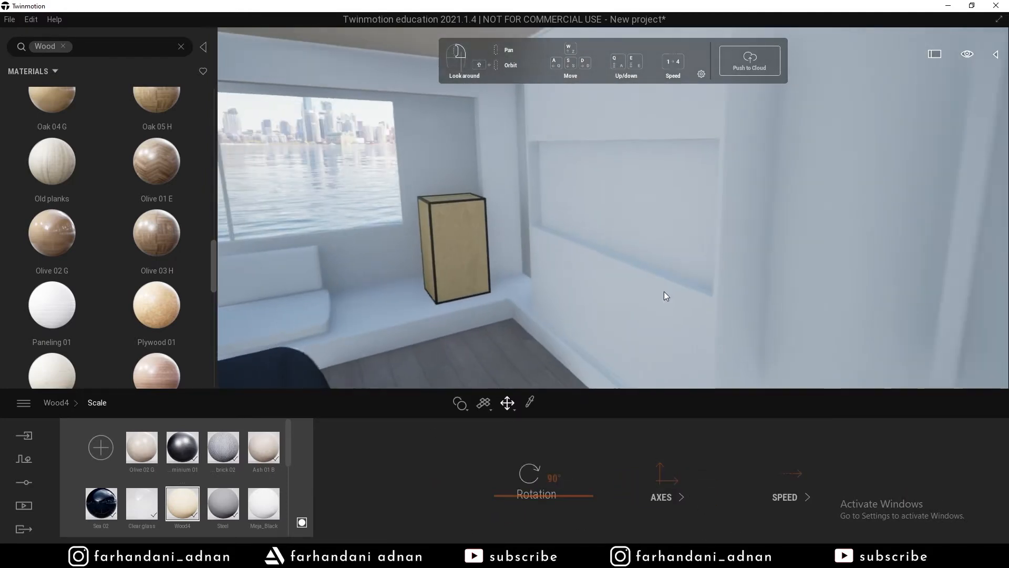
left_click_drag(182, 503, 631, 315)
key("w")
right_click_drag(736, 316, 826, 302)
key("s")
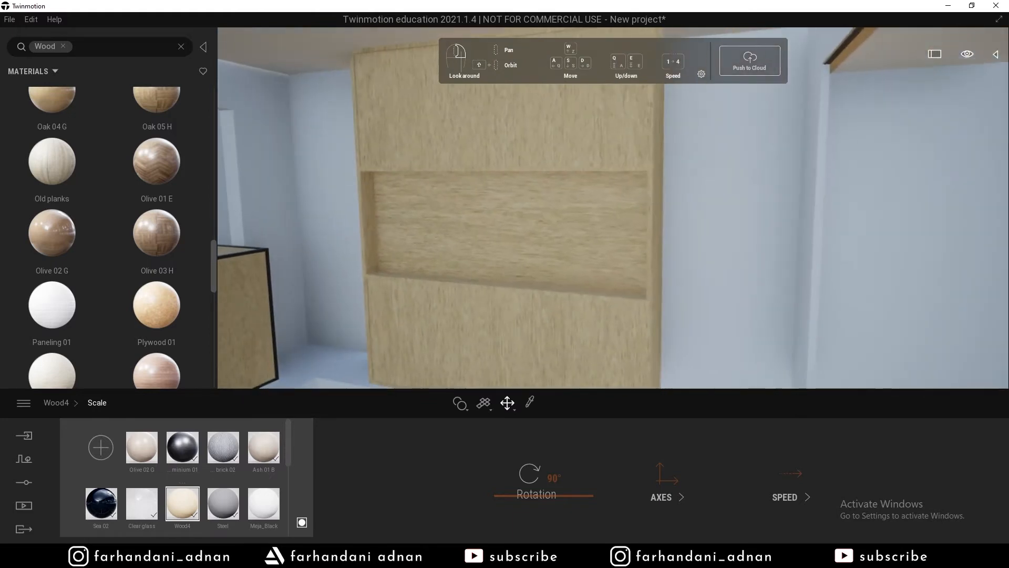
right_click_drag(597, 295, 541, 294)
key("d")
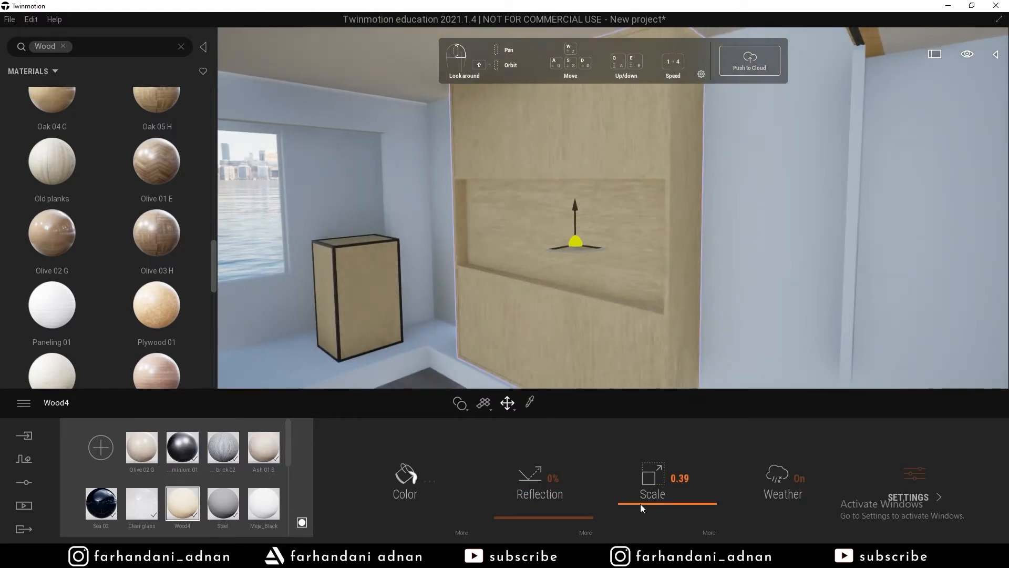
key("s")
right_click_drag(602, 318, 562, 289)
key("w")
key("s")
key("w")
key("s")
key("s")
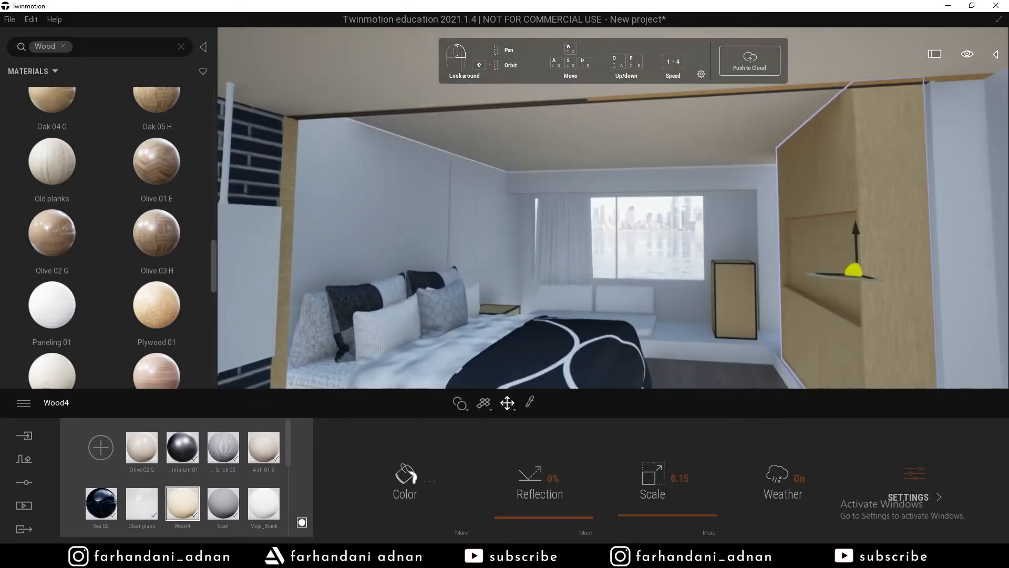
left_click(181, 46)
Search the library for glass and apply Mirror to the panel on the desk.
type("glass")
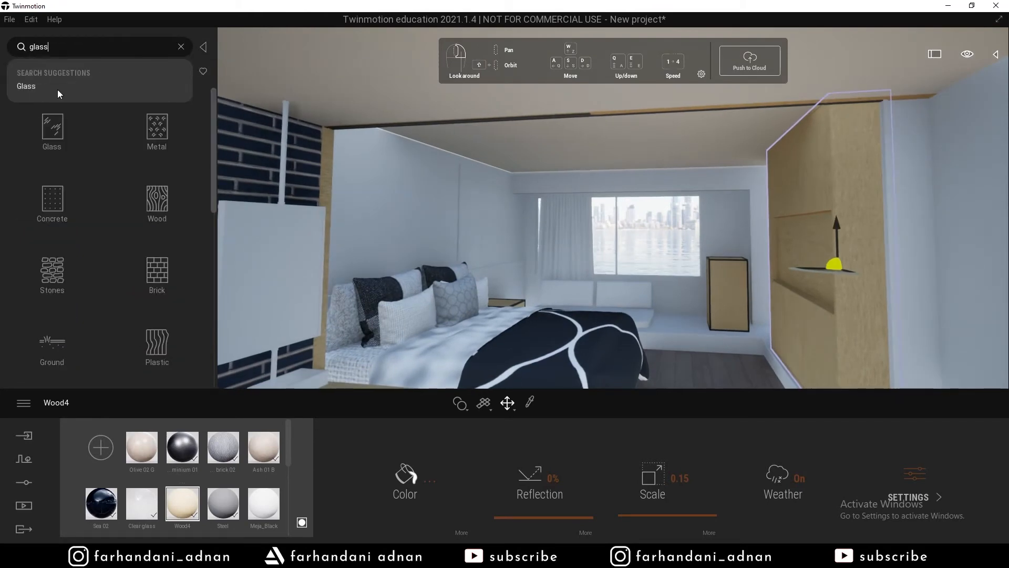
left_click(55, 87)
scroll(131, 260, "down", 3)
scroll(137, 278, "down", 10)
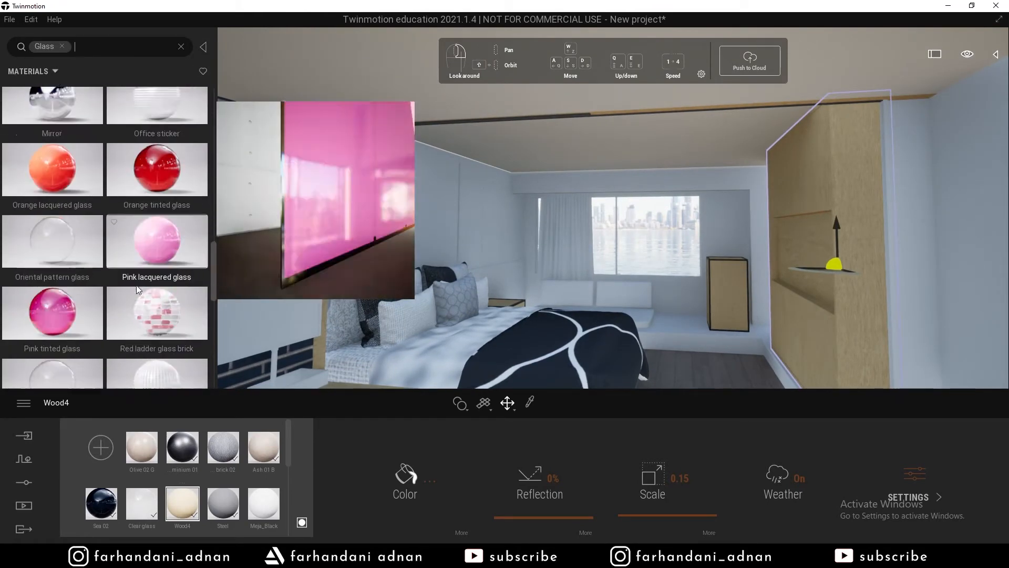
scroll(149, 285, "down", 2)
scroll(150, 279, "up", 3)
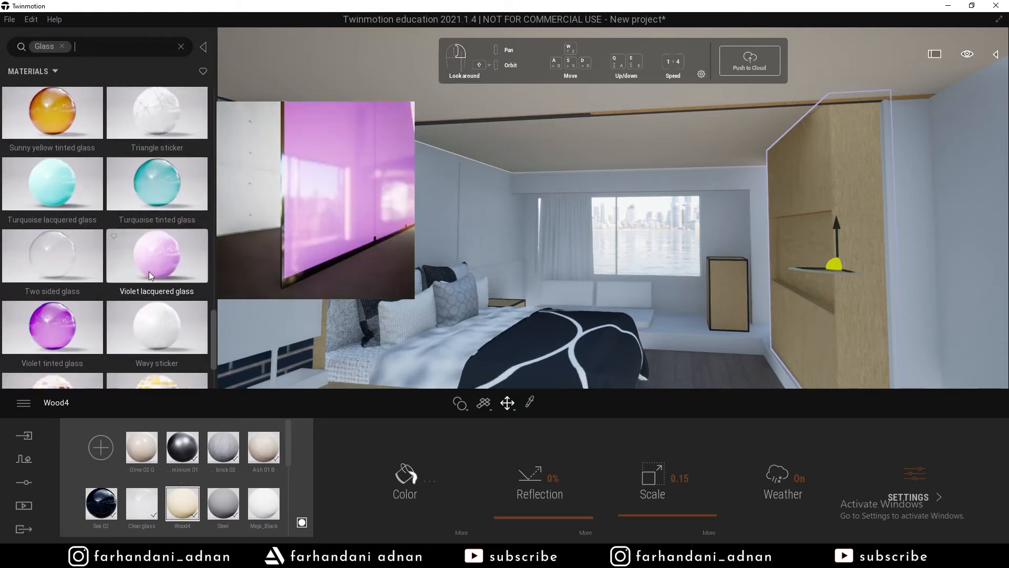
scroll(58, 329, "up", 5)
scroll(62, 330, "up", 8)
scroll(57, 190, "up", 1)
left_click_drag(55, 145, 275, 276)
mouse_move(274, 276)
right_mouse_down()
mouse_move(226, 289)
mouse_move(268, 292)
right_mouse_up()
View the new mirror and desk from several angles.
key("w")
key("s")
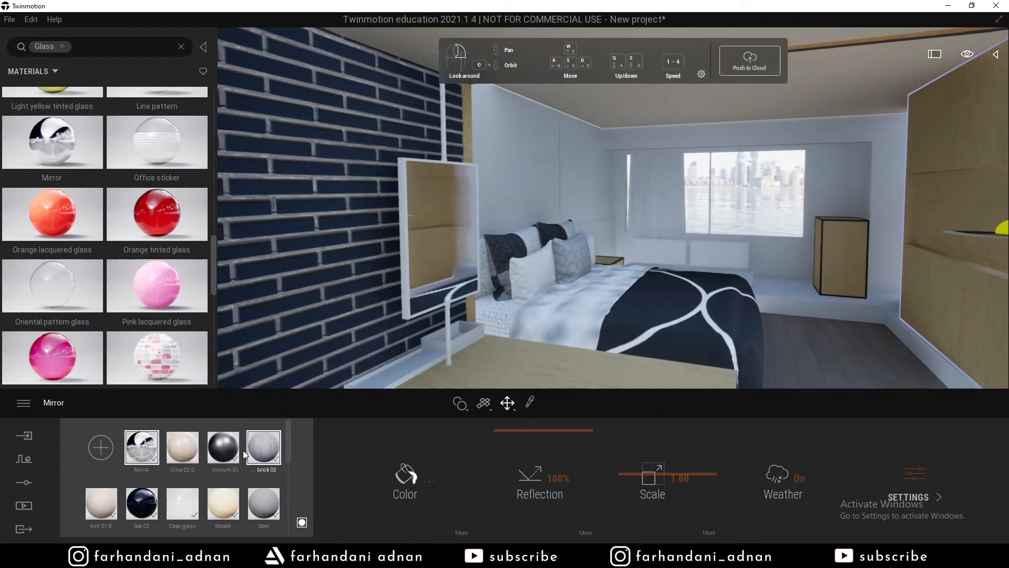
key("w")
right_click_drag(402, 271, 320, 294)
key("s")
right_click_drag(651, 346, 651, 360)
key("w")
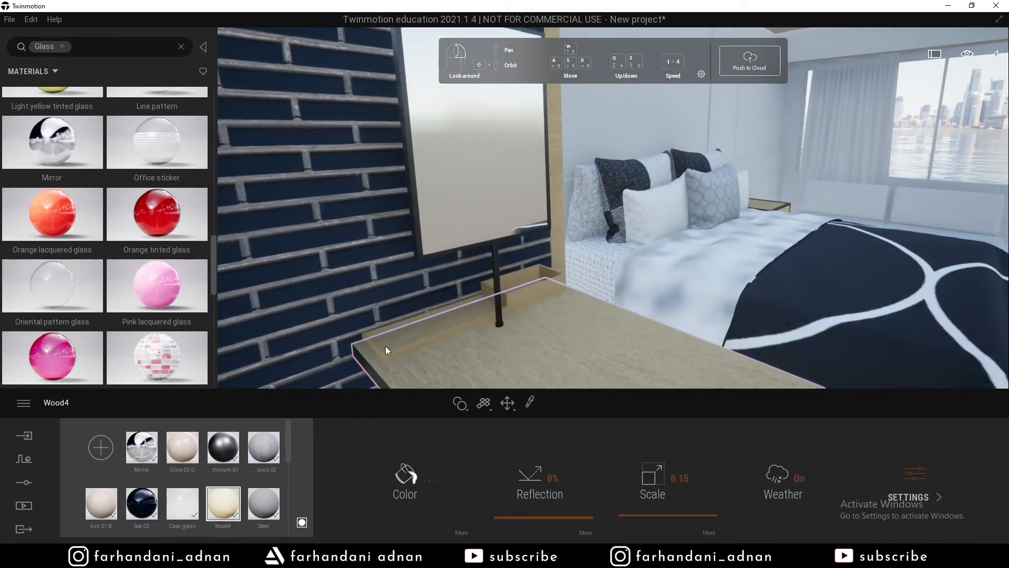
key("s")
right_click_drag(386, 346, 634, 337)
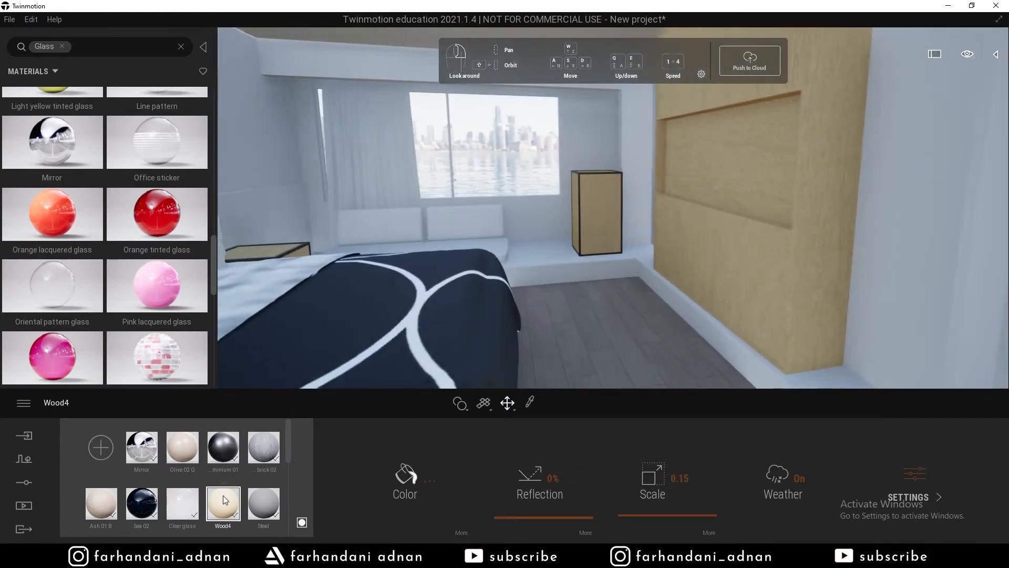
Inspect the Ash 01 B and Olive 02 G material settings.
scroll(225, 499, "down", 1)
left_click(101, 487)
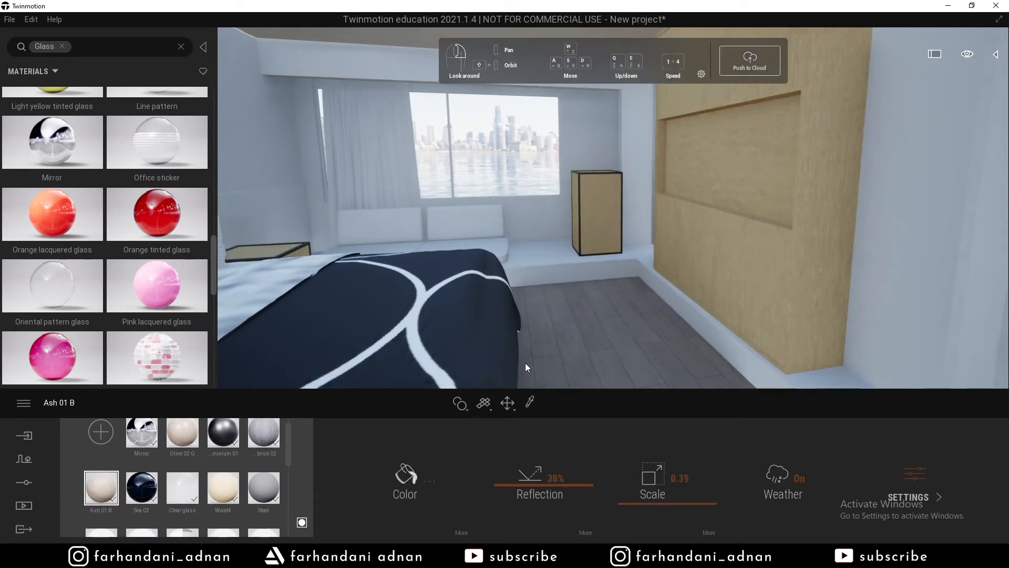
left_click(182, 439)
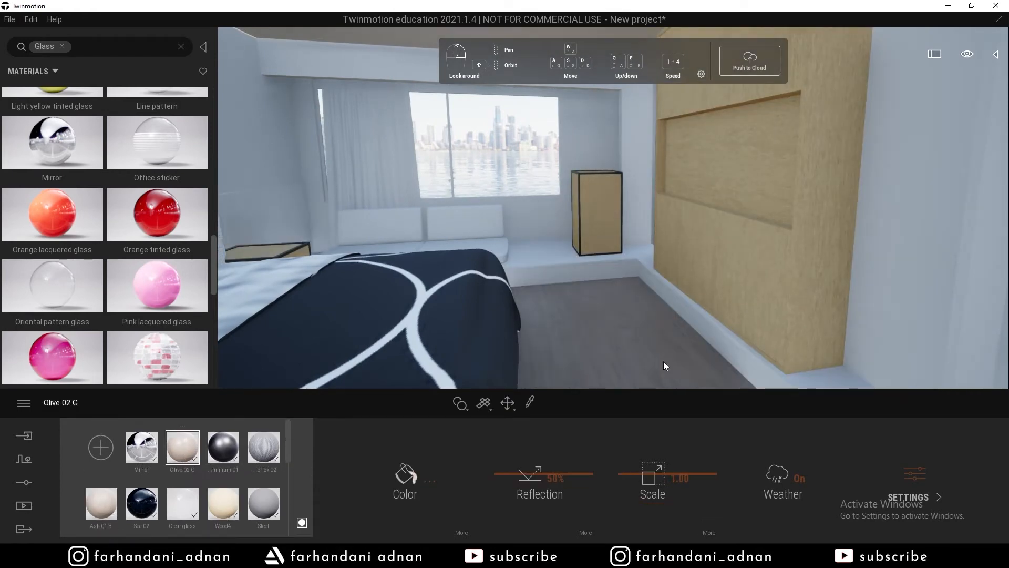
scroll(266, 466, "down", 4)
scroll(262, 468, "down", 7)
scroll(236, 477, "up", 9)
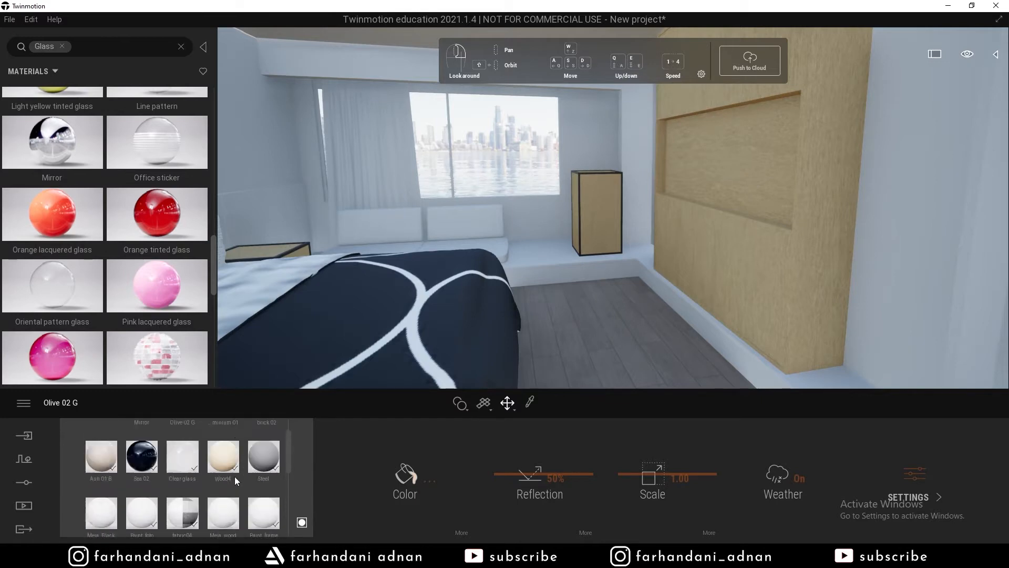
right_click_drag(363, 315, 360, 325)
Sample the blanket's fabric01 material and enlarge its pattern to scale 0.24.
left_click(570, 260)
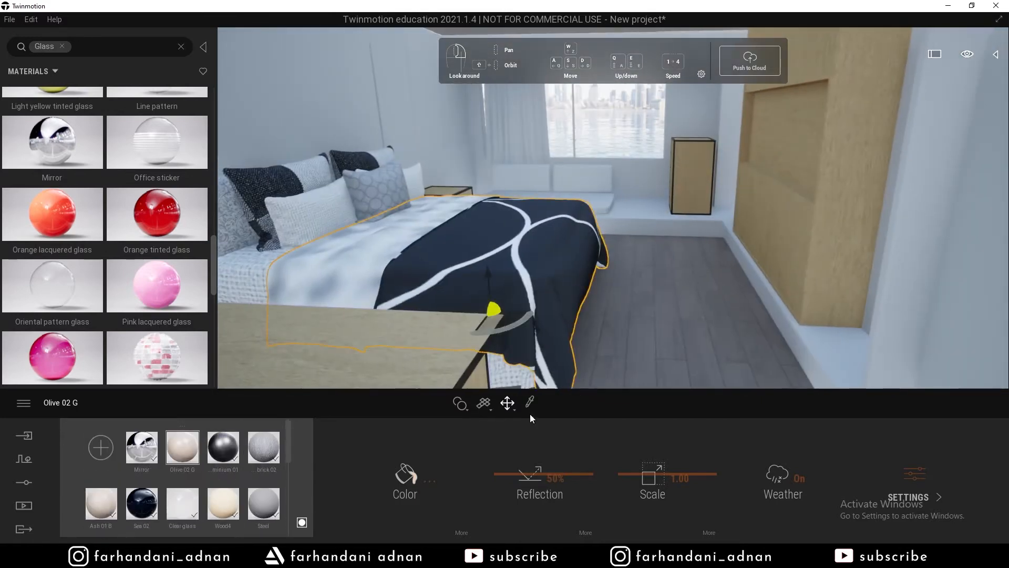
left_click(530, 402)
left_click(580, 270)
left_click_drag(638, 518, 638, 511)
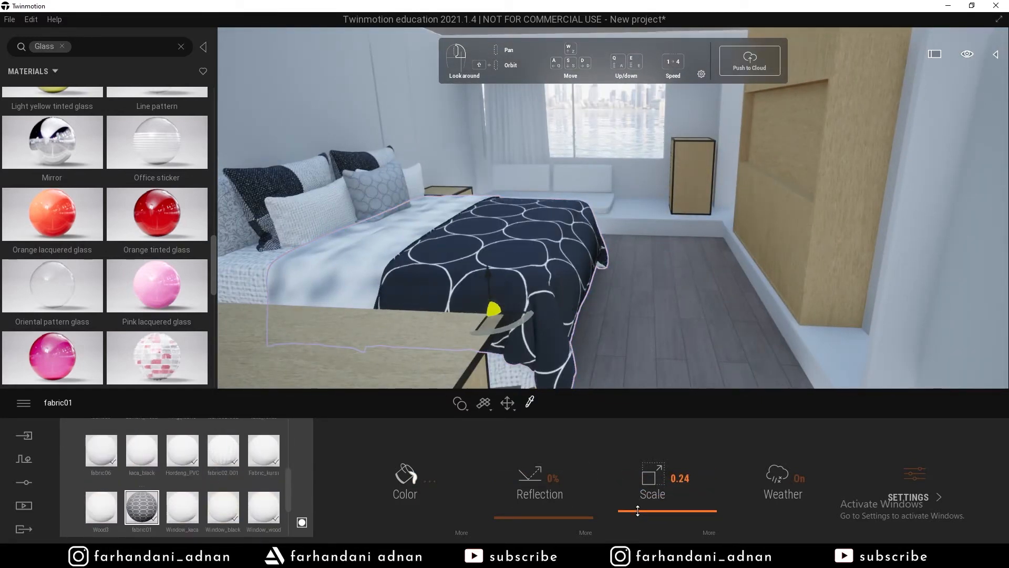
scroll(235, 478, "up", 1)
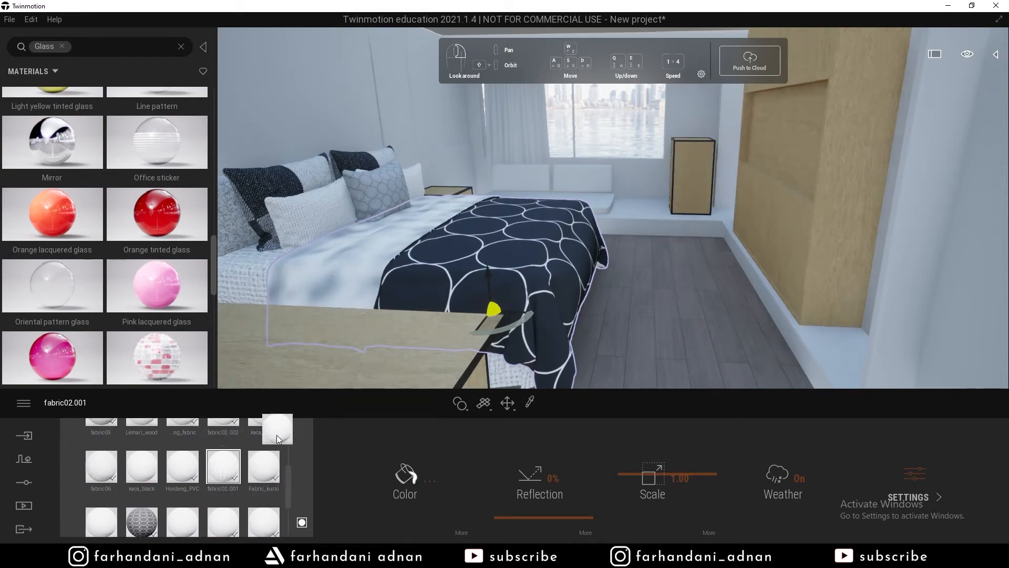
right_click_drag(475, 235, 471, 240)
right_click_drag(497, 310, 661, 235)
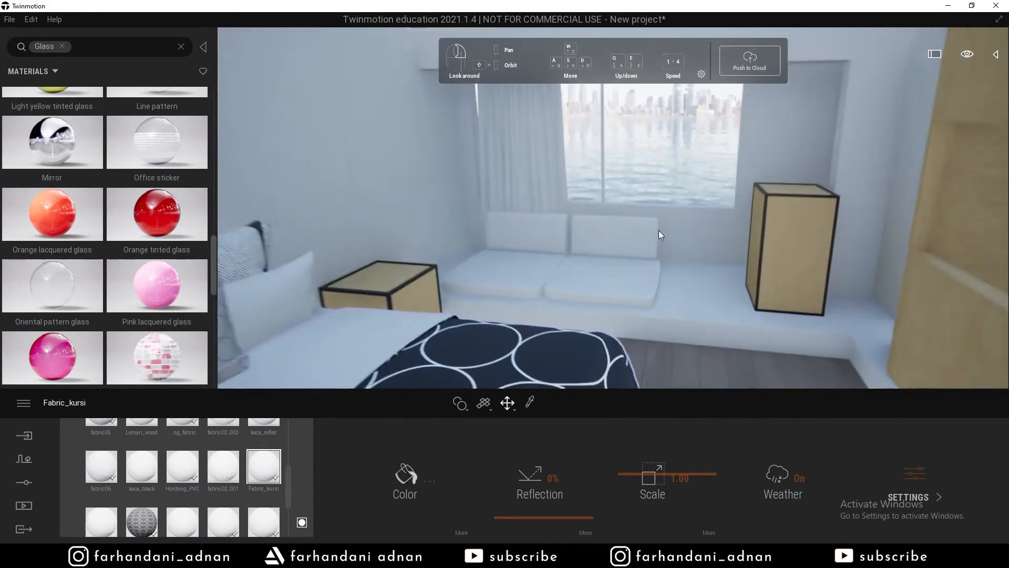
scroll(232, 491, "down", 1)
scroll(236, 493, "up", 5)
scroll(230, 493, "down", 6)
scroll(228, 494, "up", 2)
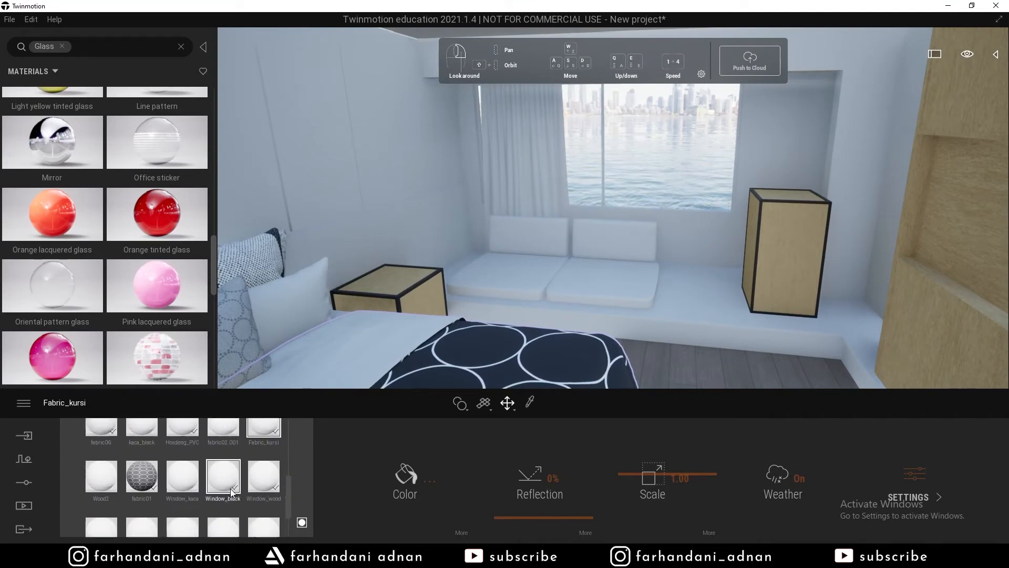
Try wood on the window seat, undo it, and select Ash 01 B for editing.
key("w")
right_click_drag(504, 284, 431, 297)
scroll(193, 463, "up", 4)
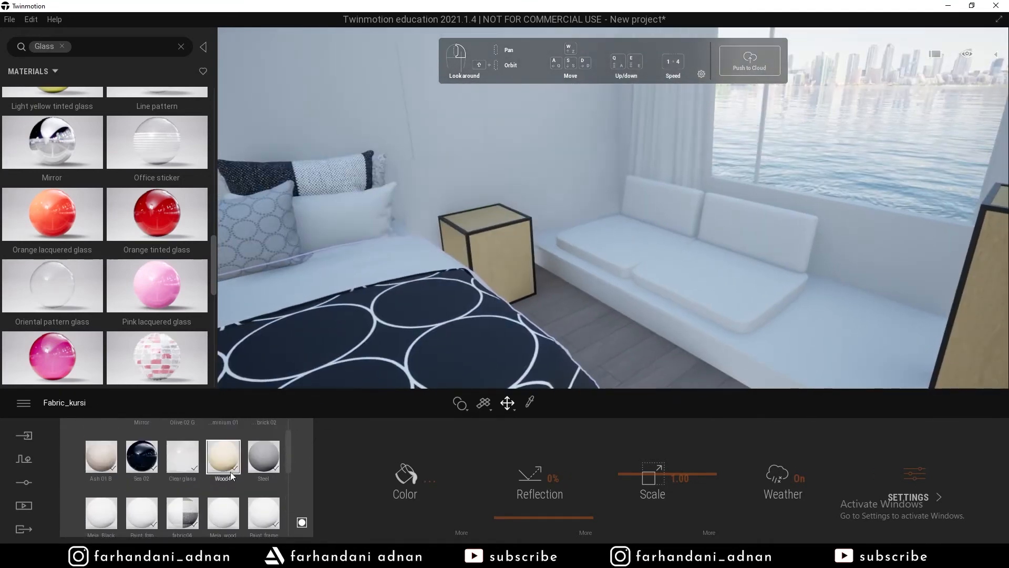
left_click_drag(228, 466, 781, 326)
key("ctrl+z")
scroll(120, 471, "down", 5)
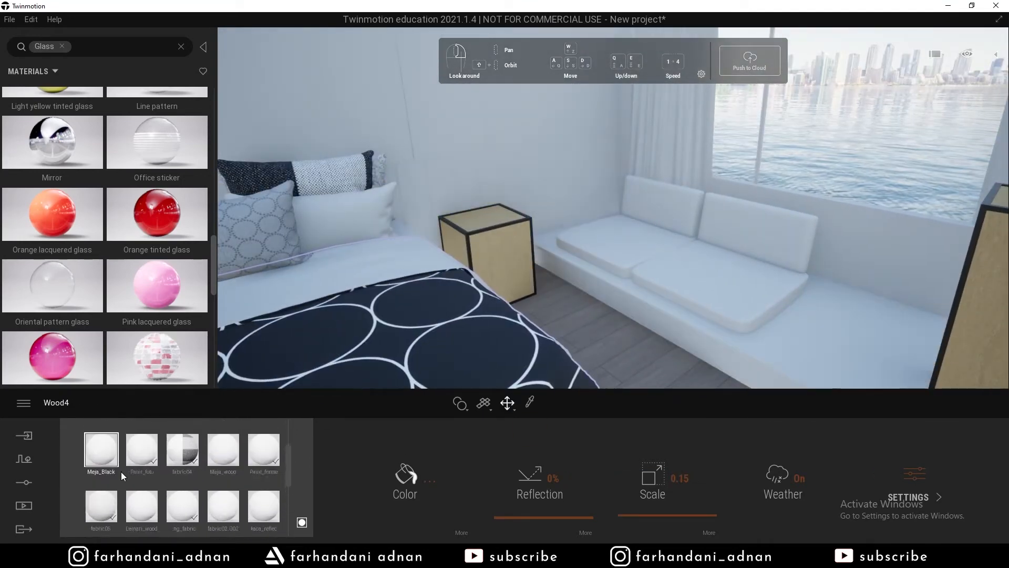
right_click_drag(436, 315, 565, 315)
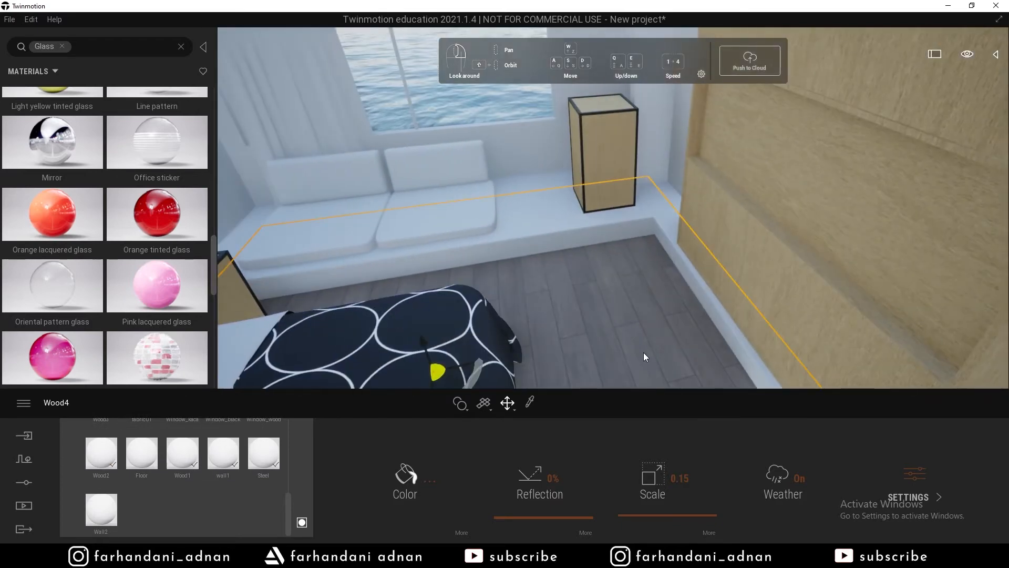
left_click(757, 294)
Tint the Ash 01 B wood a pale peach at full brightness.
left_click(422, 479)
left_click_drag(503, 159, 733, 235)
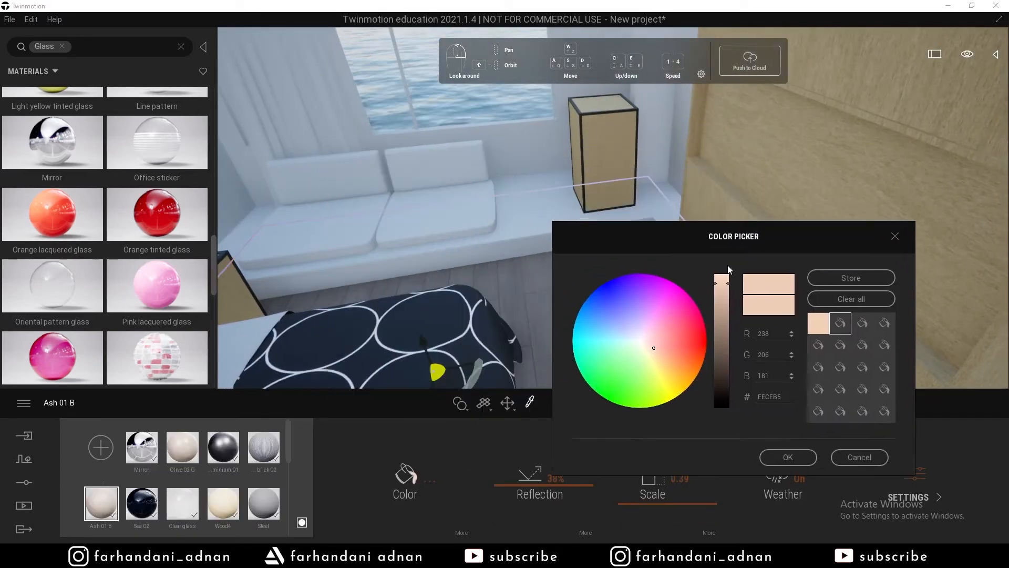
left_click_drag(724, 278, 723, 274)
left_click(647, 354)
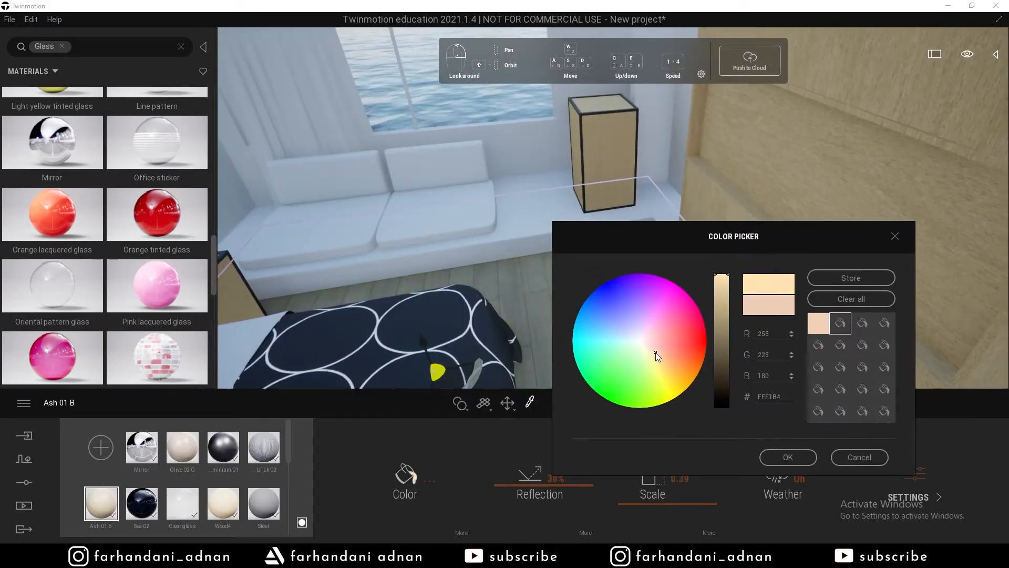
left_click_drag(647, 353, 652, 351)
left_click(789, 457)
Apply Ash 01 B to the window seating platform and duplicate the material.
left_click_drag(102, 503, 505, 242)
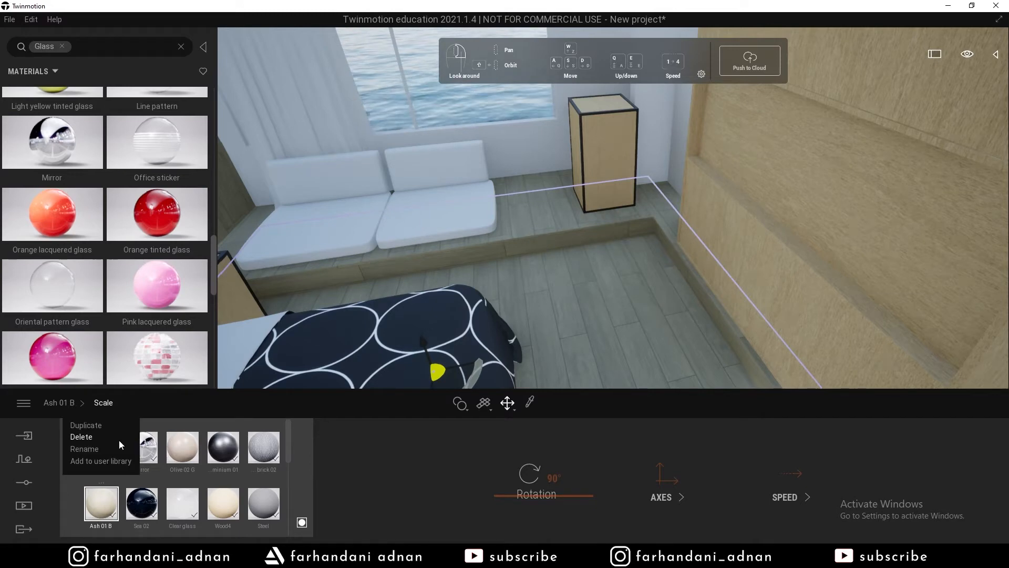
left_click(85, 424)
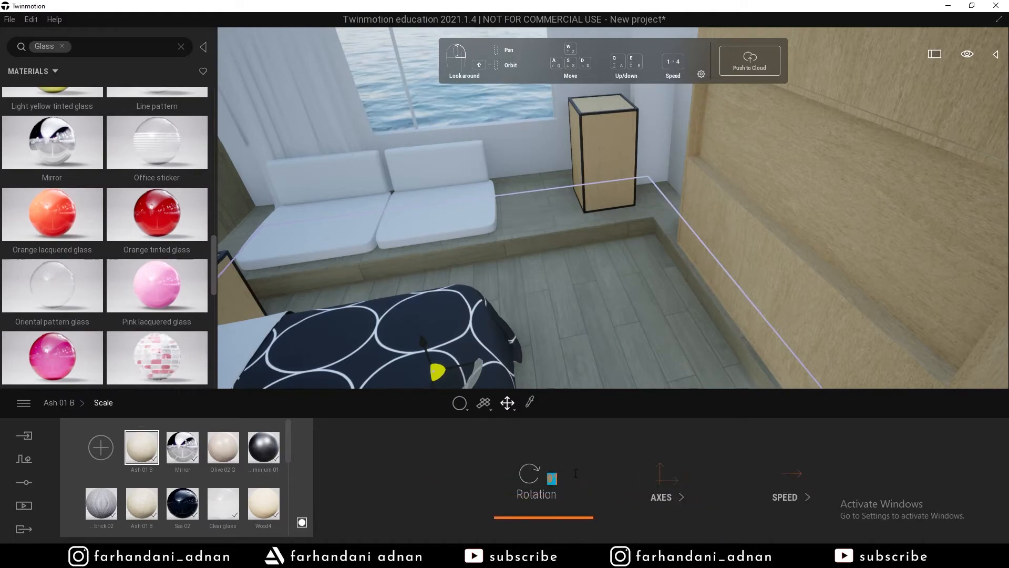
key("s")
right_click_drag(651, 250, 626, 175)
key("s")
key("s")
key("w")
key("s")
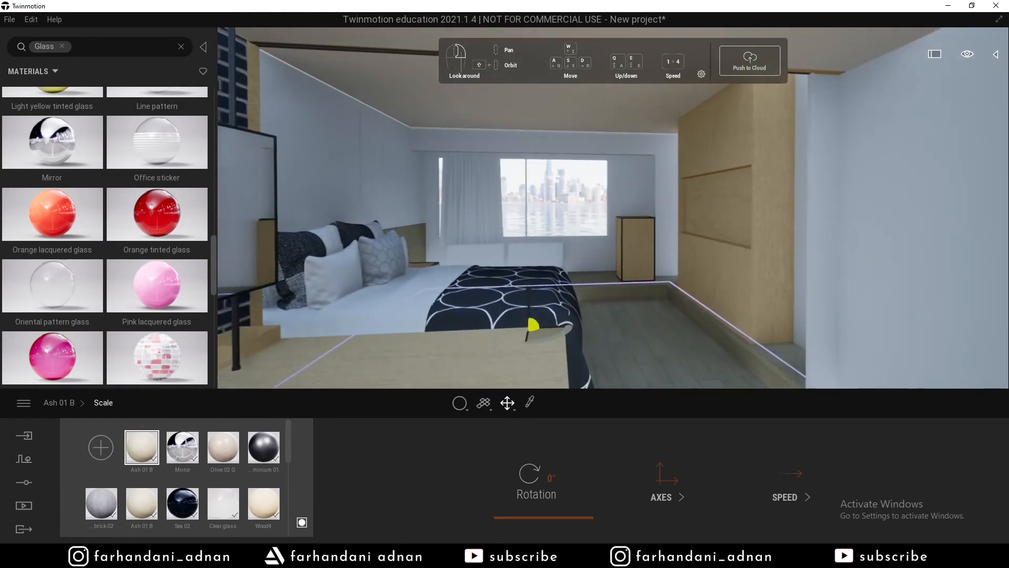
key("w")
key("s")
right_click_drag(526, 274, 544, 274)
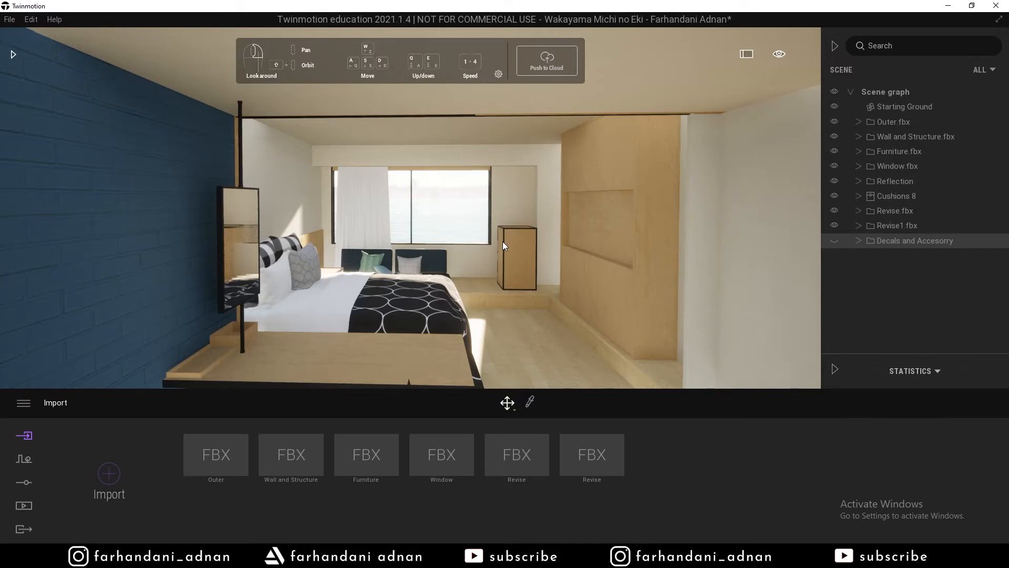
right_click_drag(514, 228, 784, 207)
key("w")
key("s")
key("w")
key("s")
key("w")
key("a")
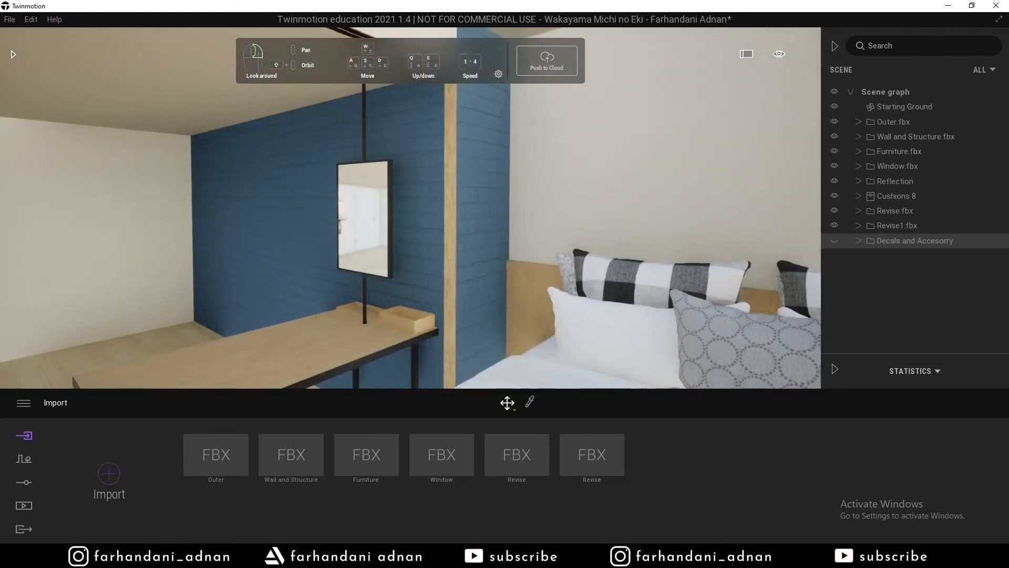
right_click_drag(474, 210, 342, 232)
key("w")
key("w")
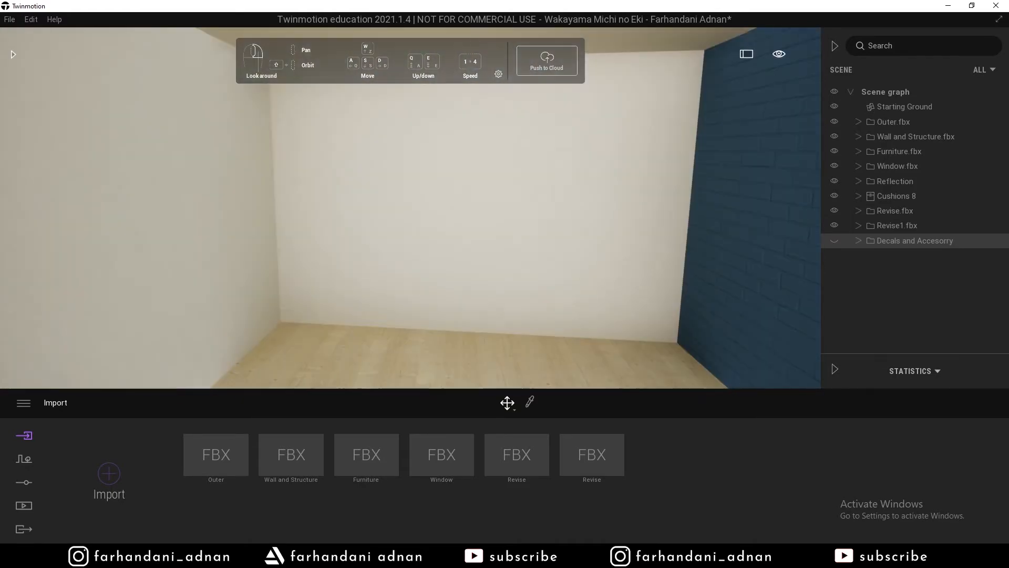
key("s")
right_click_drag(341, 233, 413, 170)
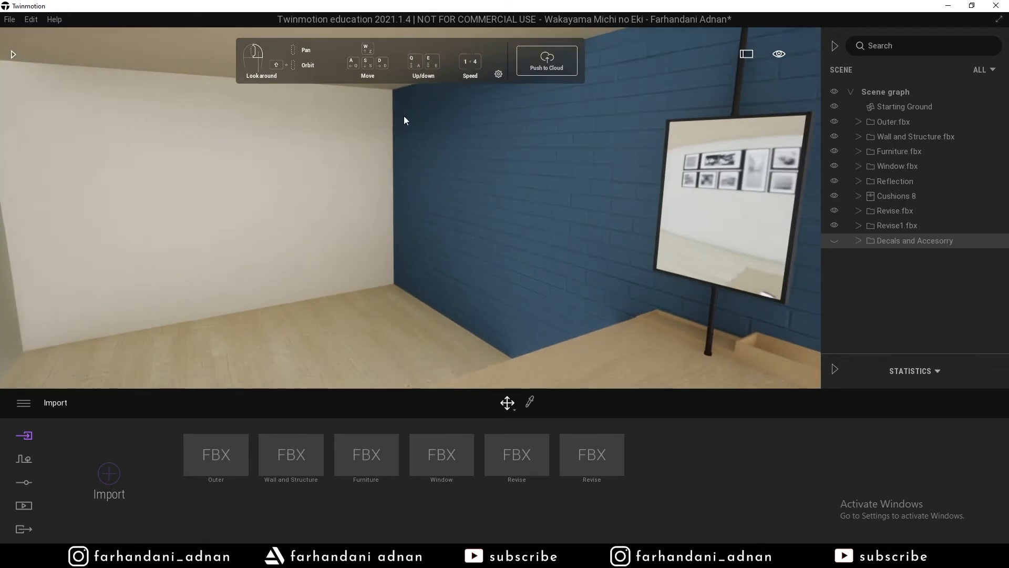
key("s")
right_click_drag(411, 257, 321, 324)
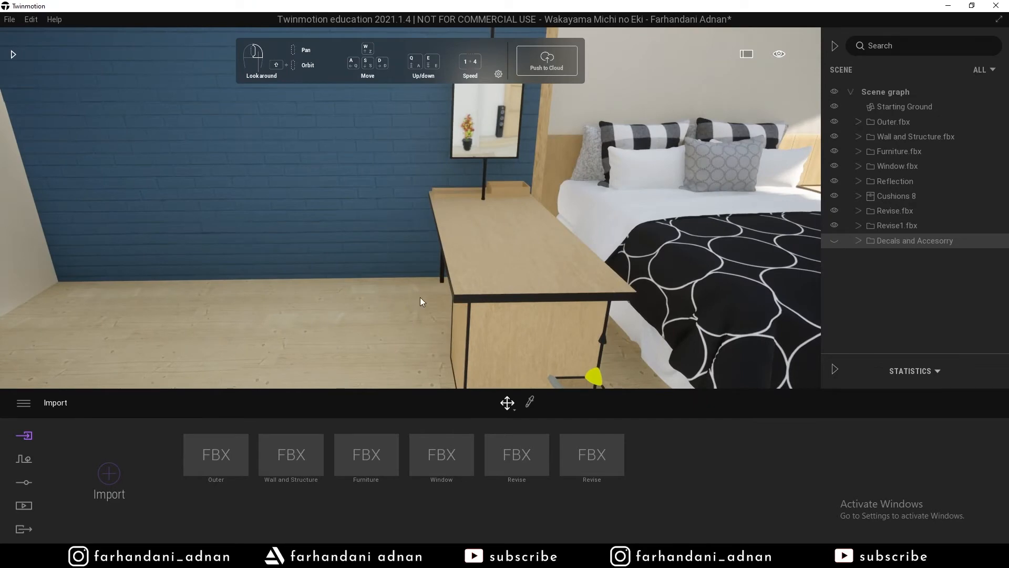
right_click_drag(464, 220, 605, 190)
key("a")
key("d")
right_click_drag(315, 286, 251, 242)
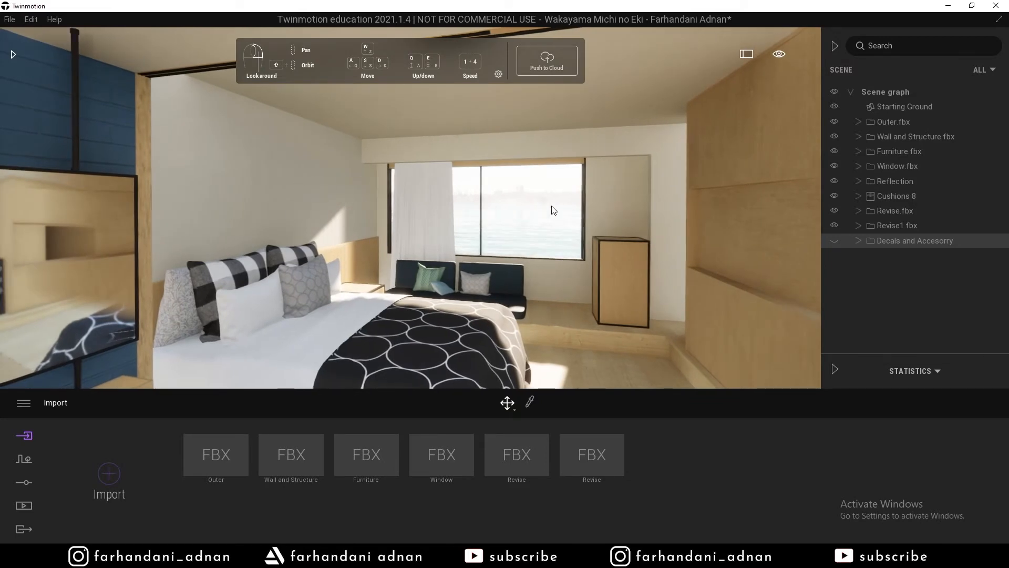
right_click_drag(327, 188, 582, 239)
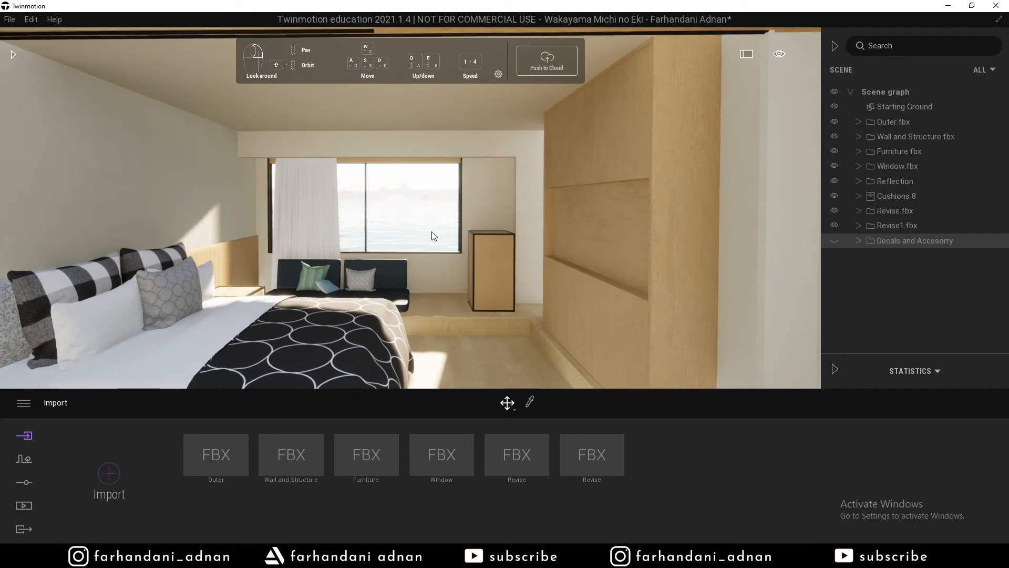
key("s")
mouse_move(435, 232)
right_mouse_down()
mouse_move(459, 232)
mouse_move(439, 231)
right_mouse_up()
key("w")
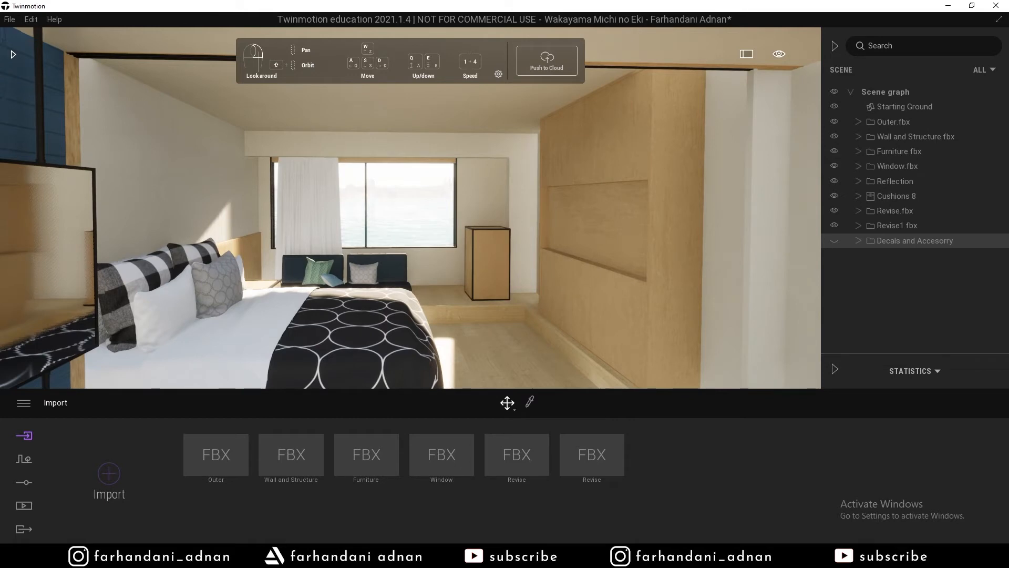
key("s")
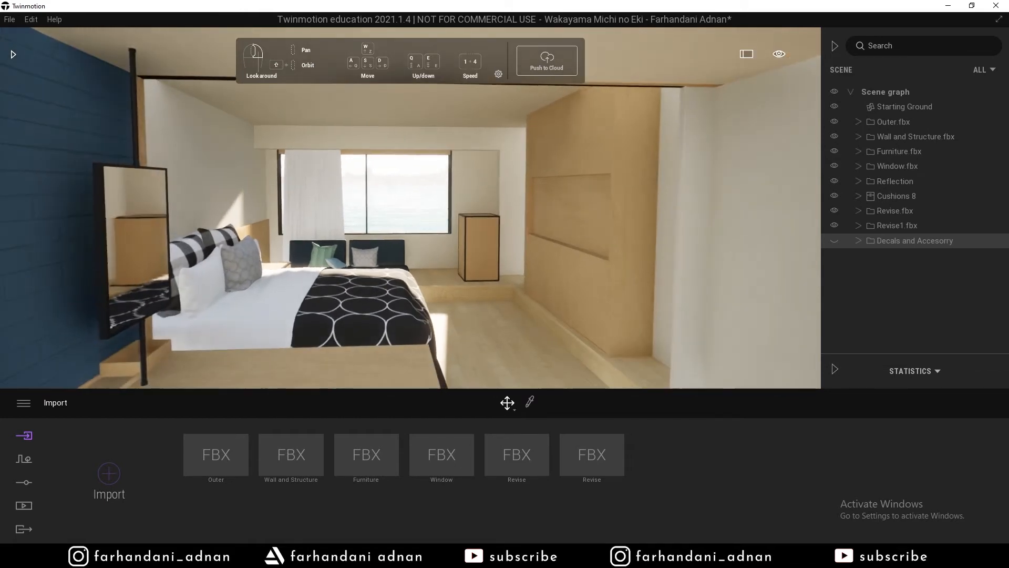
key("d")
right_click_drag(438, 231, 421, 268)
key("w")
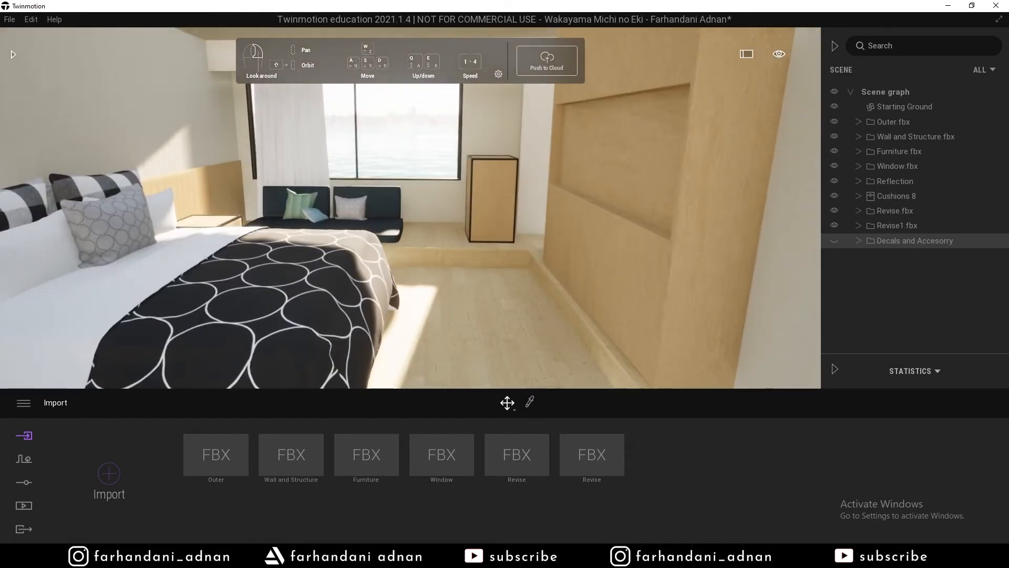
key("s")
key("s")
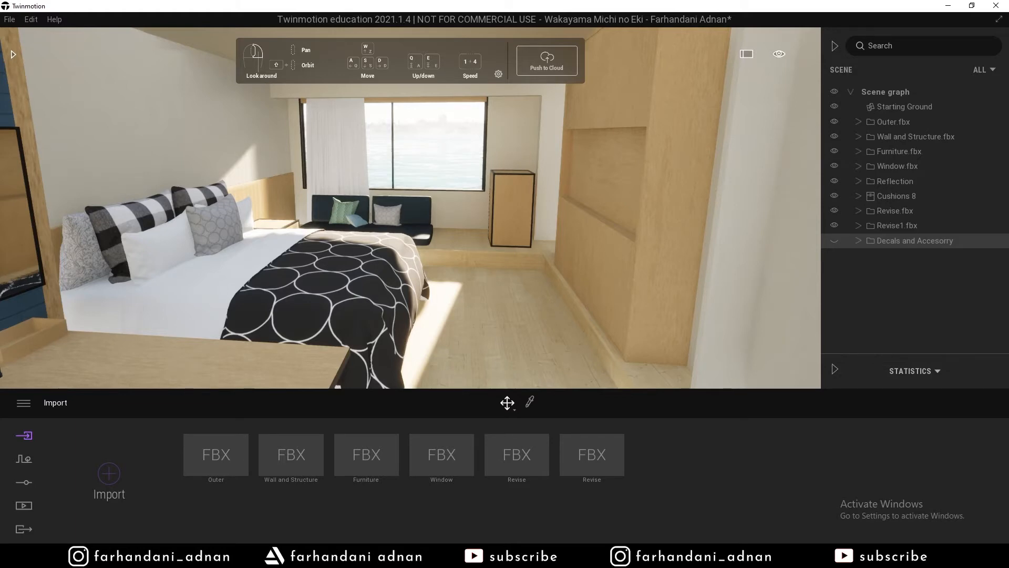
key("a")
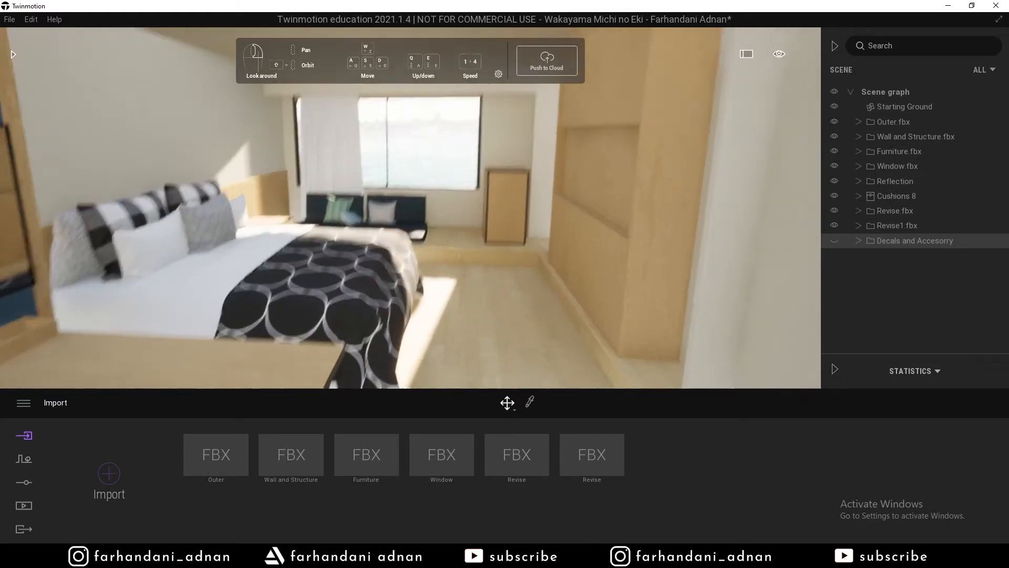
key("d")
key("a")
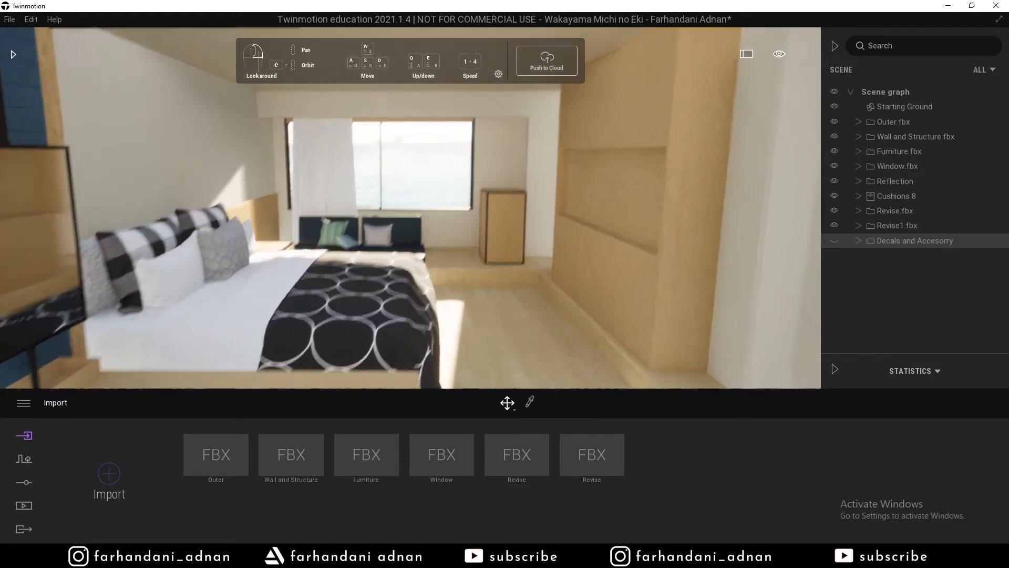
key("s")
key("w")
key("q")
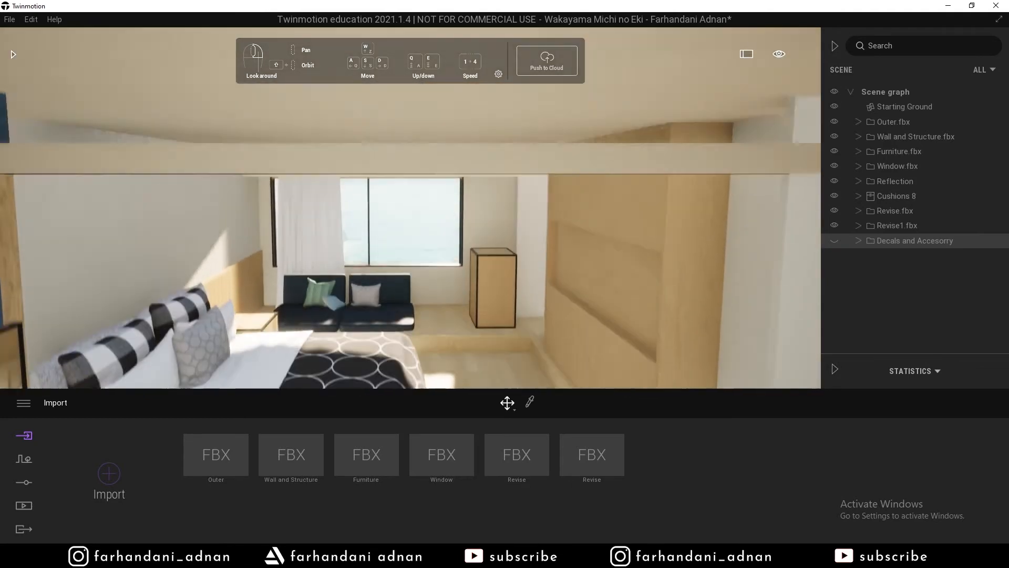
key("e")
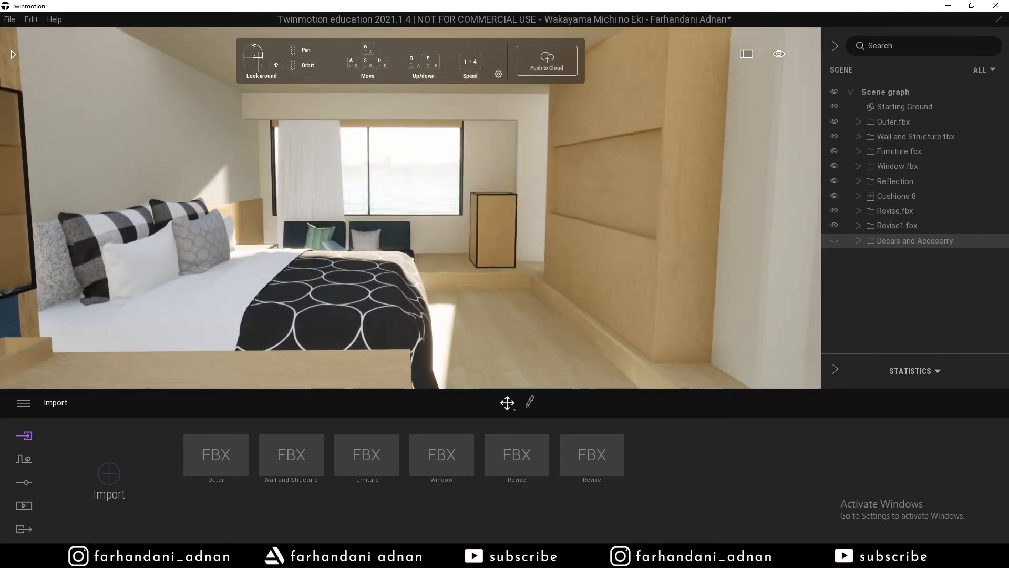
key("q")
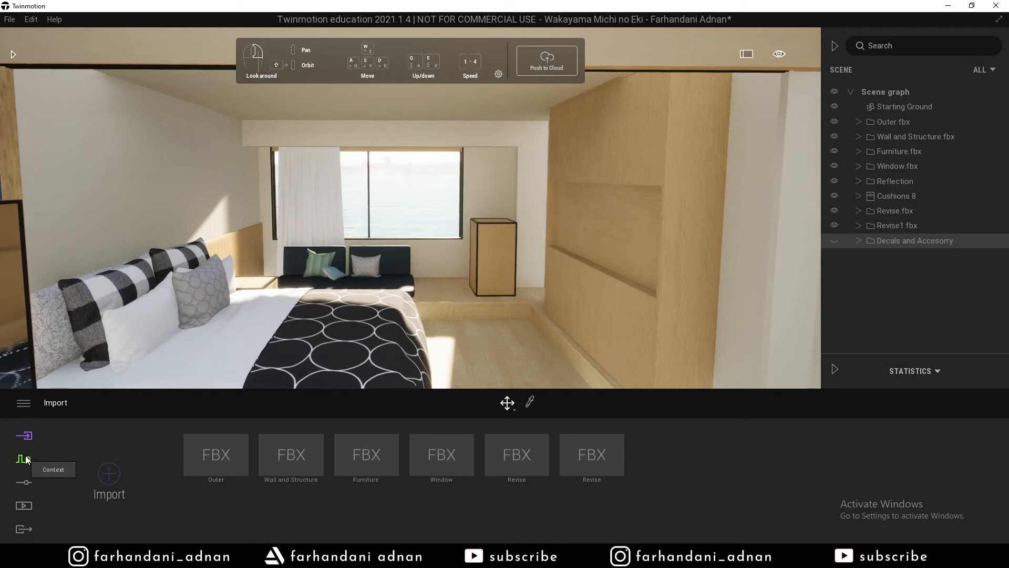
Look through the Context, Settings and Media panels, then open the Location settings.
left_click(23, 459)
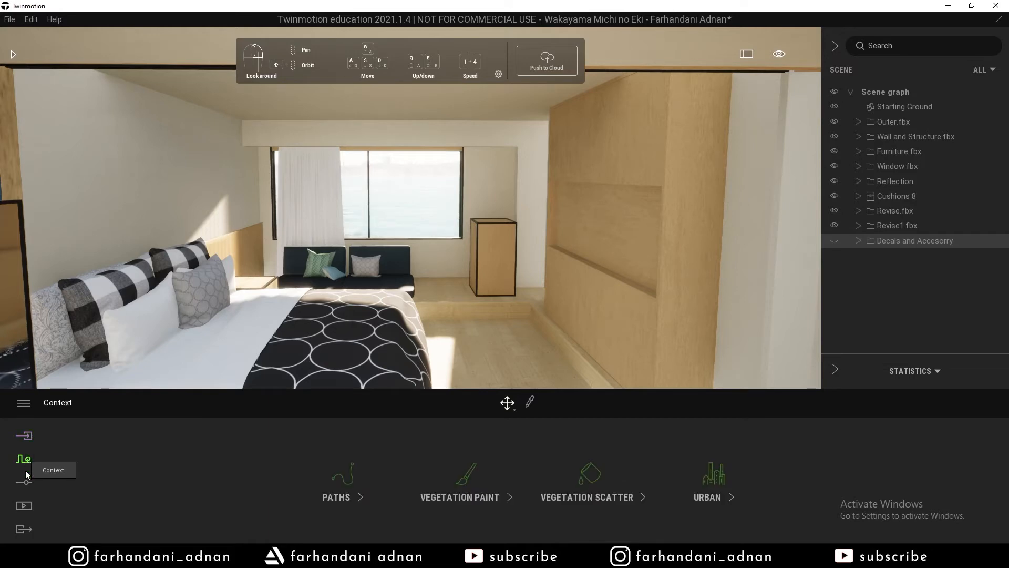
left_click(27, 487)
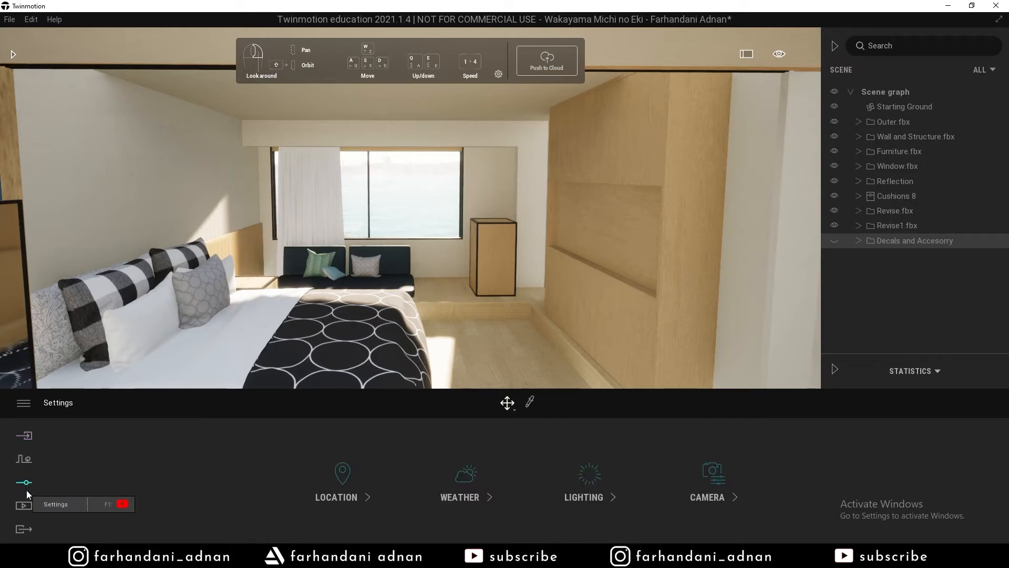
left_click(24, 505)
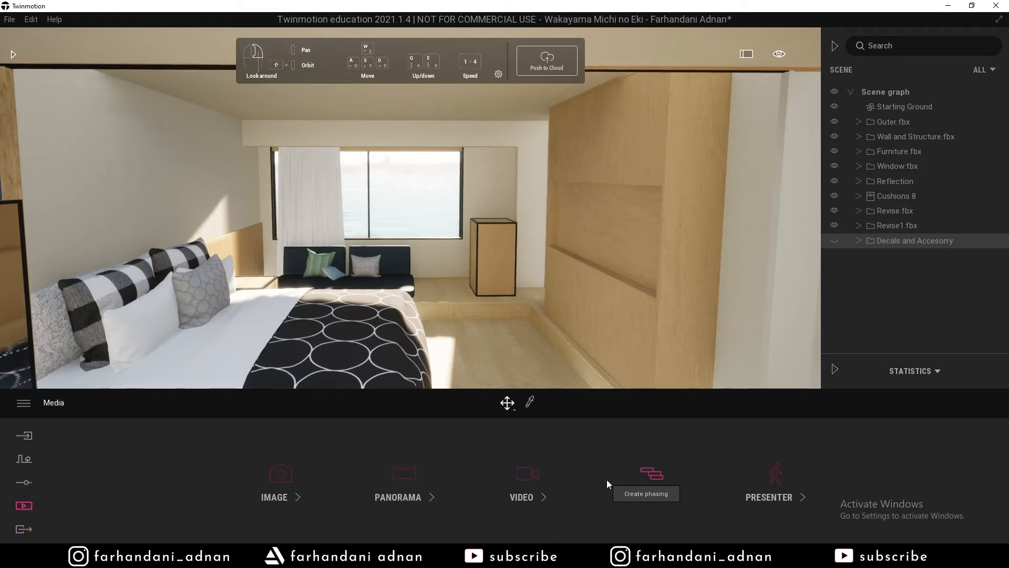
left_click(24, 483)
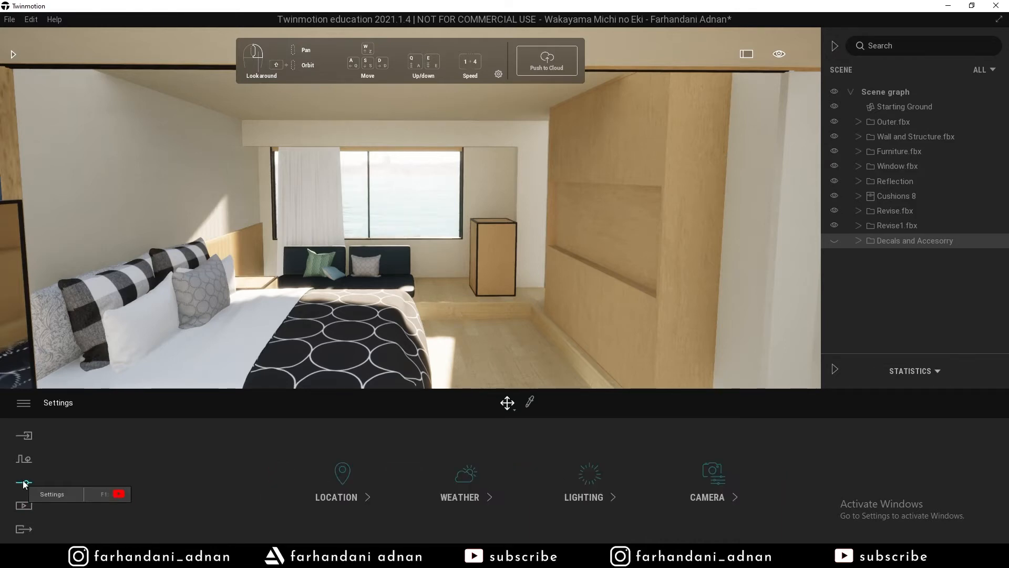
left_click(329, 487)
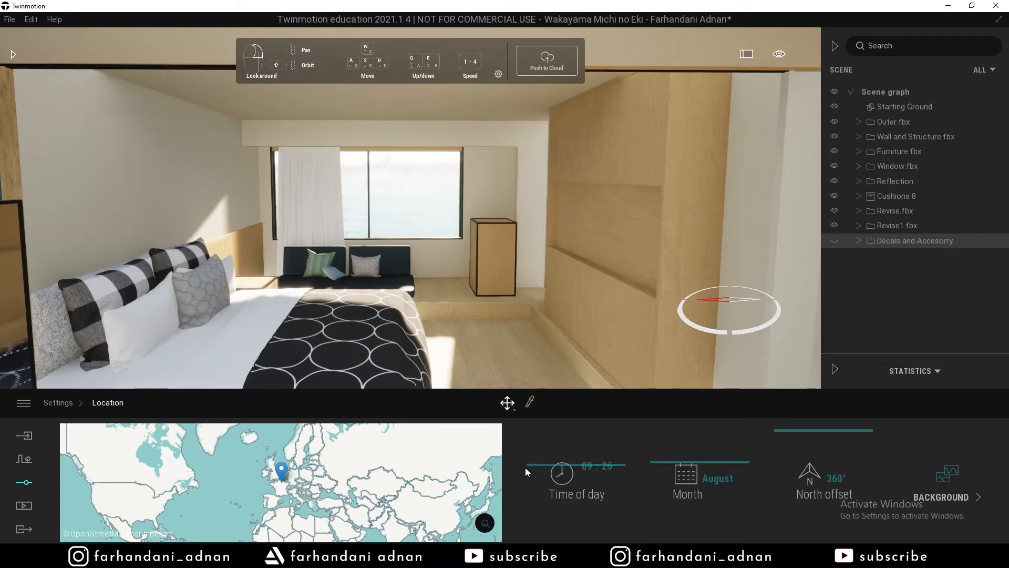
Set the sun to 09:35 in August with a 360° north offset.
mouse_move(538, 464)
left_mouse_down()
mouse_move(539, 497)
mouse_move(543, 456)
mouse_move(543, 466)
left_mouse_up()
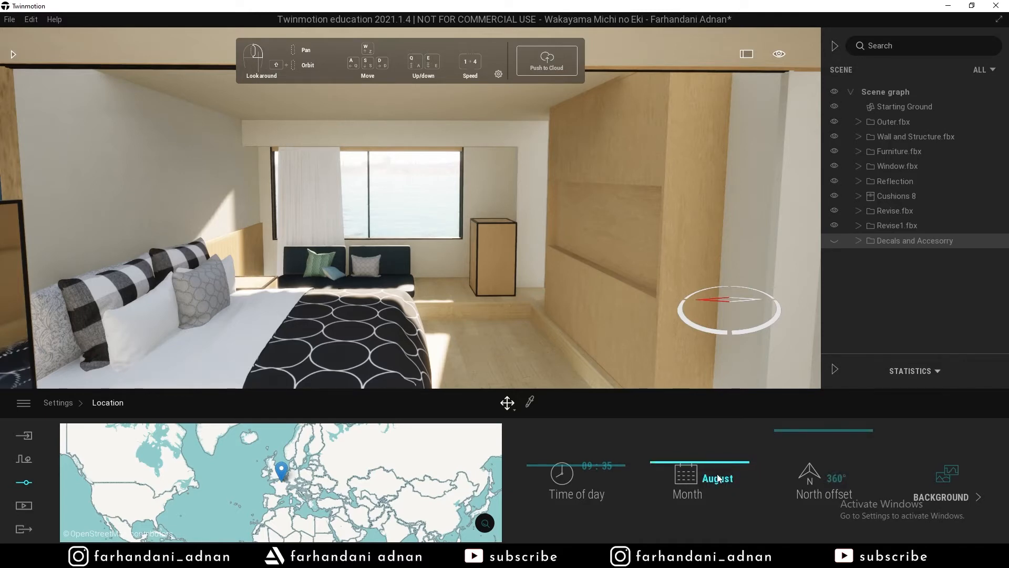
mouse_move(677, 460)
left_mouse_down()
mouse_move(672, 466)
mouse_move(666, 450)
mouse_move(665, 460)
left_mouse_up()
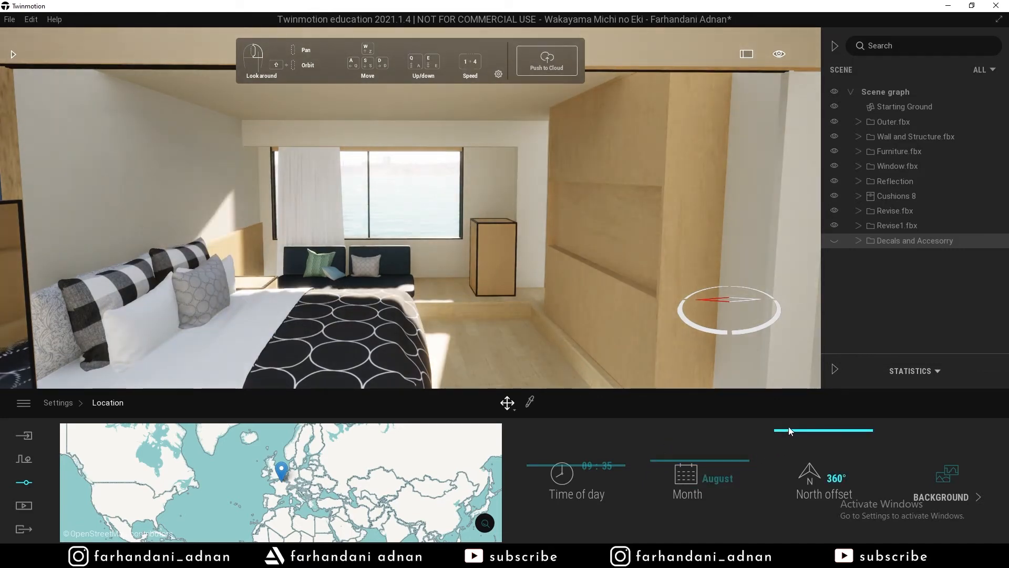
mouse_move(789, 428)
left_mouse_down()
mouse_move(787, 451)
mouse_move(780, 423)
left_mouse_up()
right_click_drag(520, 353, 509, 333)
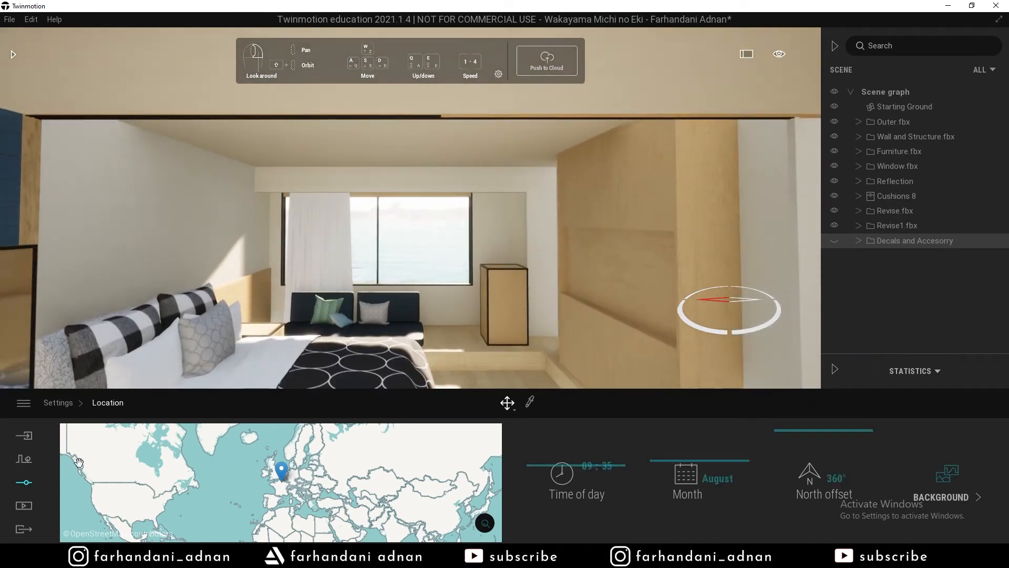
Preview the Bay background picture, then switch back to Waterfront.
left_click(940, 480)
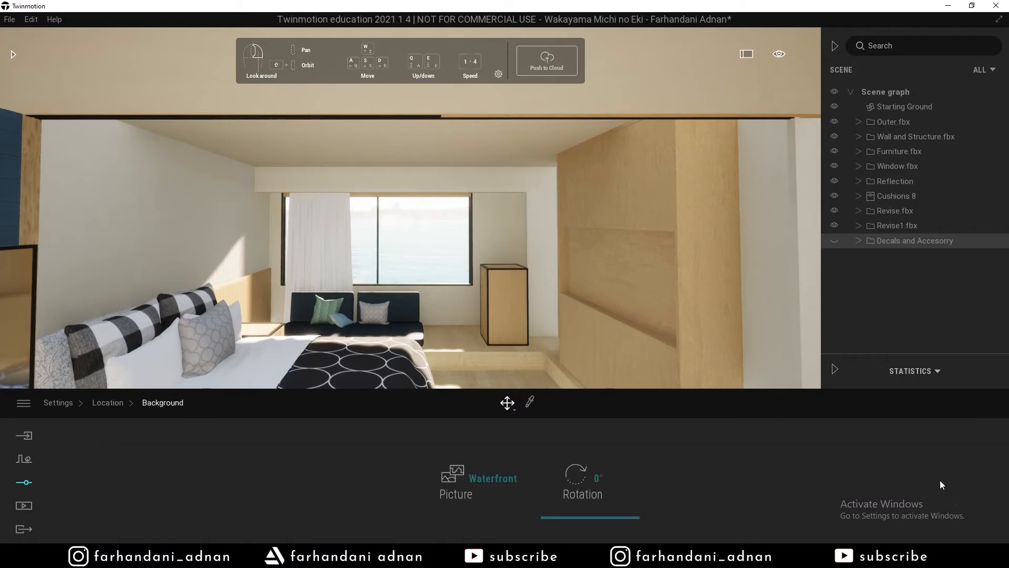
left_click(451, 476)
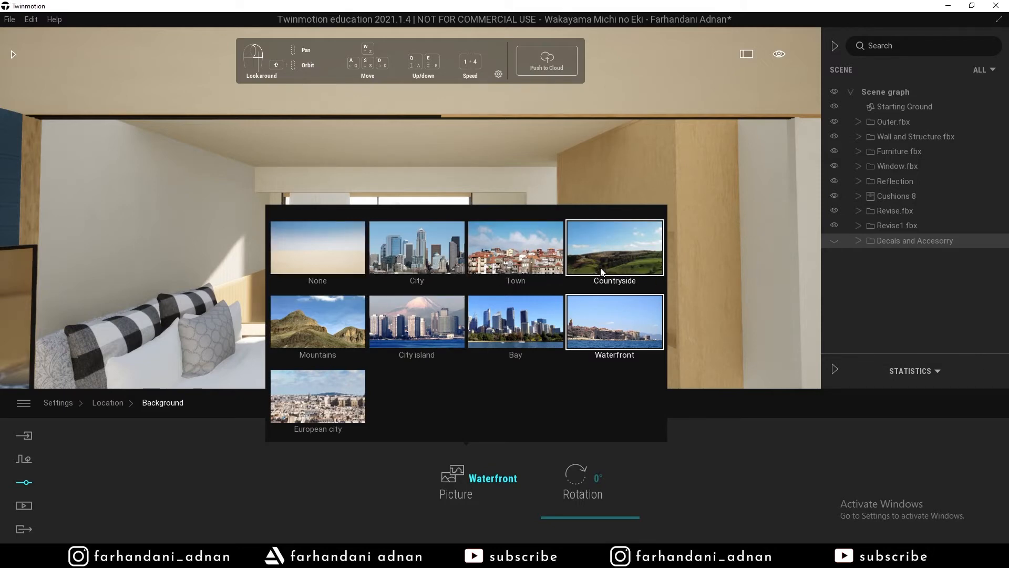
left_click(521, 327)
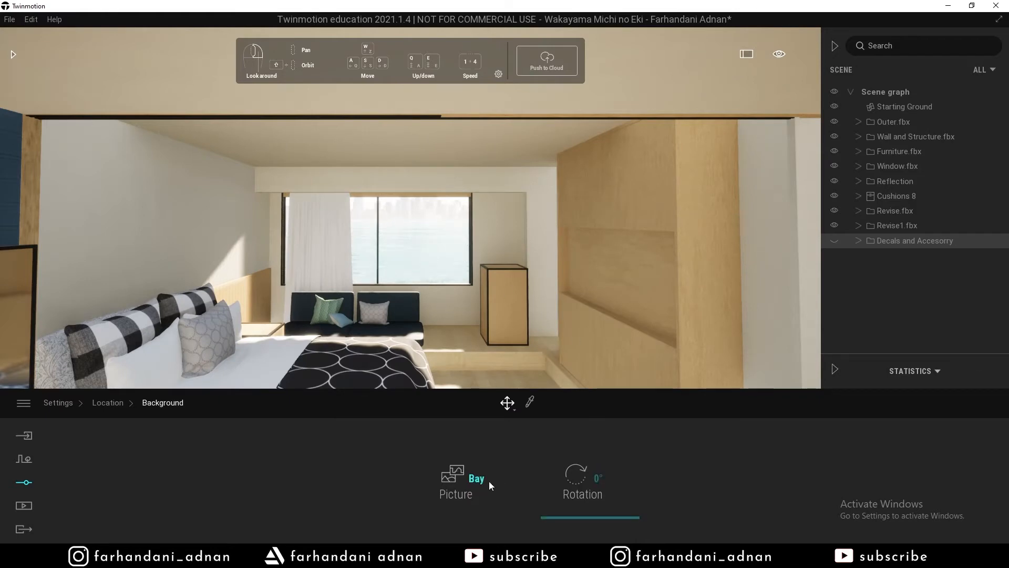
left_click(465, 477)
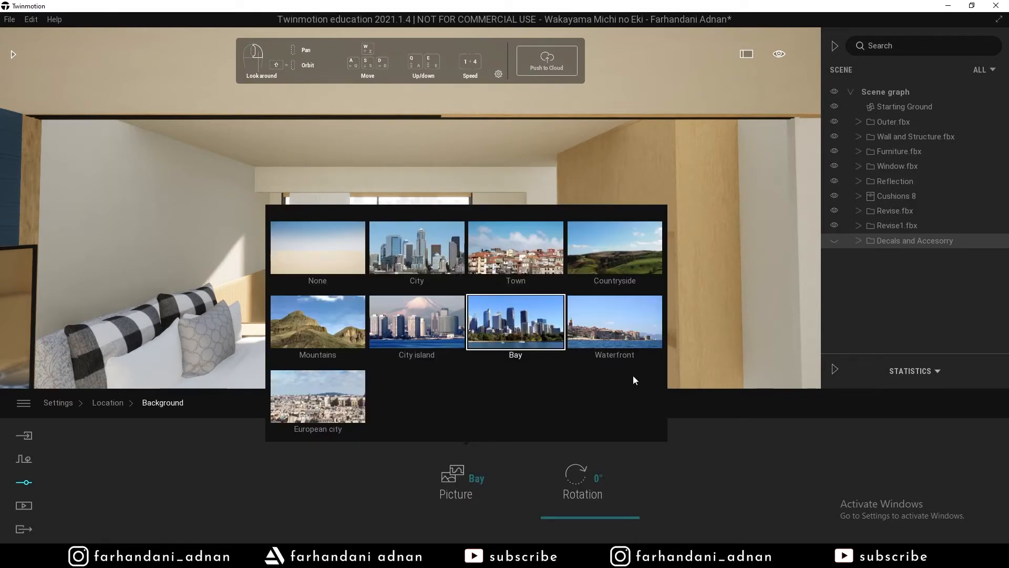
left_click(619, 329)
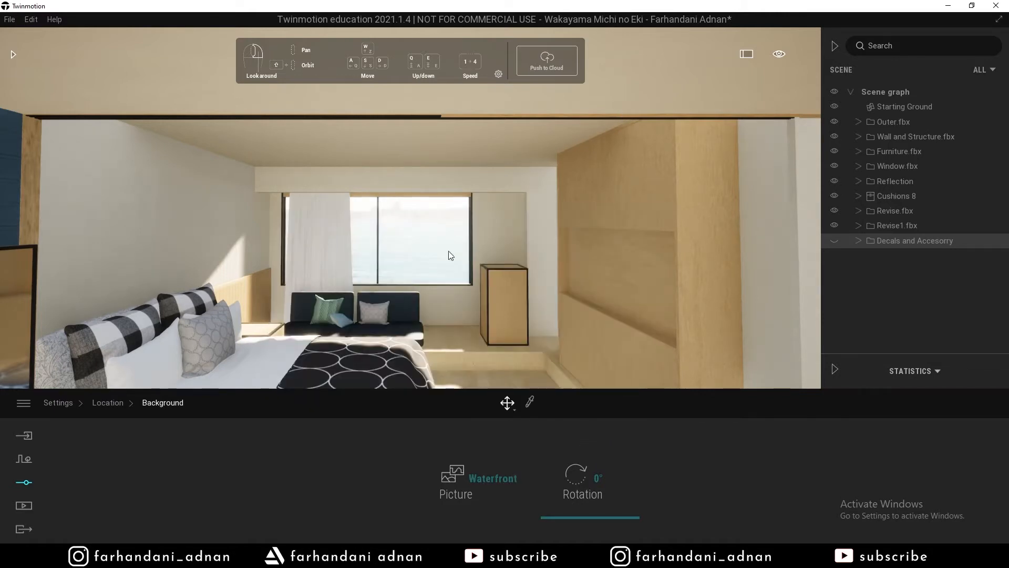
Look around the bedroom, then return through Location to the main Settings overview.
key("q")
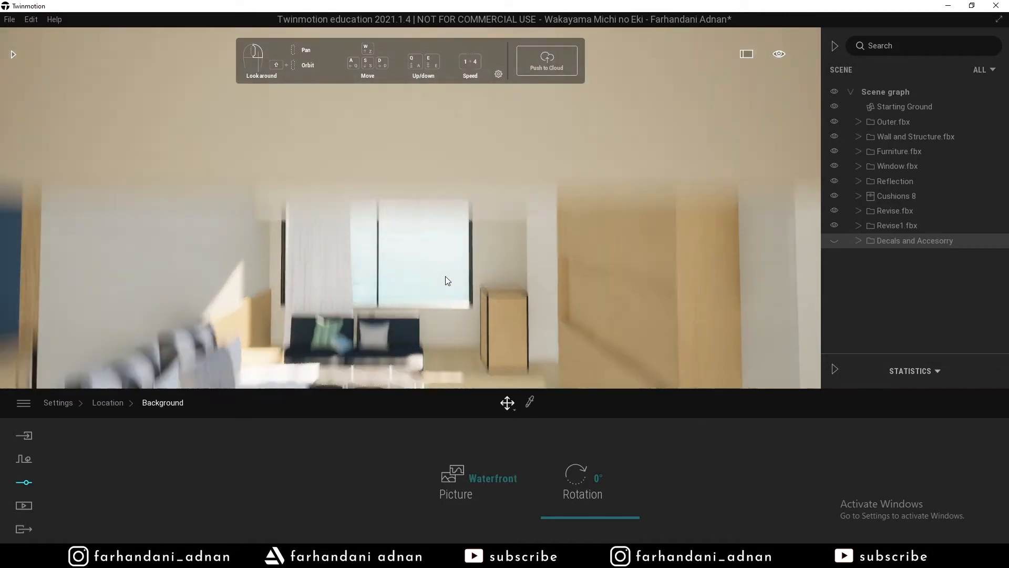
key("e")
key("q")
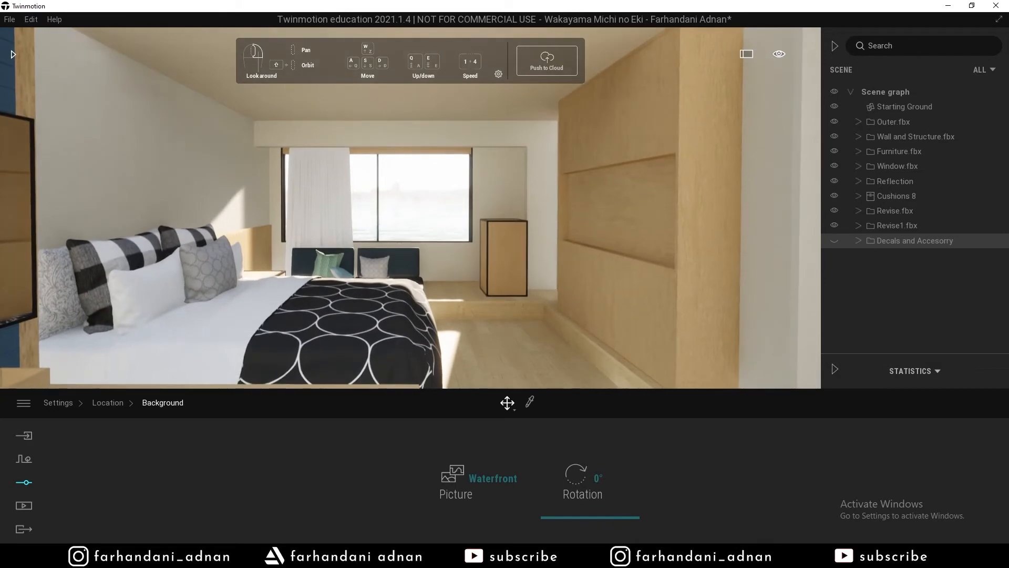
mouse_move(446, 277)
right_mouse_down()
mouse_move(426, 347)
mouse_move(444, 279)
right_mouse_up()
key("s")
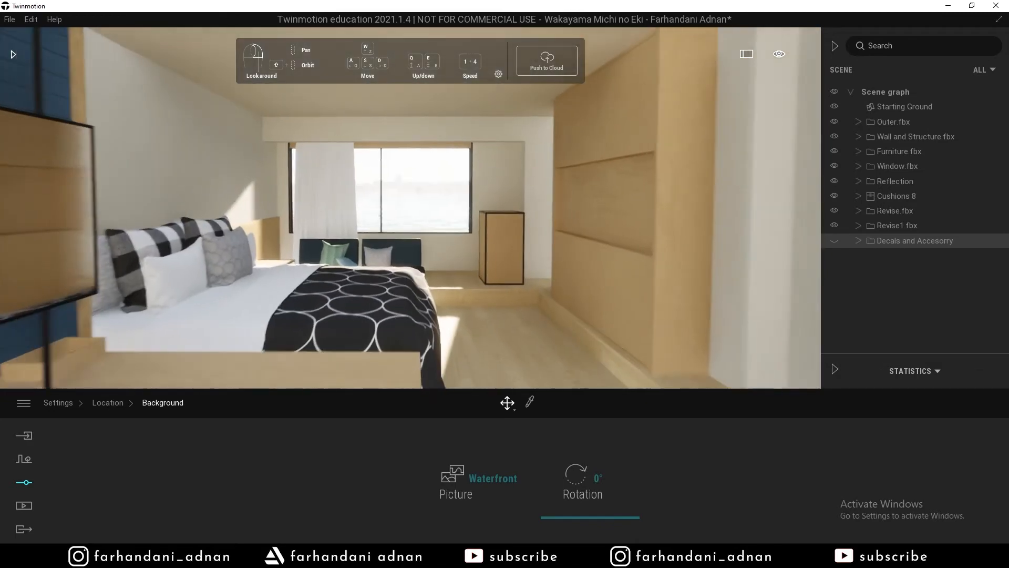
key("w")
left_click(113, 402)
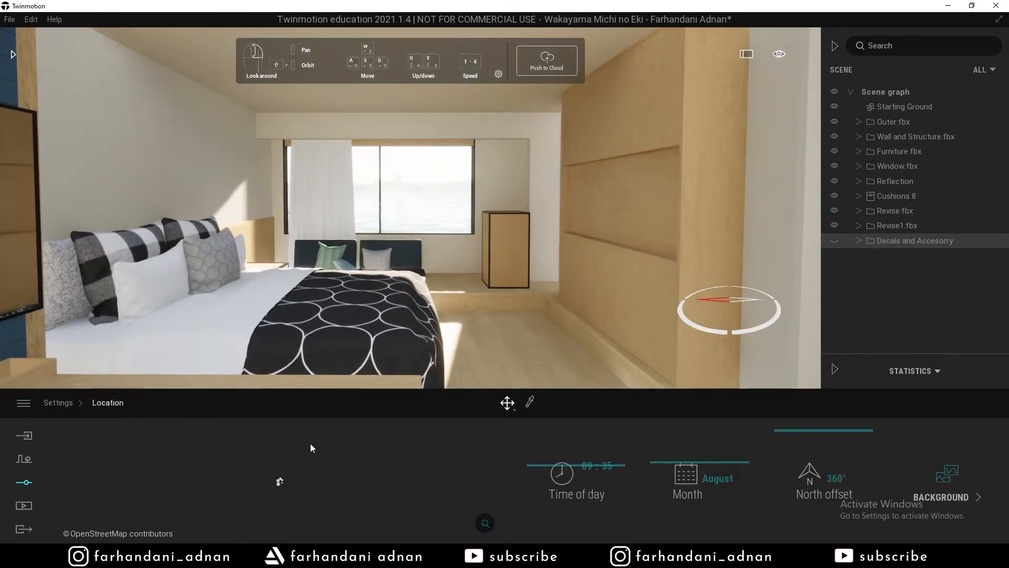
left_click(48, 402)
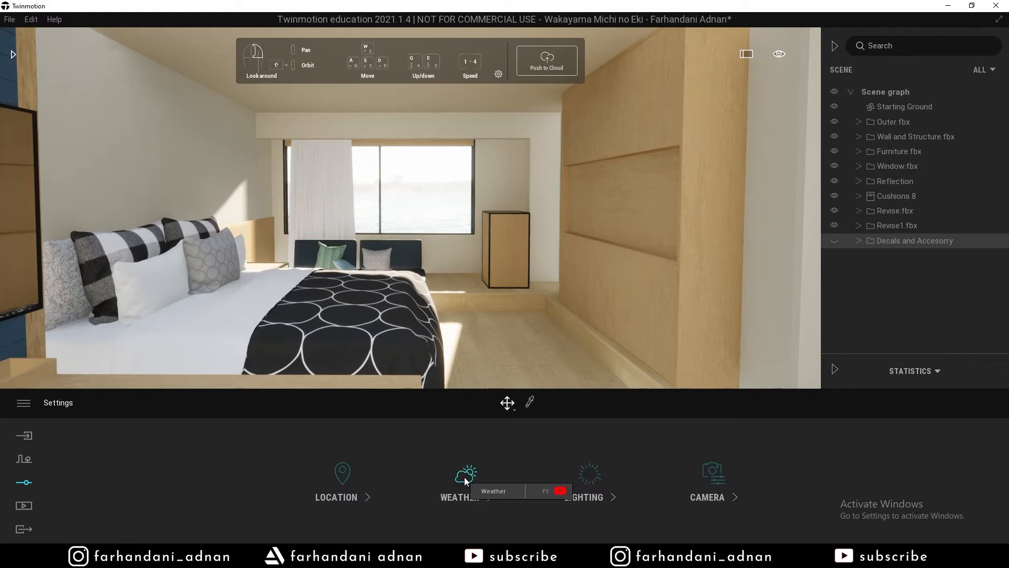
left_click(475, 495)
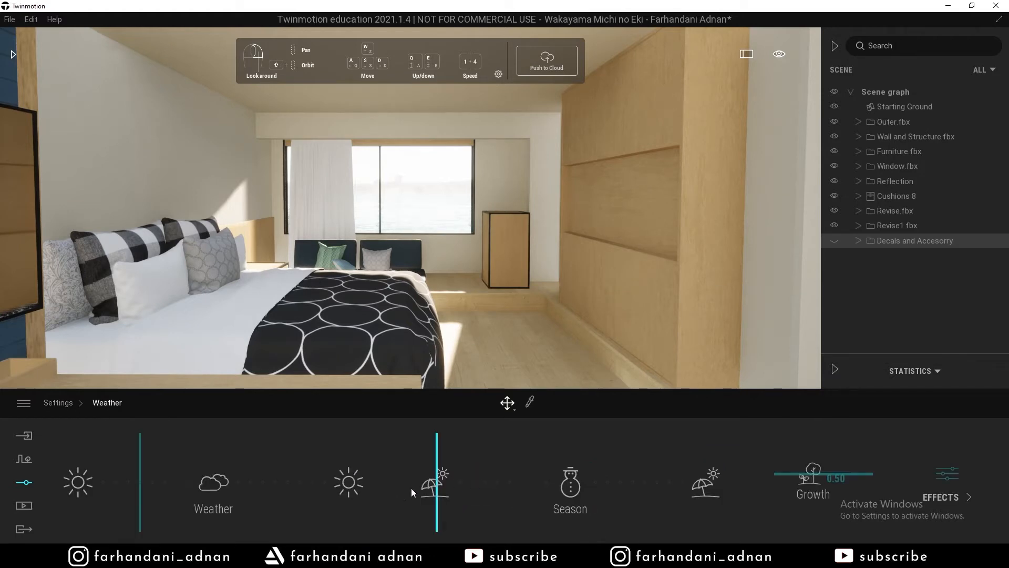
left_click(138, 480)
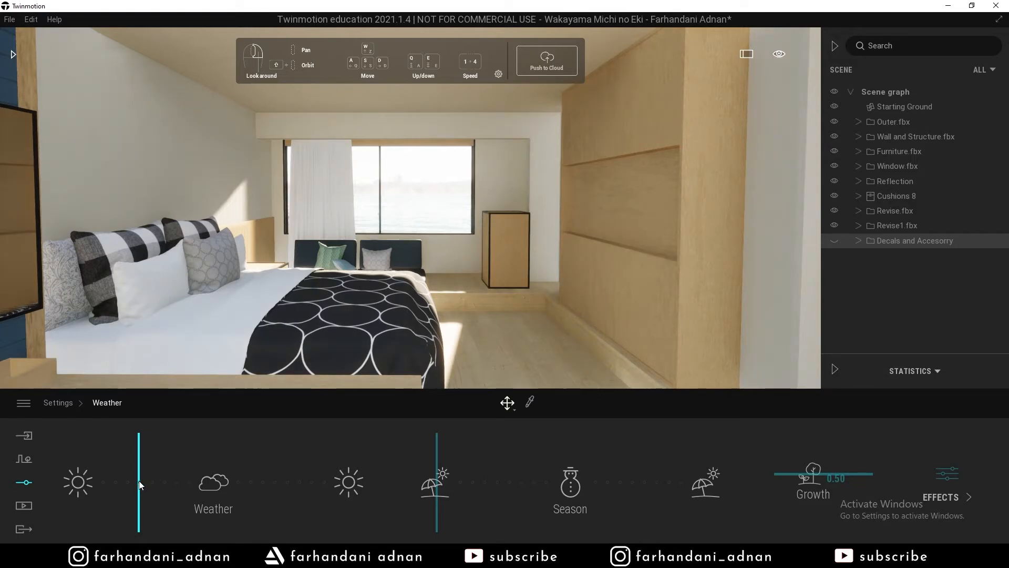
mouse_move(139, 483)
left_mouse_down()
mouse_move(79, 481)
mouse_move(293, 482)
mouse_move(213, 490)
mouse_move(117, 481)
mouse_move(146, 480)
left_mouse_up()
mouse_move(438, 484)
left_mouse_down()
mouse_move(707, 482)
mouse_move(430, 481)
left_mouse_up()
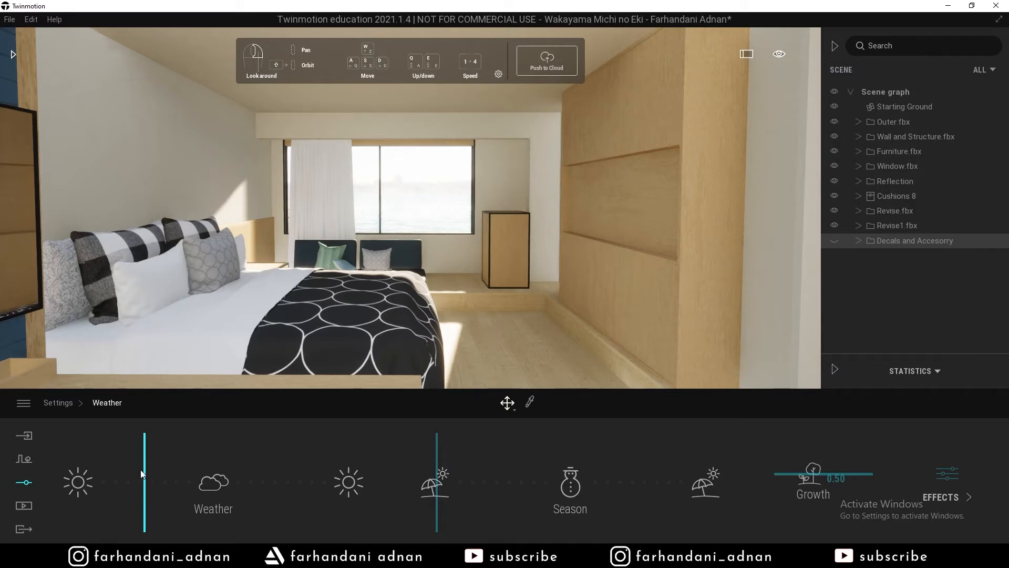
left_click_drag(138, 472, 209, 489)
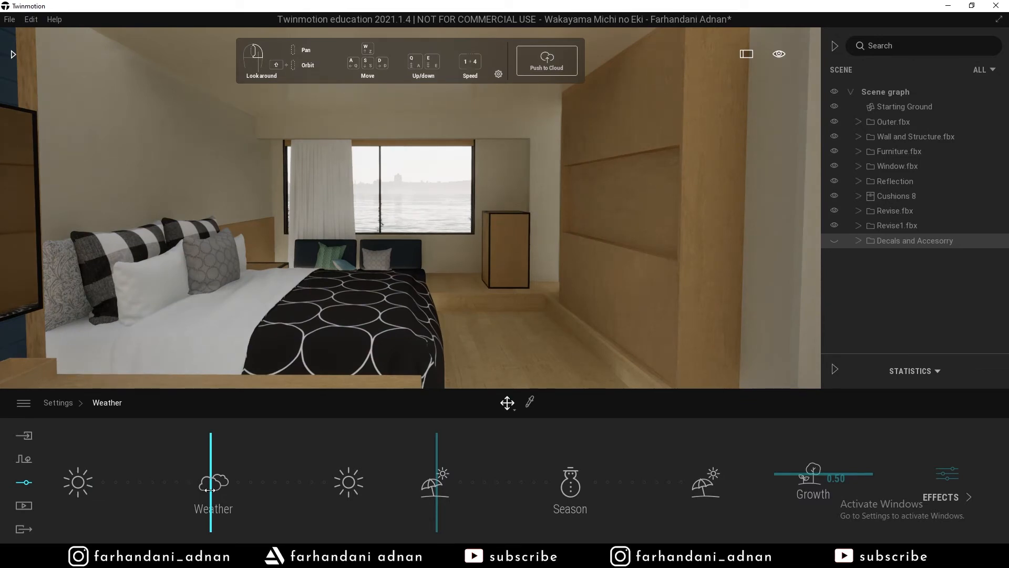
left_click_drag(209, 489, 144, 480)
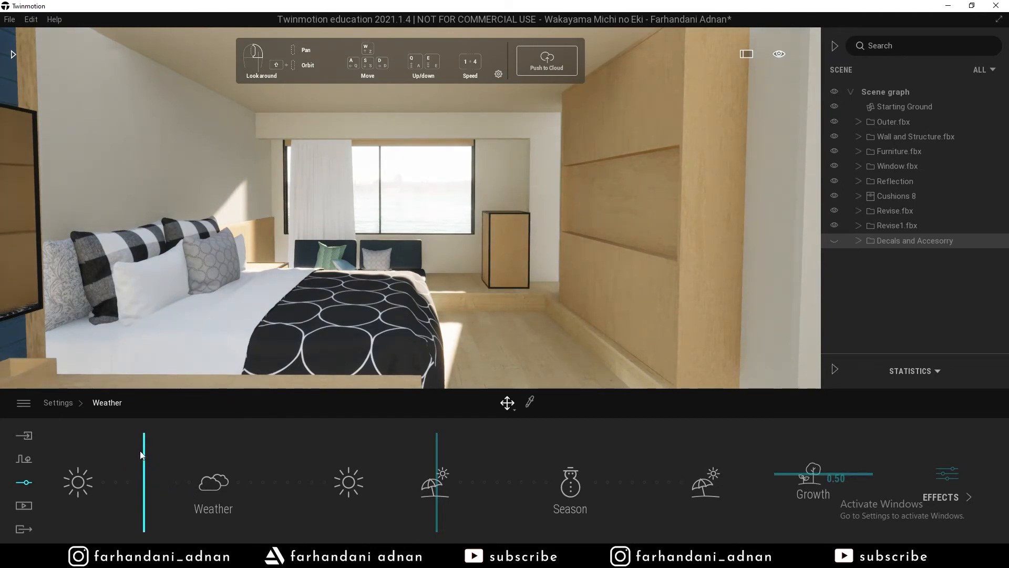
left_click(63, 404)
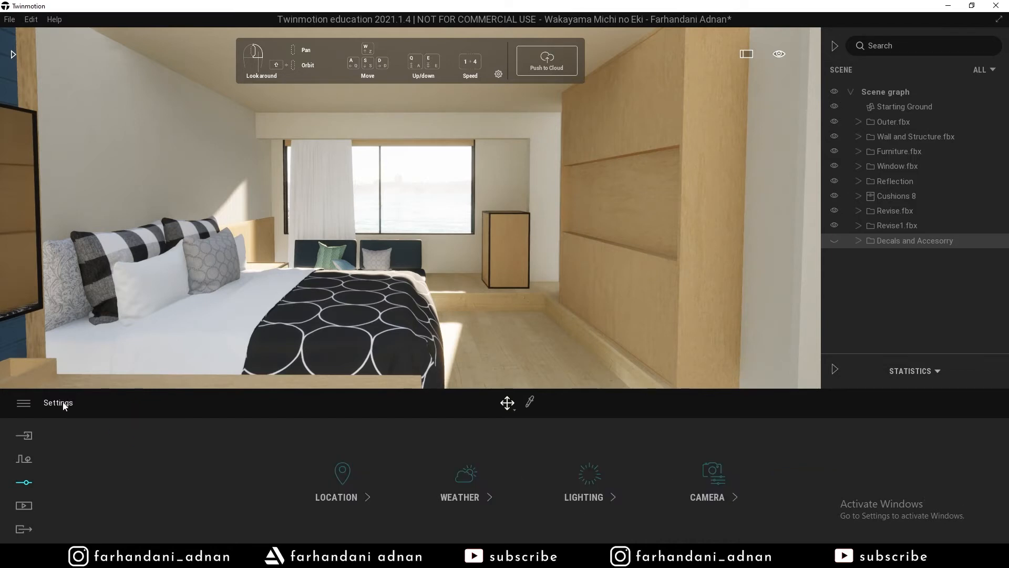
In Lighting, set exposure to 5.80 and lower the white balance to 6414K.
left_click(589, 486)
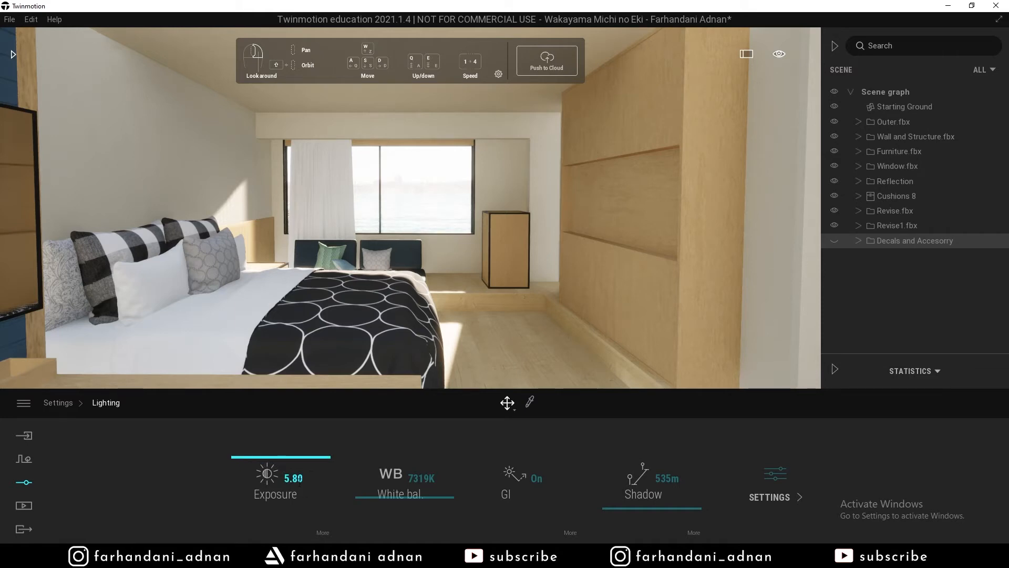
mouse_move(269, 454)
left_mouse_down()
mouse_move(221, 456)
mouse_move(264, 456)
left_mouse_up()
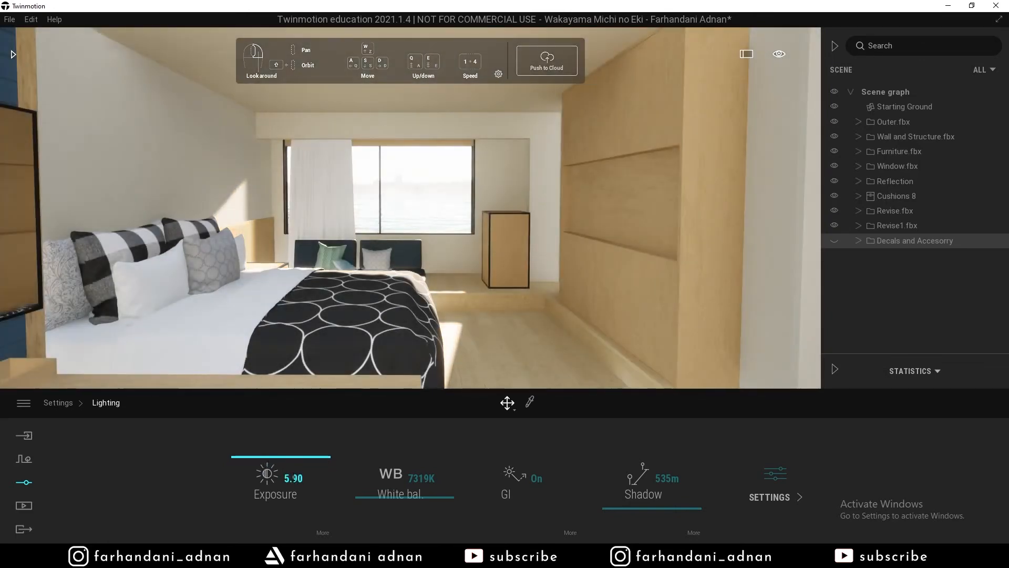
left_click(293, 478)
type("8")
key("BackSpace")
type("5.8")
key("Return")
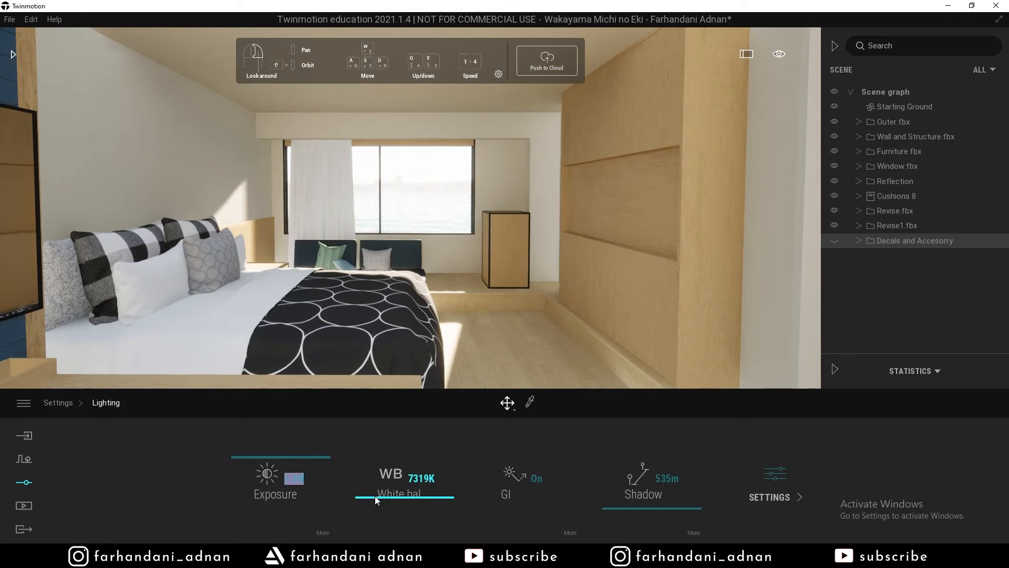
mouse_move(372, 501)
left_mouse_down()
mouse_move(375, 509)
mouse_move(371, 486)
left_mouse_up()
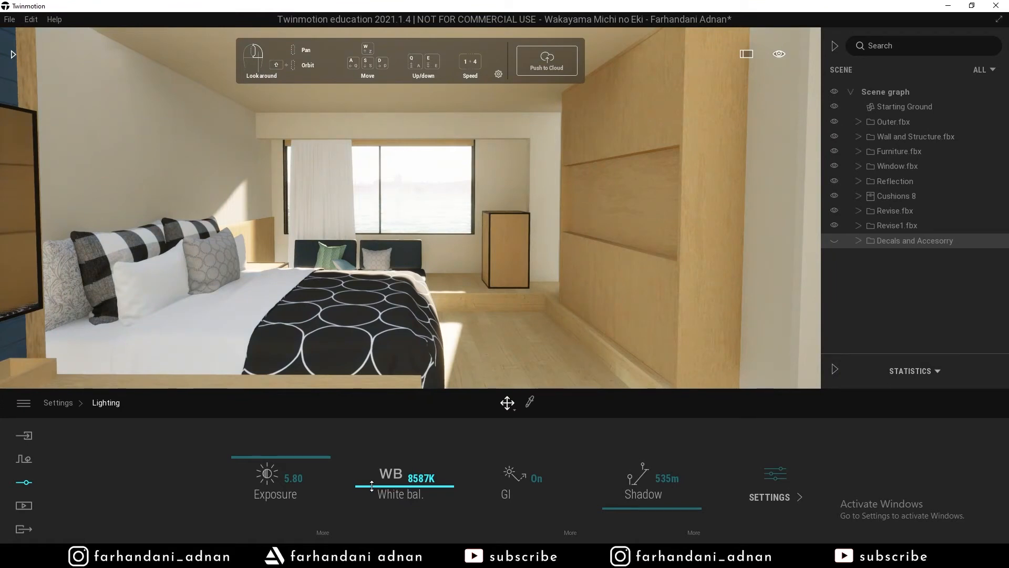
left_click_drag(371, 486, 373, 506)
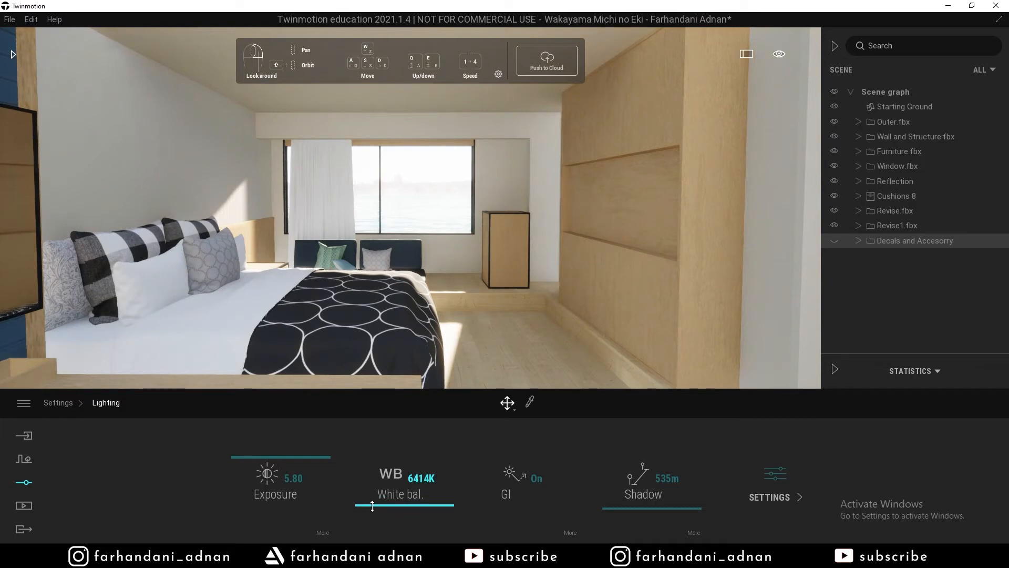
Compare the bedroom with global illumination off and on, leaving it on.
left_click(543, 478)
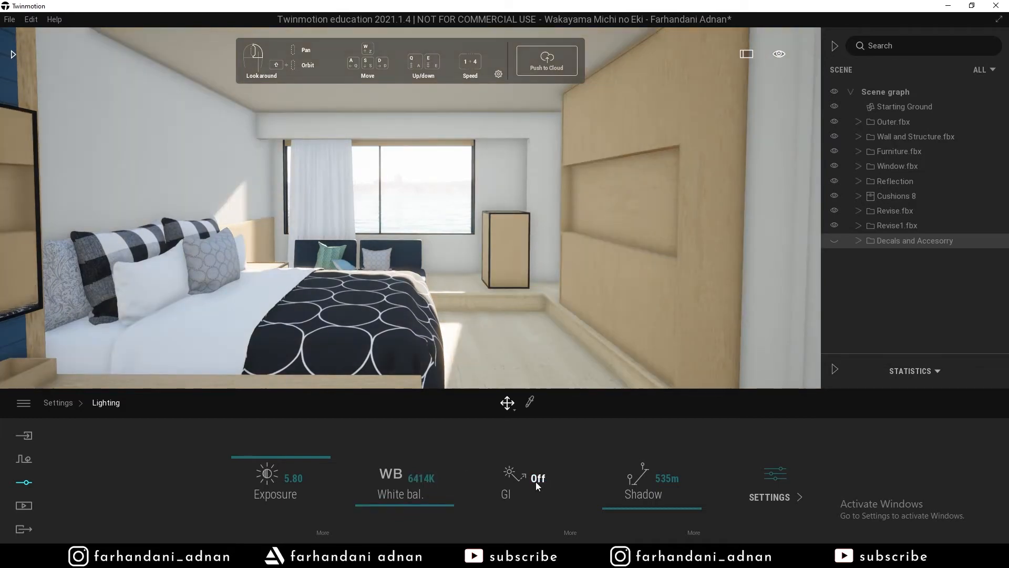
left_click(535, 481)
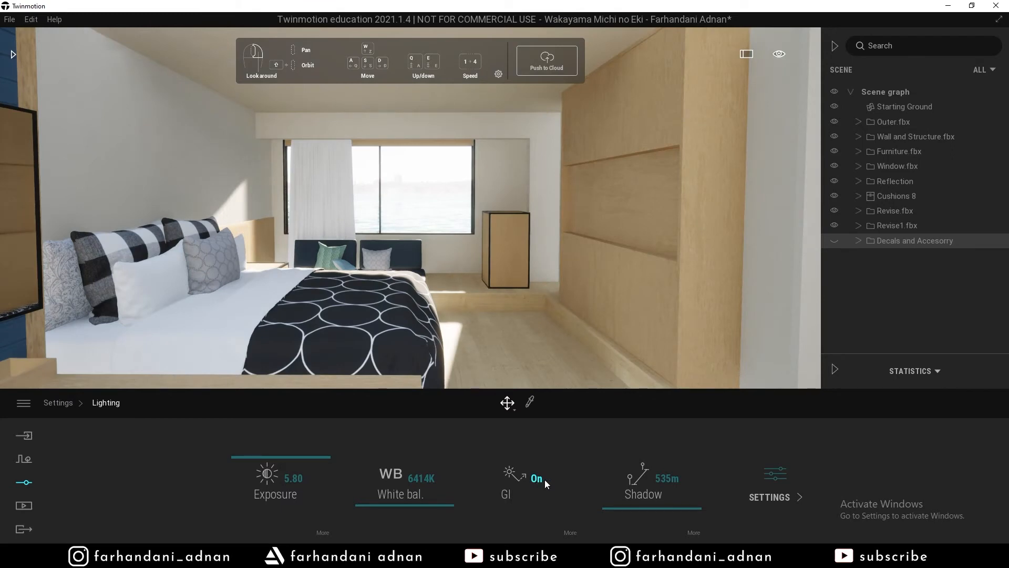
left_click(541, 478)
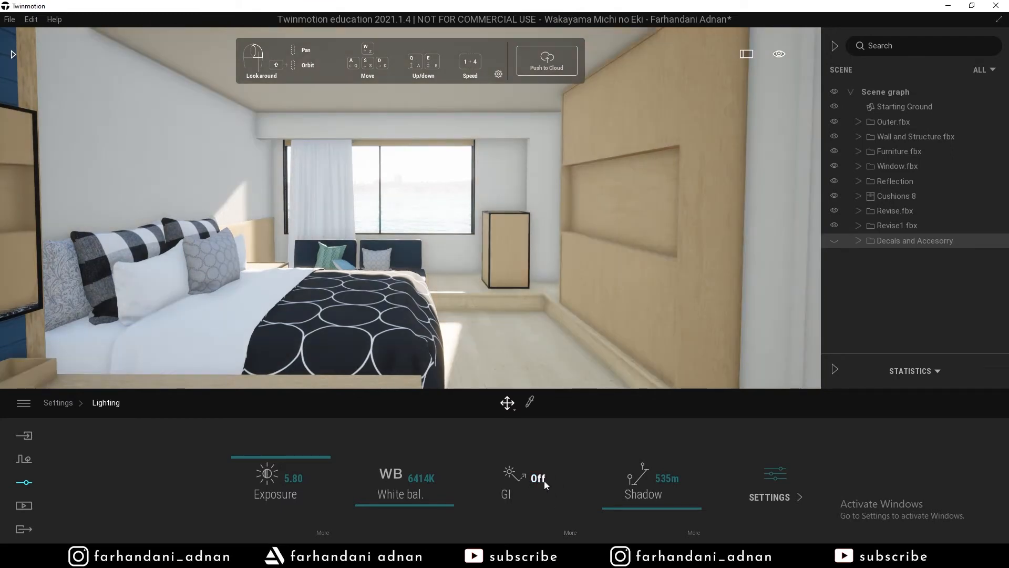
left_click(537, 478)
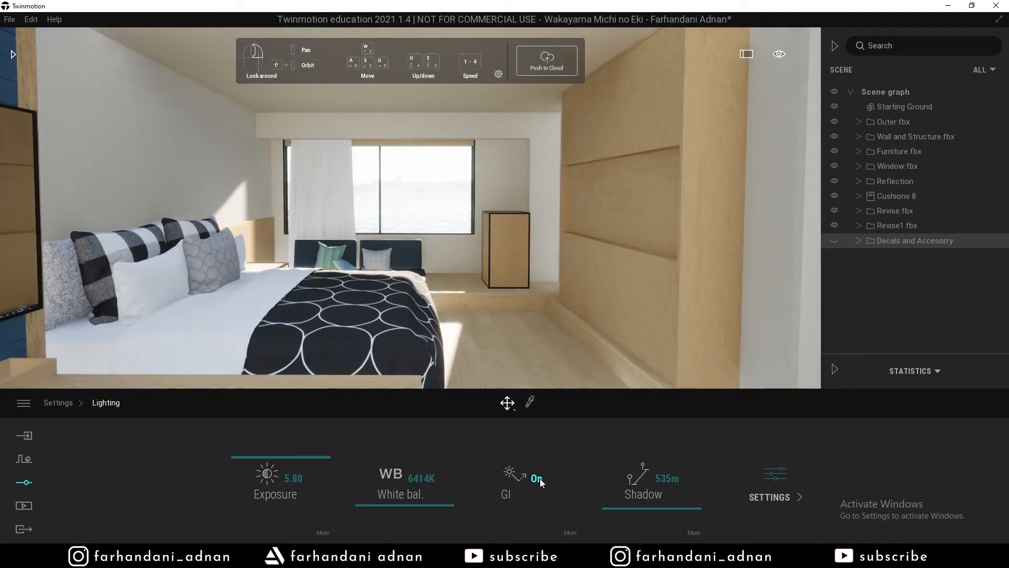
left_click(540, 478)
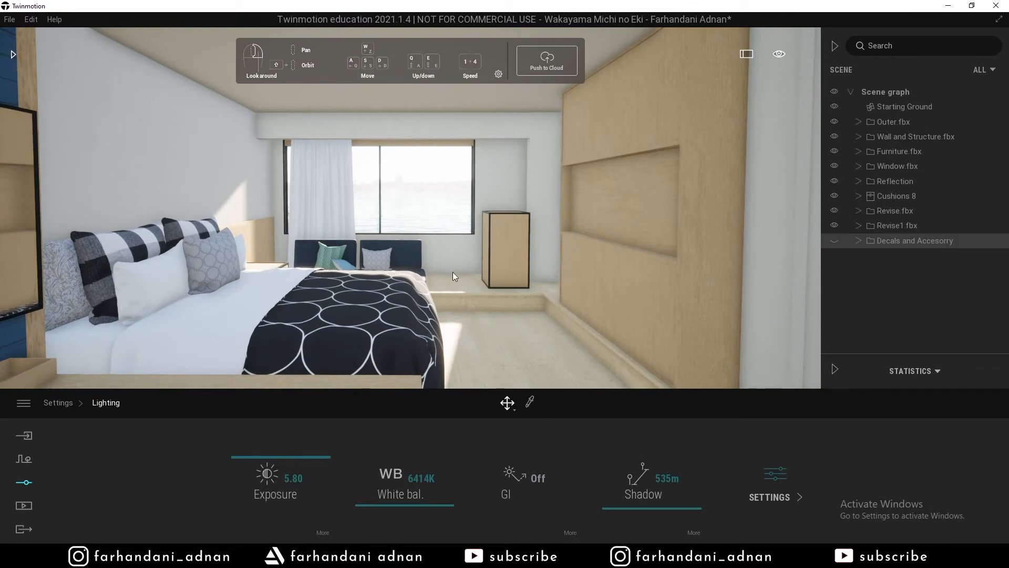
left_click_drag(452, 272, 585, 326)
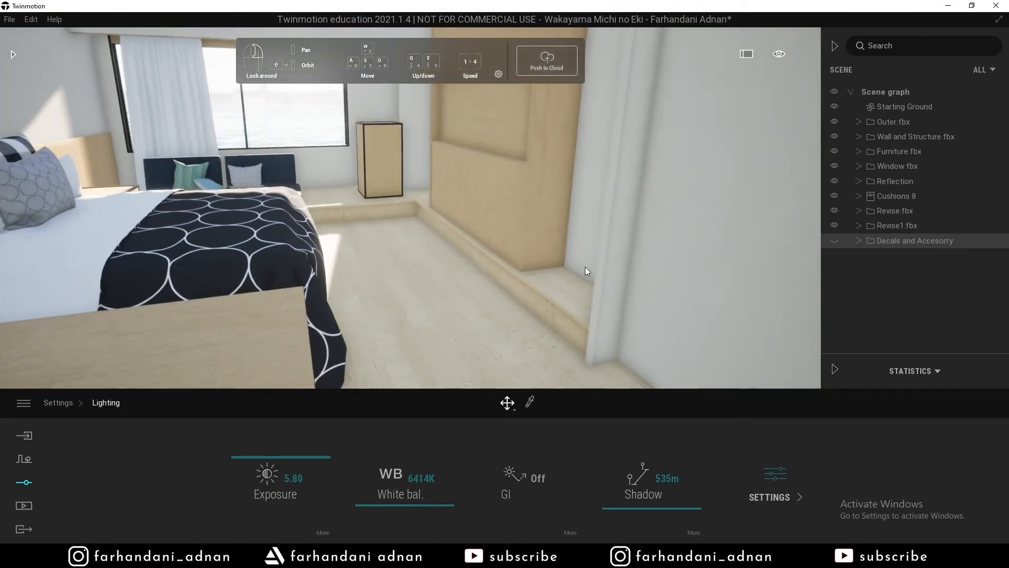
left_click_drag(425, 307, 370, 242)
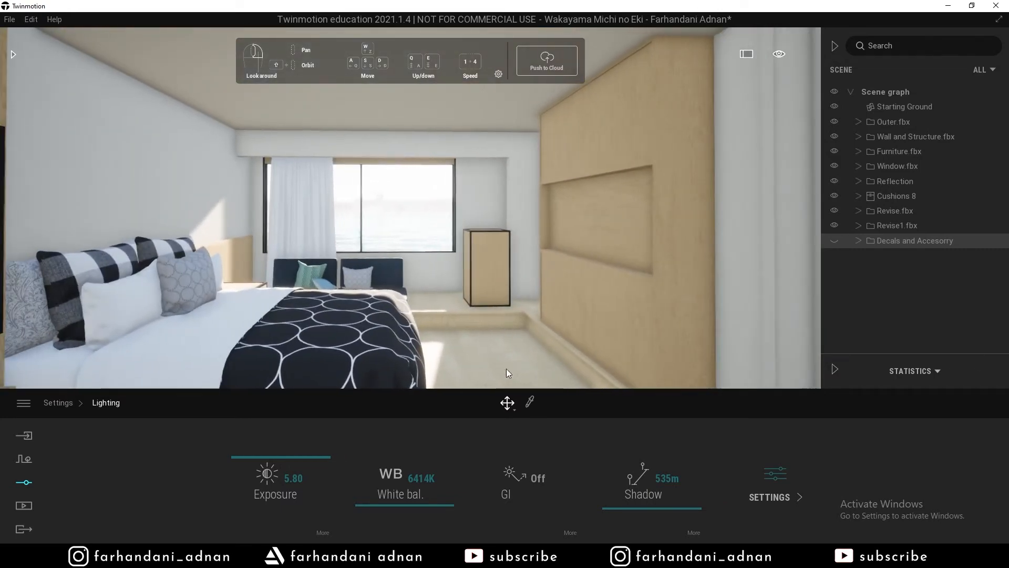
left_click(522, 478)
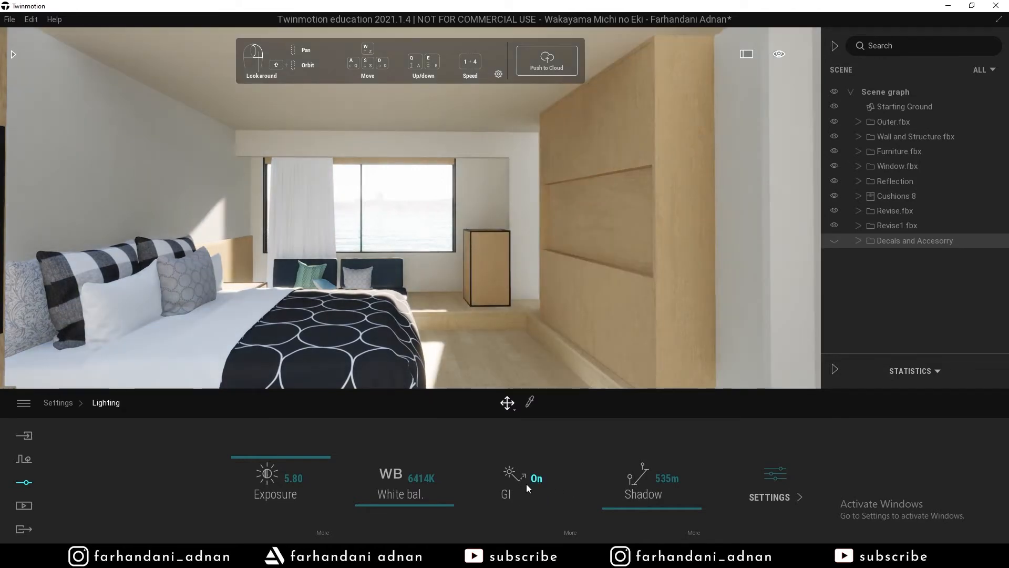
Extend the shadow distance to 535m and bring up the advanced lighting settings.
scroll(455, 240, "down", 3)
scroll(455, 241, "up", 3)
key("Escape")
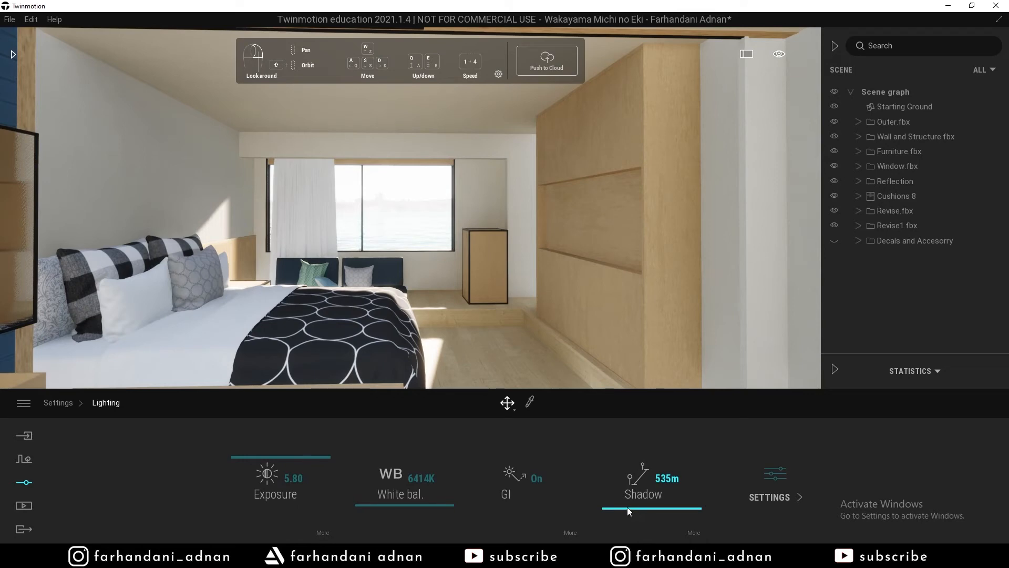
mouse_move(629, 509)
left_mouse_down()
mouse_move(623, 445)
mouse_move(618, 516)
left_mouse_up()
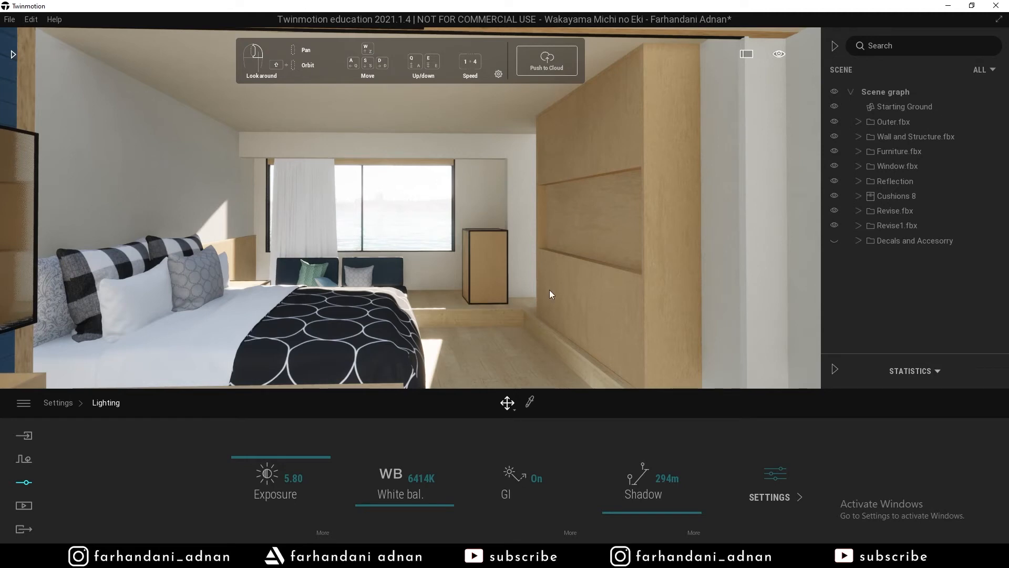
mouse_move(618, 510)
left_mouse_down()
mouse_move(617, 483)
mouse_move(619, 510)
left_mouse_up()
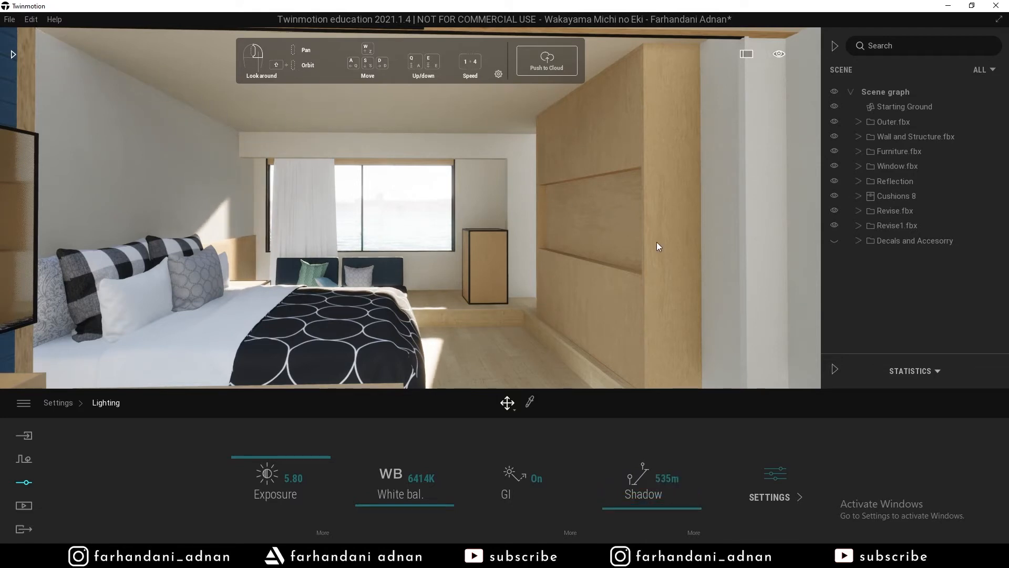
left_click(776, 474)
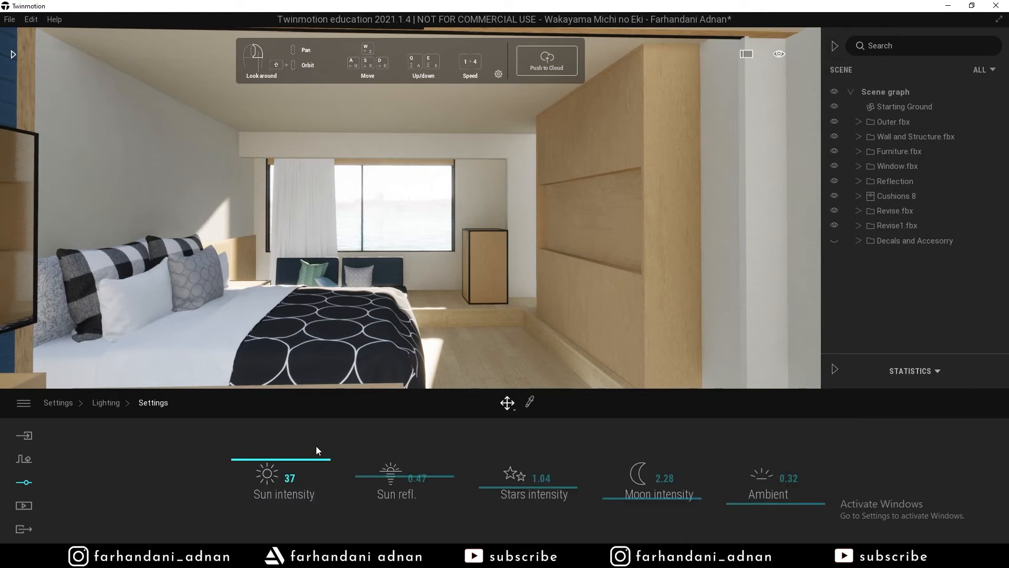
Set sun intensity to 39, sun reflection to 0.70 and ambient light to 0.43.
mouse_move(265, 462)
left_mouse_down()
mouse_move(266, 475)
mouse_move(268, 451)
mouse_move(263, 476)
mouse_move(263, 454)
left_mouse_up()
left_click_drag(264, 455, 260, 457)
left_click_drag(258, 455, 259, 454)
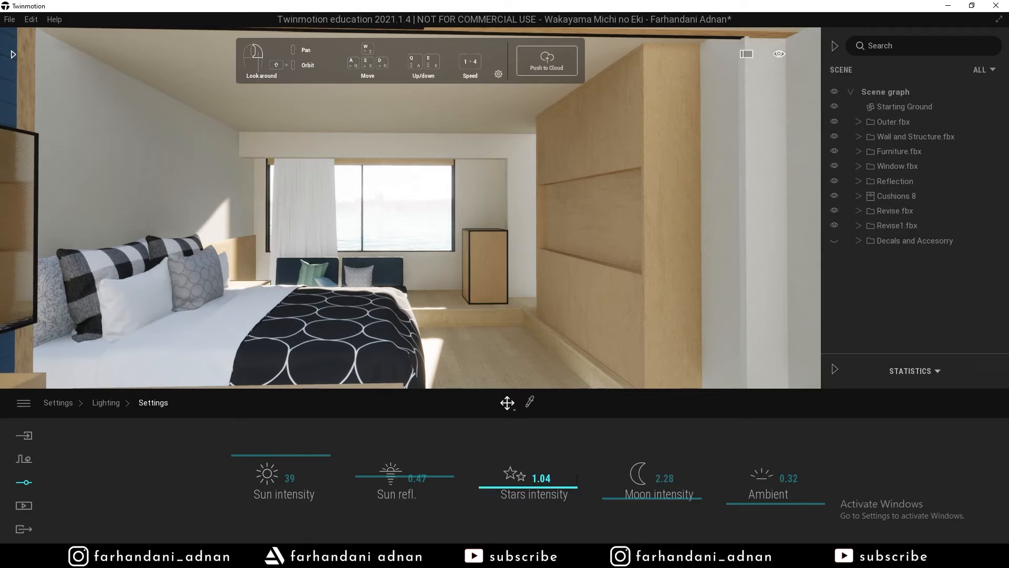
left_click_drag(381, 482, 381, 456)
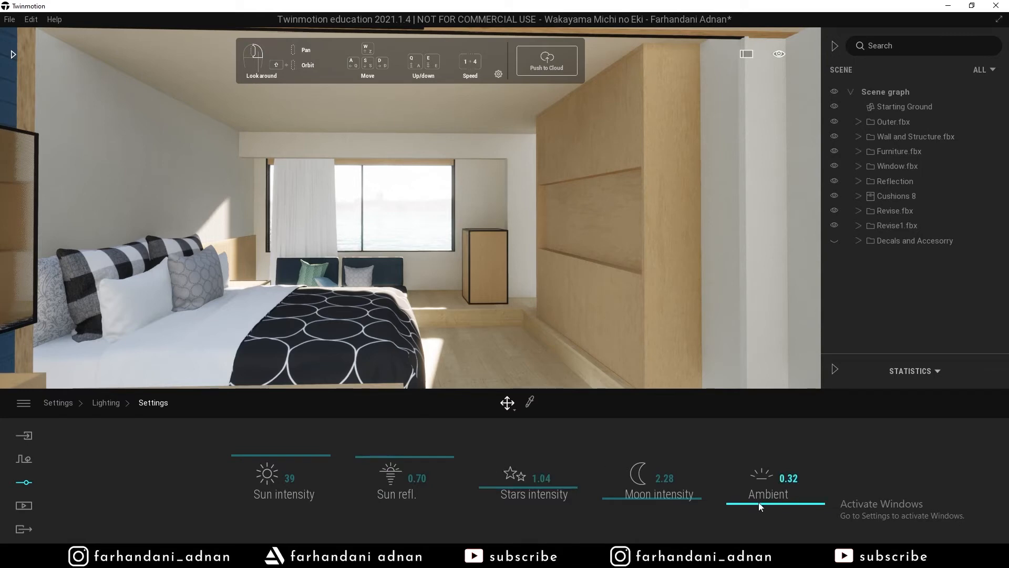
mouse_move(754, 503)
left_mouse_down()
mouse_move(749, 481)
mouse_move(749, 511)
mouse_move(750, 500)
left_mouse_up()
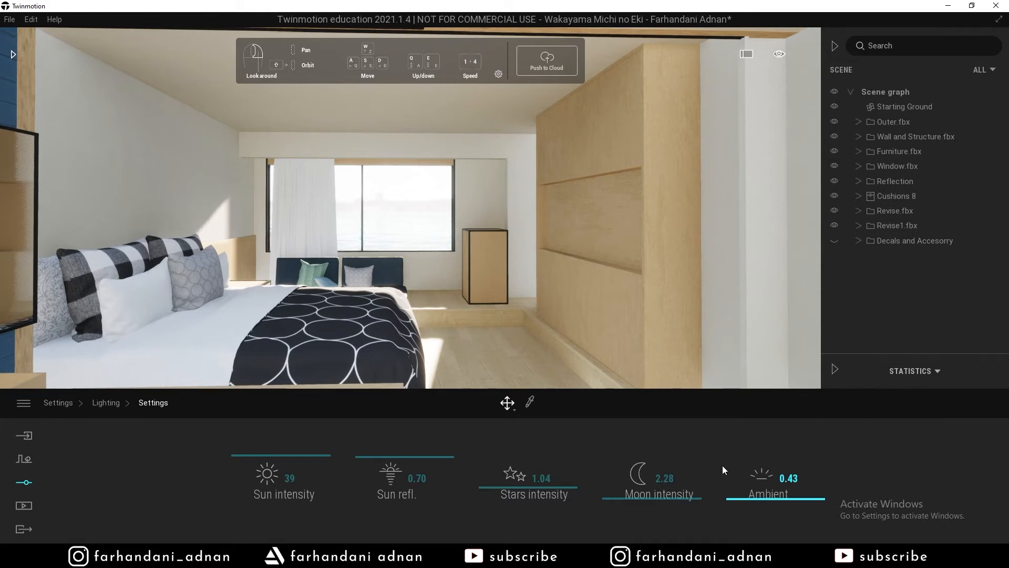
scroll(404, 261, "down", 3)
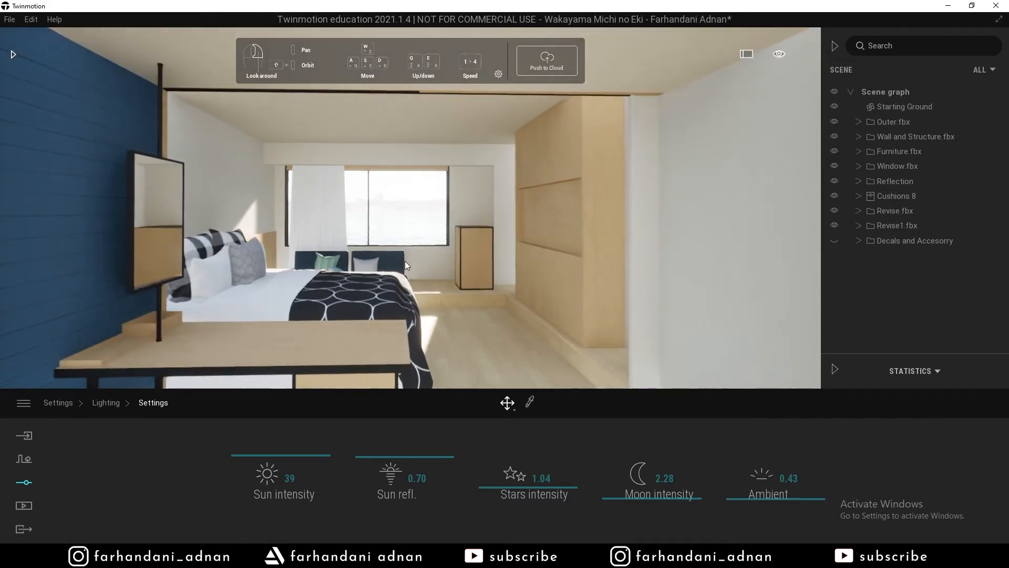
Look around the bedroom toward the wall and window, then open the Library panel.
scroll(404, 260, "up", 3)
right_click_drag(405, 261, 789, 260)
key("s")
key("w")
right_click_drag(563, 261, 405, 261)
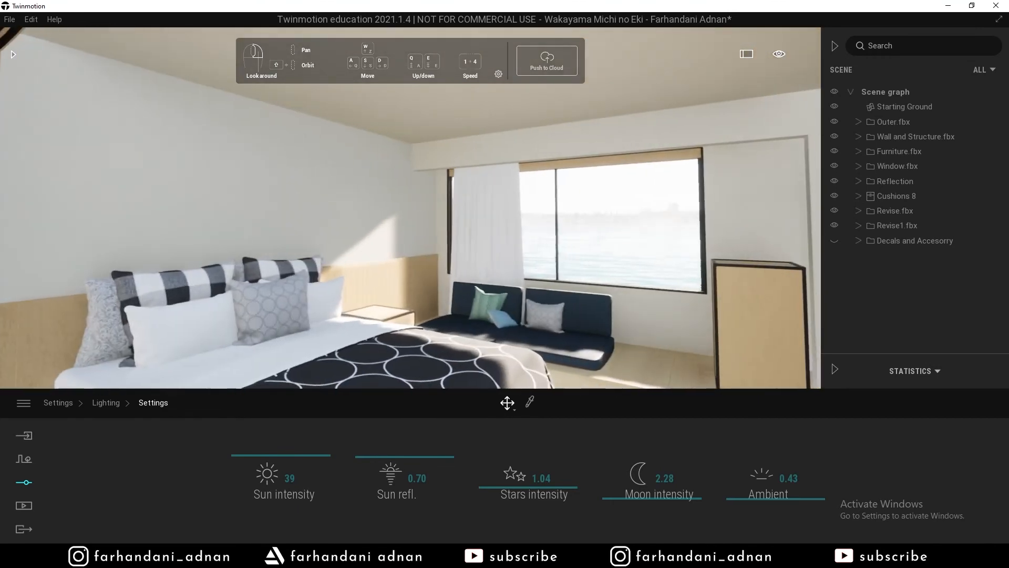
key("s")
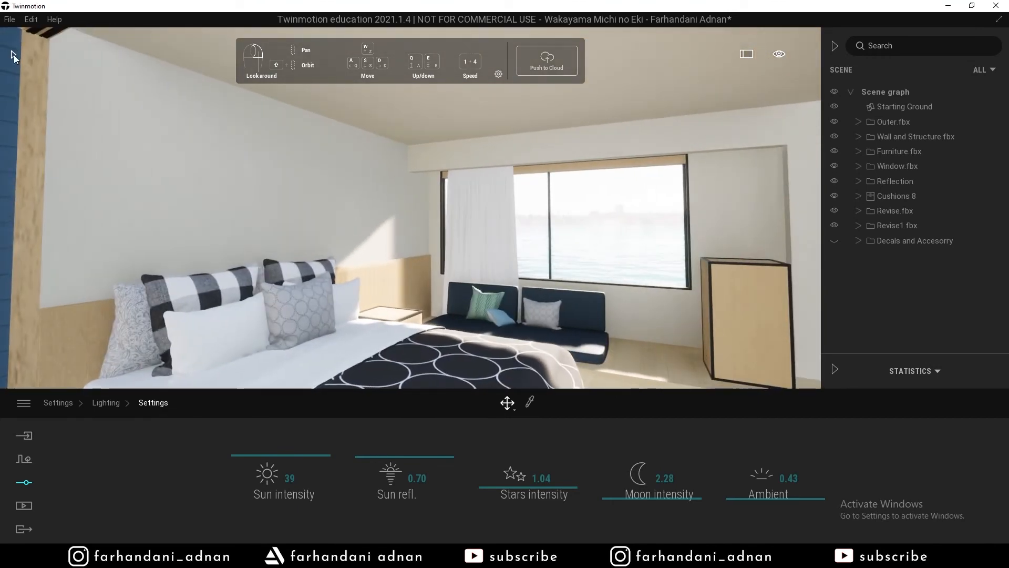
left_click(14, 54)
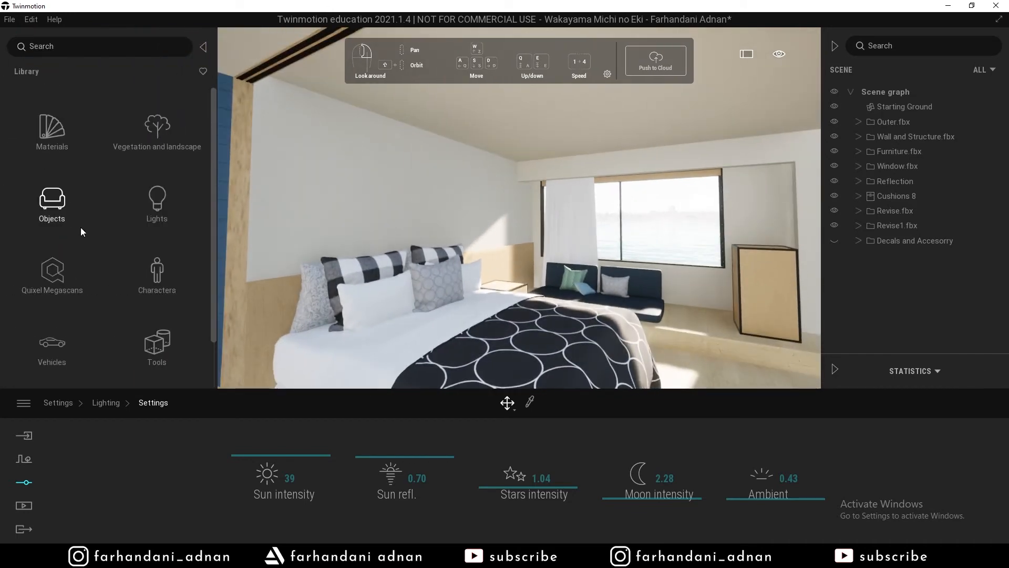
Browse the library's Objects > Home categories, briefly checking Bedroom.
left_click(57, 202)
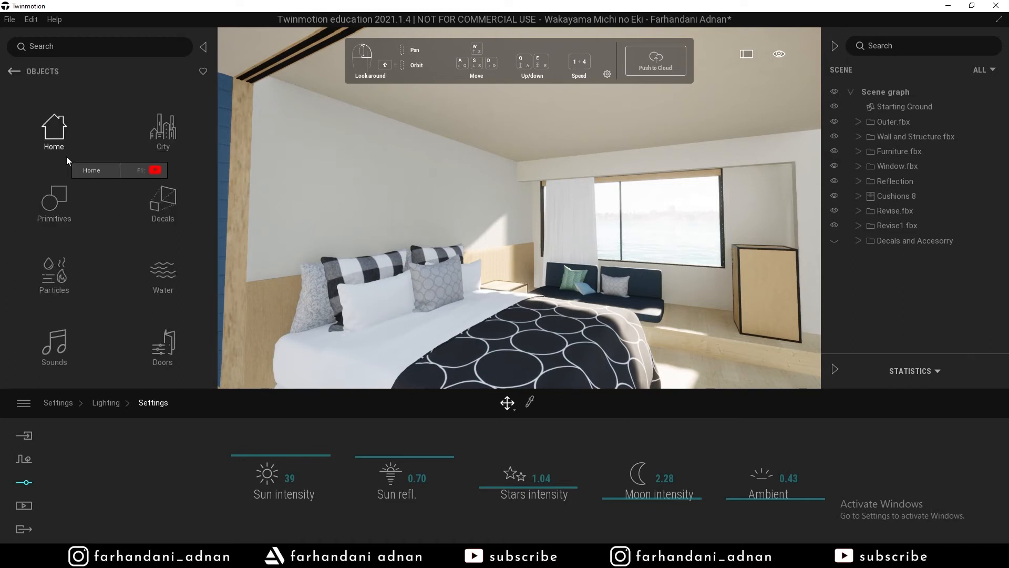
left_click(65, 132)
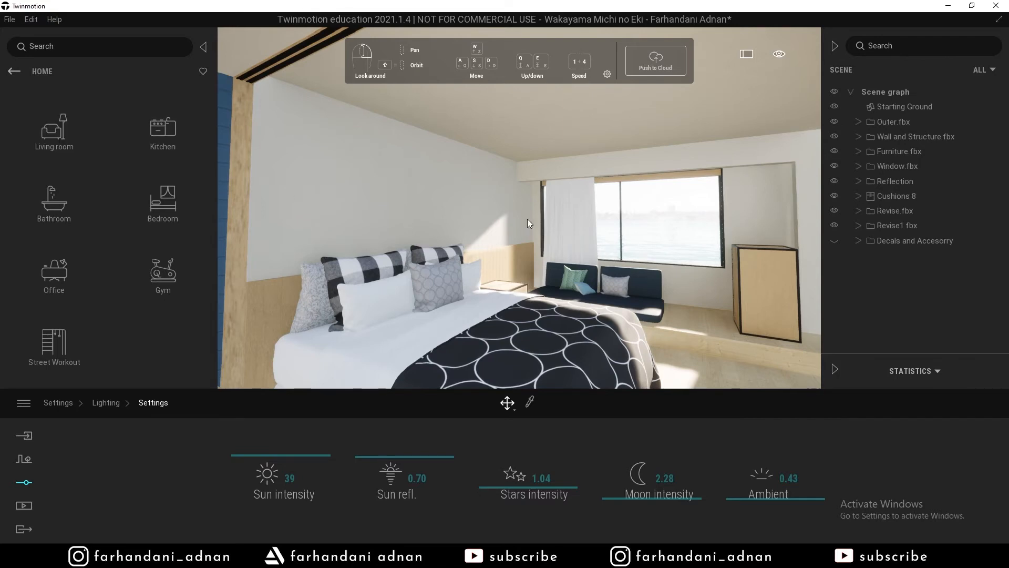
right_click_drag(529, 223, 673, 240)
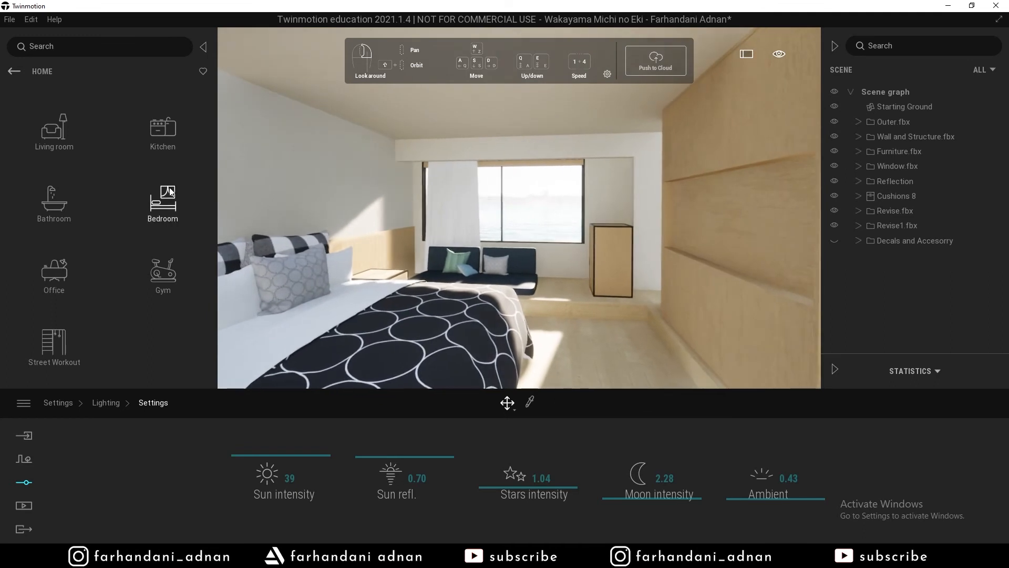
left_click(163, 203)
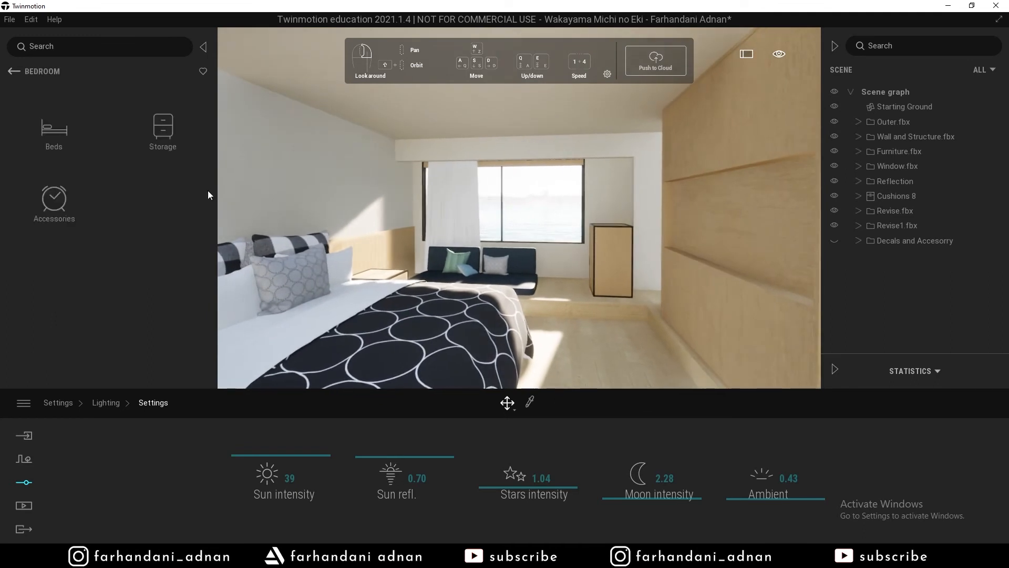
left_click(13, 71)
Face the wood-panelled niche wall and open Living room > Electronic appliances.
right_click_drag(489, 209, 577, 195)
right_click_drag(524, 212, 499, 206)
key("d")
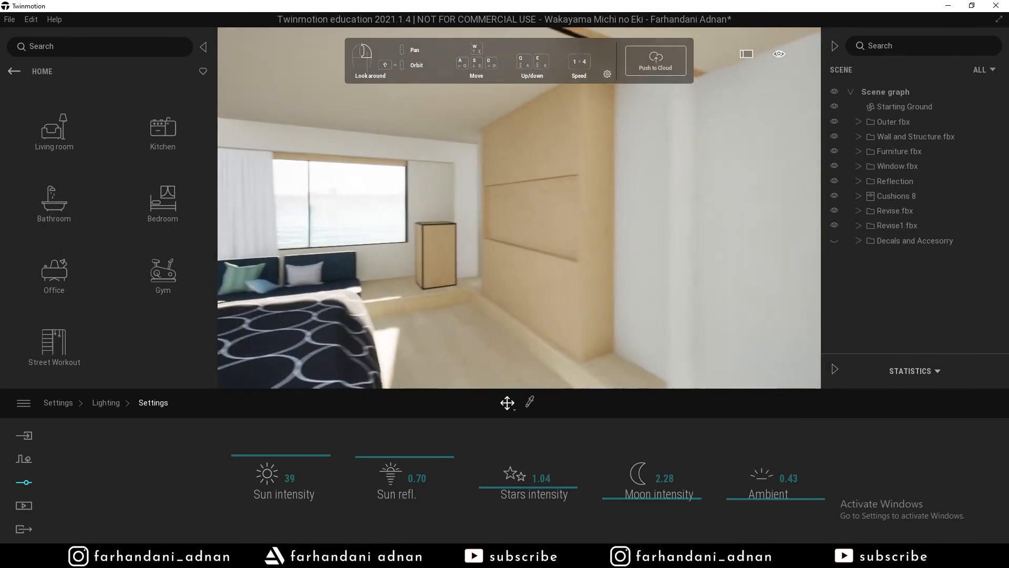
left_click(62, 131)
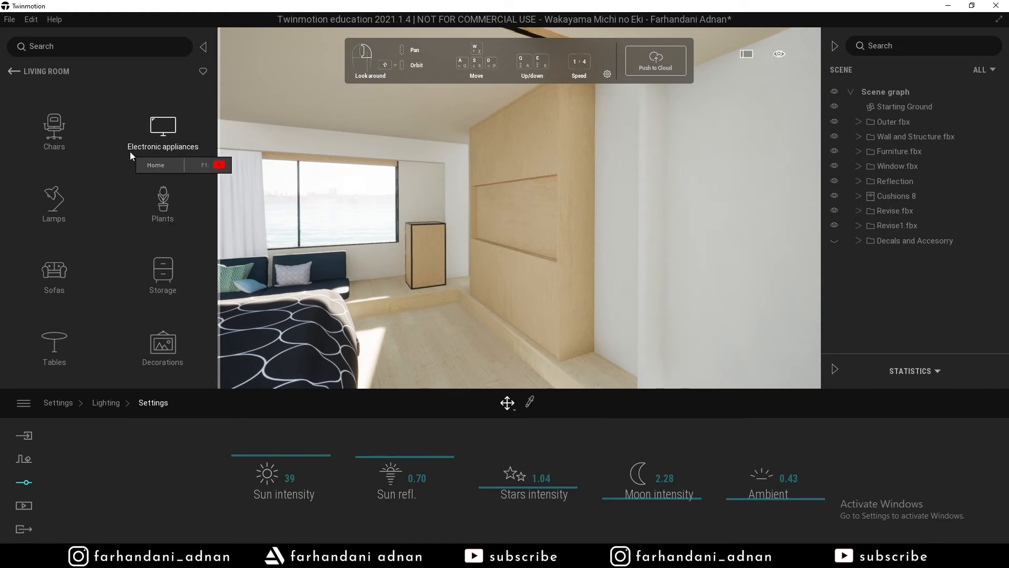
left_click(167, 137)
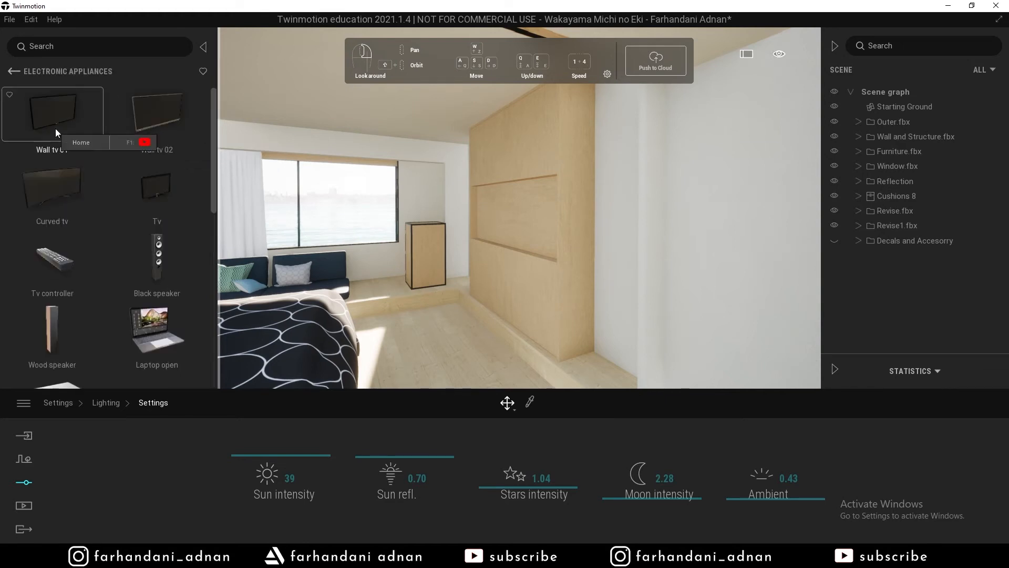
key("w")
right_click_drag(421, 202, 515, 205)
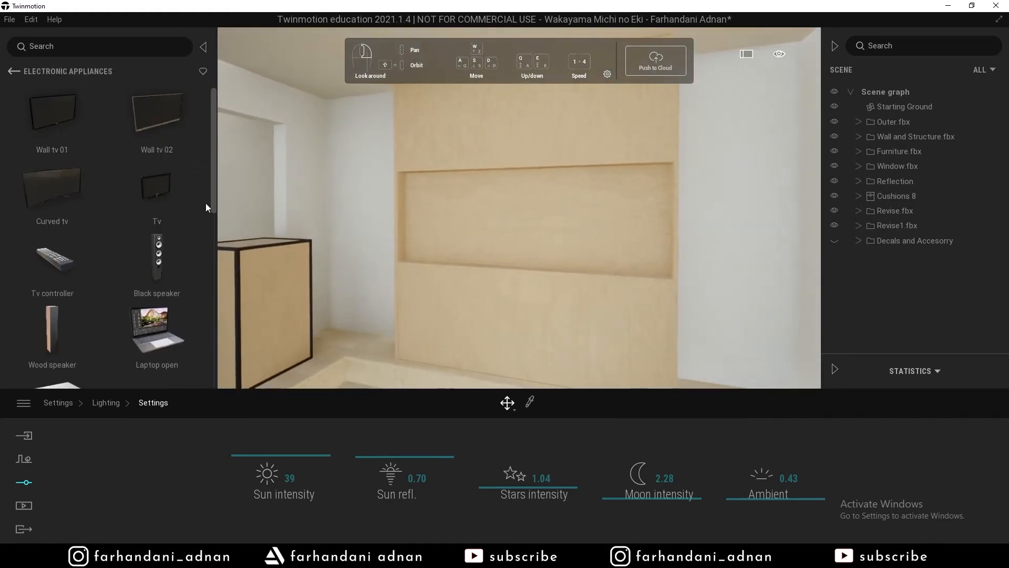
Place Wall tv 01 into the wooden wall niche and inspect it.
left_click_drag(52, 134, 529, 216)
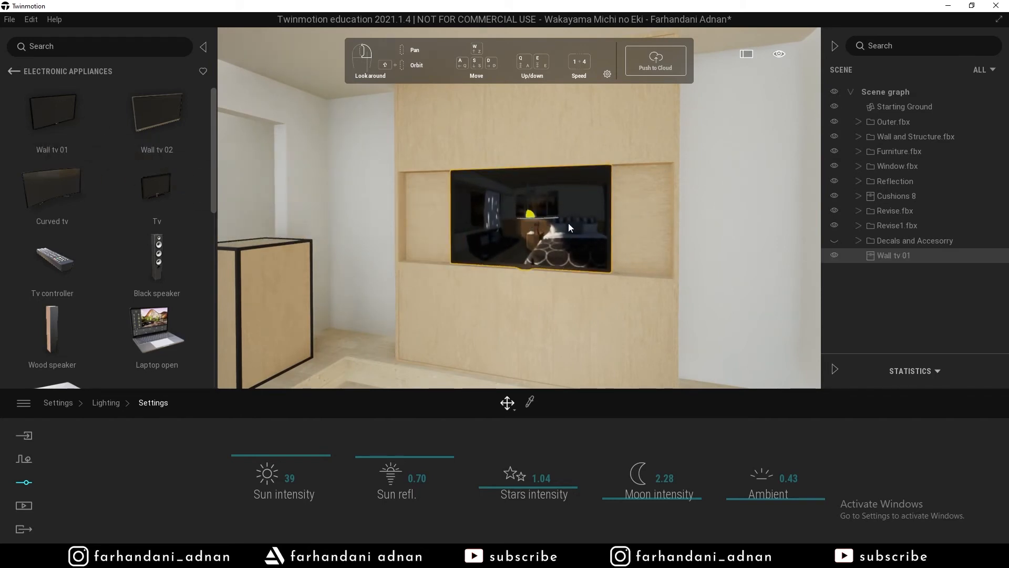
key("s")
right_click_drag(568, 223, 589, 187)
key("s")
key("w")
key("w")
key("s")
Move the camera closer to the TV and switch the transform mode to Scale.
mouse_move(783, 56)
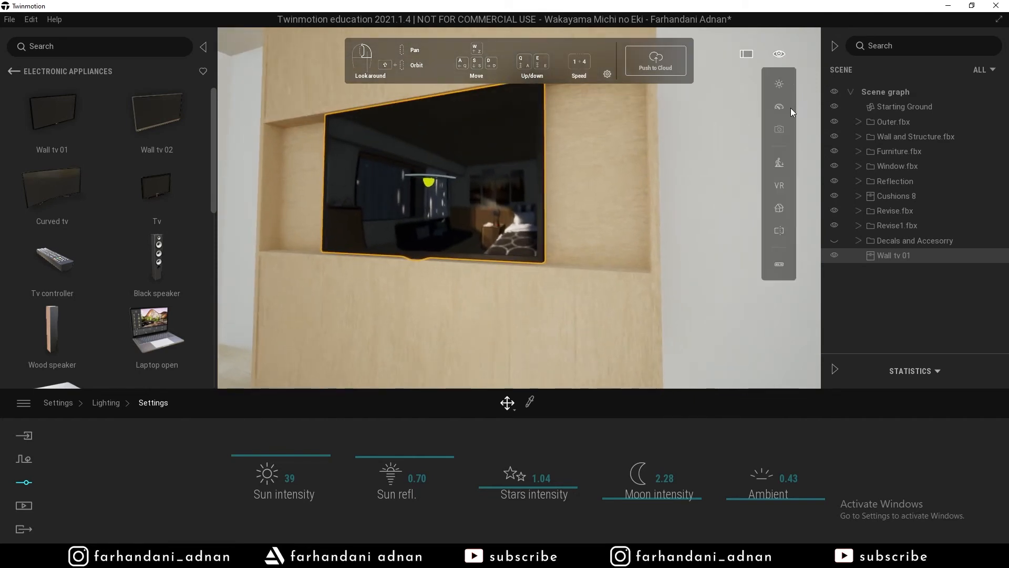
mouse_move(781, 107)
left_click(707, 176)
mouse_move(621, 199)
right_mouse_down()
mouse_move(620, 226)
mouse_move(616, 184)
mouse_move(616, 226)
mouse_move(616, 181)
mouse_move(608, 197)
mouse_move(608, 187)
right_mouse_up()
right_click_drag(398, 210, 396, 212)
key("w")
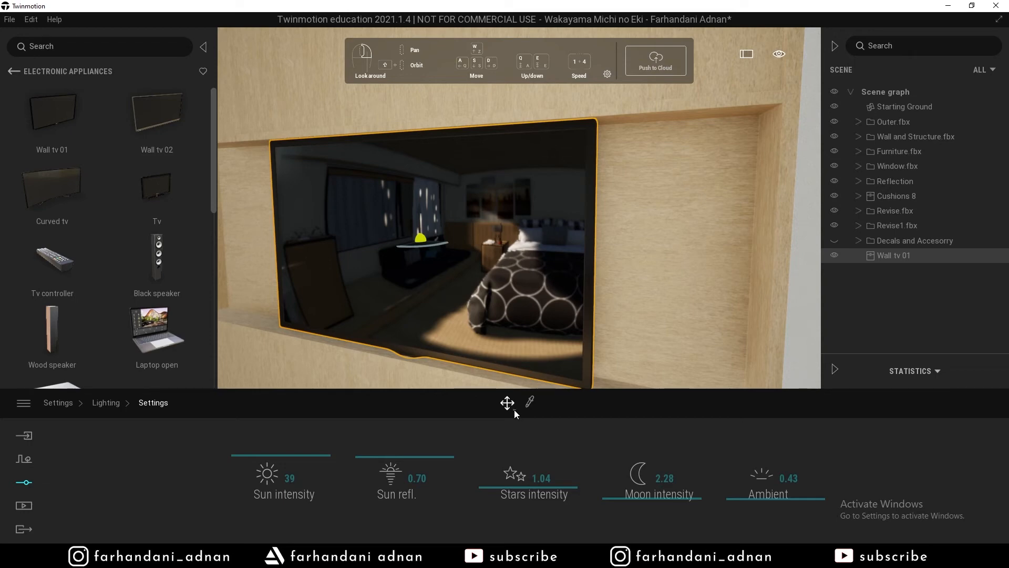
mouse_move(514, 409)
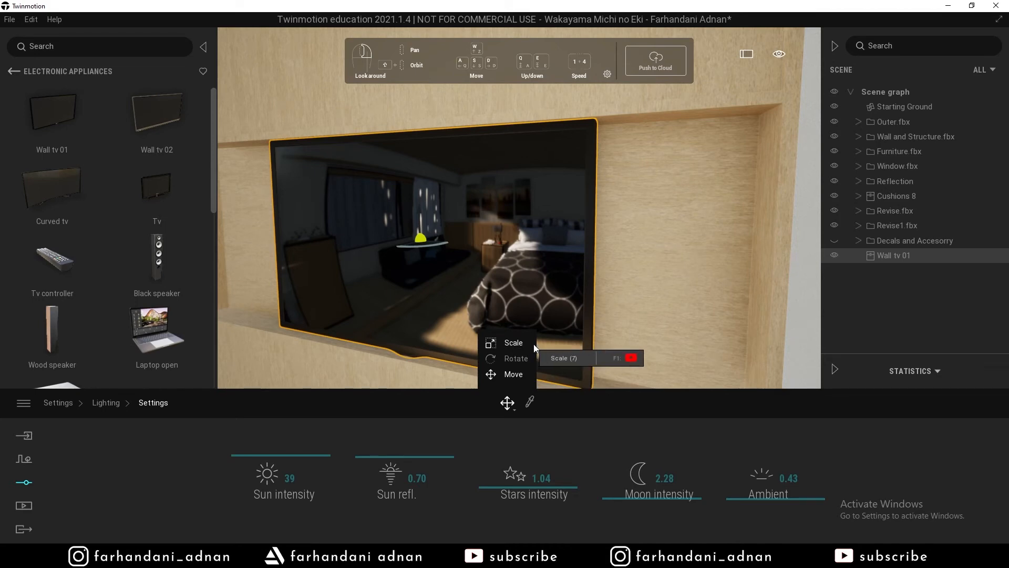
left_click(518, 344)
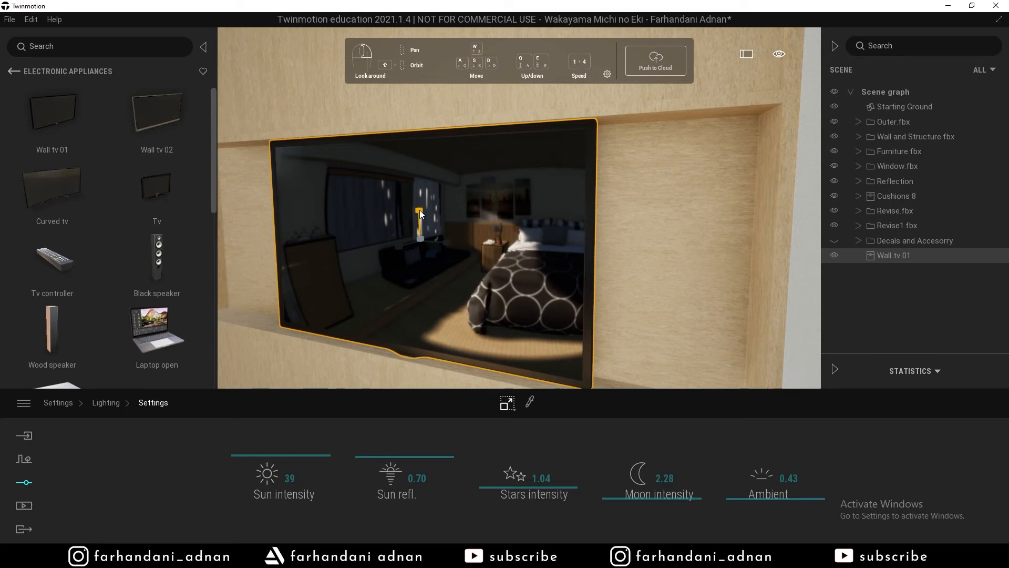
Scale Wall tv 01 down to 0.9 of its size, undoing the trial stretch and 0.8 scaling.
left_click_drag(420, 209, 404, 249)
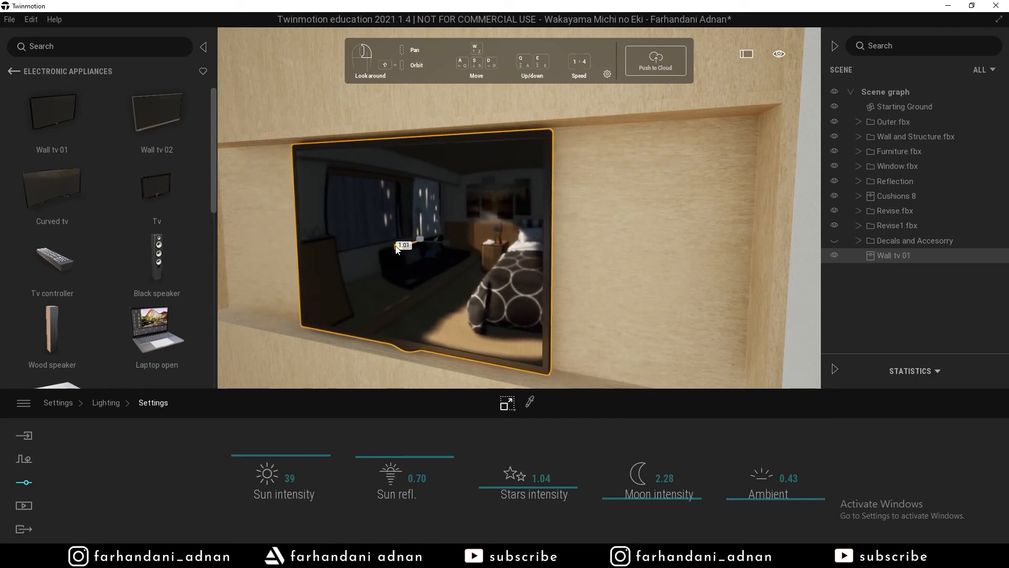
key("ctrl+z")
key("ctrl+z")
key("ctrl+z")
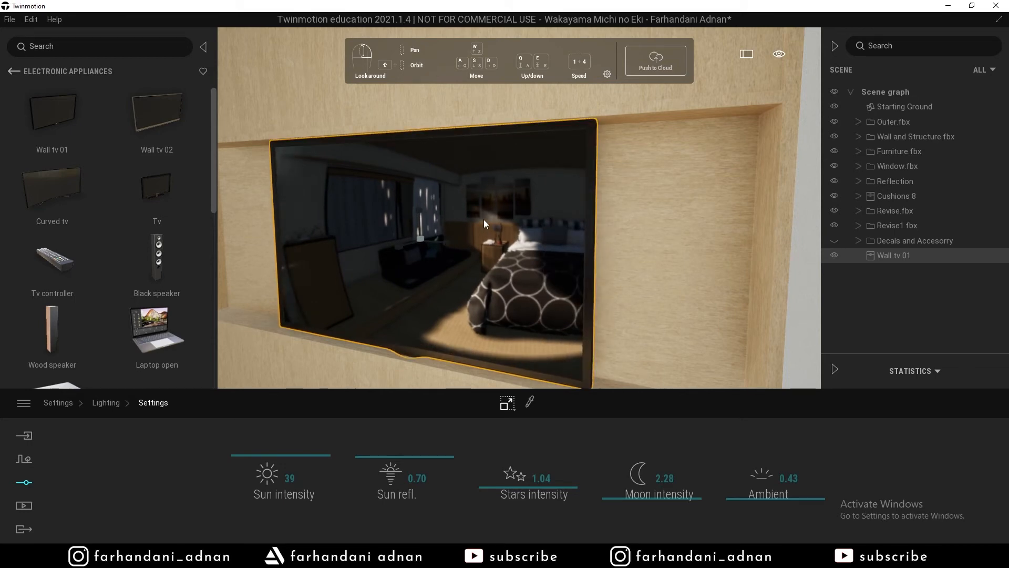
mouse_move(422, 243)
mouse_move(421, 243)
left_mouse_down()
mouse_move(616, 206)
mouse_move(295, 277)
mouse_move(516, 251)
mouse_move(305, 267)
mouse_move(512, 213)
mouse_move(358, 254)
mouse_move(427, 234)
mouse_move(422, 240)
left_mouse_up()
key("Return")
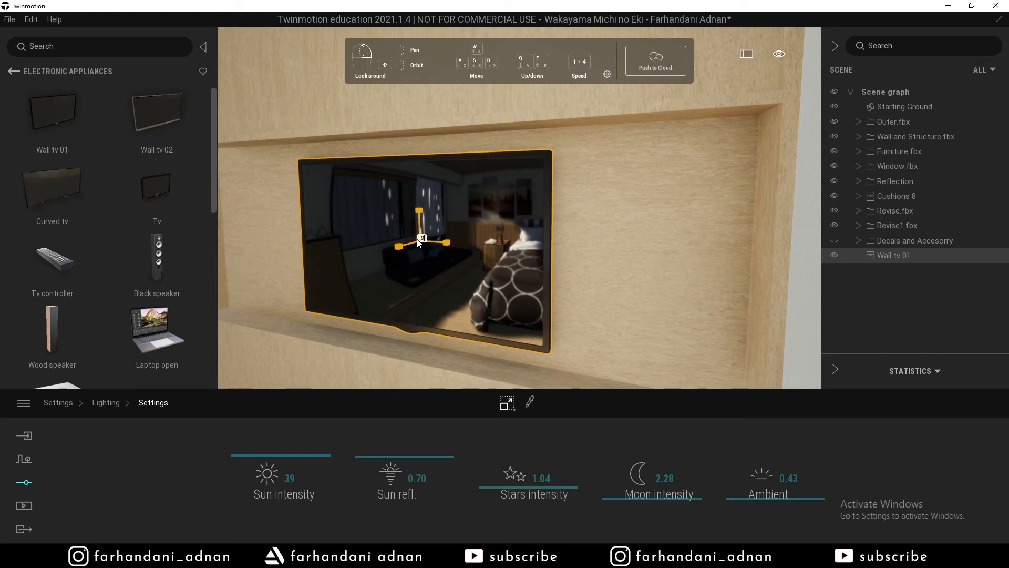
type("9")
key("Return")
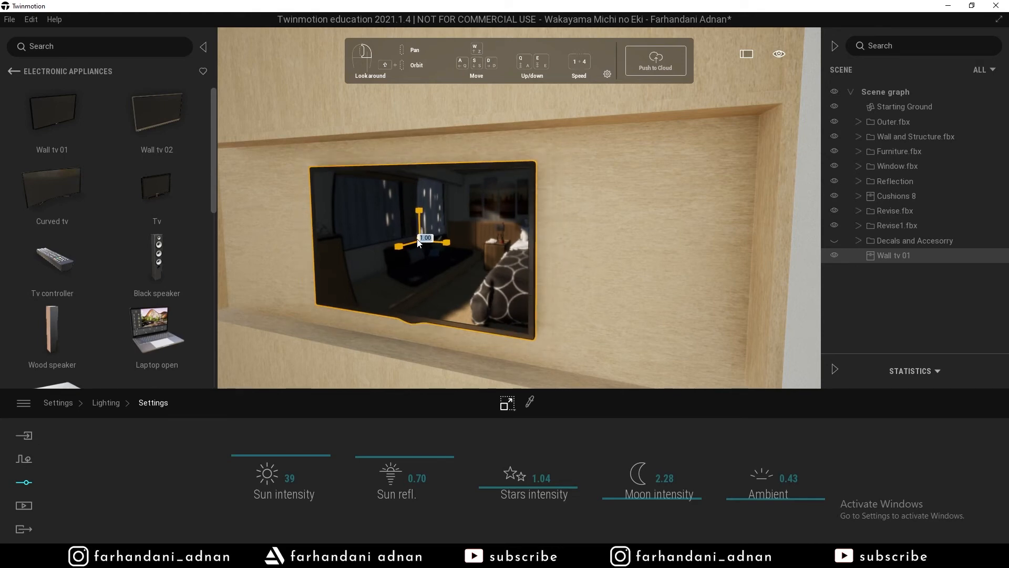
key("ctrl+z")
key("ctrl+z")
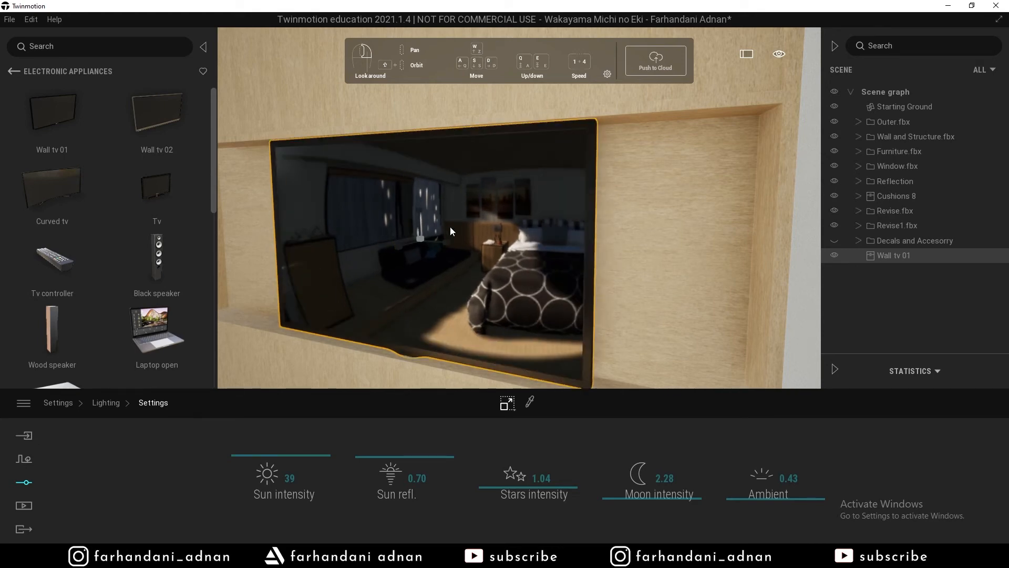
type("9")
key("Return")
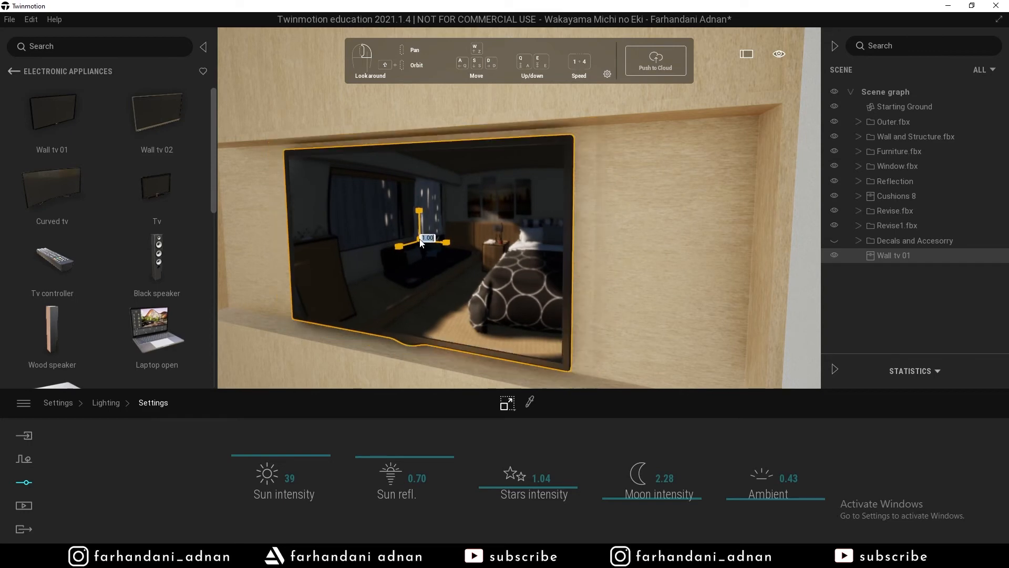
Pull the camera back from the TV and turn toward the bed.
key("s")
right_click_drag(420, 243, 250, 213)
key("d")
key("w")
key("w")
Hang Quadriptic 120x70 01 from Living Room > Decorations on the wall above the bed.
left_click(16, 70)
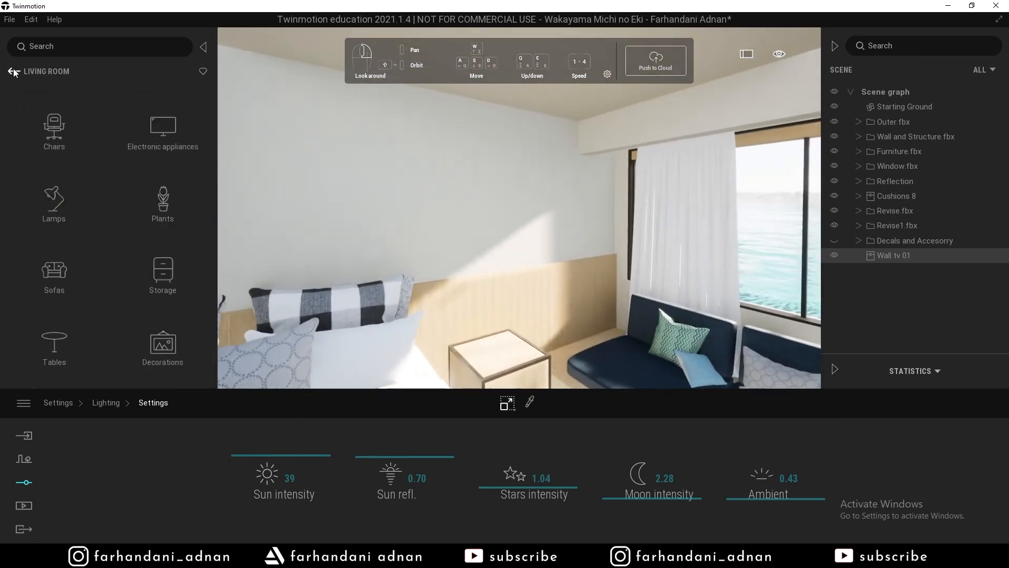
left_click(162, 346)
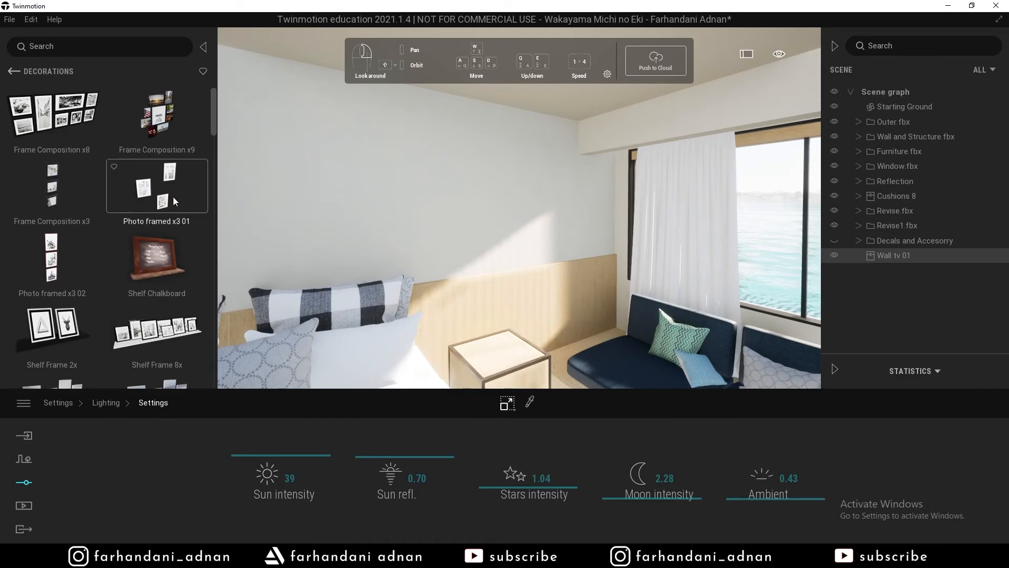
scroll(149, 293, "down", 5)
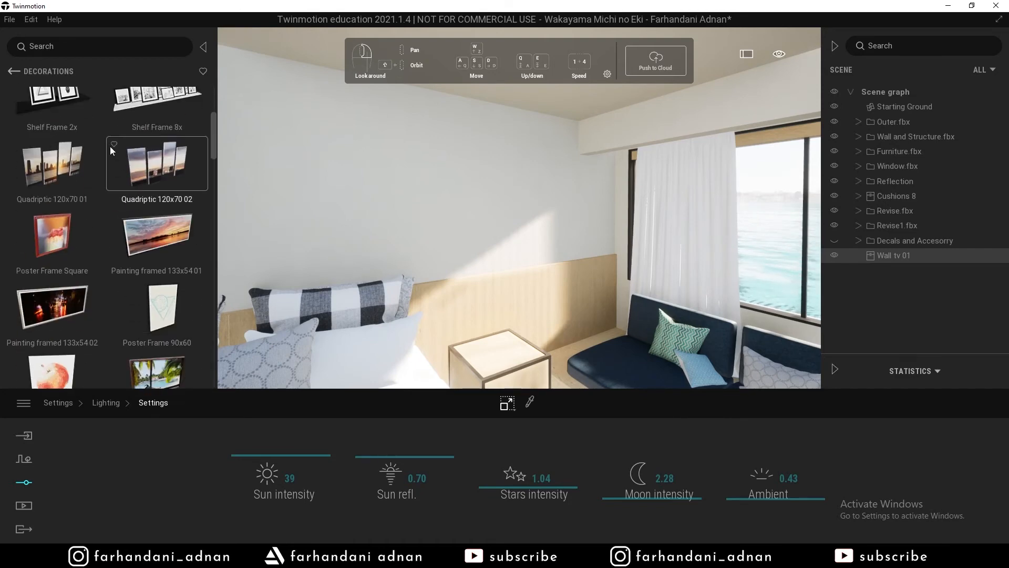
left_click_drag(49, 175, 459, 219)
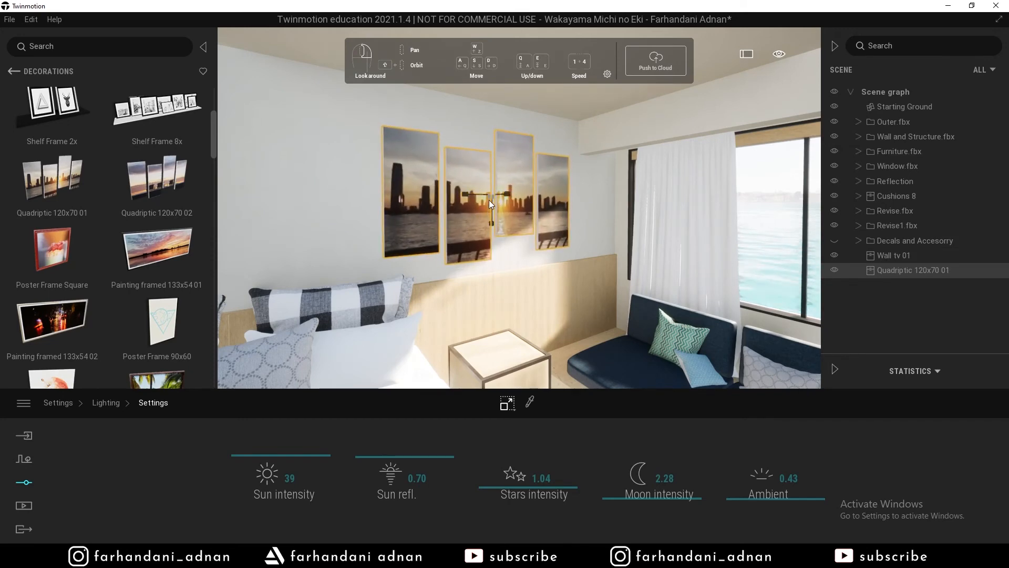
Switch the transform gizmo to Move and look toward the bed and desk.
left_click(513, 407)
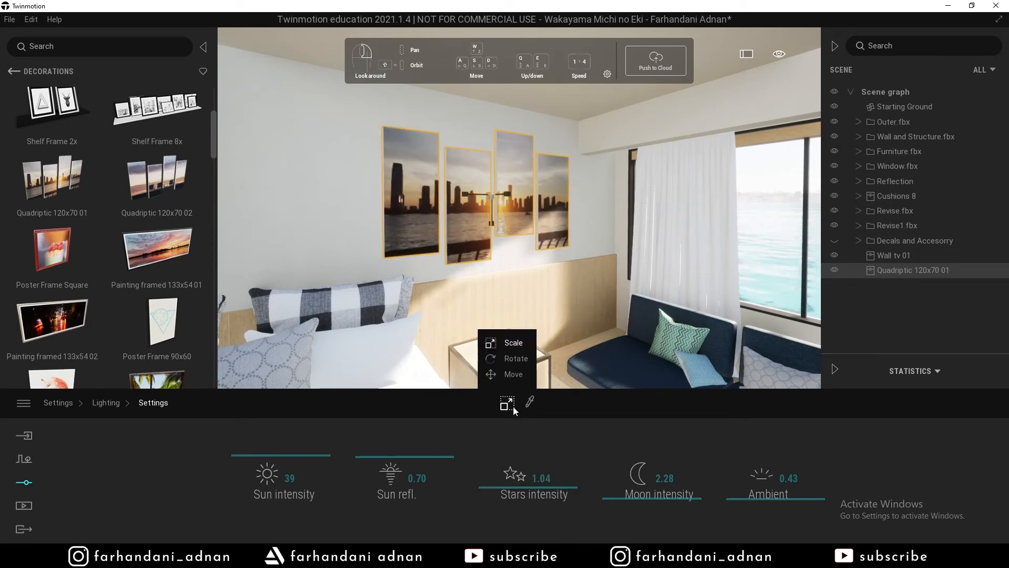
left_click(513, 374)
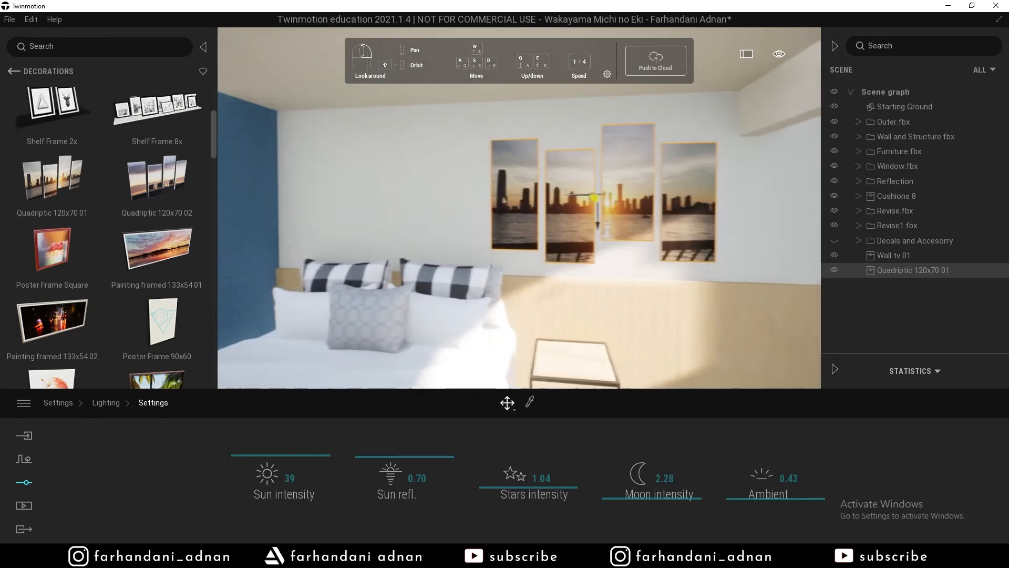
right_click_drag(504, 200, 567, 226)
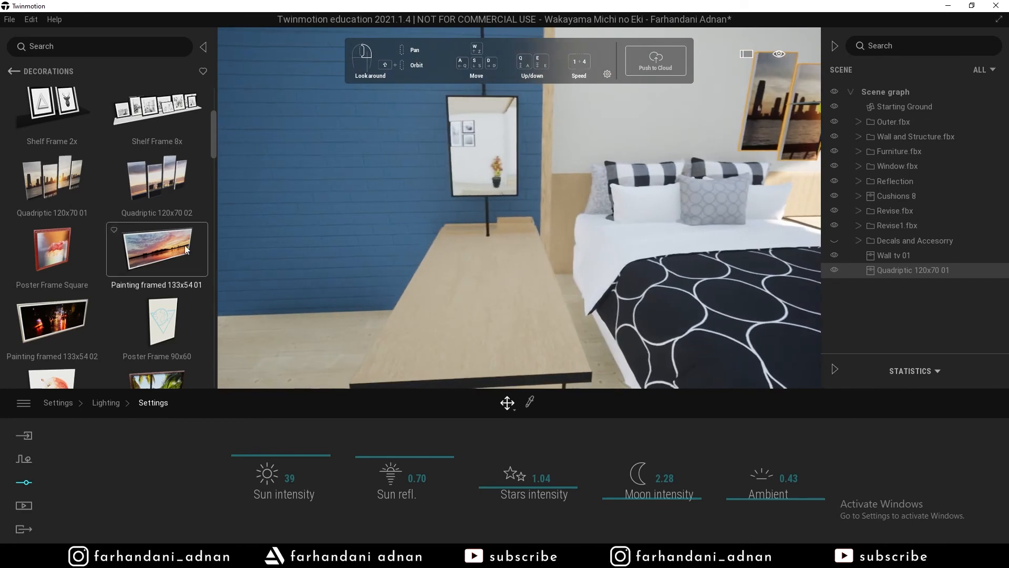
scroll(185, 245, "down", 2)
left_click(14, 71)
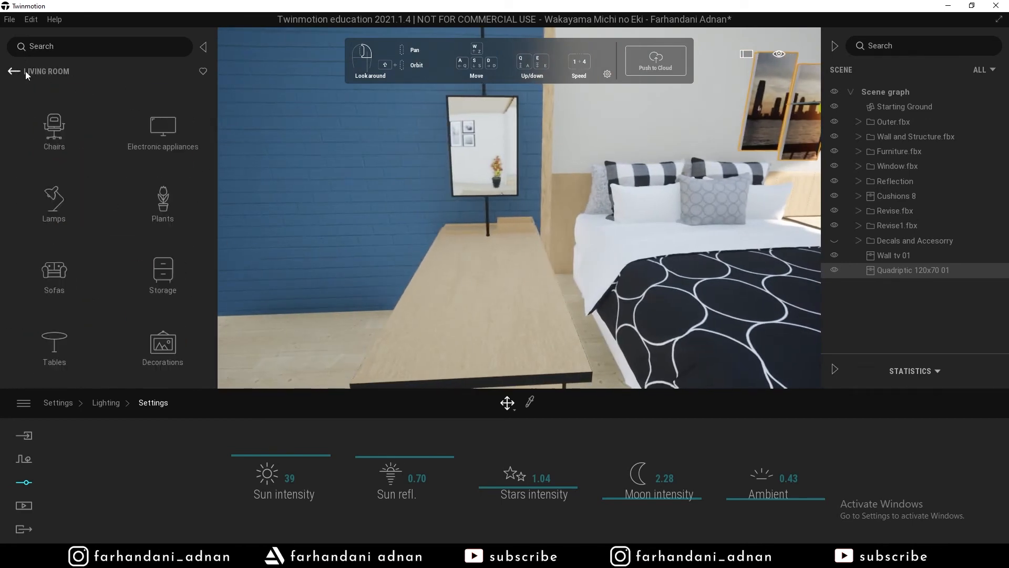
Place the open laptop from Electronic appliances onto the desk.
left_click(157, 140)
right_click_drag(315, 265, 452, 284)
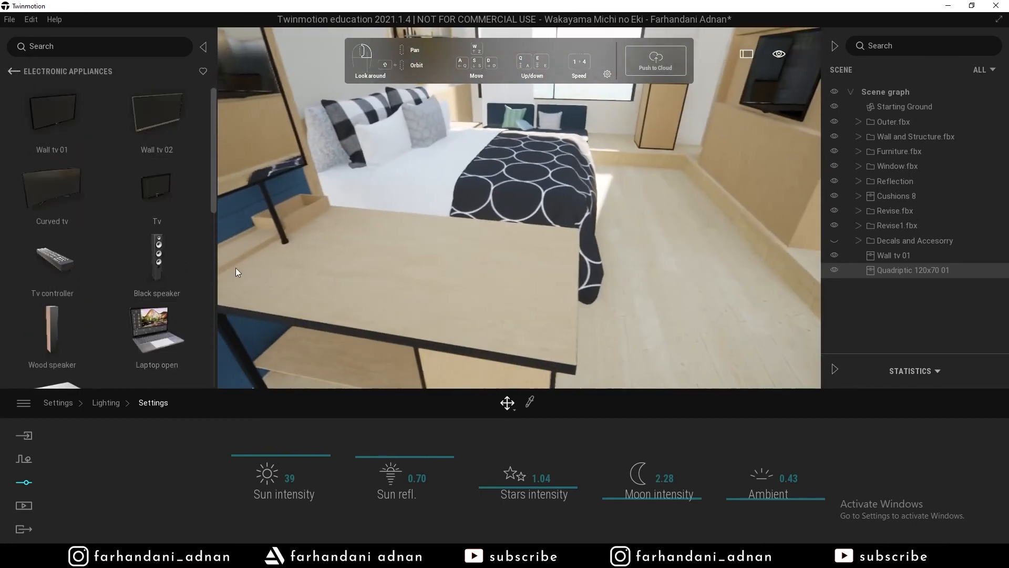
left_click_drag(157, 331, 497, 317)
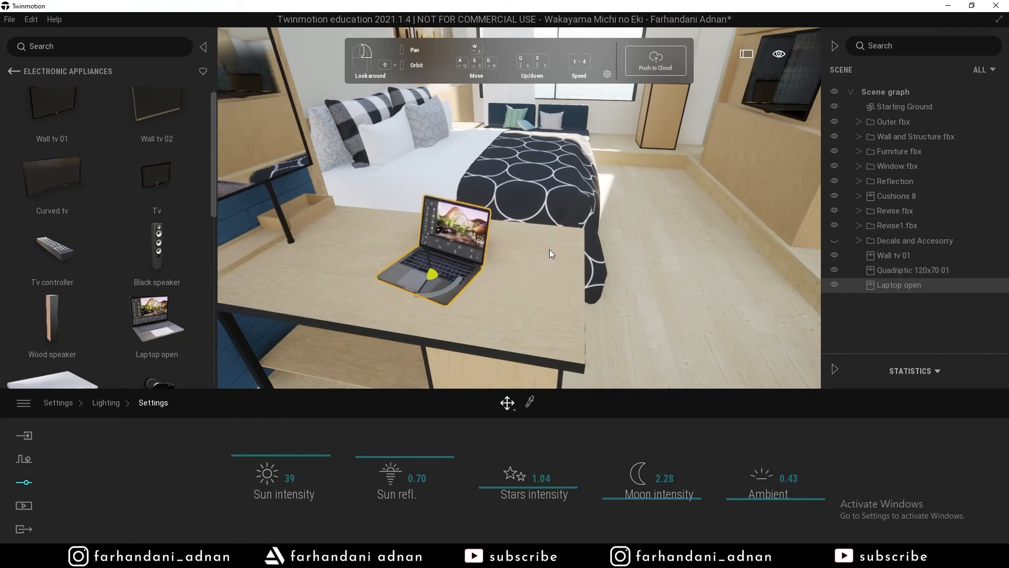
right_click_drag(550, 249, 589, 210)
key("s")
key("s")
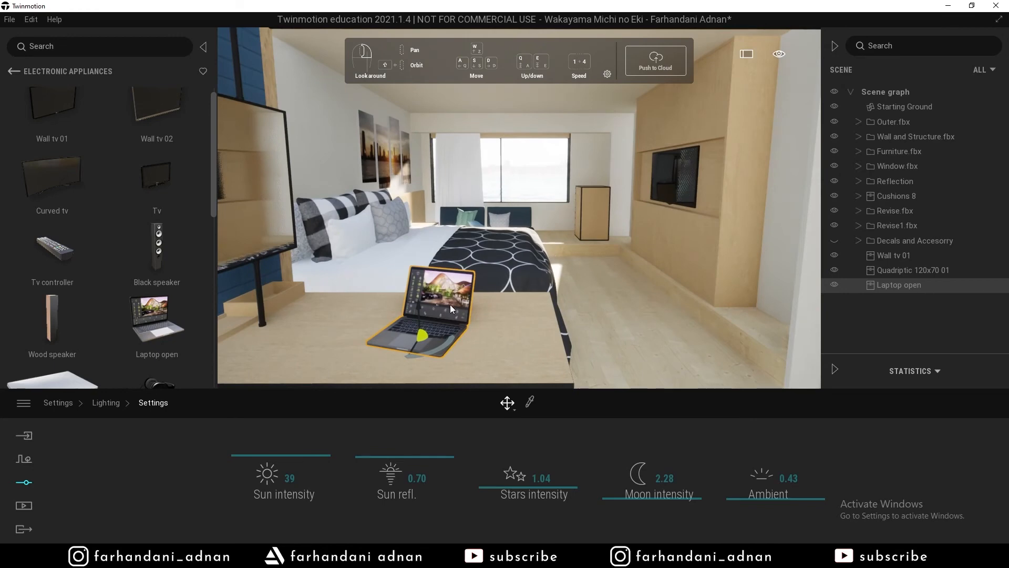
Delete the laptop, Wall tv 01 and the quadriptic, and show the Decals and Accesorry group.
key("Delete")
left_click(690, 185)
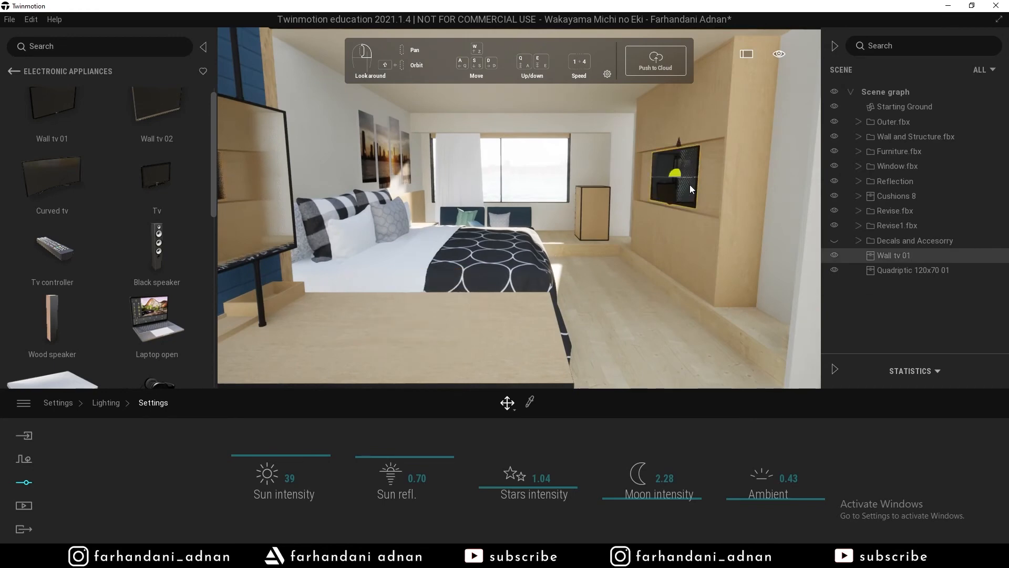
key("Delete")
left_click(402, 159)
key("Delete")
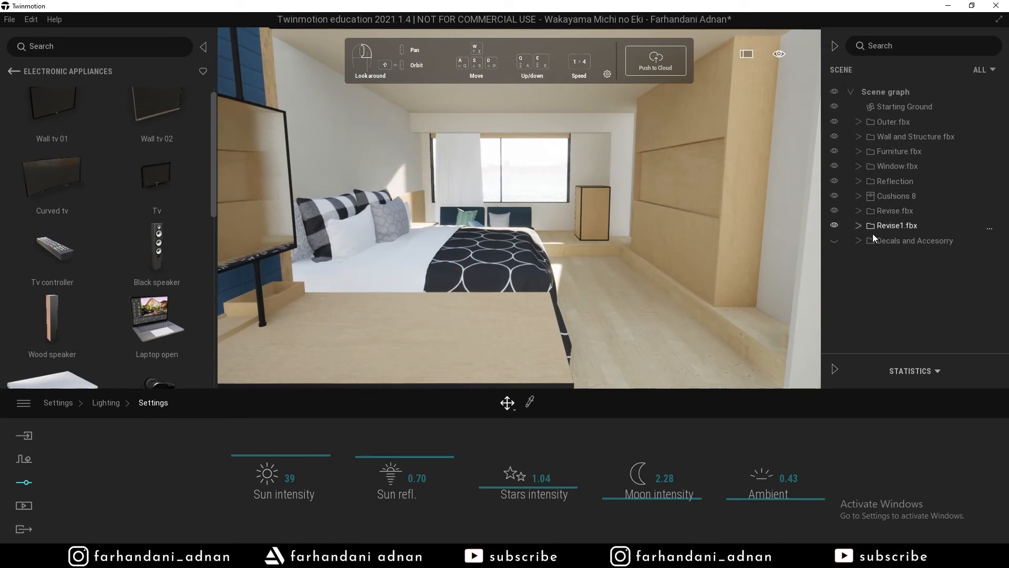
left_click(834, 241)
Look around toward the bookshelf and bed, then return to the Home asset categories.
key("s")
right_click_drag(604, 197, 263, 197)
key("s")
key("w")
right_click_drag(597, 157, 179, 157)
key("s")
left_click(13, 71)
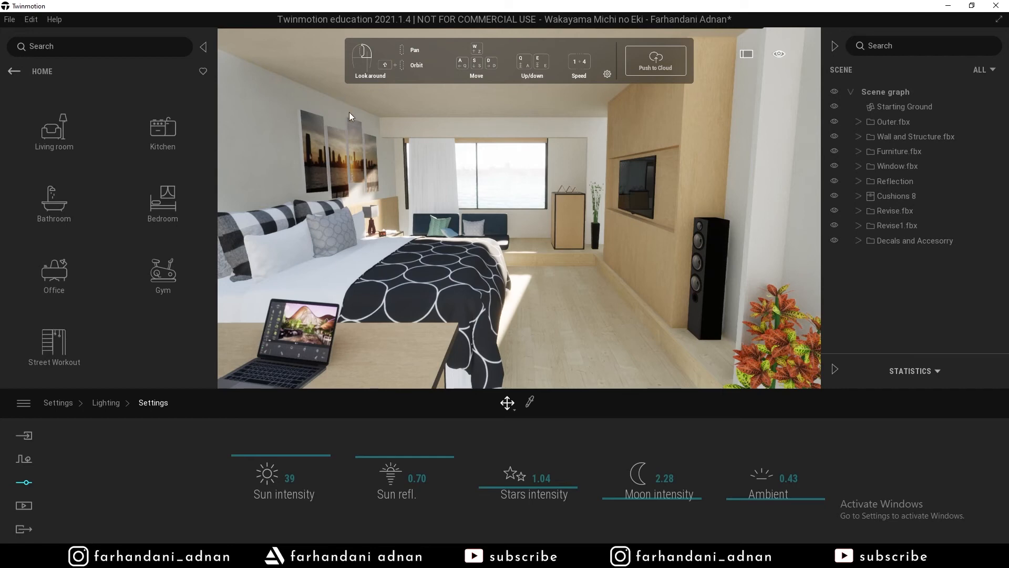
Collapse the asset library and frame the desk and framed pictures.
key("a")
right_click_drag(349, 111, 273, 112)
right_click_drag(783, 168, 631, 171)
key("d")
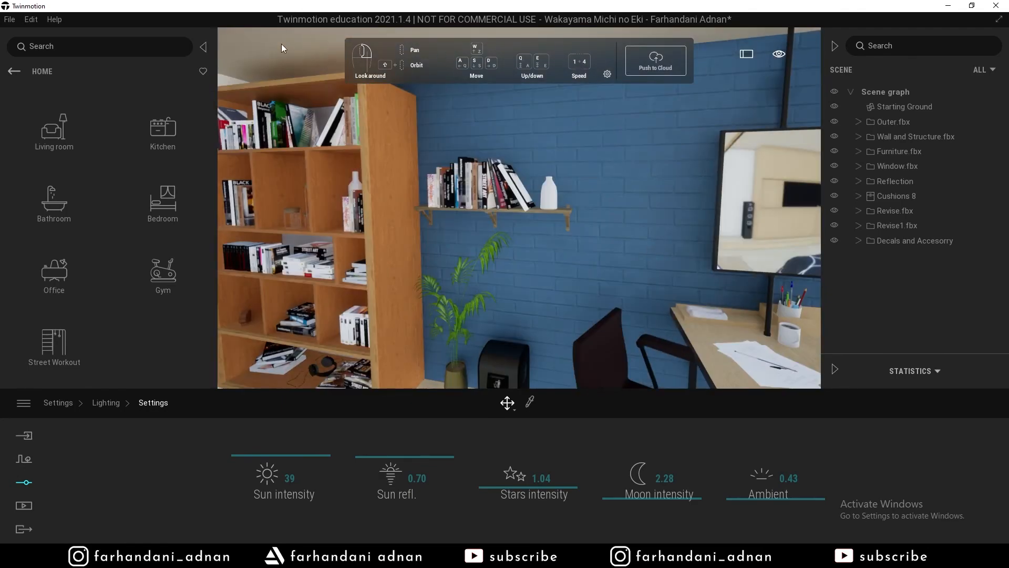
left_click(205, 51)
key("s")
right_click_drag(386, 166, 368, 184)
key("a")
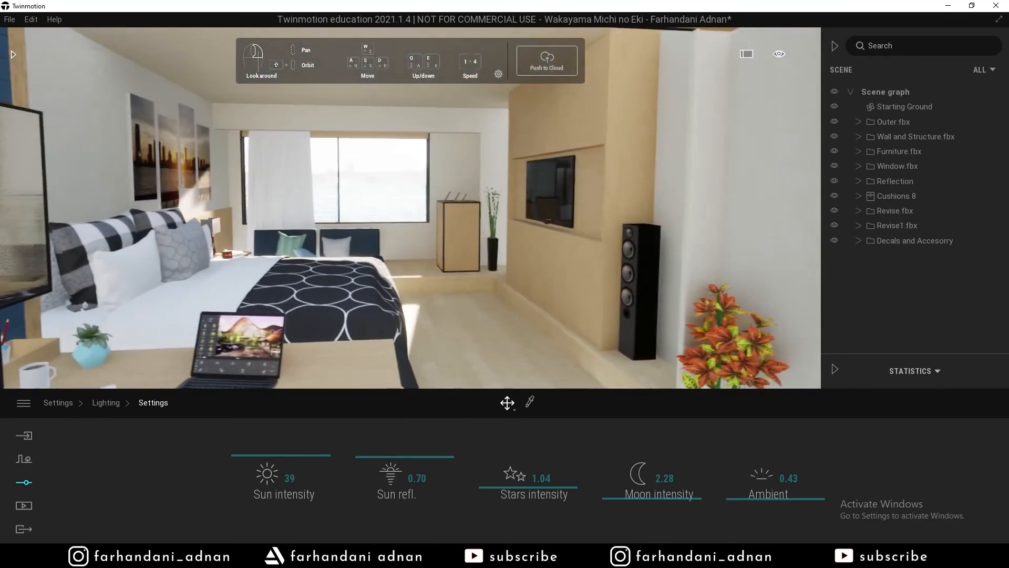
key("w")
key("s")
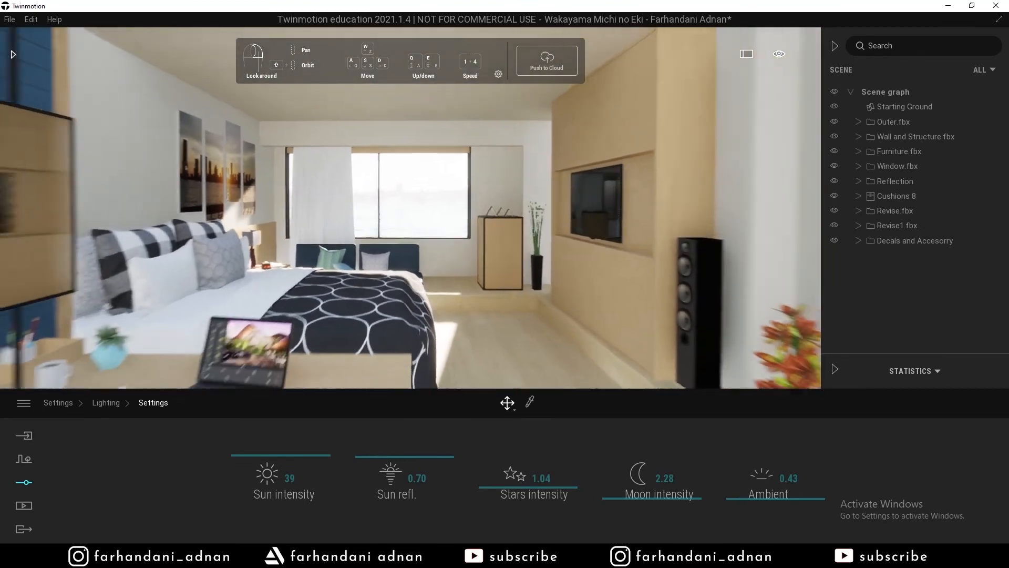
right_click_drag(368, 211, 403, 192)
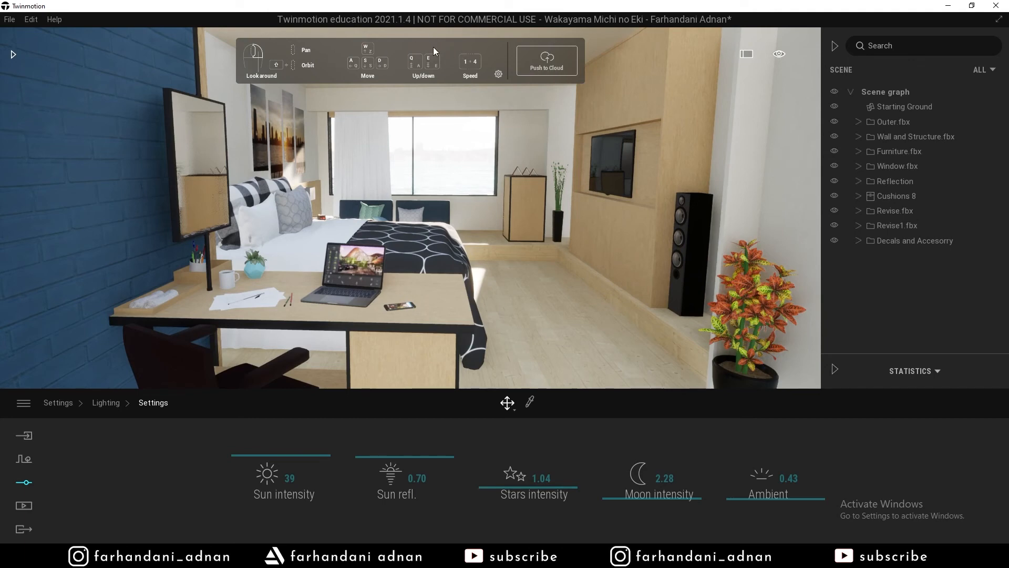
Hide the navigation controls overlay from the eye icon's Navigation menu.
mouse_move(778, 55)
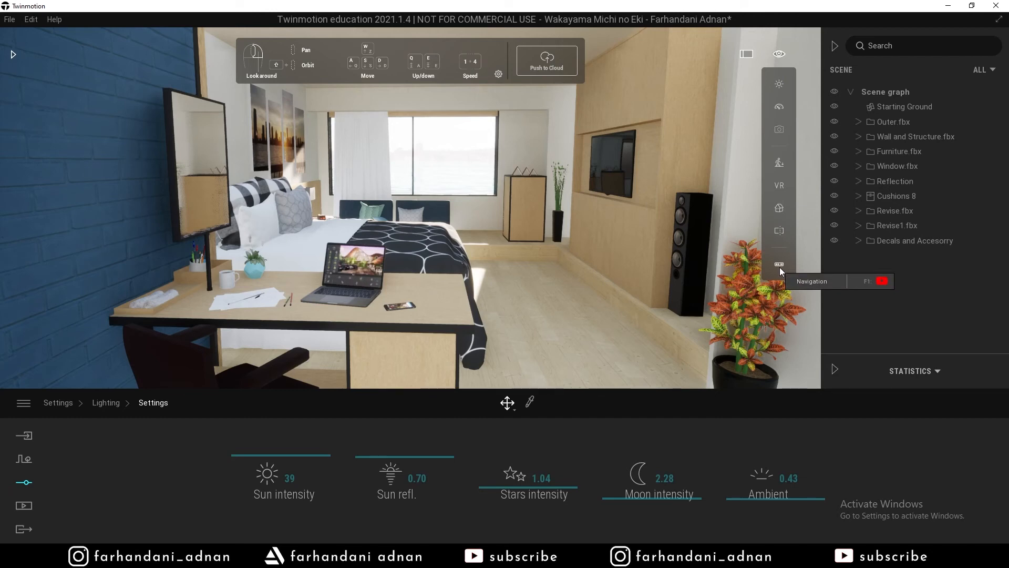
mouse_move(780, 267)
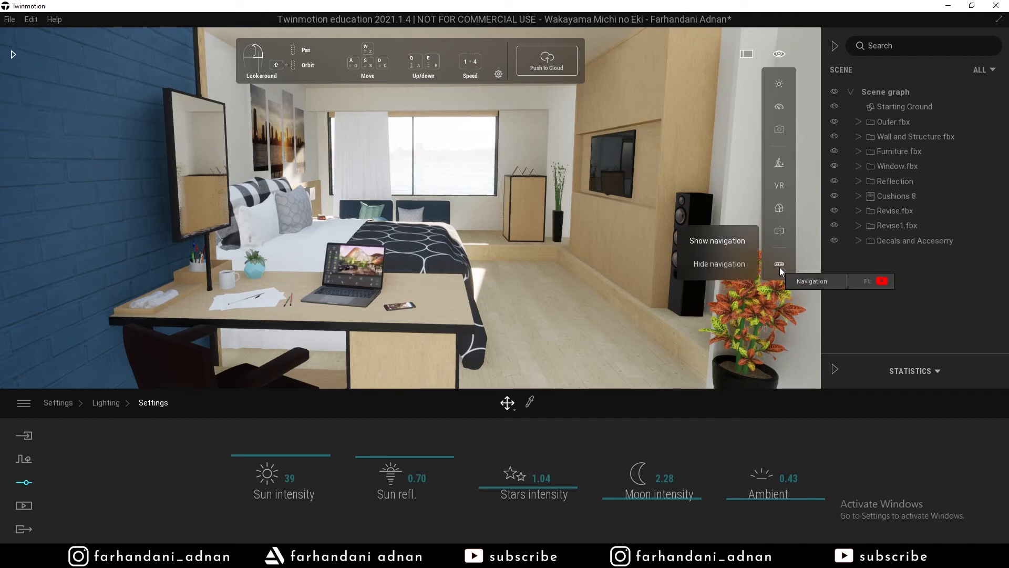
left_click(705, 264)
left_click(713, 243)
left_click(715, 260)
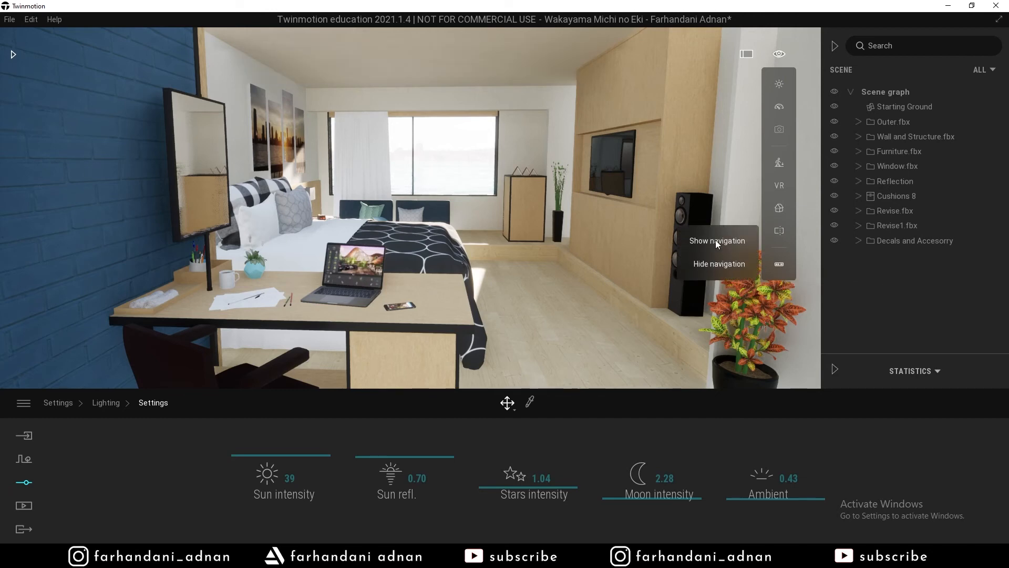
left_click(715, 239)
left_click(715, 260)
Collapse the Scene panel and fine-tune the full-window bedroom framing.
left_click(833, 46)
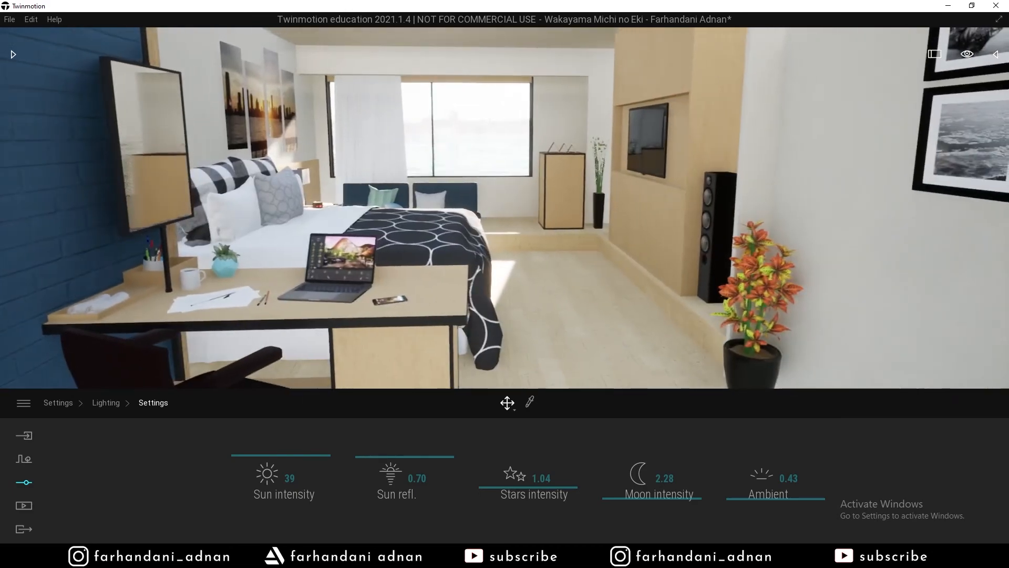
right_click_drag(504, 210, 492, 176)
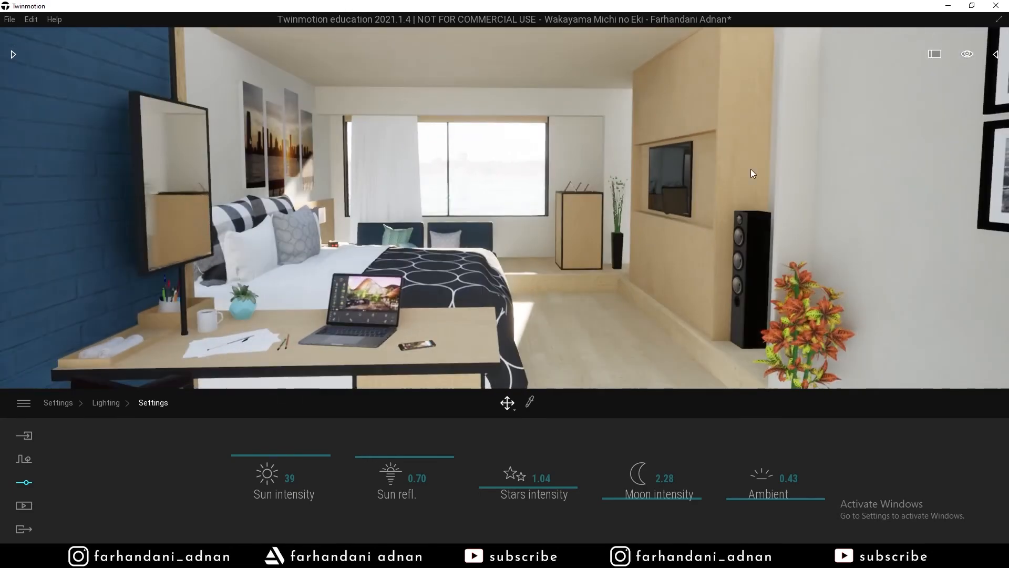
right_click_drag(730, 203, 732, 223)
key("s")
mouse_move(505, 210)
right_mouse_down()
mouse_move(530, 205)
mouse_move(498, 205)
right_mouse_up()
key("a")
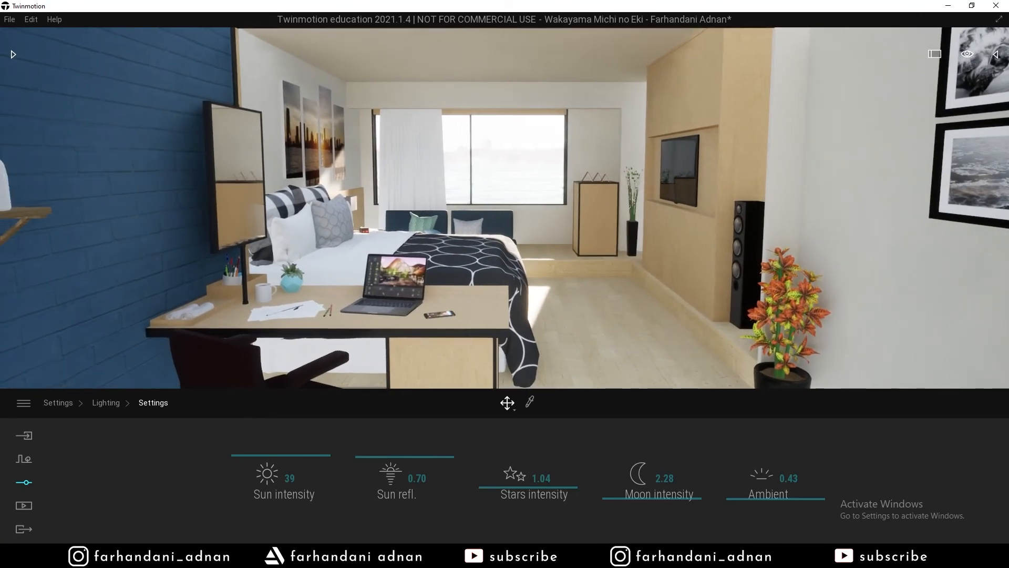
key("d")
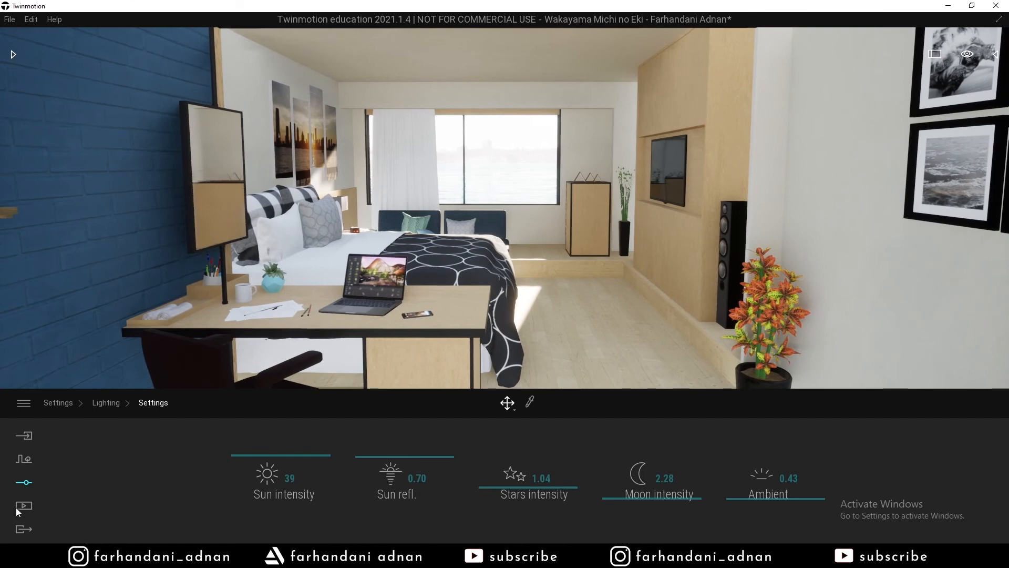
Peek at Media's Video page, reframe the bedroom slightly, then open the Image page.
left_click(24, 505)
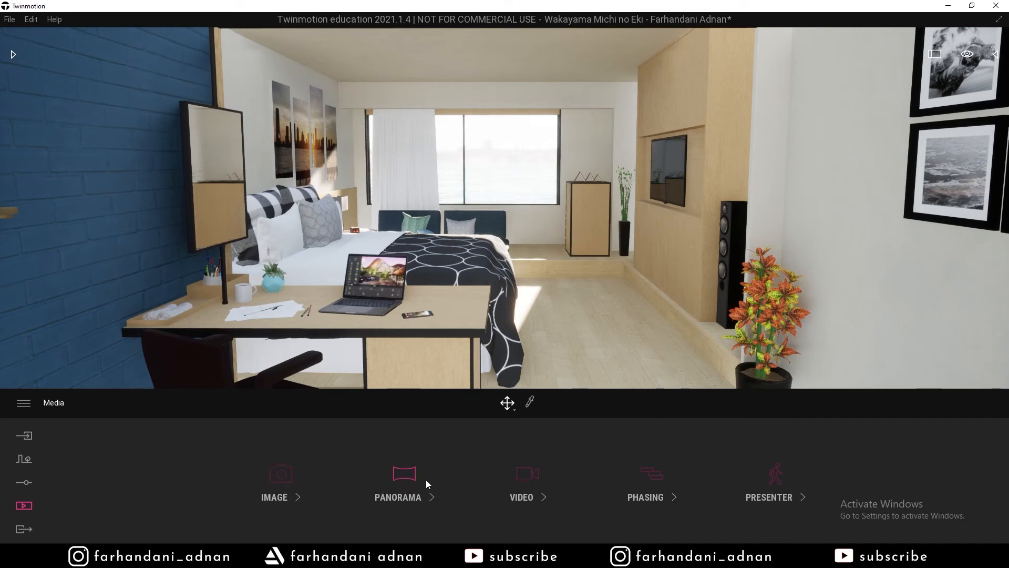
left_click(528, 473)
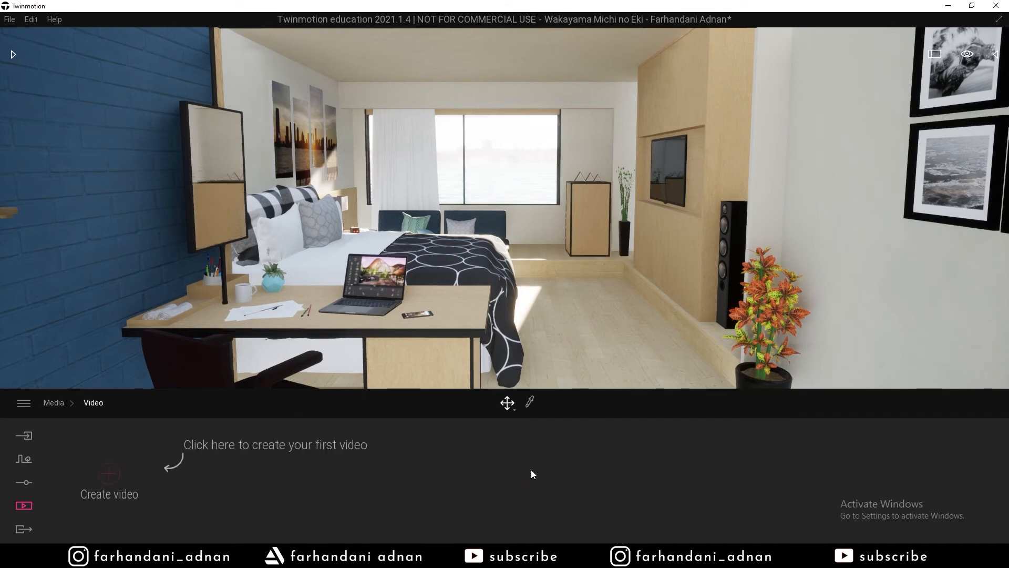
left_click(54, 407)
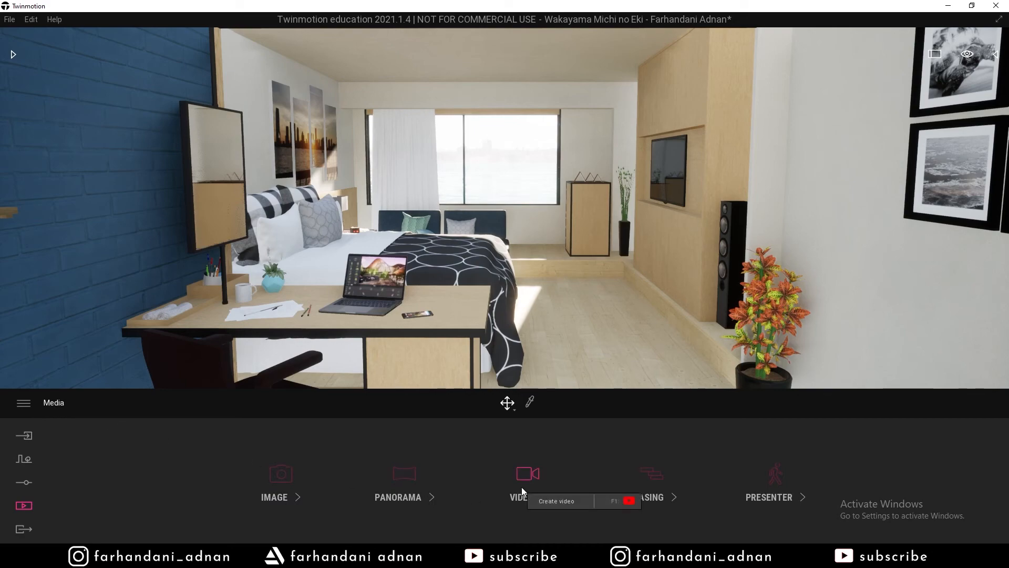
mouse_move(505, 208)
right_mouse_down()
mouse_move(549, 189)
mouse_move(519, 189)
mouse_move(496, 207)
mouse_move(506, 208)
right_mouse_up()
key("s")
key("w")
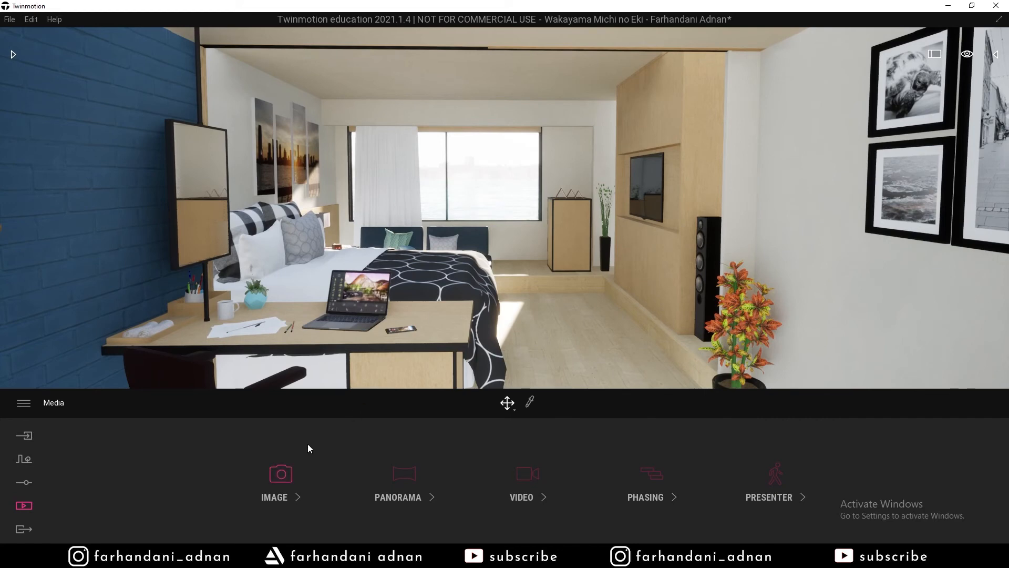
left_click(284, 474)
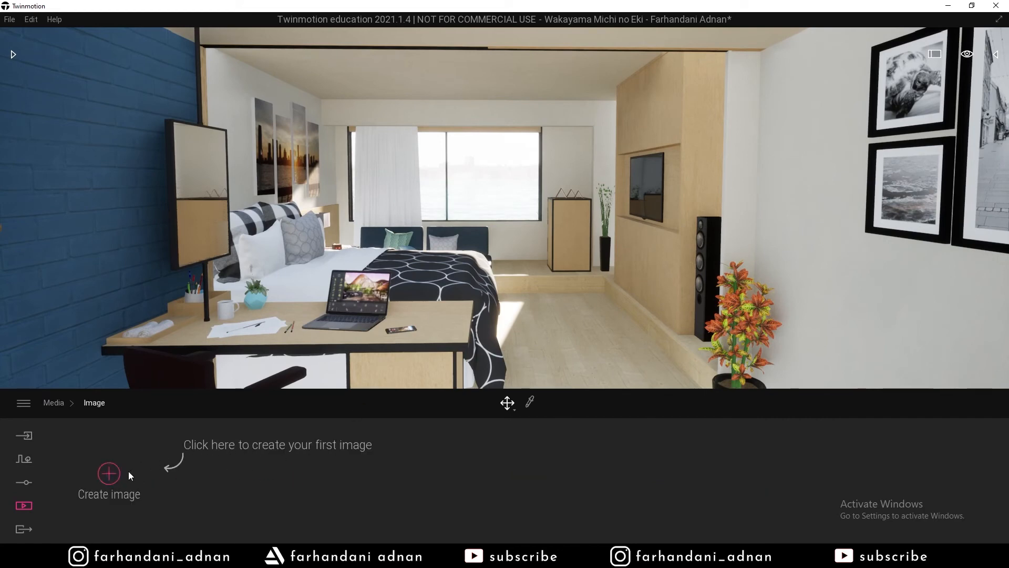
Create a new image and move the camera in toward the desk.
left_click(107, 472)
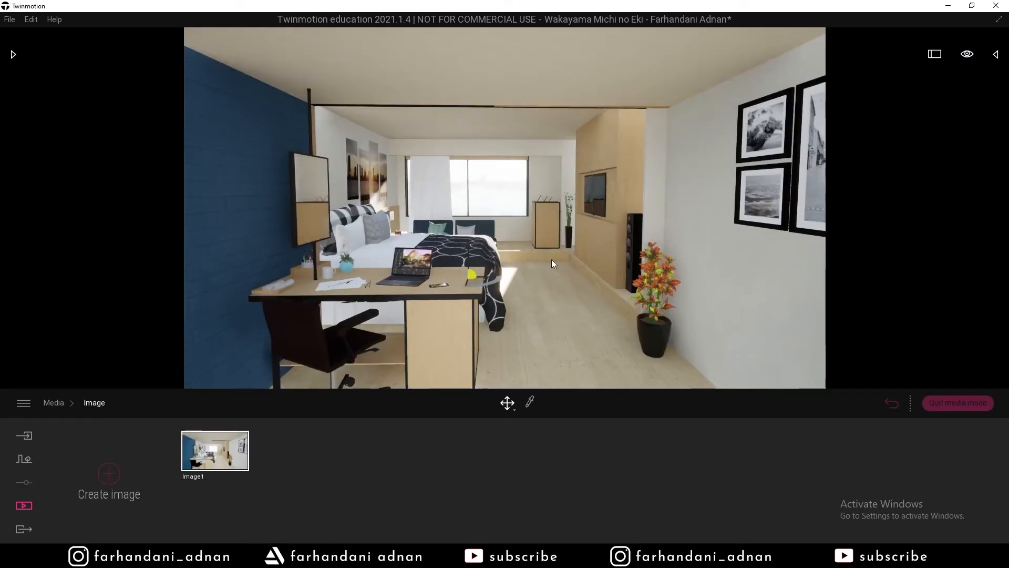
right_click_drag(567, 239, 586, 239)
key("w")
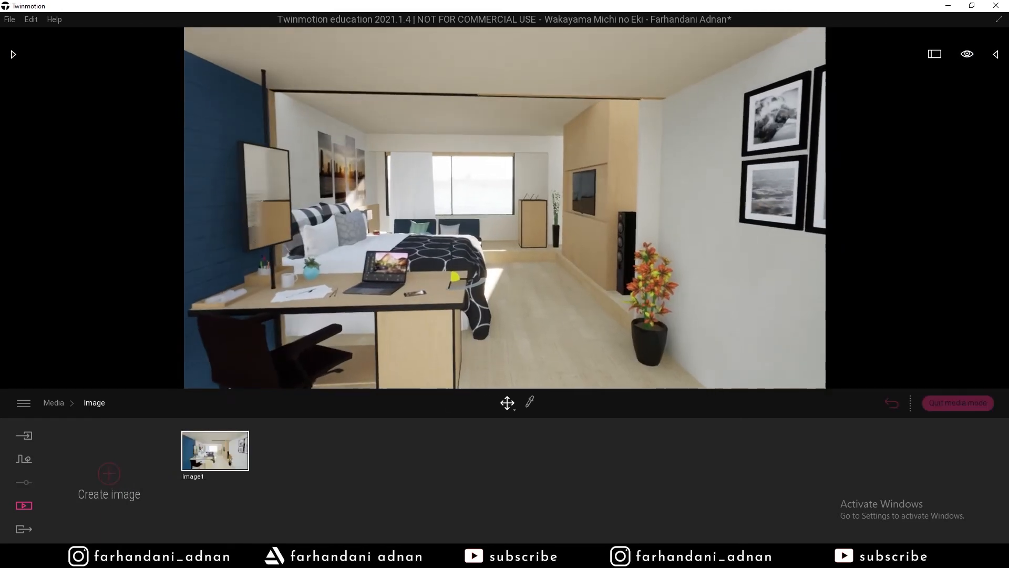
key("w")
key("e")
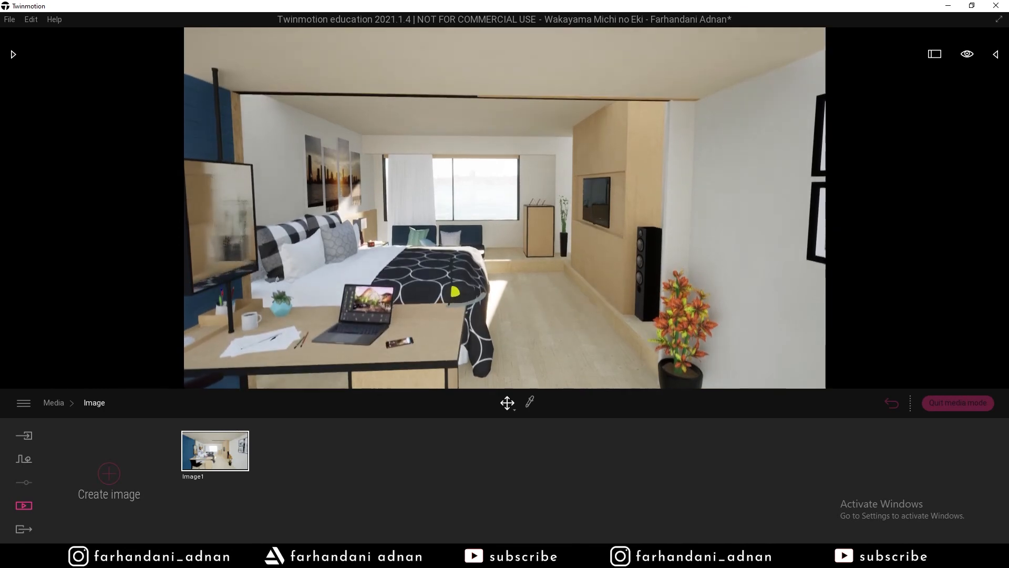
key("q")
right_click_drag(586, 240, 567, 239)
Fine-tune the camera height for the view past the desk to the window.
key("w")
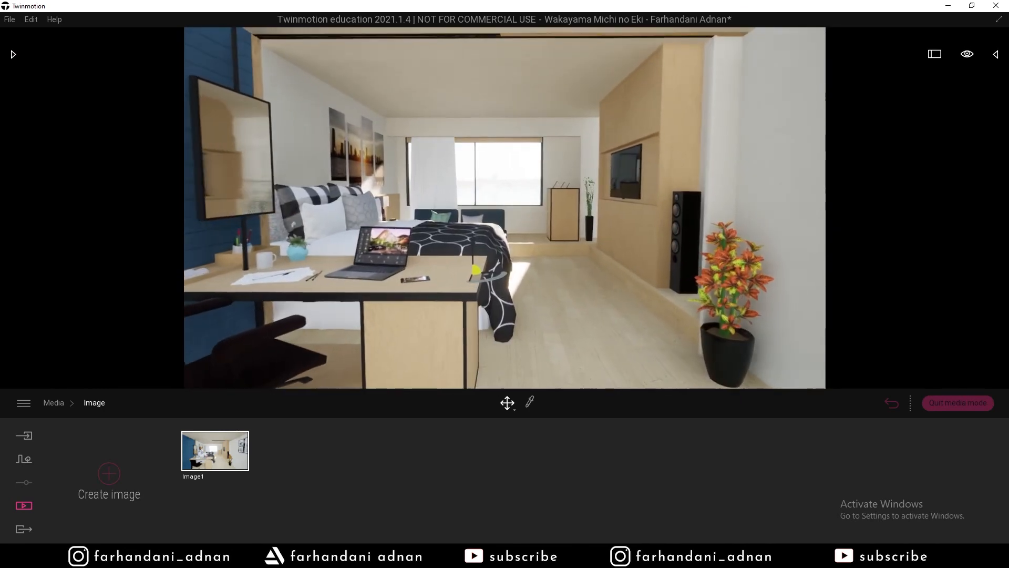
key("q")
key("e")
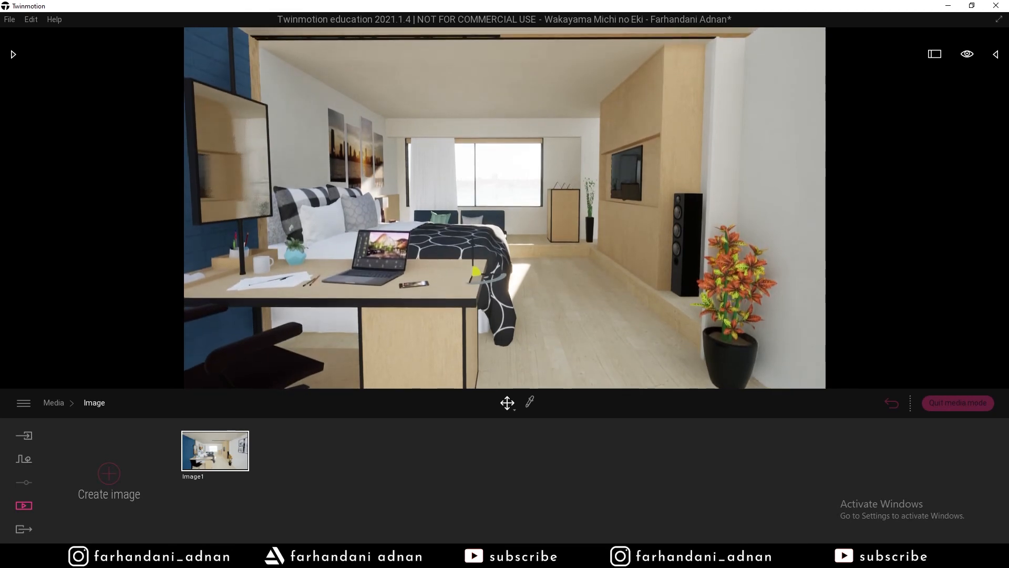
key("e")
key("q")
key("e")
key("e")
key("q")
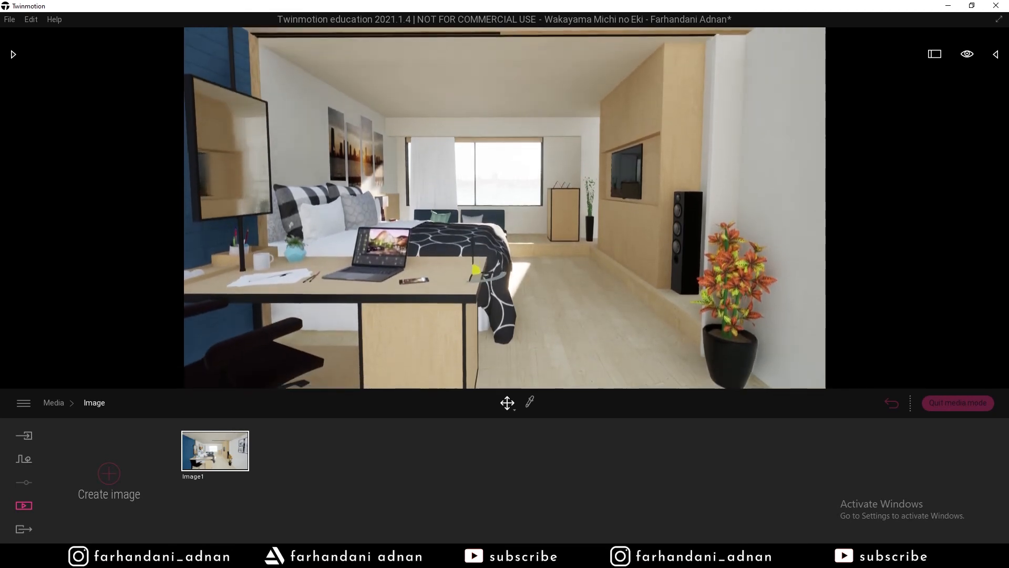
key("e")
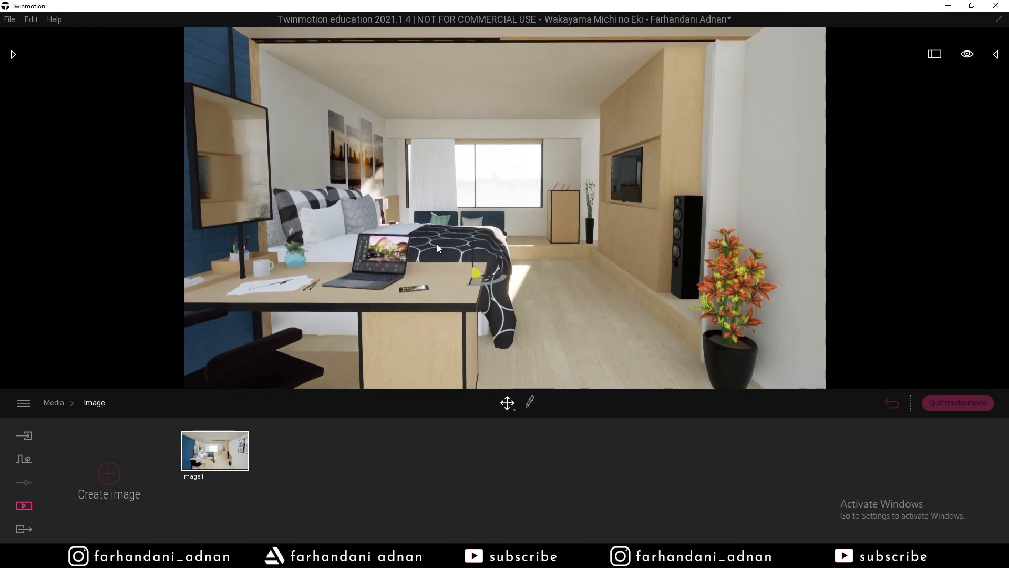
key("q")
key("e")
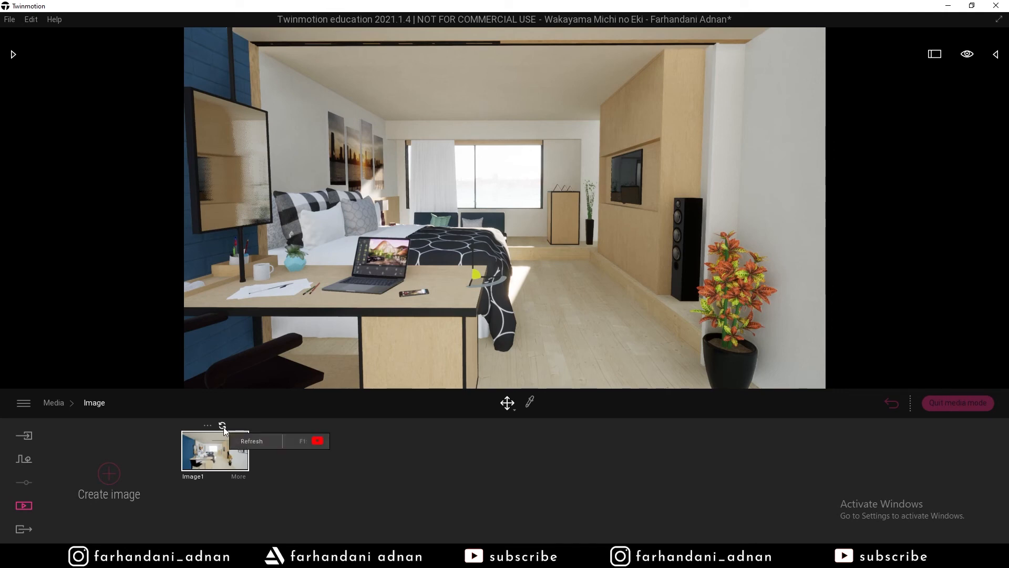
Refresh Image1 to this view and open its Lighting settings.
left_click(223, 426)
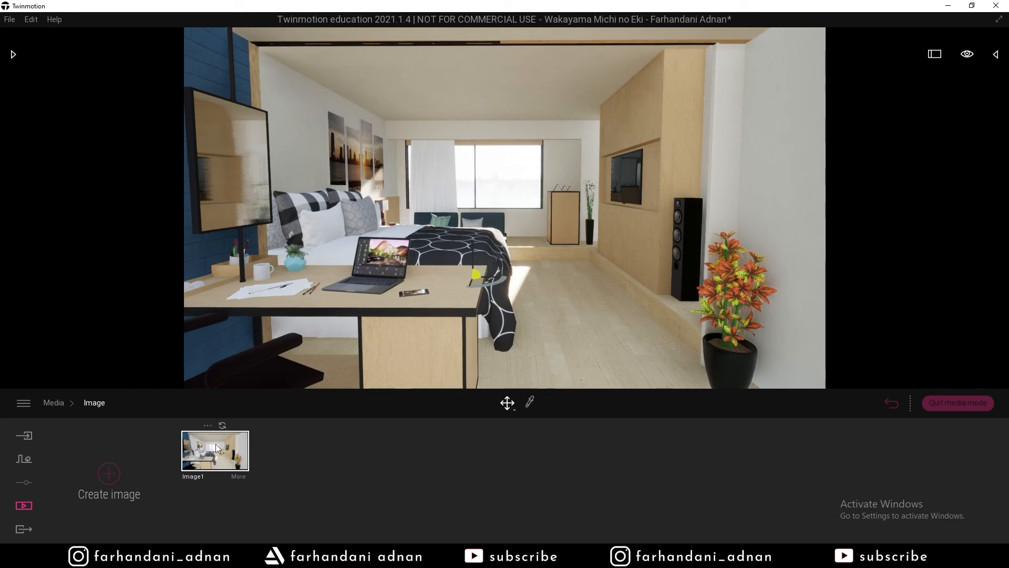
left_click(238, 476)
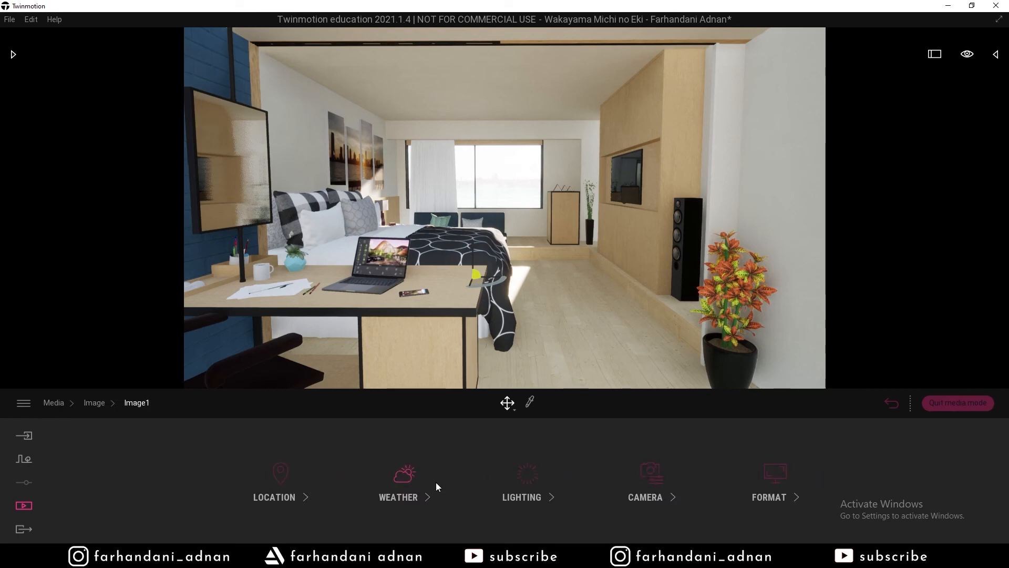
left_click(551, 484)
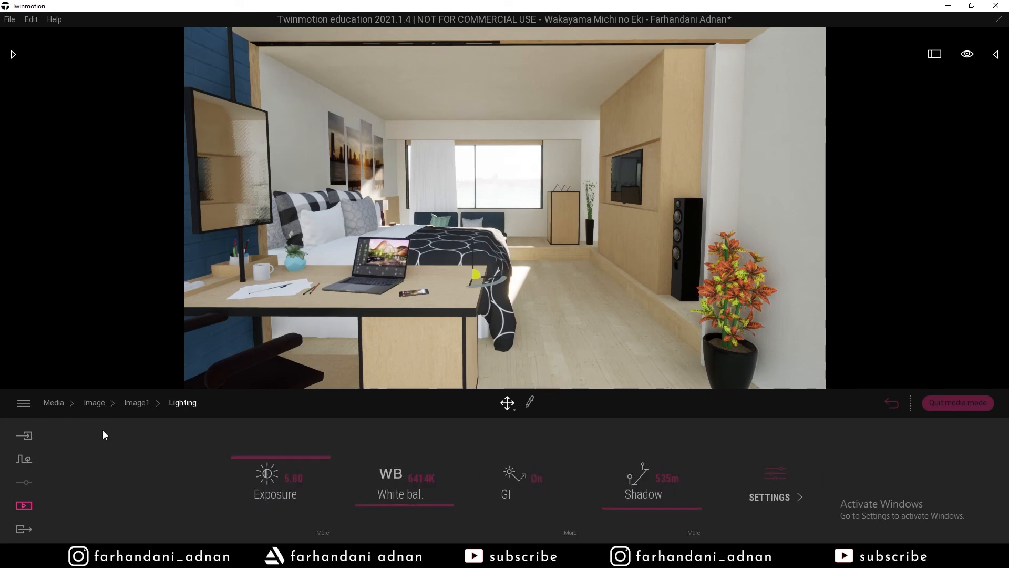
Set Image1's Format output size to Custom 1920 x 1080, then return to the Media overview.
left_click(137, 404)
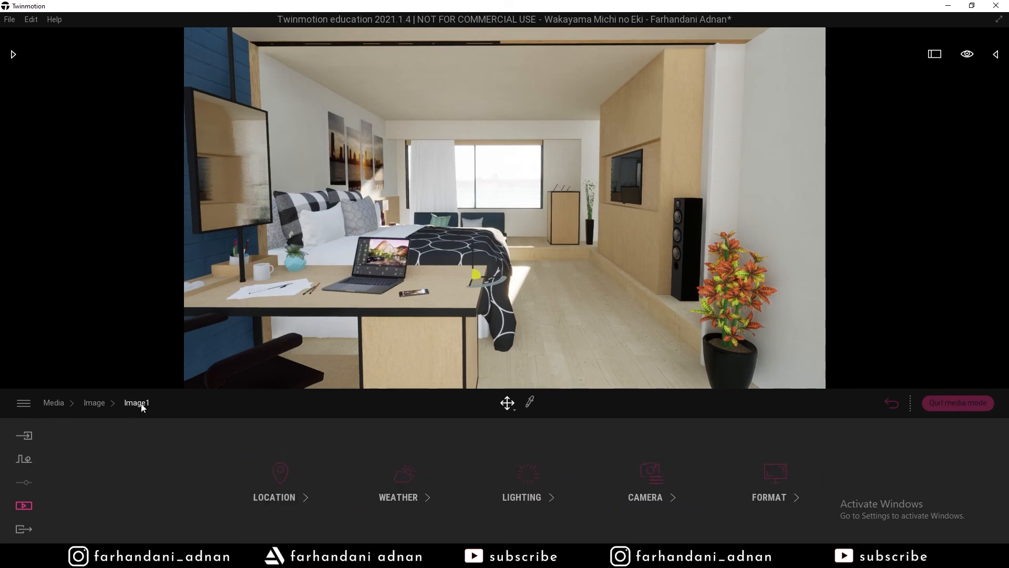
left_click(765, 473)
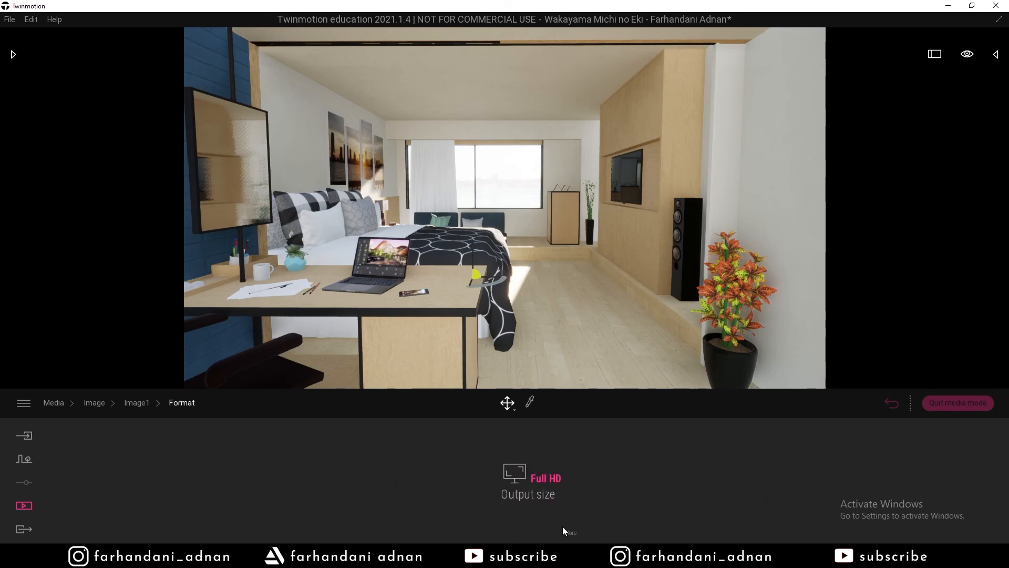
left_click(545, 479)
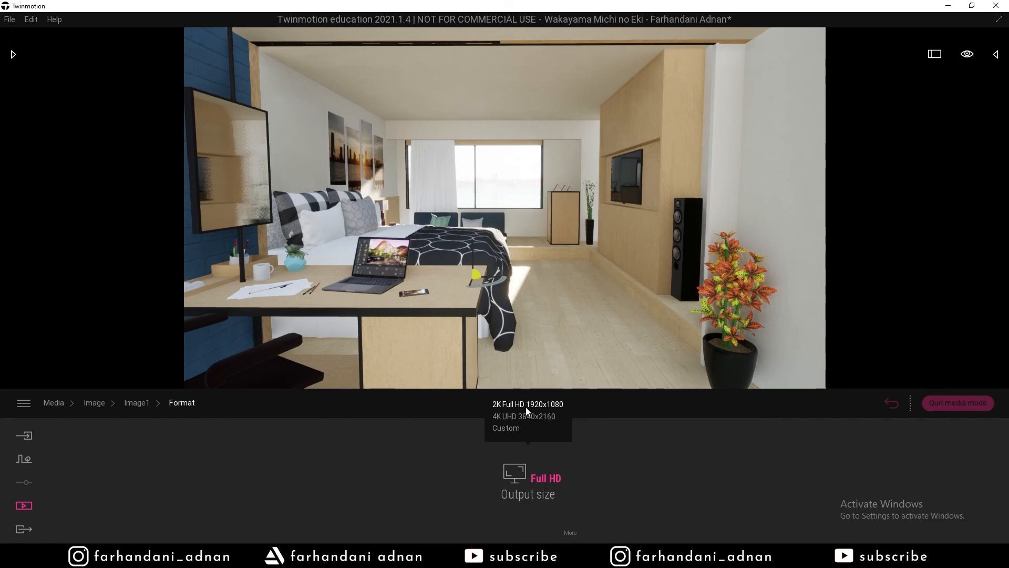
left_click(501, 433)
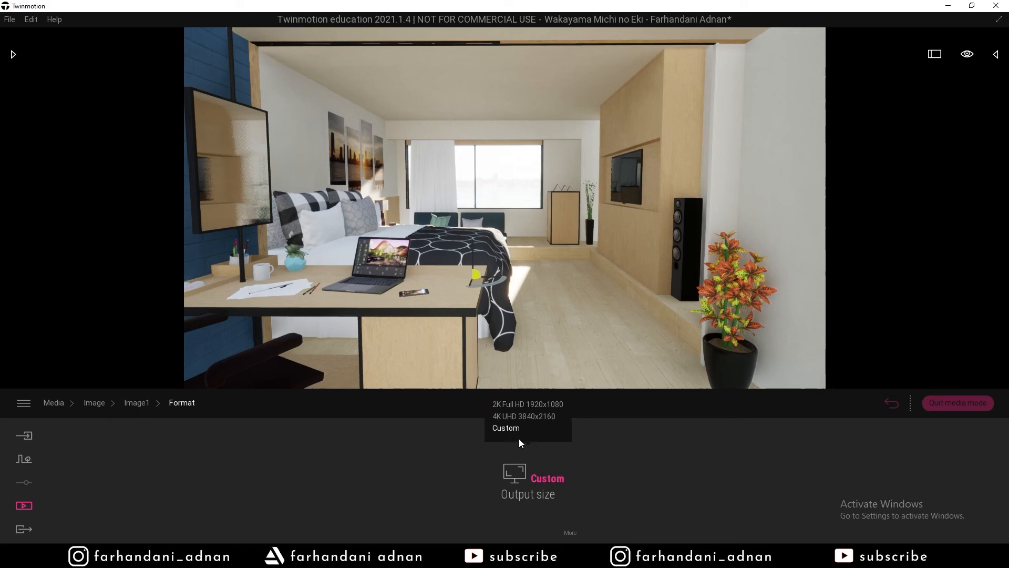
left_click(544, 488)
left_click(565, 532)
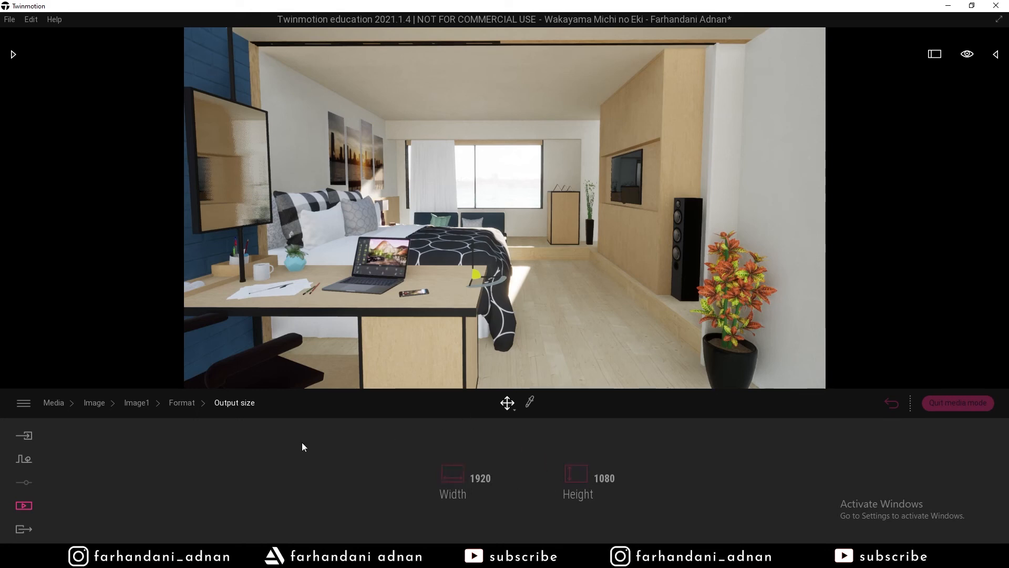
left_click(181, 403)
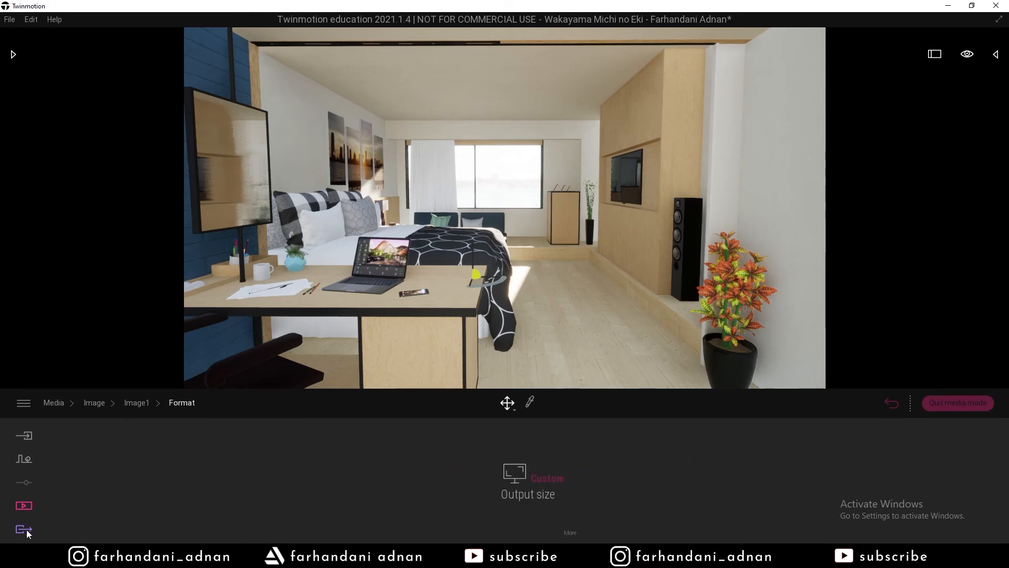
left_click(54, 403)
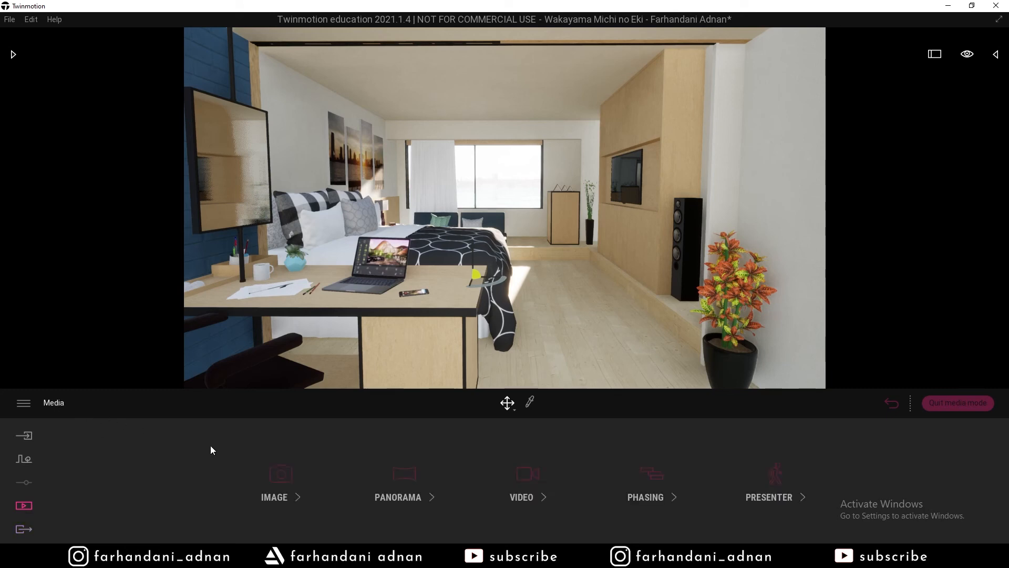
In Export > Image, select Image1 and start the export.
left_click(24, 530)
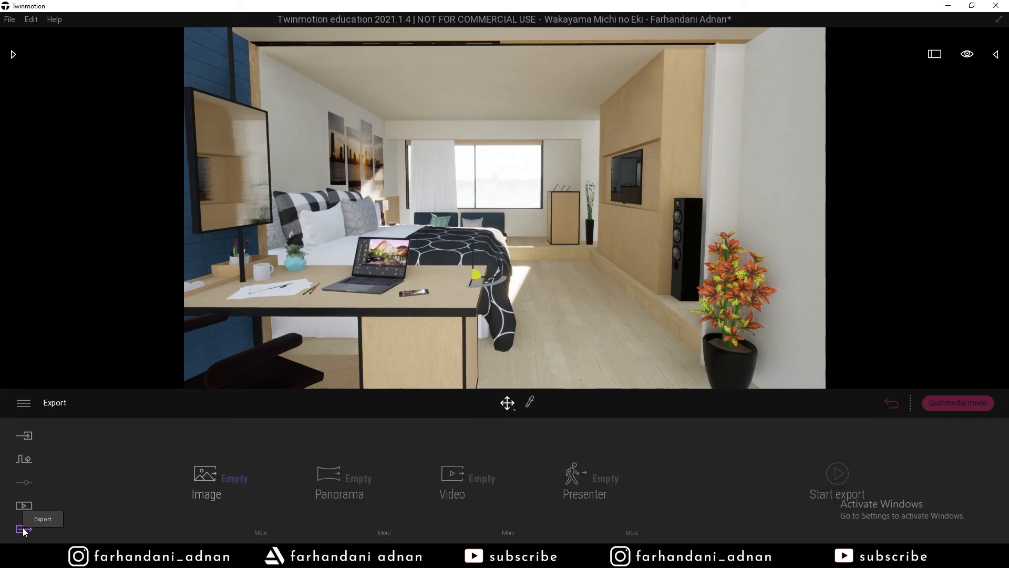
left_click(213, 484)
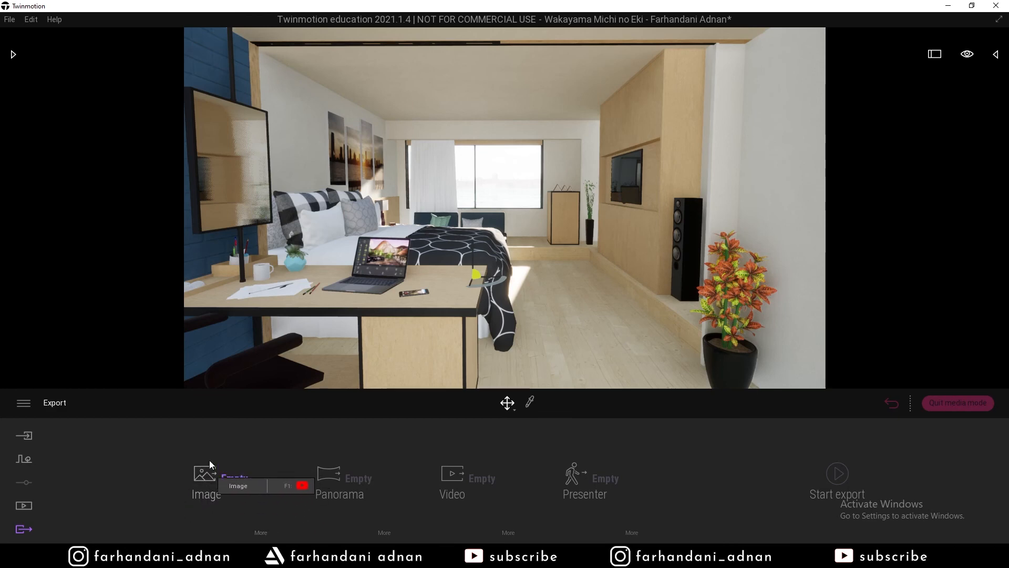
left_click(215, 491)
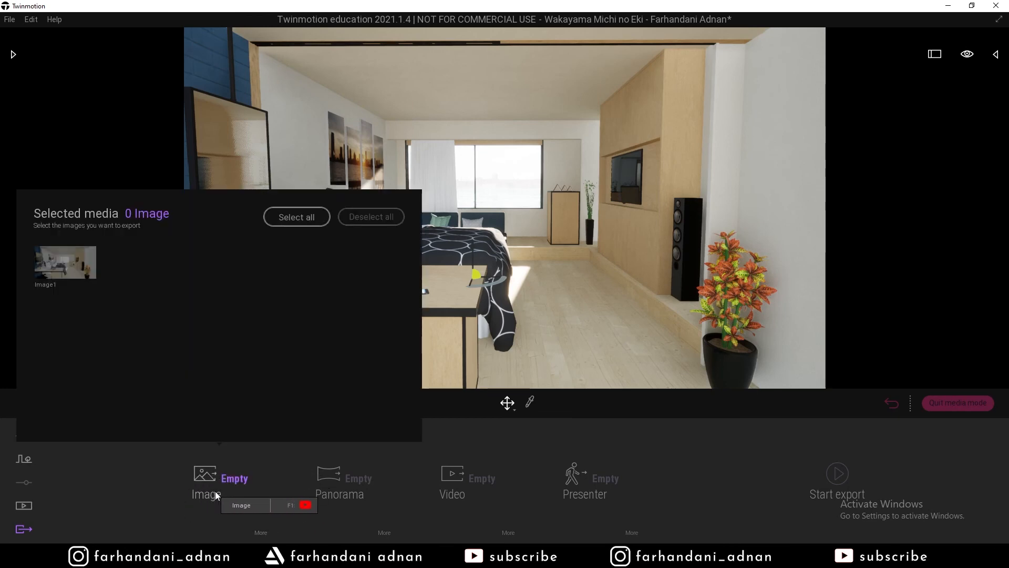
left_click(82, 267)
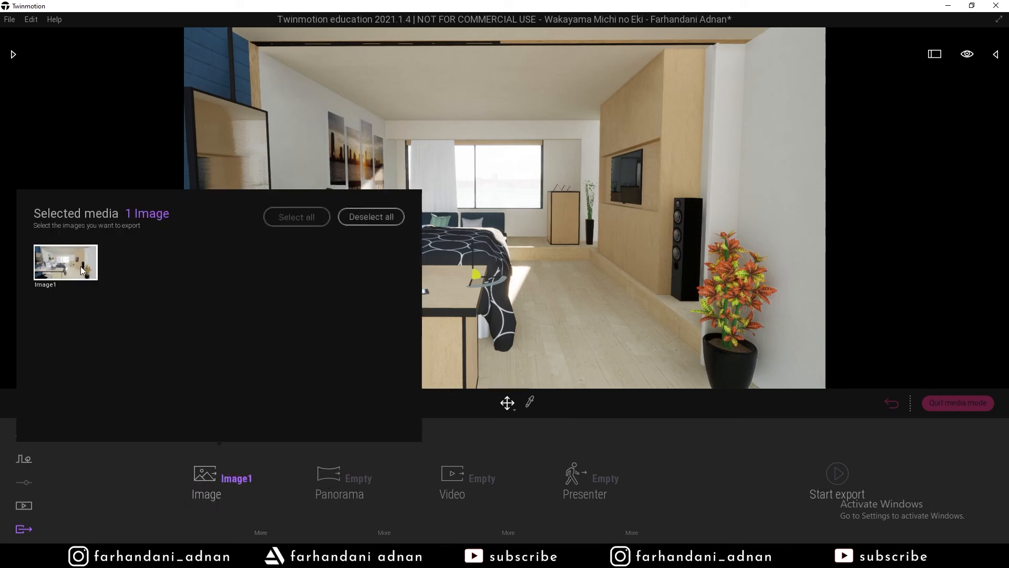
left_click(839, 474)
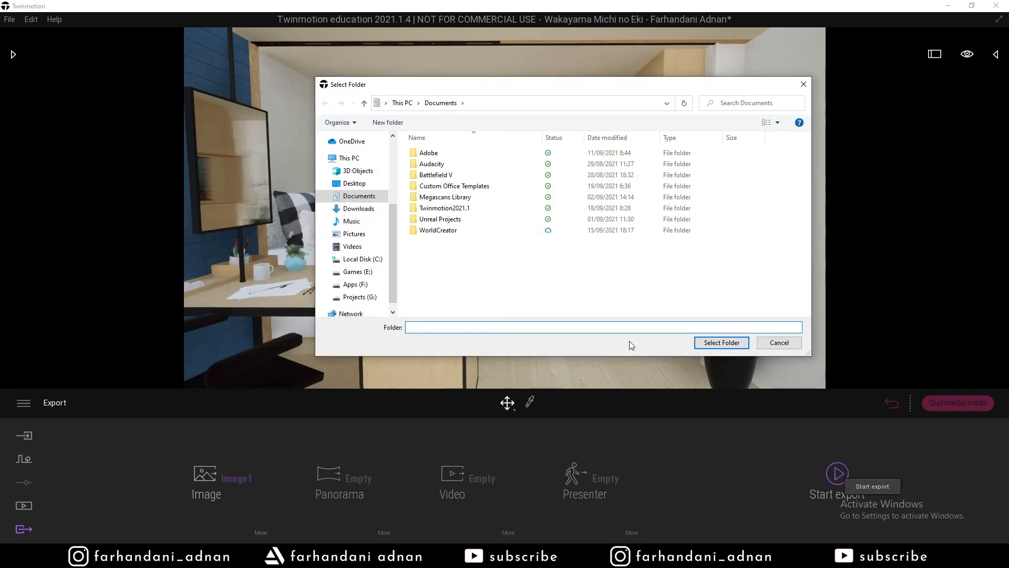
Choose the Videos folder as the destination so Image1 renders there.
left_click(354, 247)
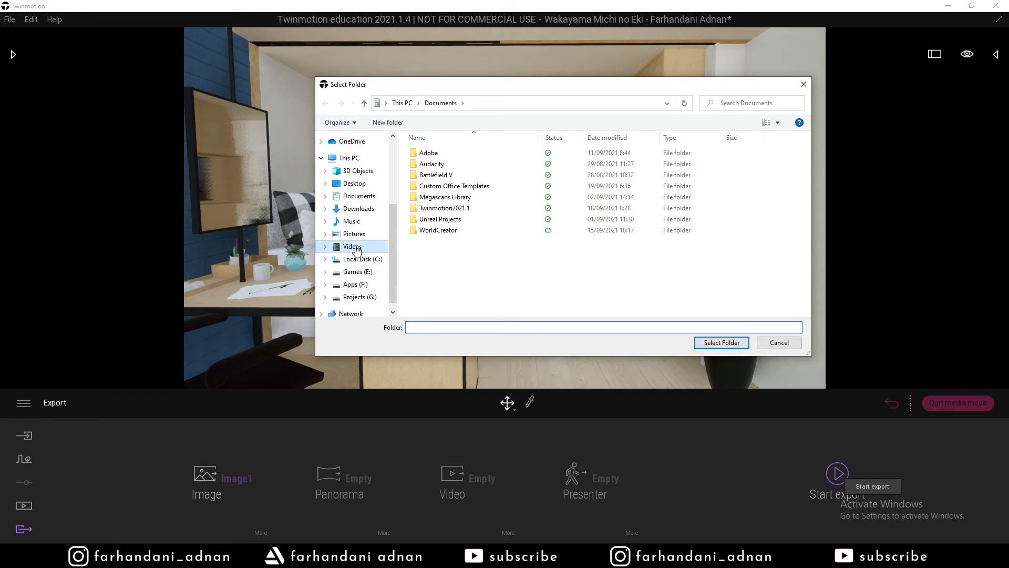
left_click(352, 234)
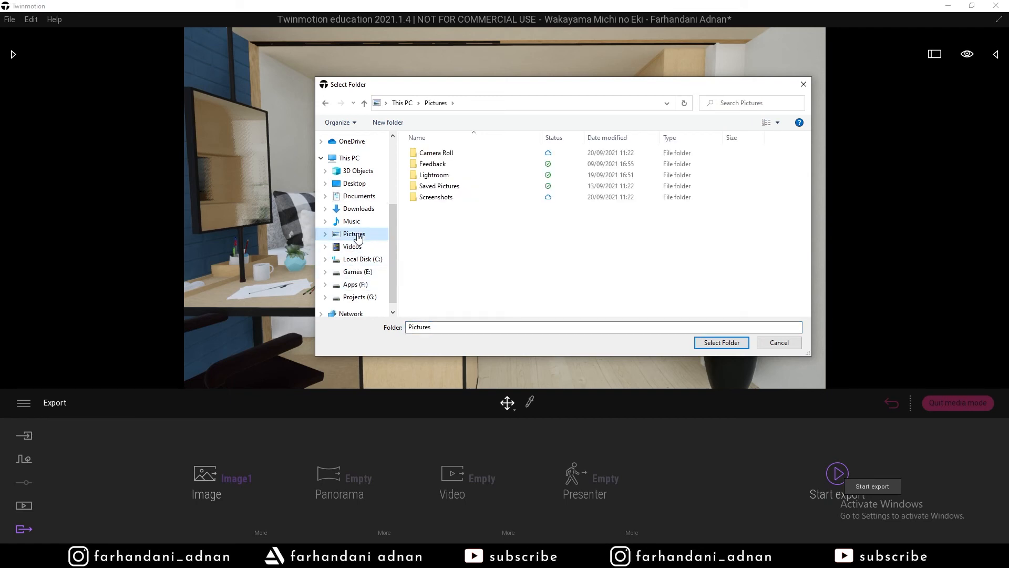
left_click(355, 248)
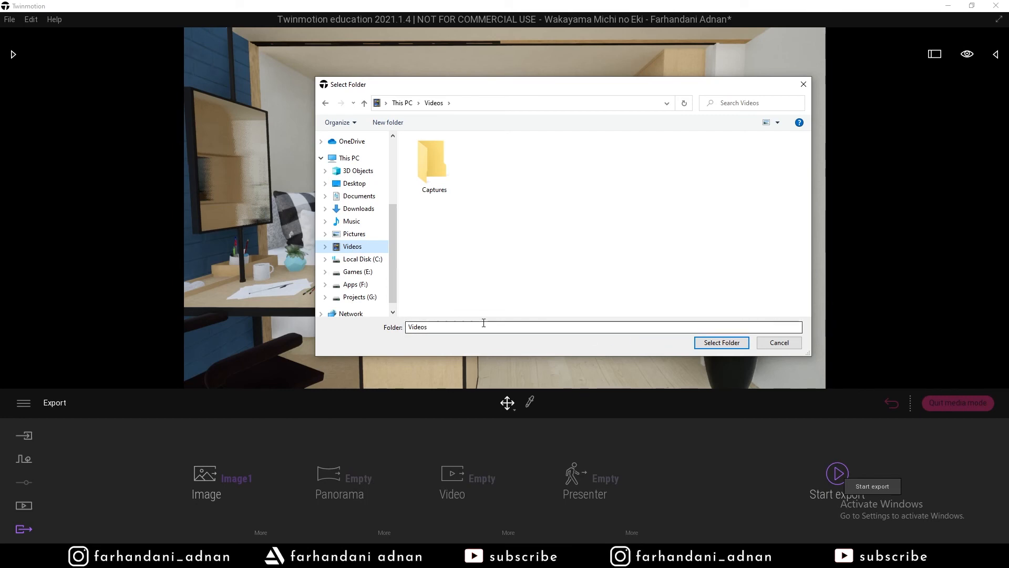
left_click(712, 344)
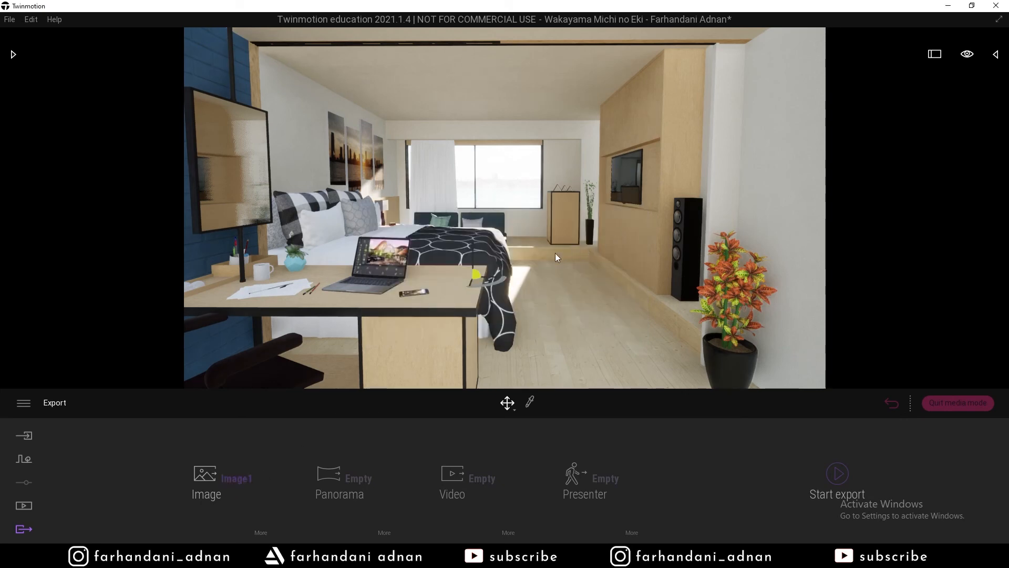
right_click_drag(555, 253, 559, 253)
left_click(237, 556)
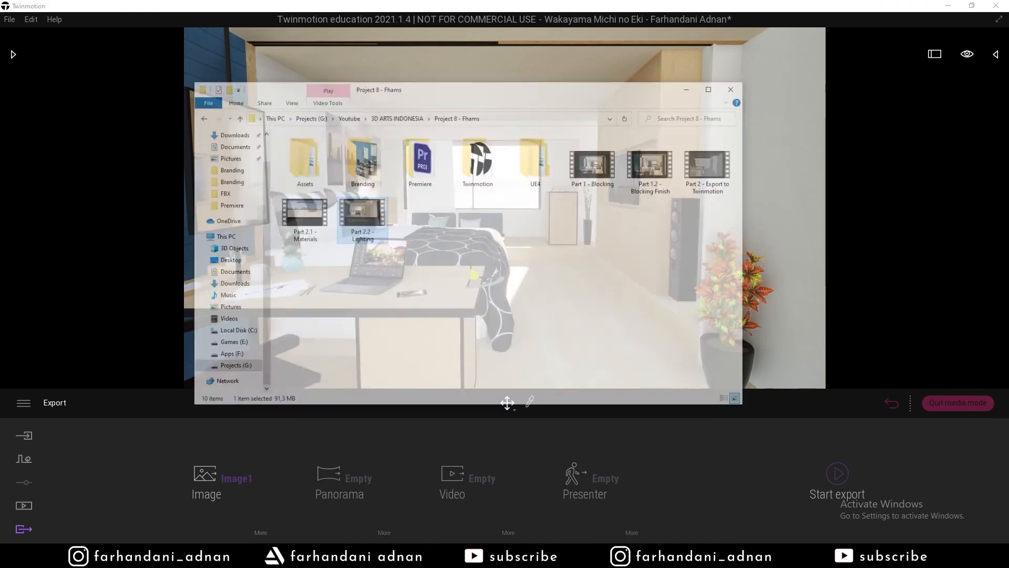
left_click(244, 290)
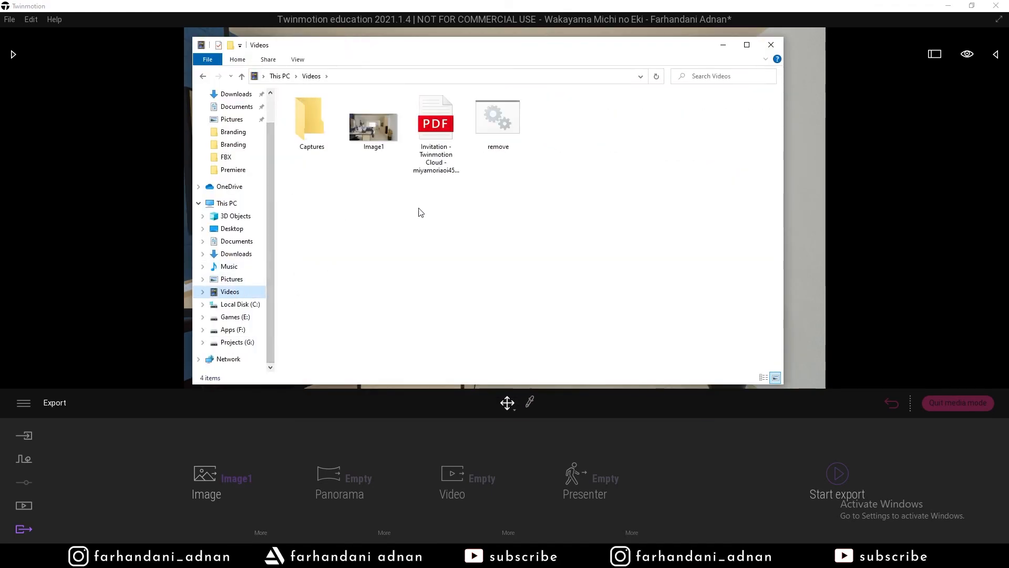
left_click(392, 135)
double_click(391, 135)
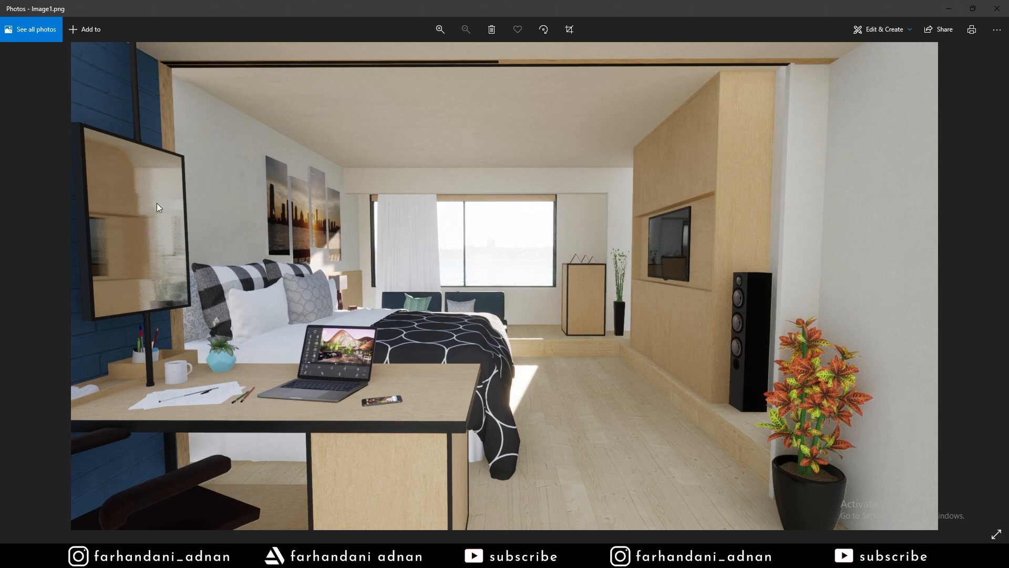
left_click(950, 3)
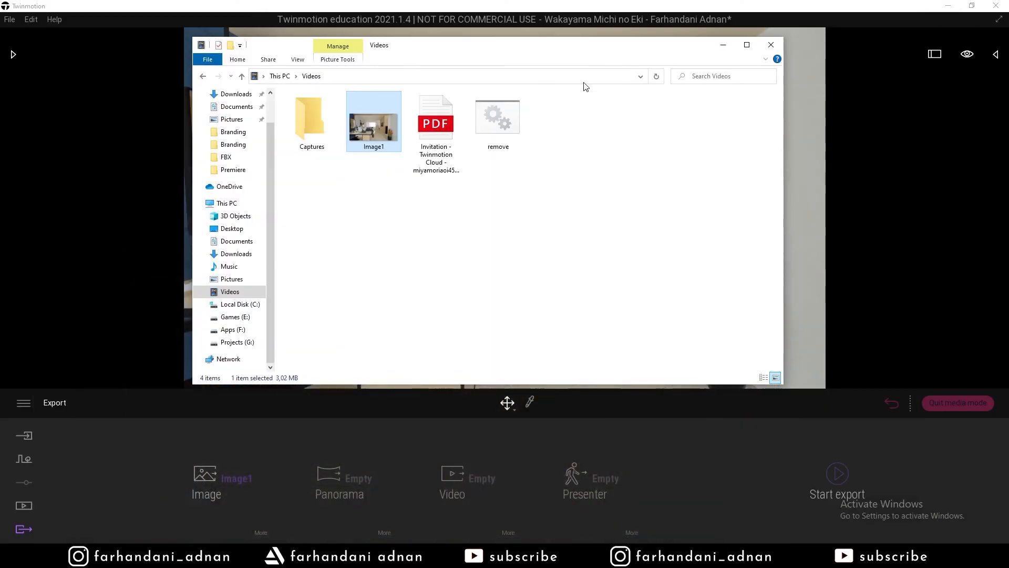
left_click(744, 46)
left_click(948, 6)
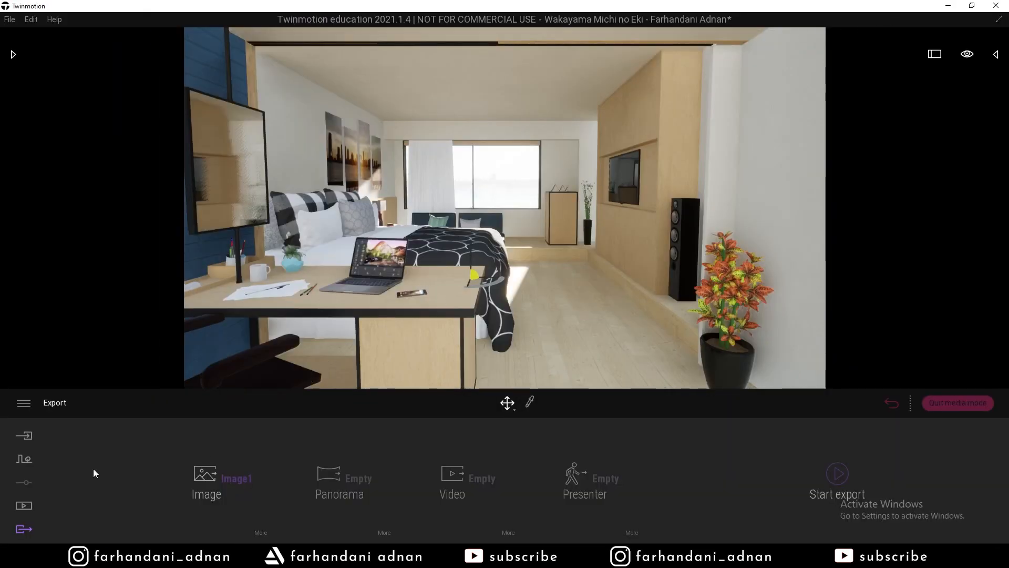
Quit media mode to return to the full scene view.
left_click(32, 459)
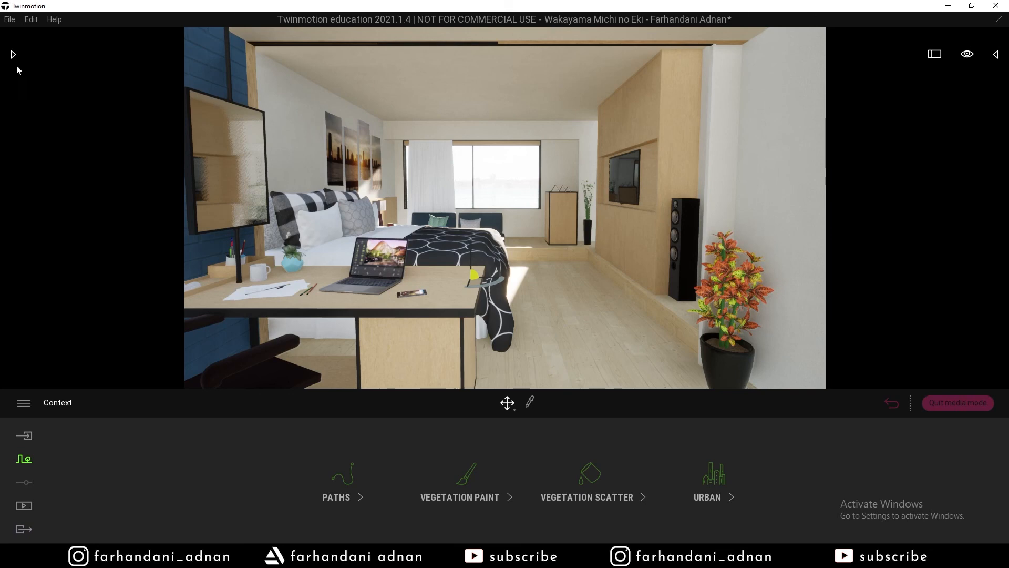
left_click(25, 528)
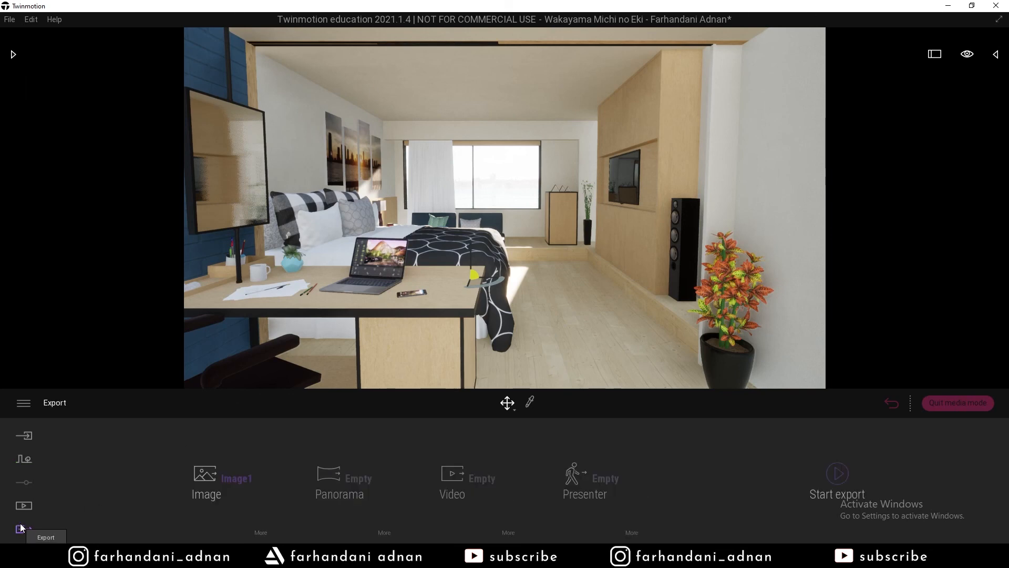
left_click(945, 403)
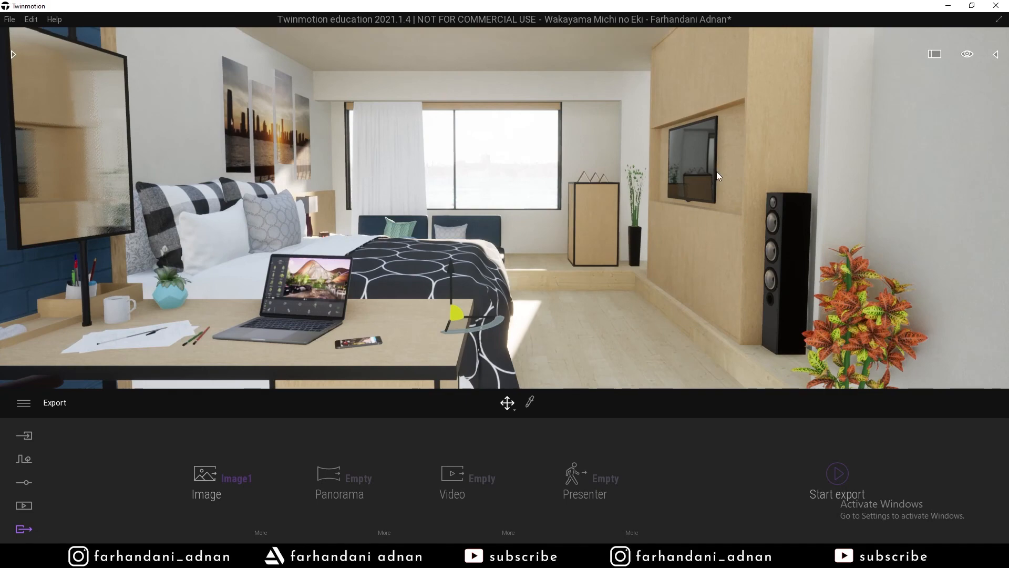
Select the Small reflection probe near the mirror to show its settings, then open the Library.
key("s")
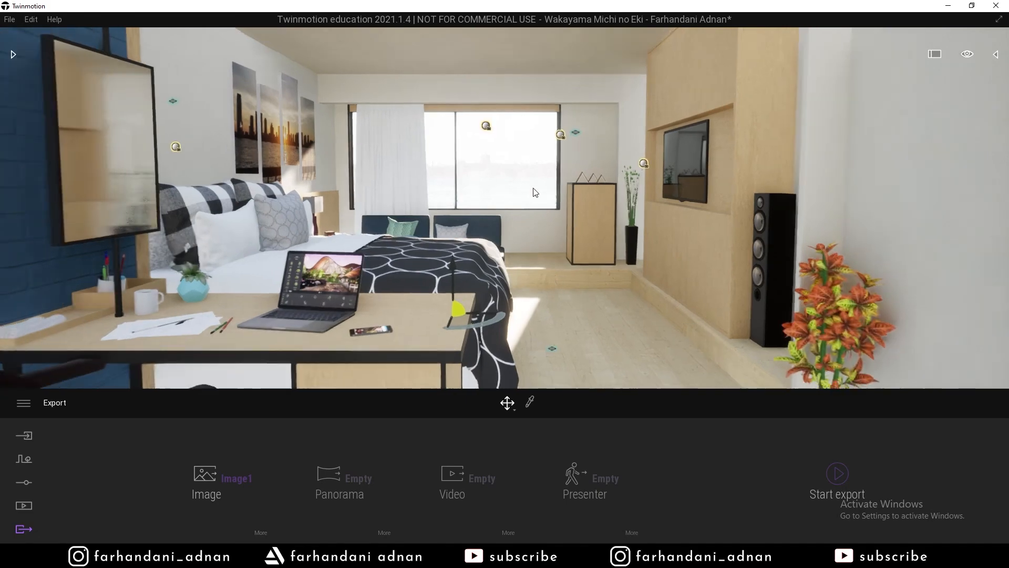
mouse_move(534, 191)
right_mouse_down()
mouse_move(452, 192)
mouse_move(567, 189)
mouse_move(528, 186)
right_mouse_up()
key("w")
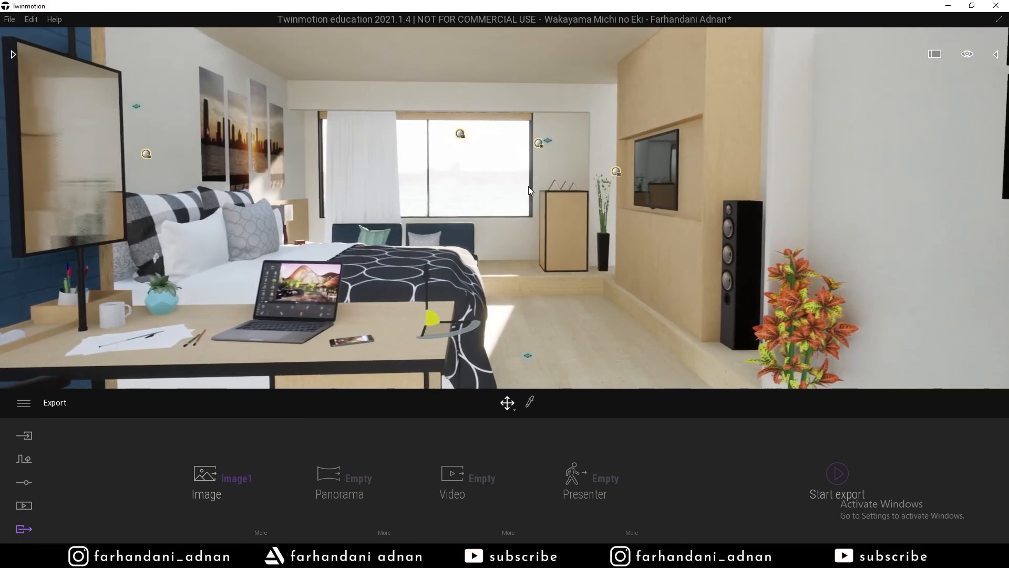
middle_click_drag(445, 180, 446, 203)
mouse_move(370, 178)
right_mouse_down()
mouse_move(258, 178)
mouse_move(370, 177)
right_mouse_up()
left_click(142, 178)
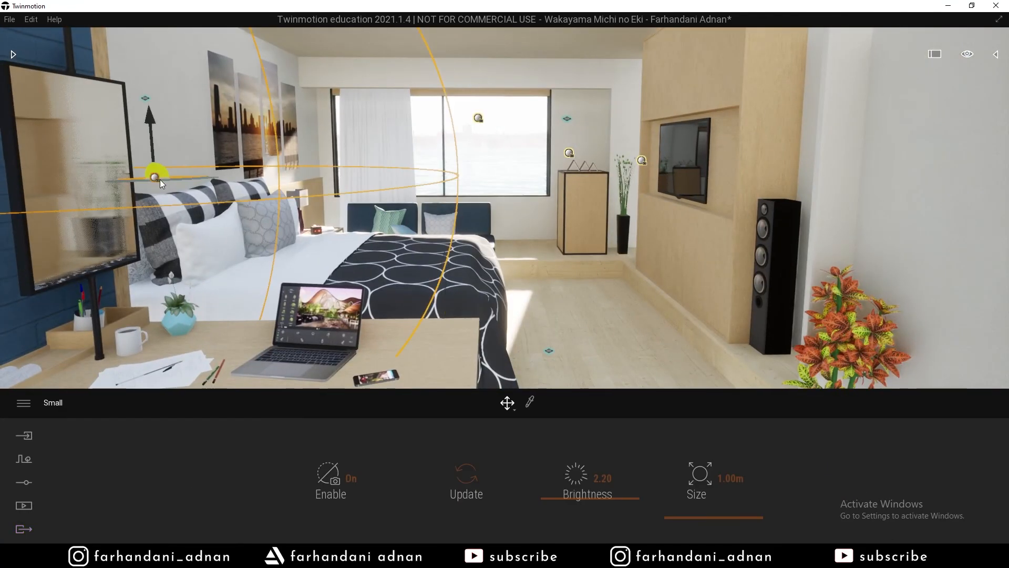
right_click_drag(160, 178, 95, 83)
left_click(13, 54)
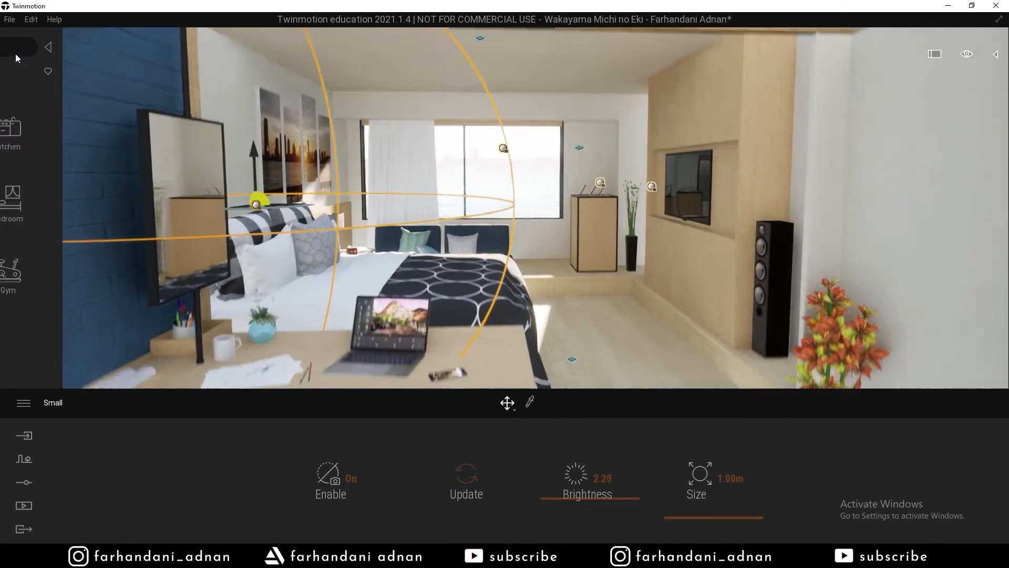
Open Tools > Reflection Probes in the library and delete the Small sphere probe.
left_click(17, 73)
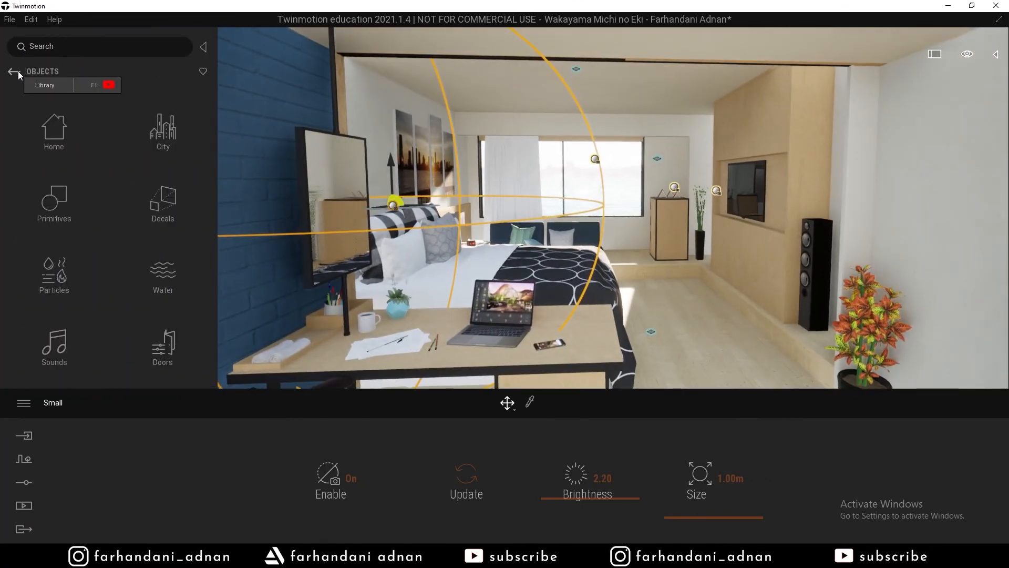
left_click(18, 74)
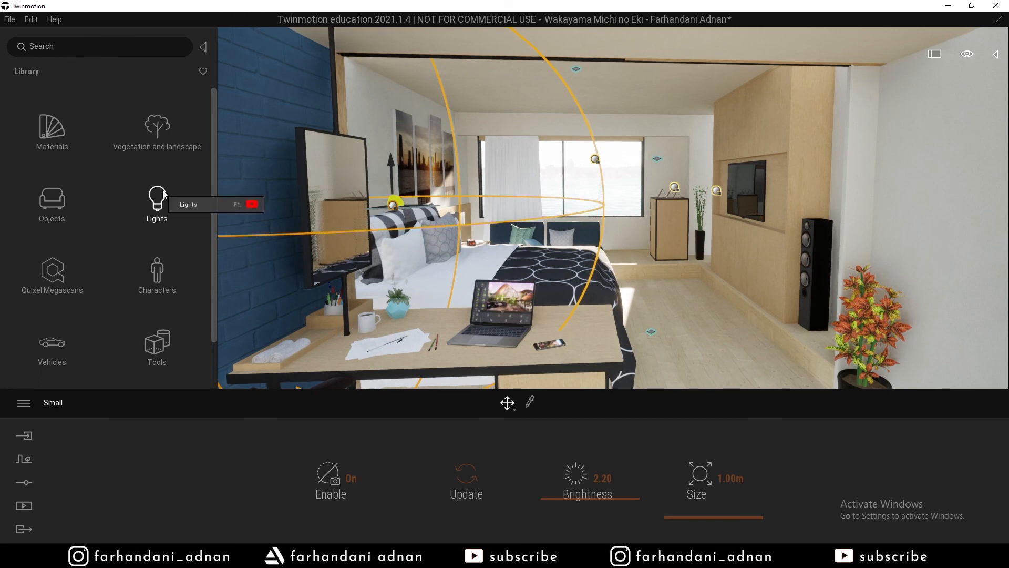
left_click(158, 346)
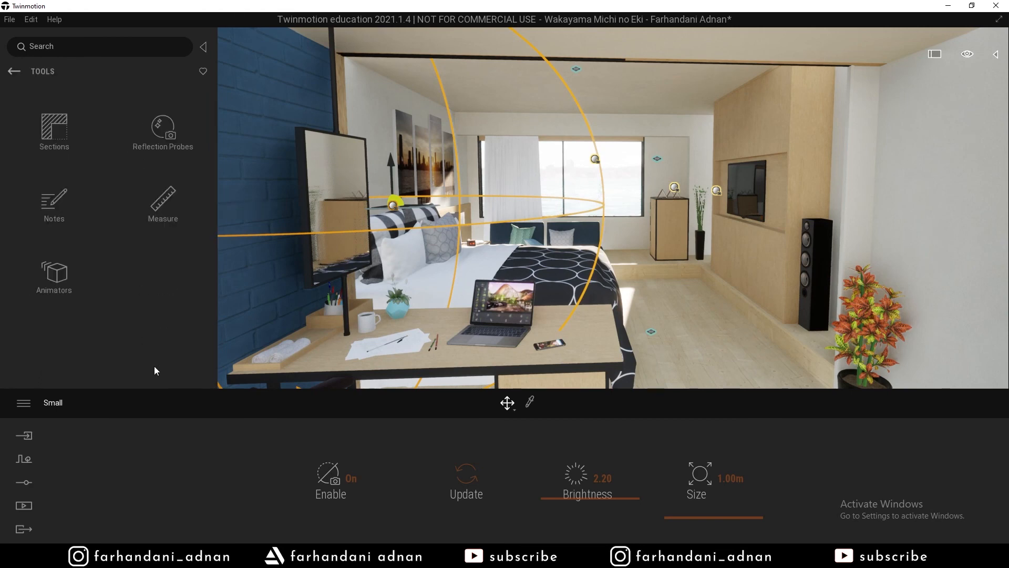
left_click(160, 142)
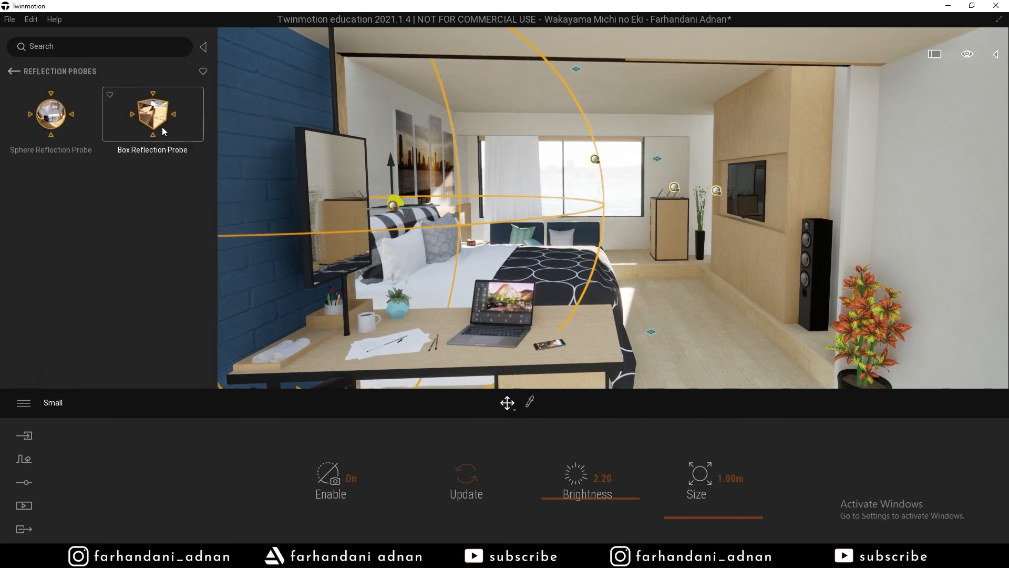
right_click_drag(473, 203, 416, 202)
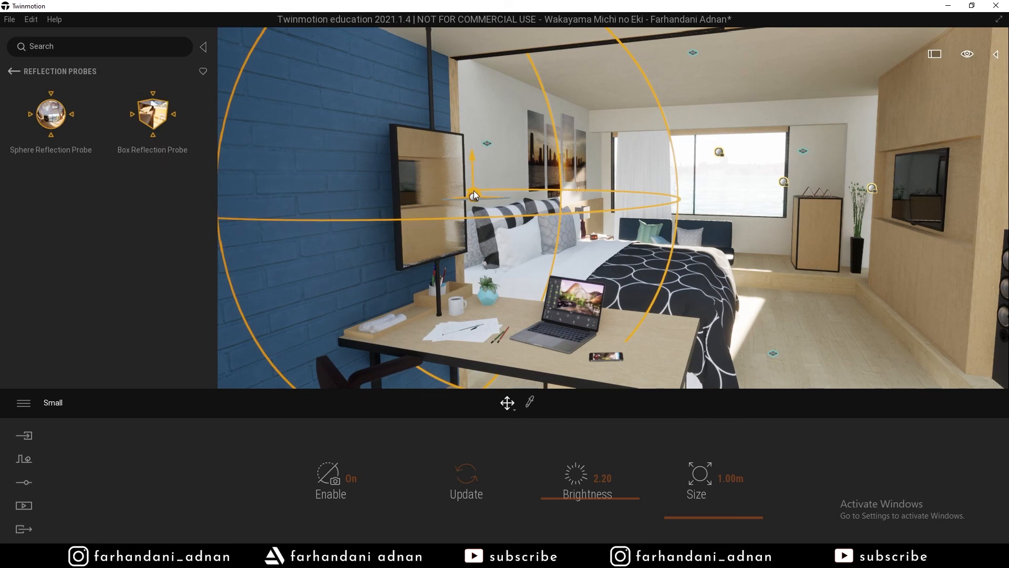
key("Delete")
Place a Box Reflection Probe in the room, raise it and move it onto the wall mirror.
left_click_drag(149, 125, 273, 264)
left_click_drag(486, 255, 487, 176)
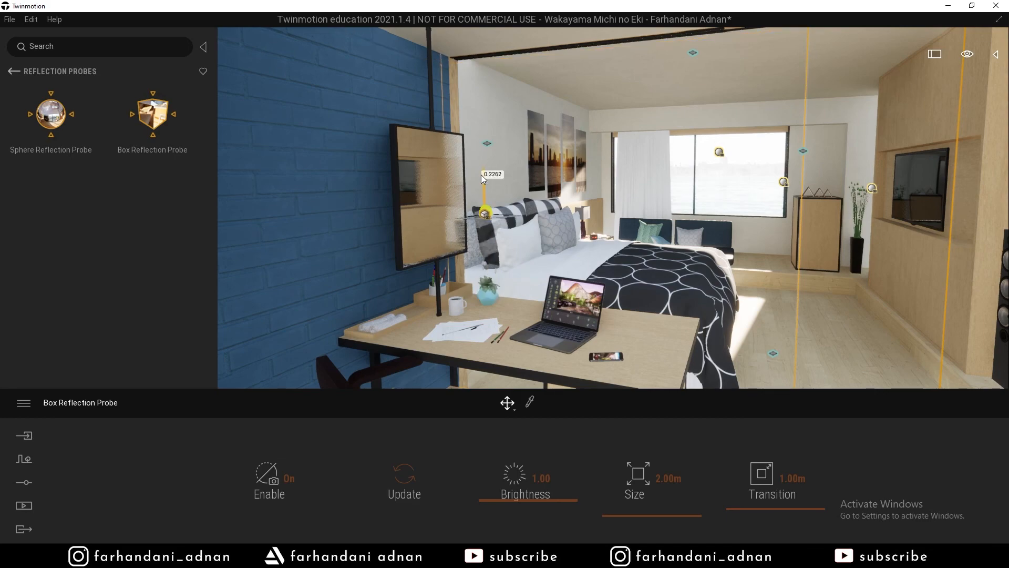
right_click_drag(486, 176, 404, 211)
right_click_drag(539, 179, 499, 179)
left_click_drag(419, 219, 568, 155)
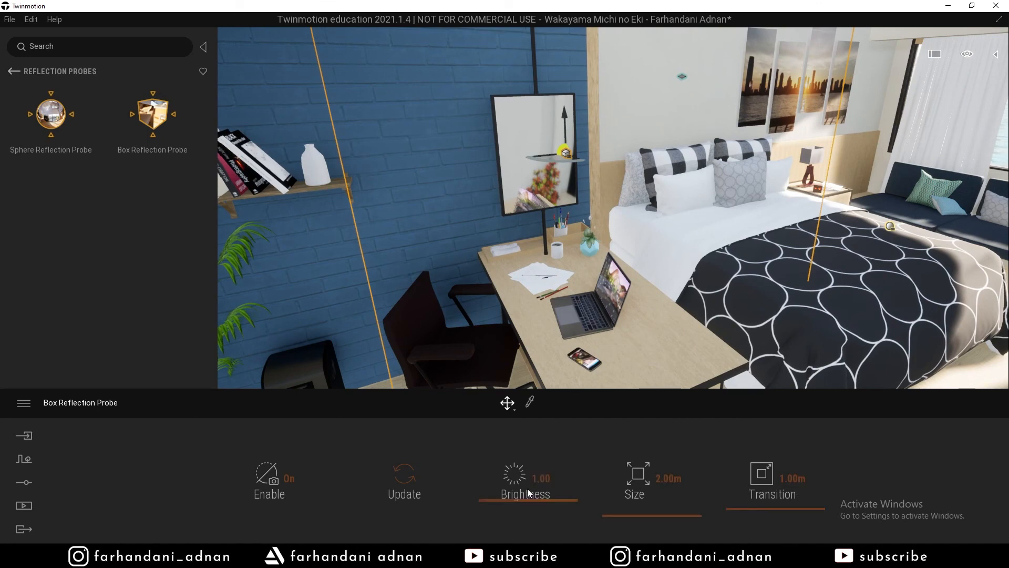
Set the box reflection probe's size to 1.00m.
left_click_drag(638, 514, 631, 519)
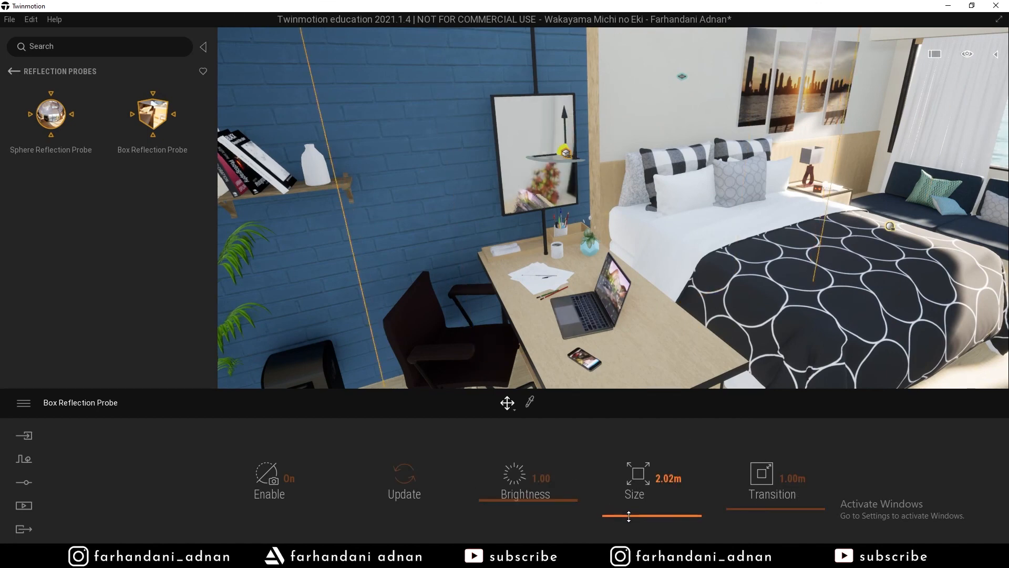
double_click(661, 483)
type("1")
key("Return")
Look around the desk, bed and wall pictures, then select the wooden cabinet by the window.
right_click_drag(641, 315, 857, 261)
key("d")
key("a")
key("s")
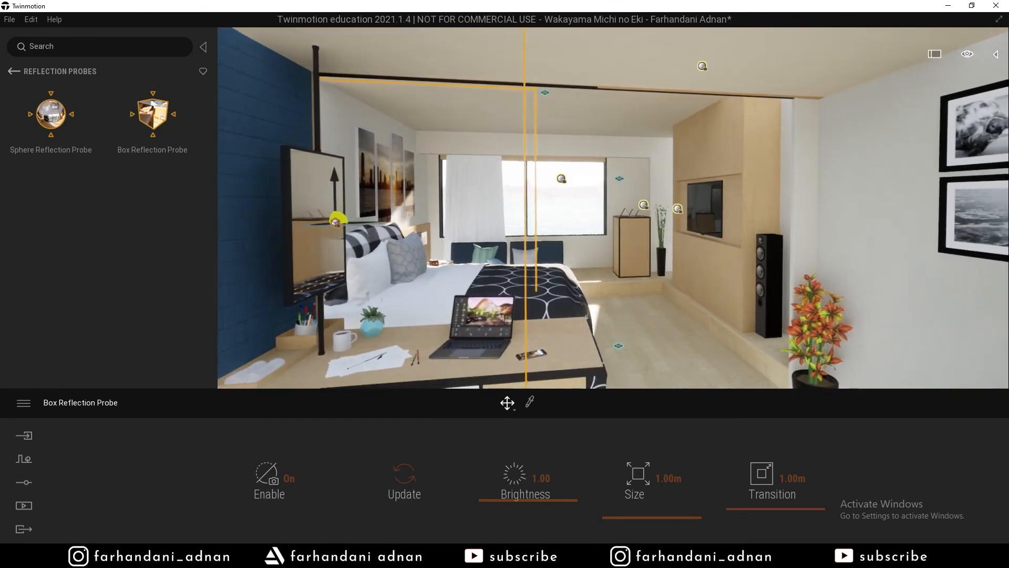
left_click(629, 272)
key("d")
right_click_drag(515, 254, 510, 249)
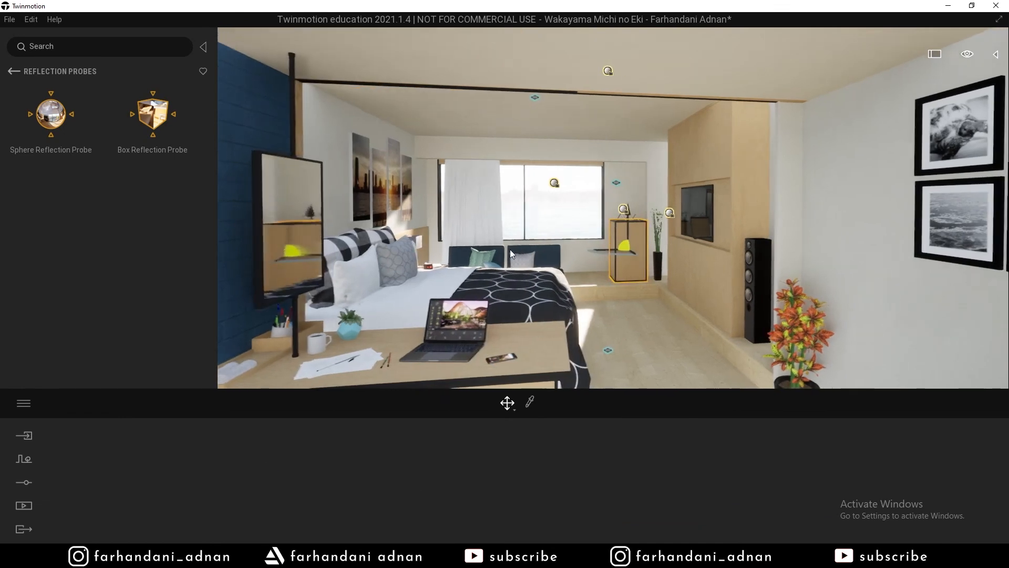
left_click(567, 229)
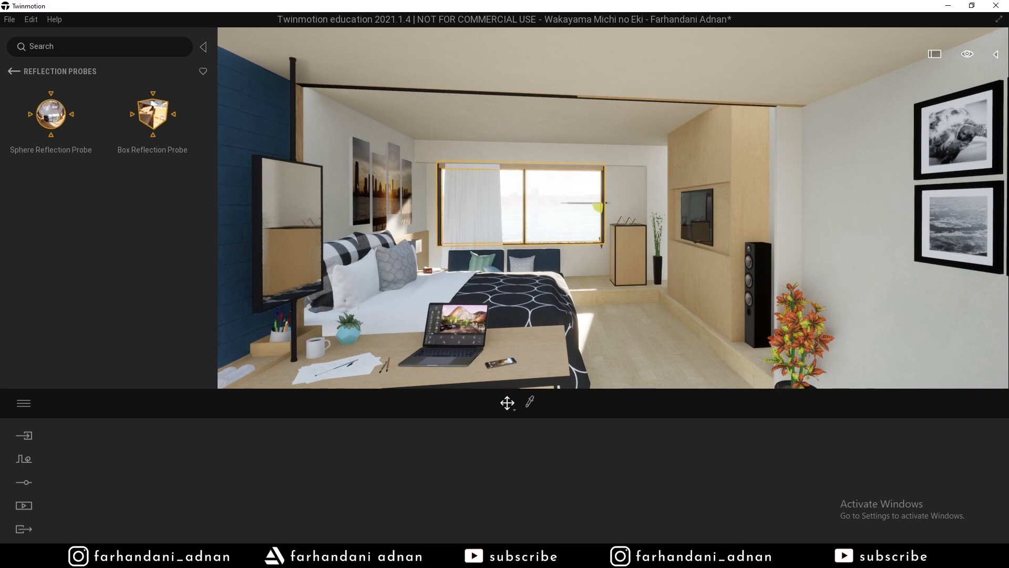
key("a")
key("d")
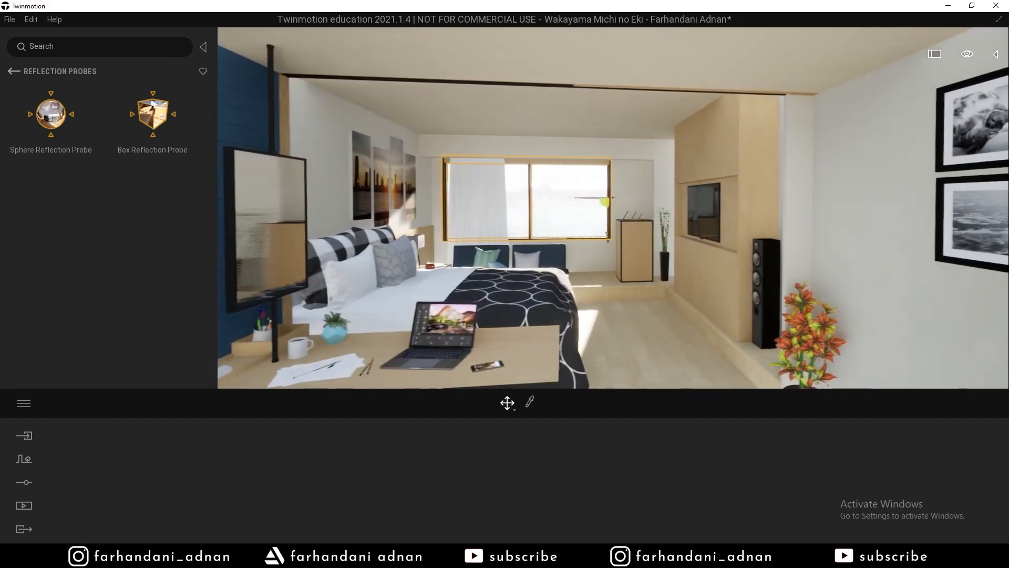
middle_click_drag(419, 291, 423, 265)
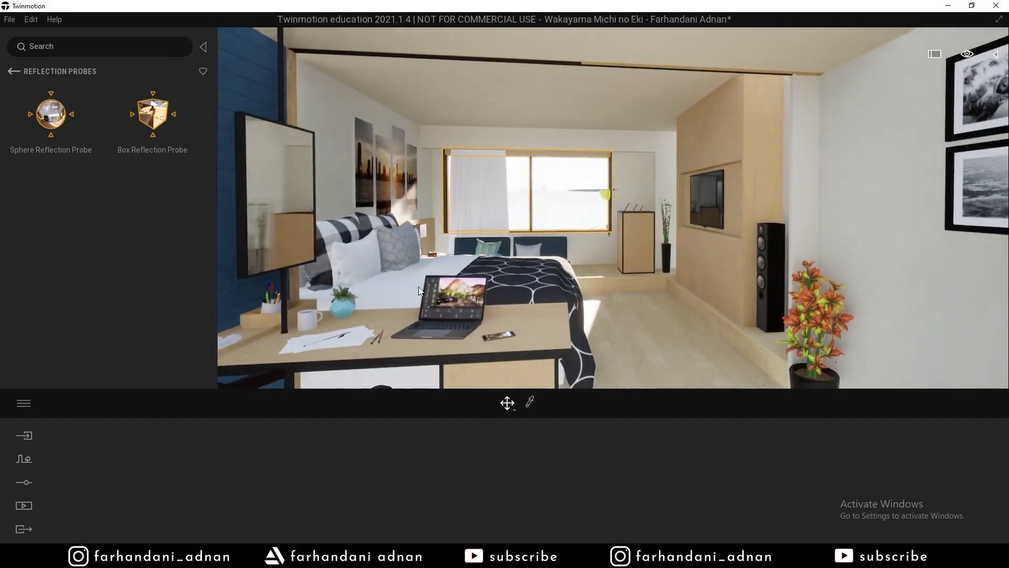
right_click_drag(419, 290, 362, 293)
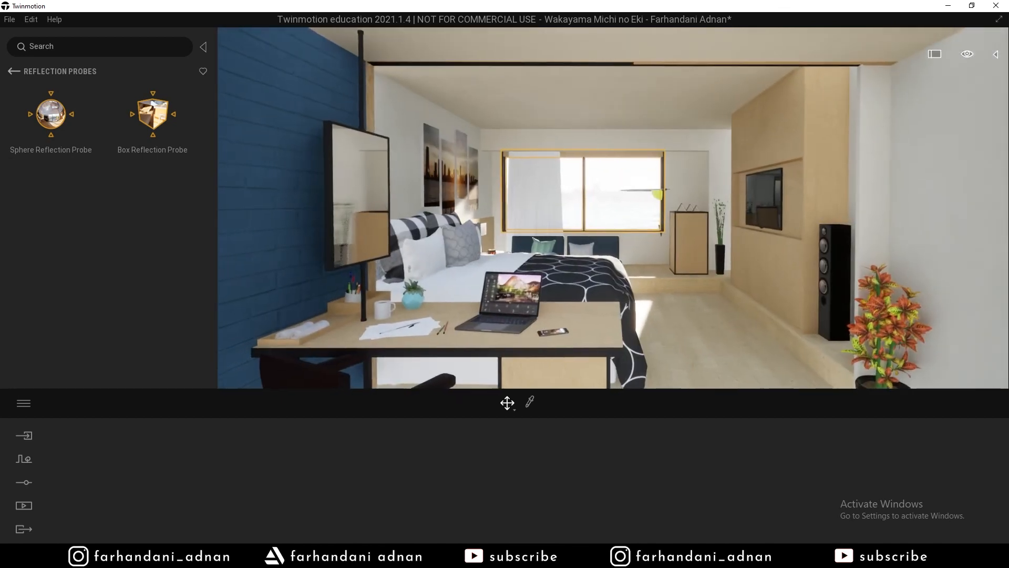
right_click_drag(480, 259, 473, 260)
key("d")
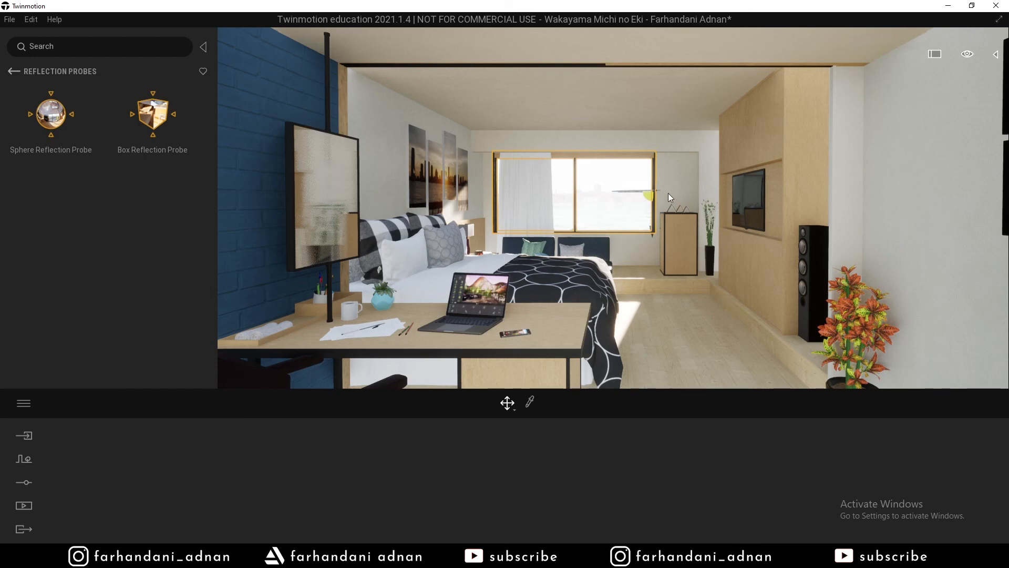
right_click_drag(650, 195, 675, 253)
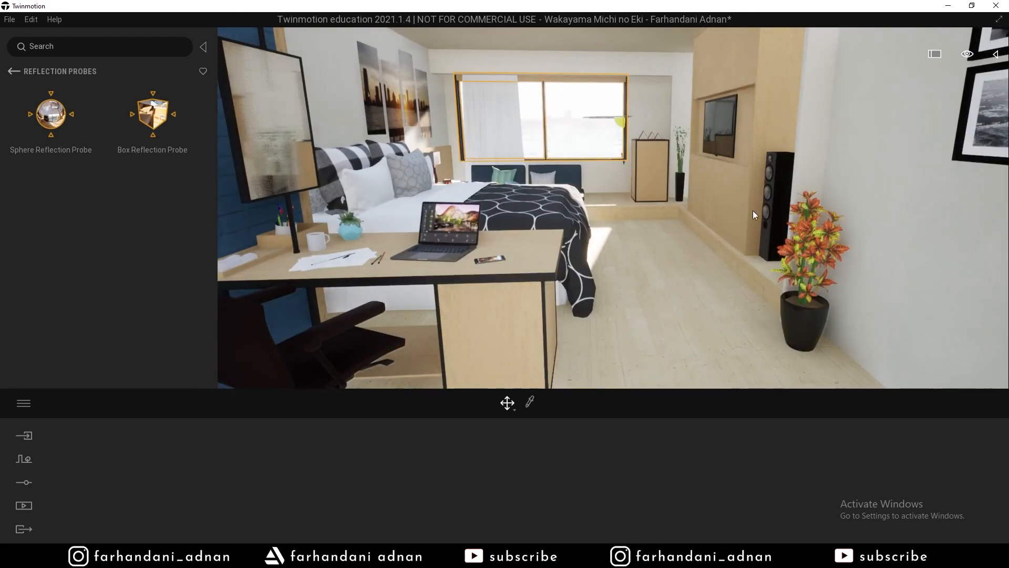
left_click(803, 292)
left_click(455, 233)
right_click_drag(456, 233, 615, 169)
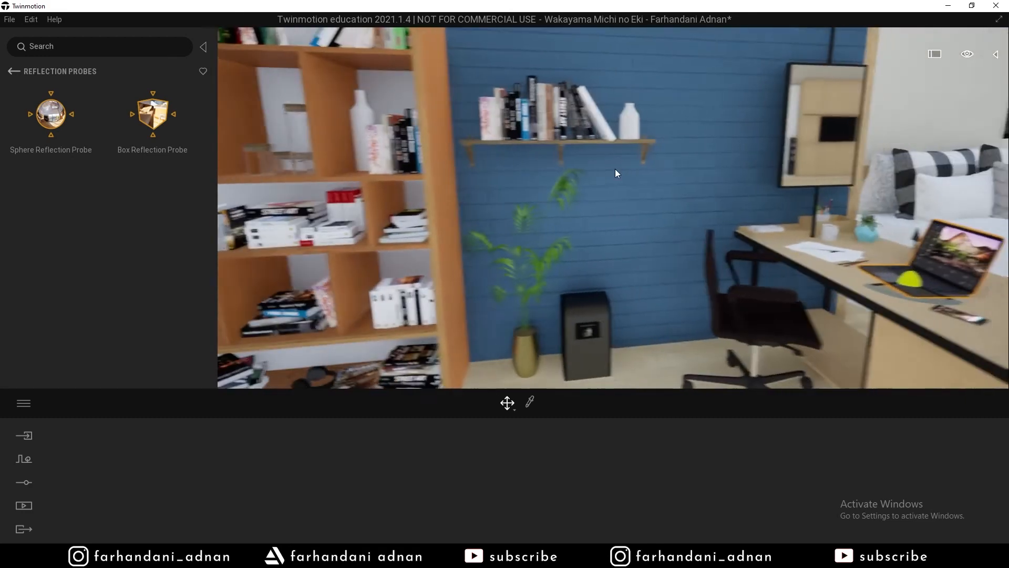
left_click(521, 139)
left_click(409, 178)
right_click_drag(409, 177, 570, 154)
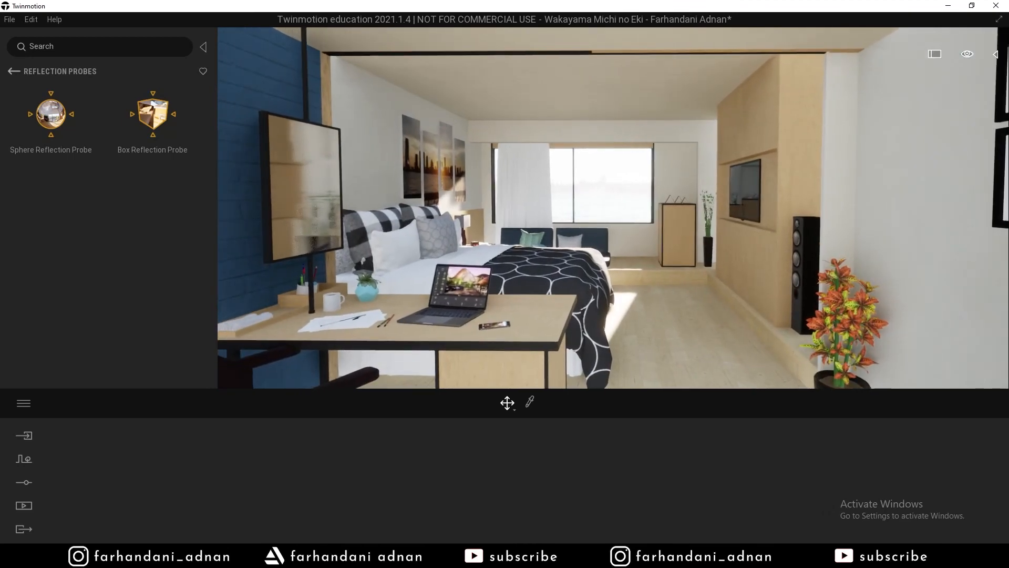